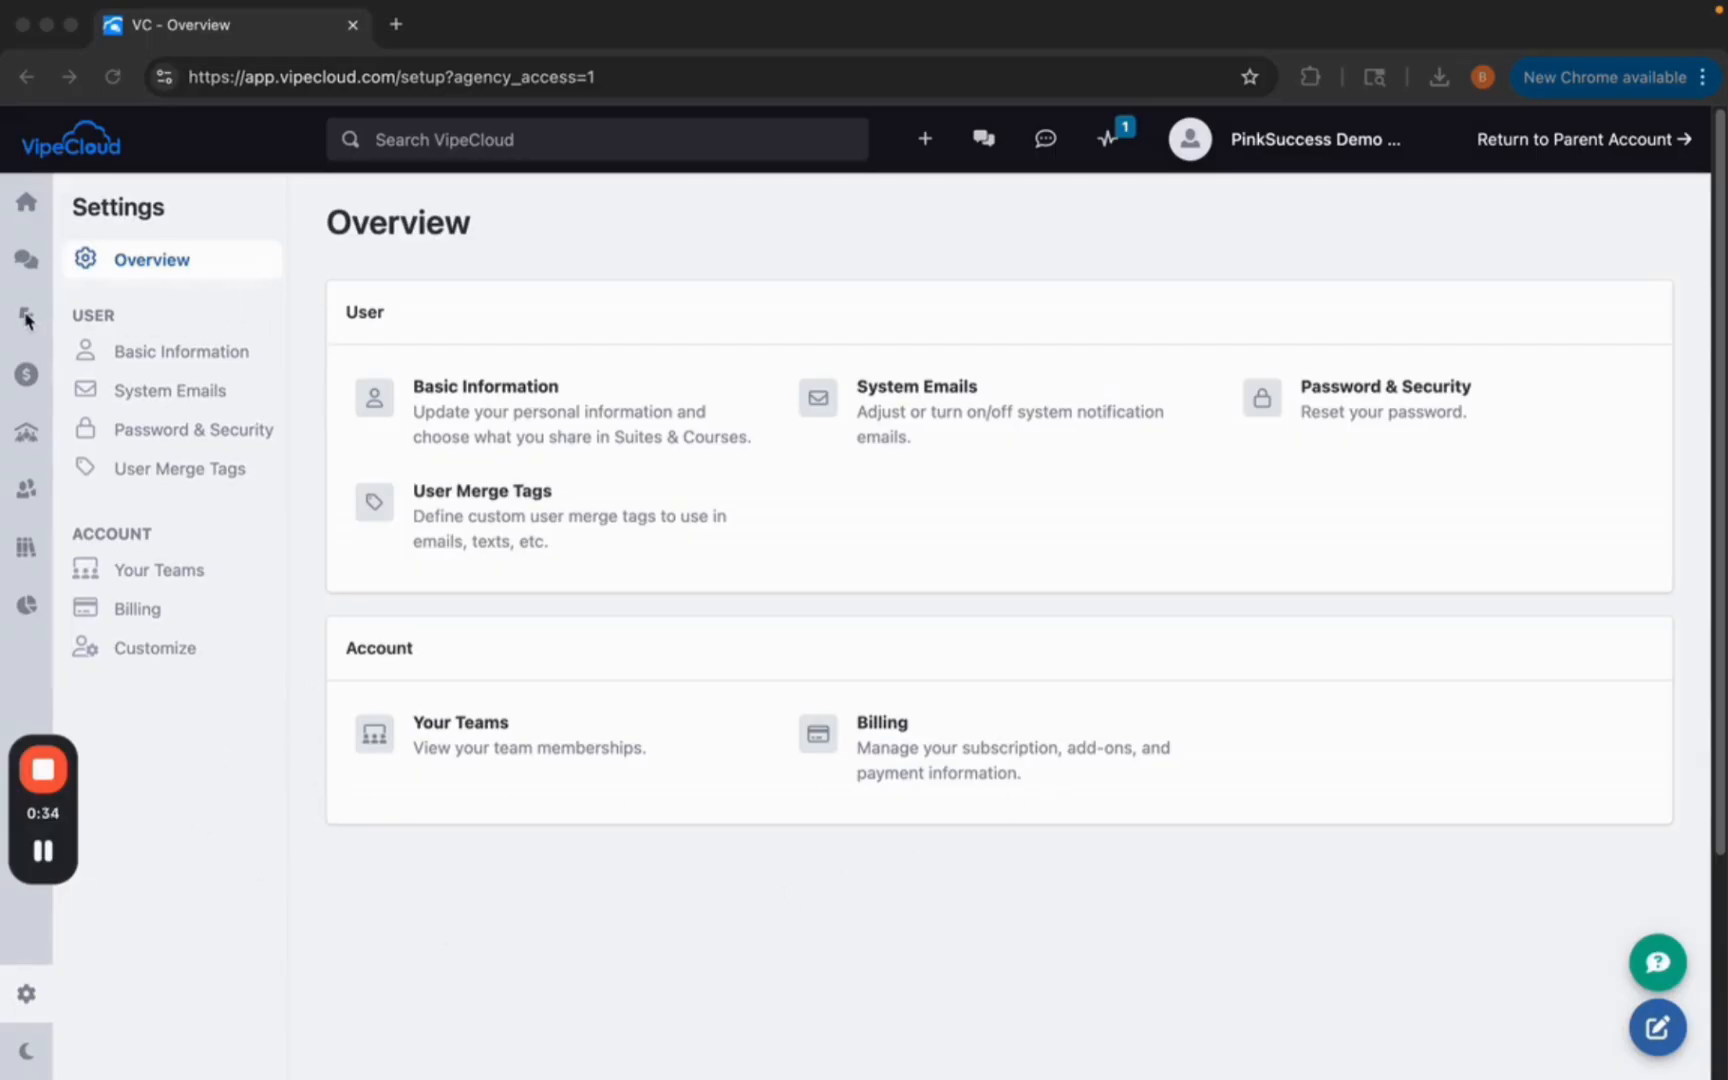
Open the automation area's schedulers and start creating an individual scheduler.
left_click(311, 304)
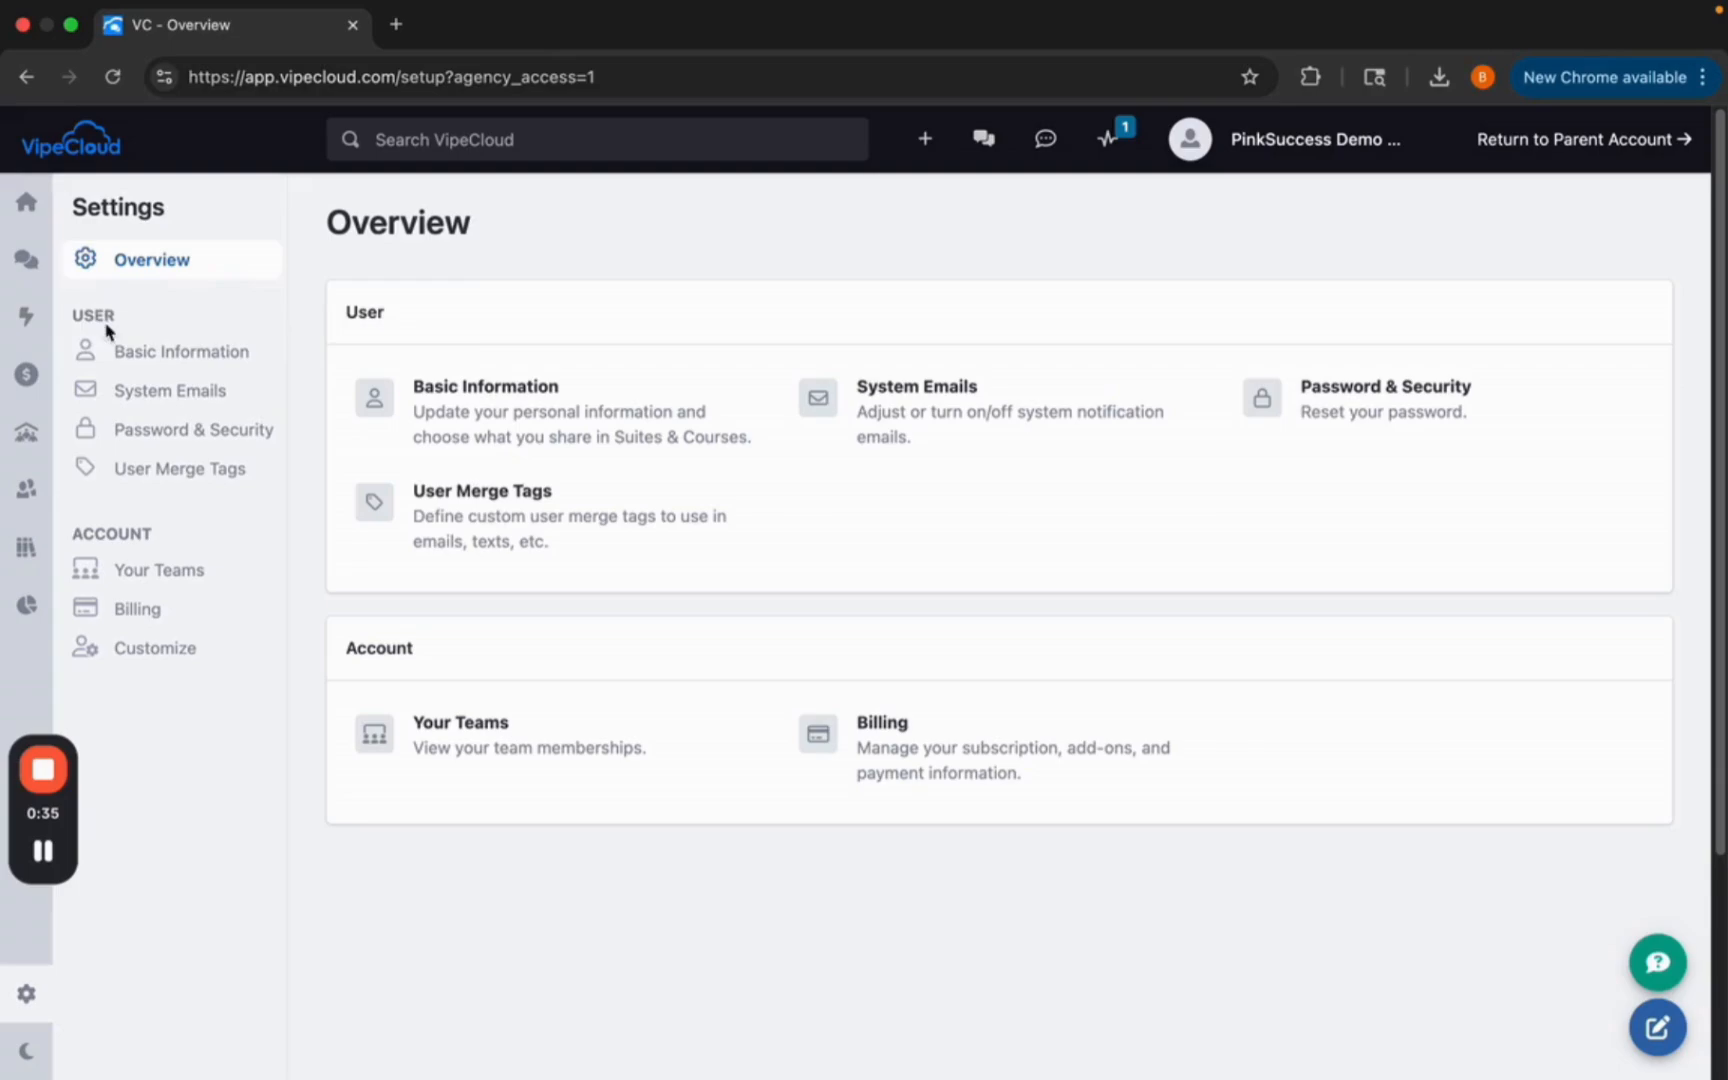
left_click(27, 322)
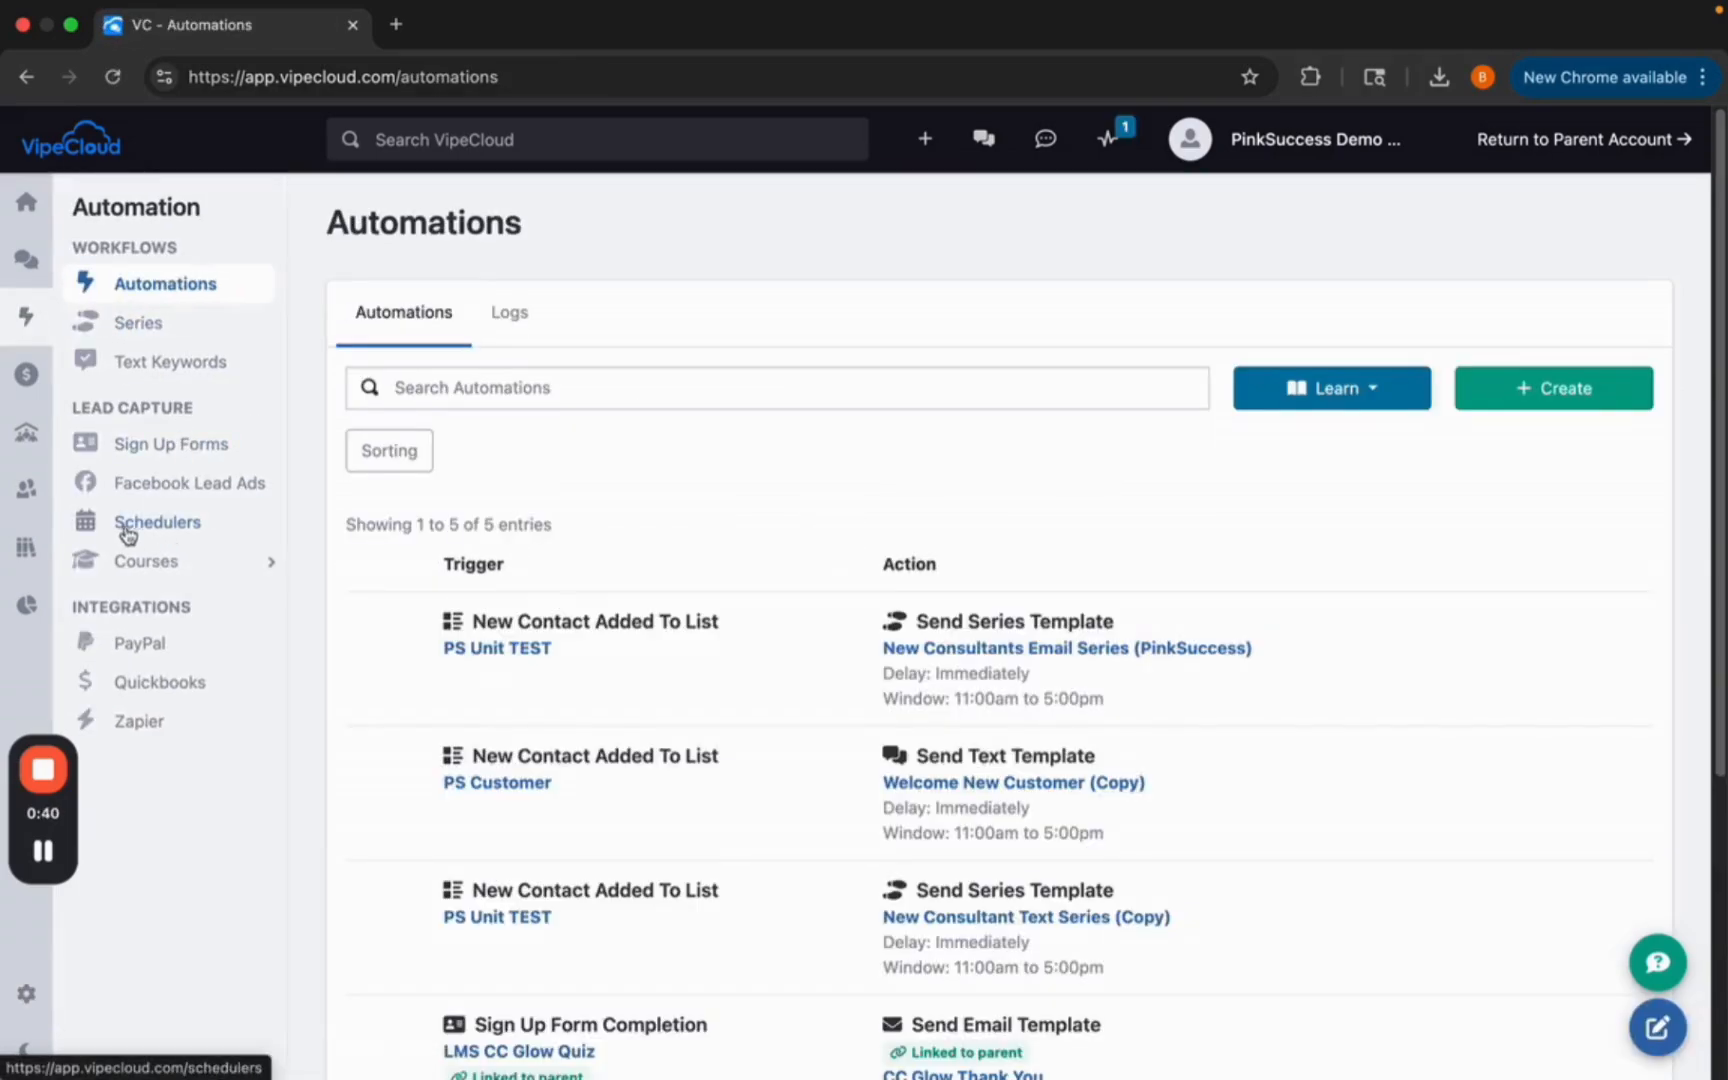
left_click(190, 527)
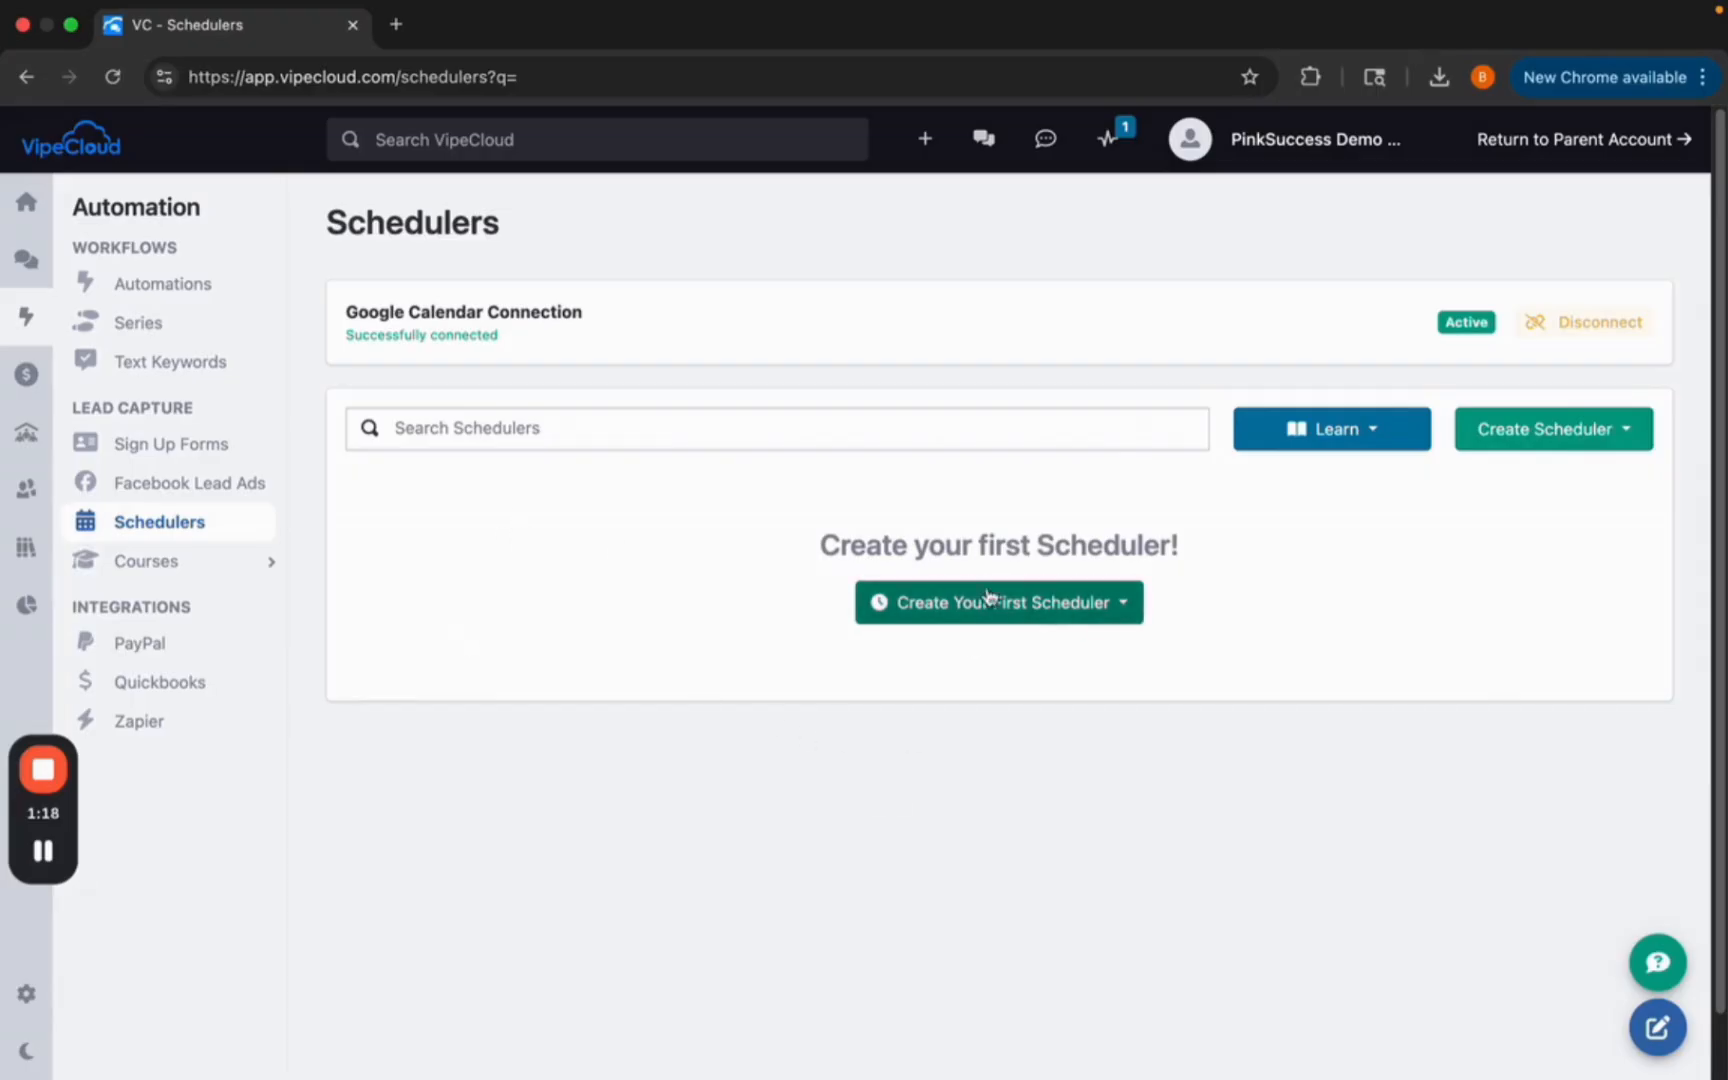
left_click(1530, 449)
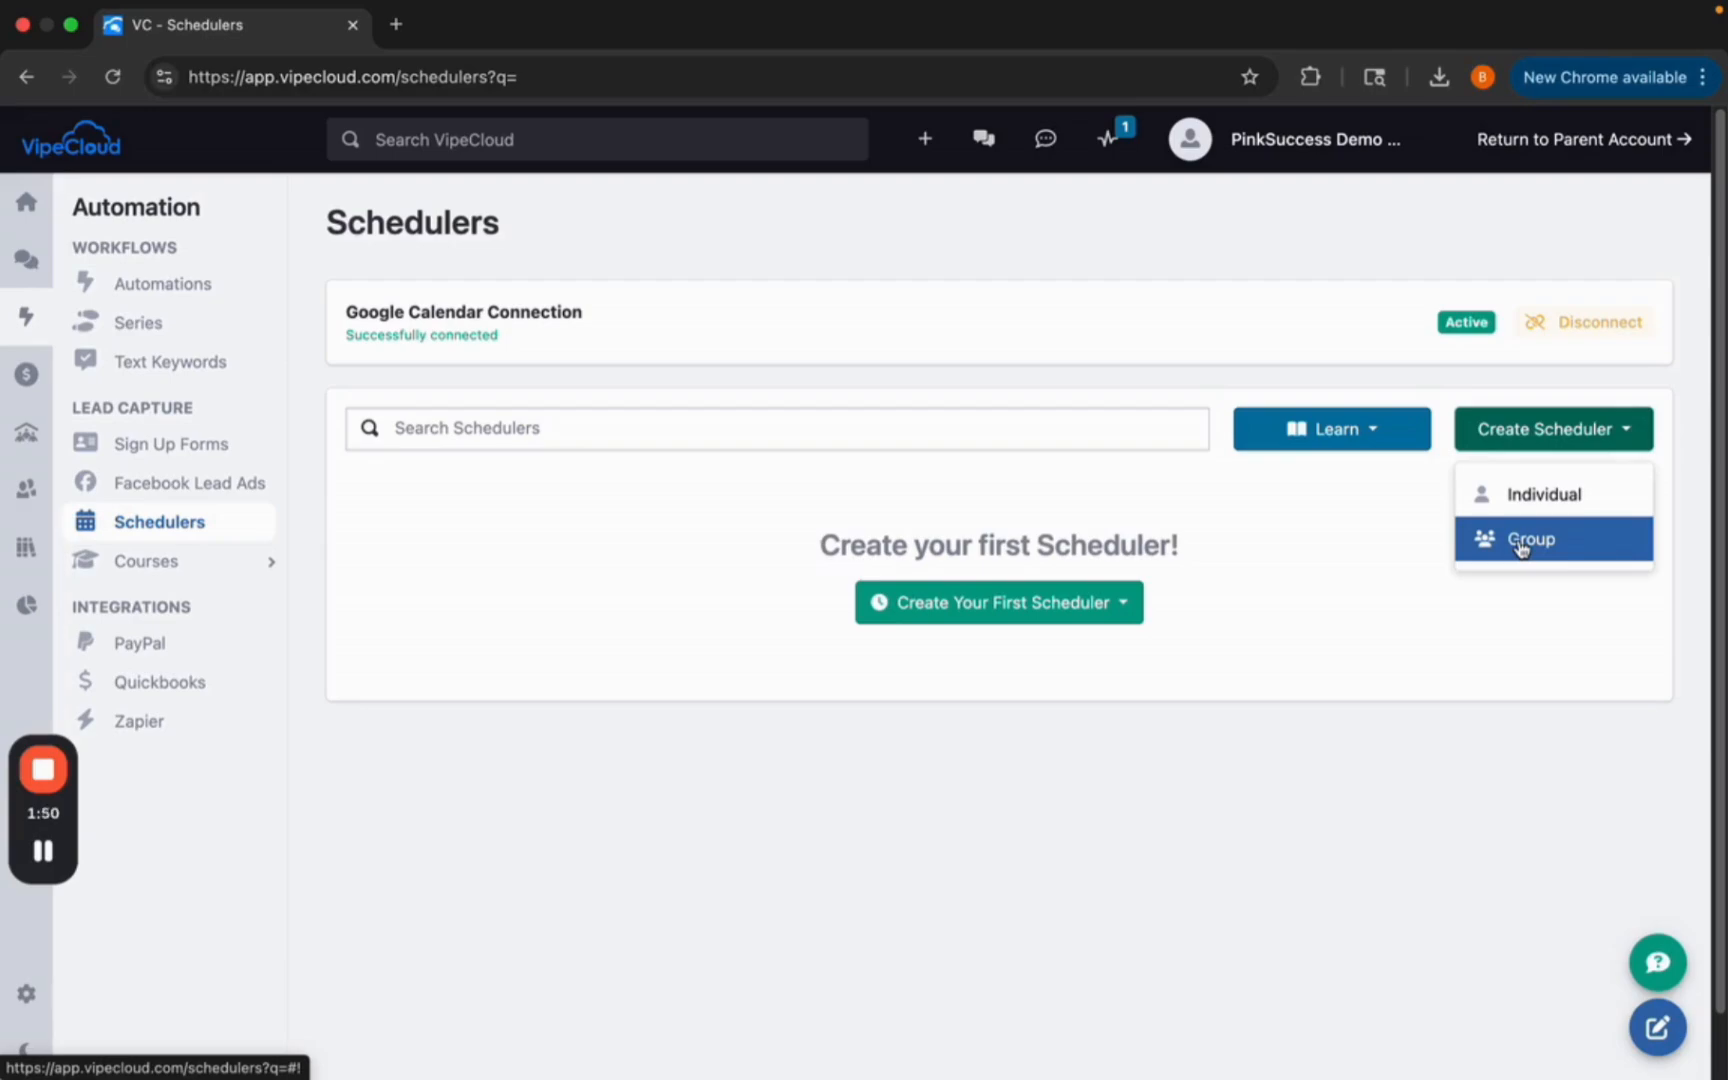
left_click(1543, 498)
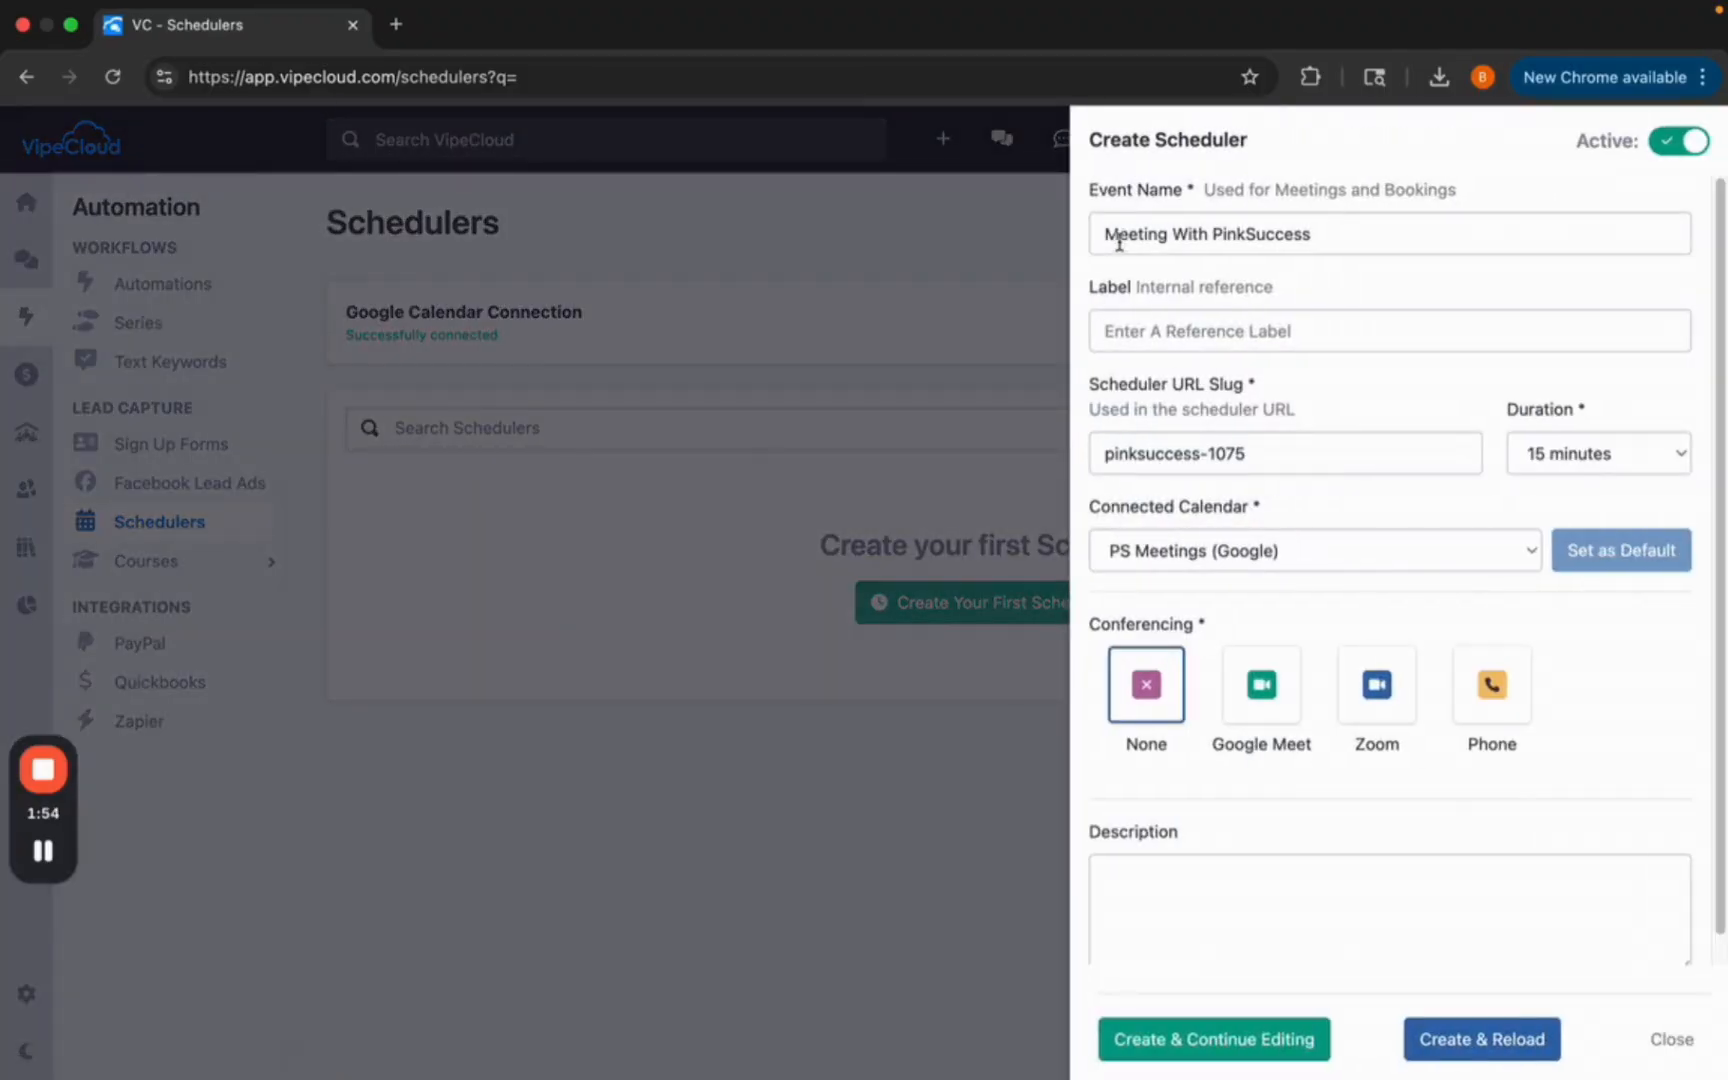
Set the new scheduler's event name to "Virtual Facial with PinkSuccess".
triple_click(1198, 236)
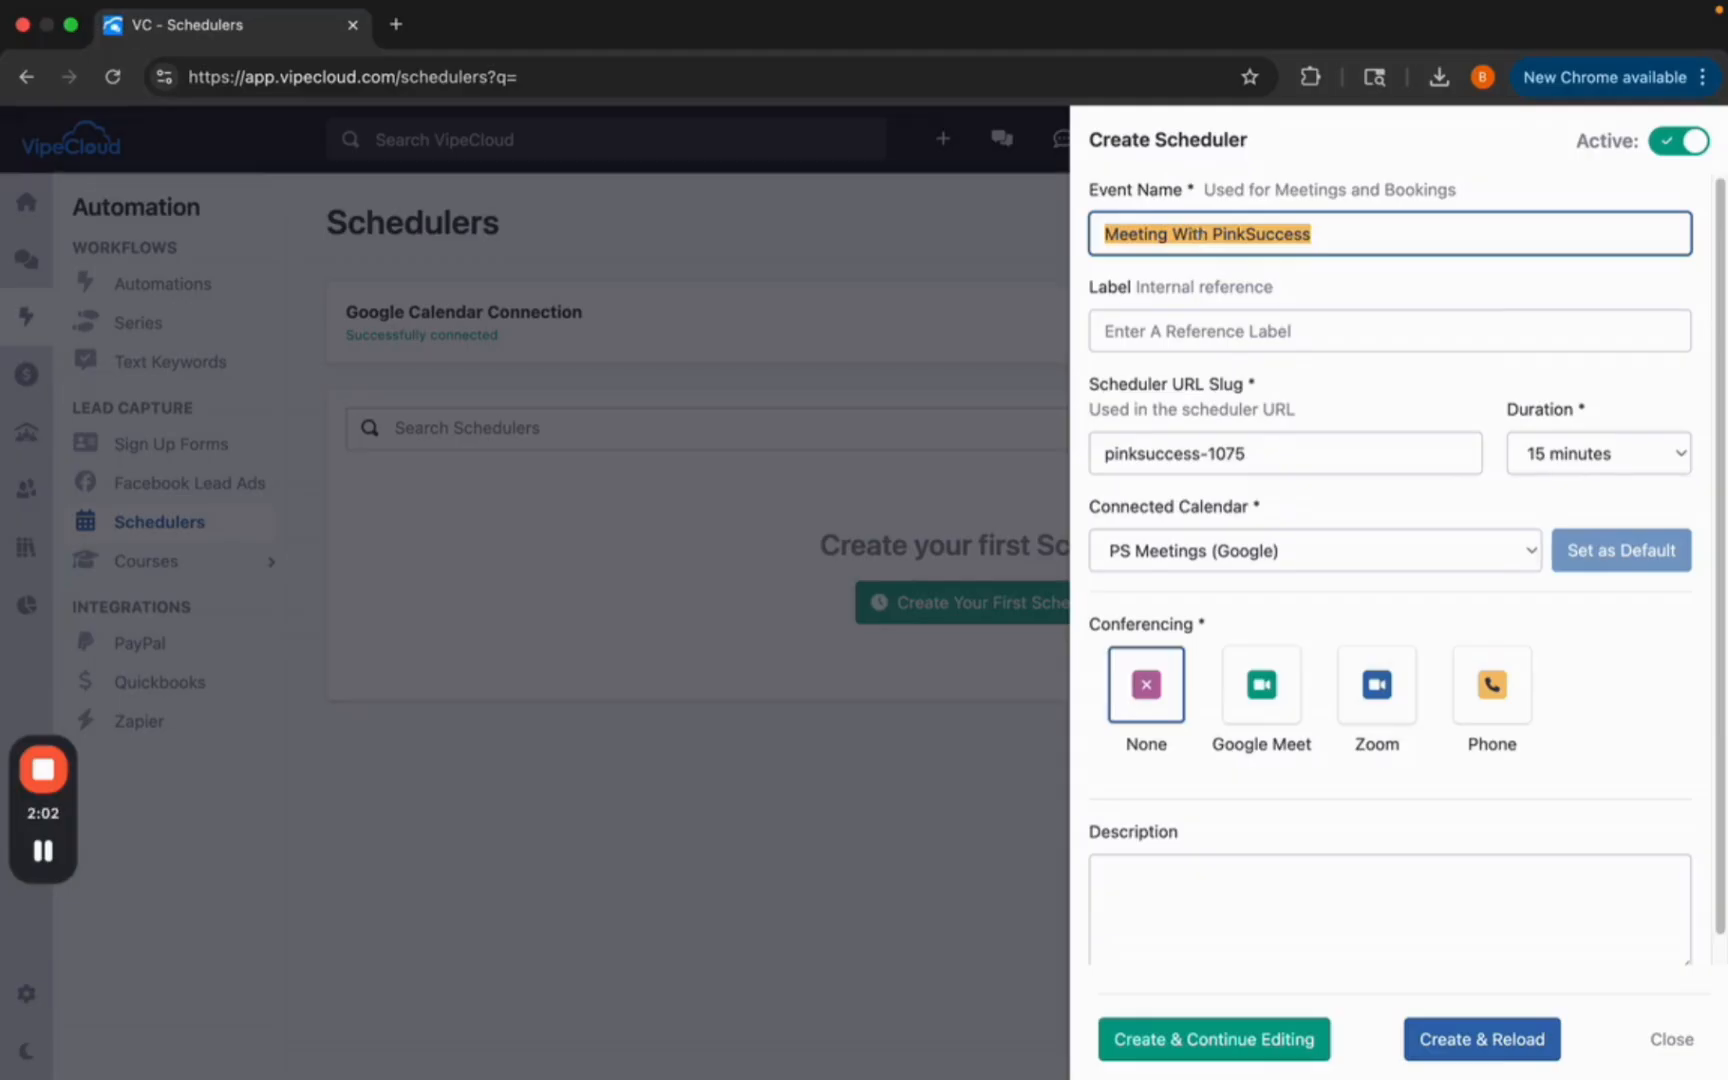
type("Virtualy Fav")
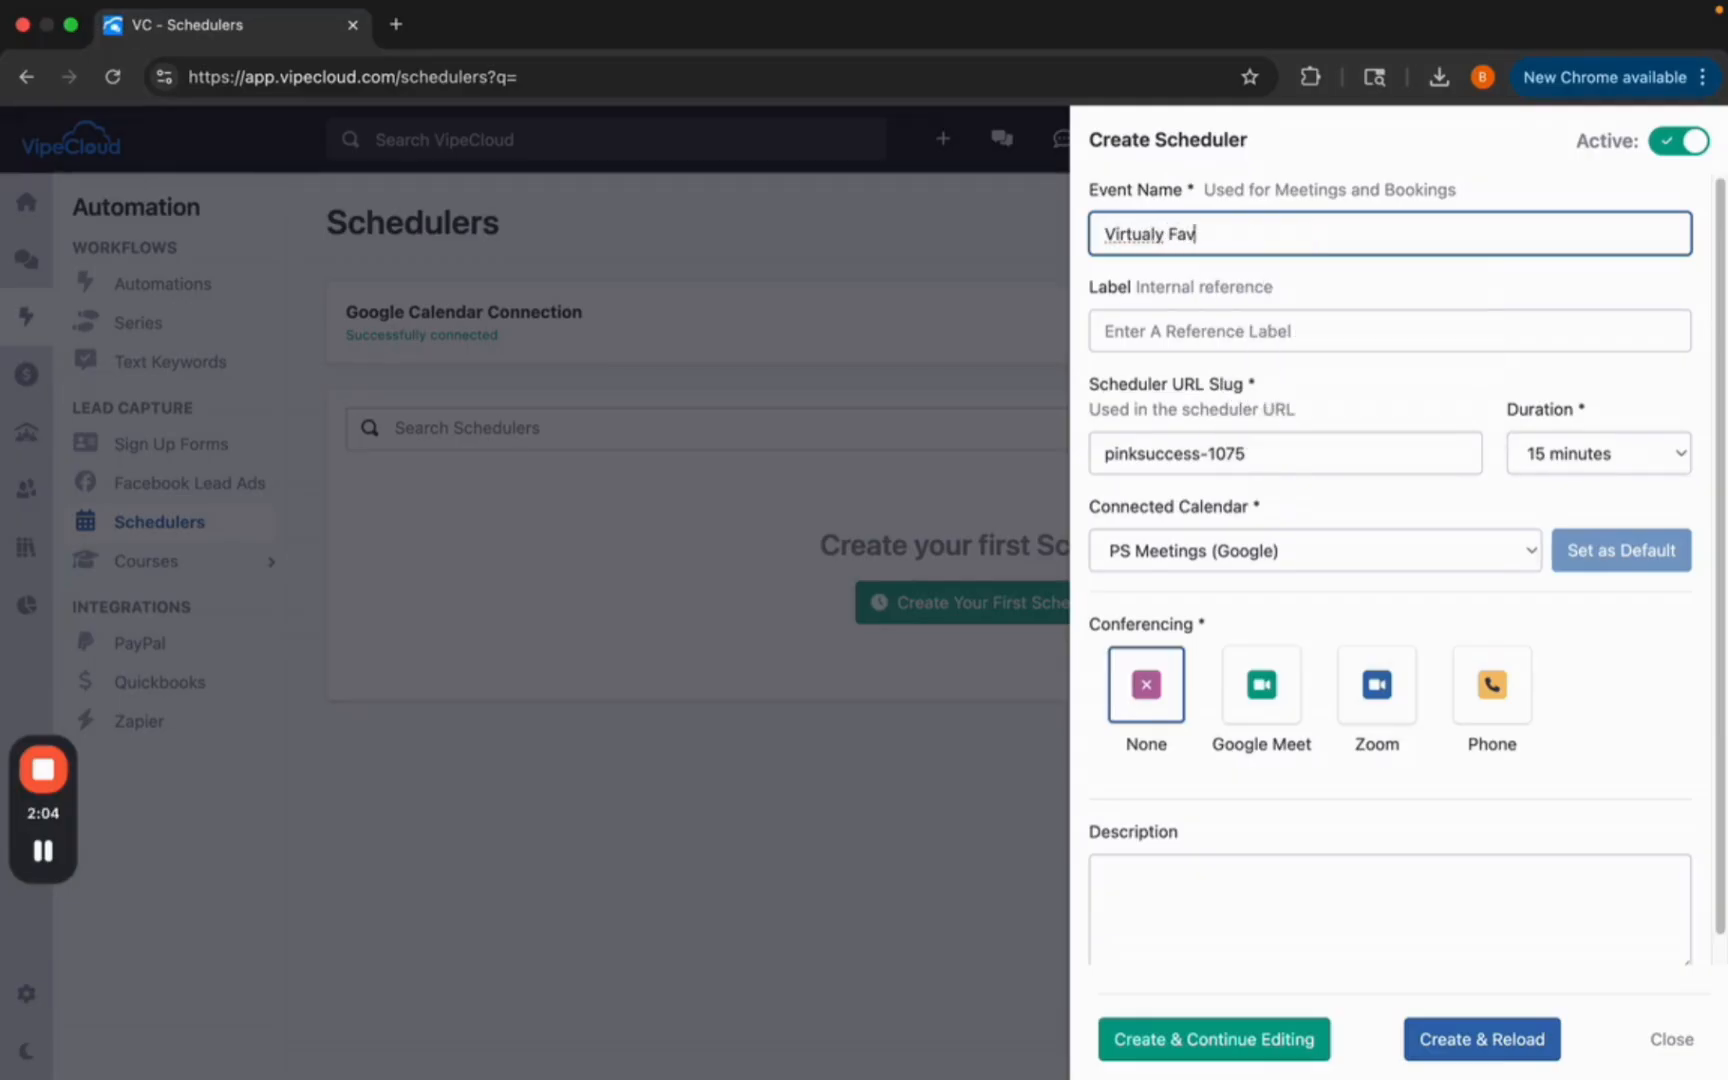
key("BackSpace")
key("BackSpace")
type("Facial with PinkSuccess")
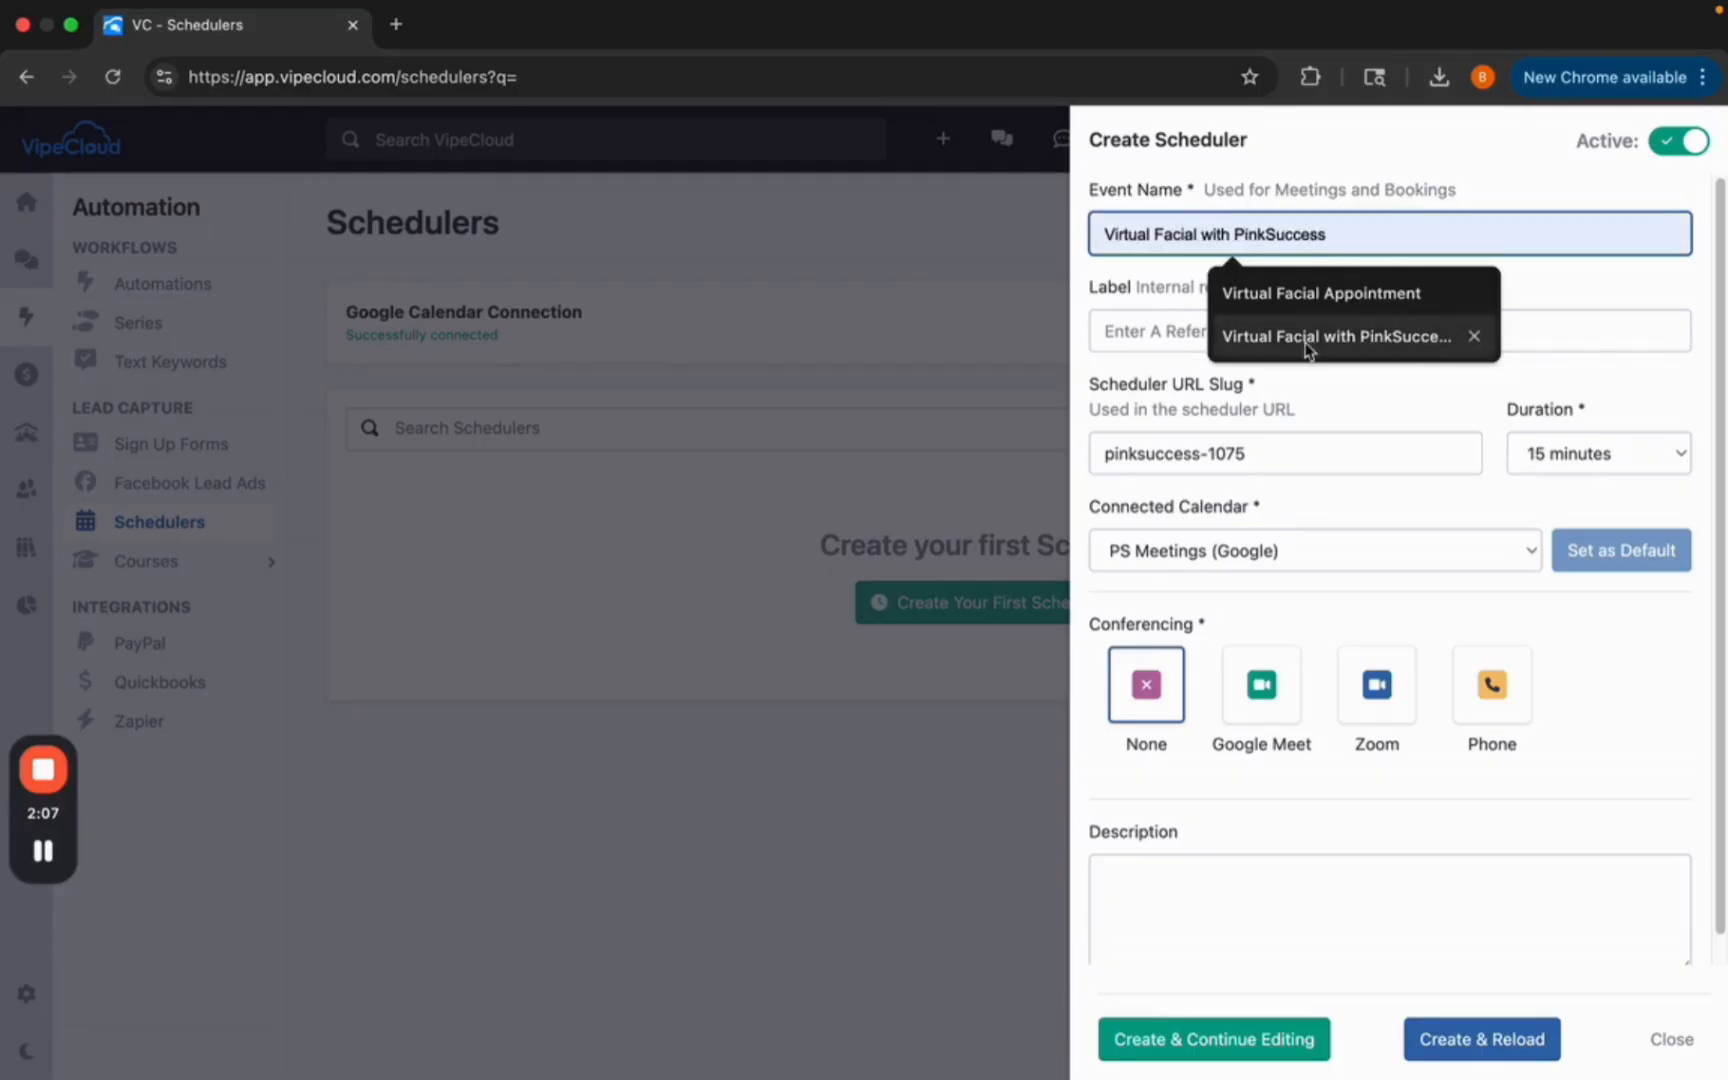
left_click(1305, 337)
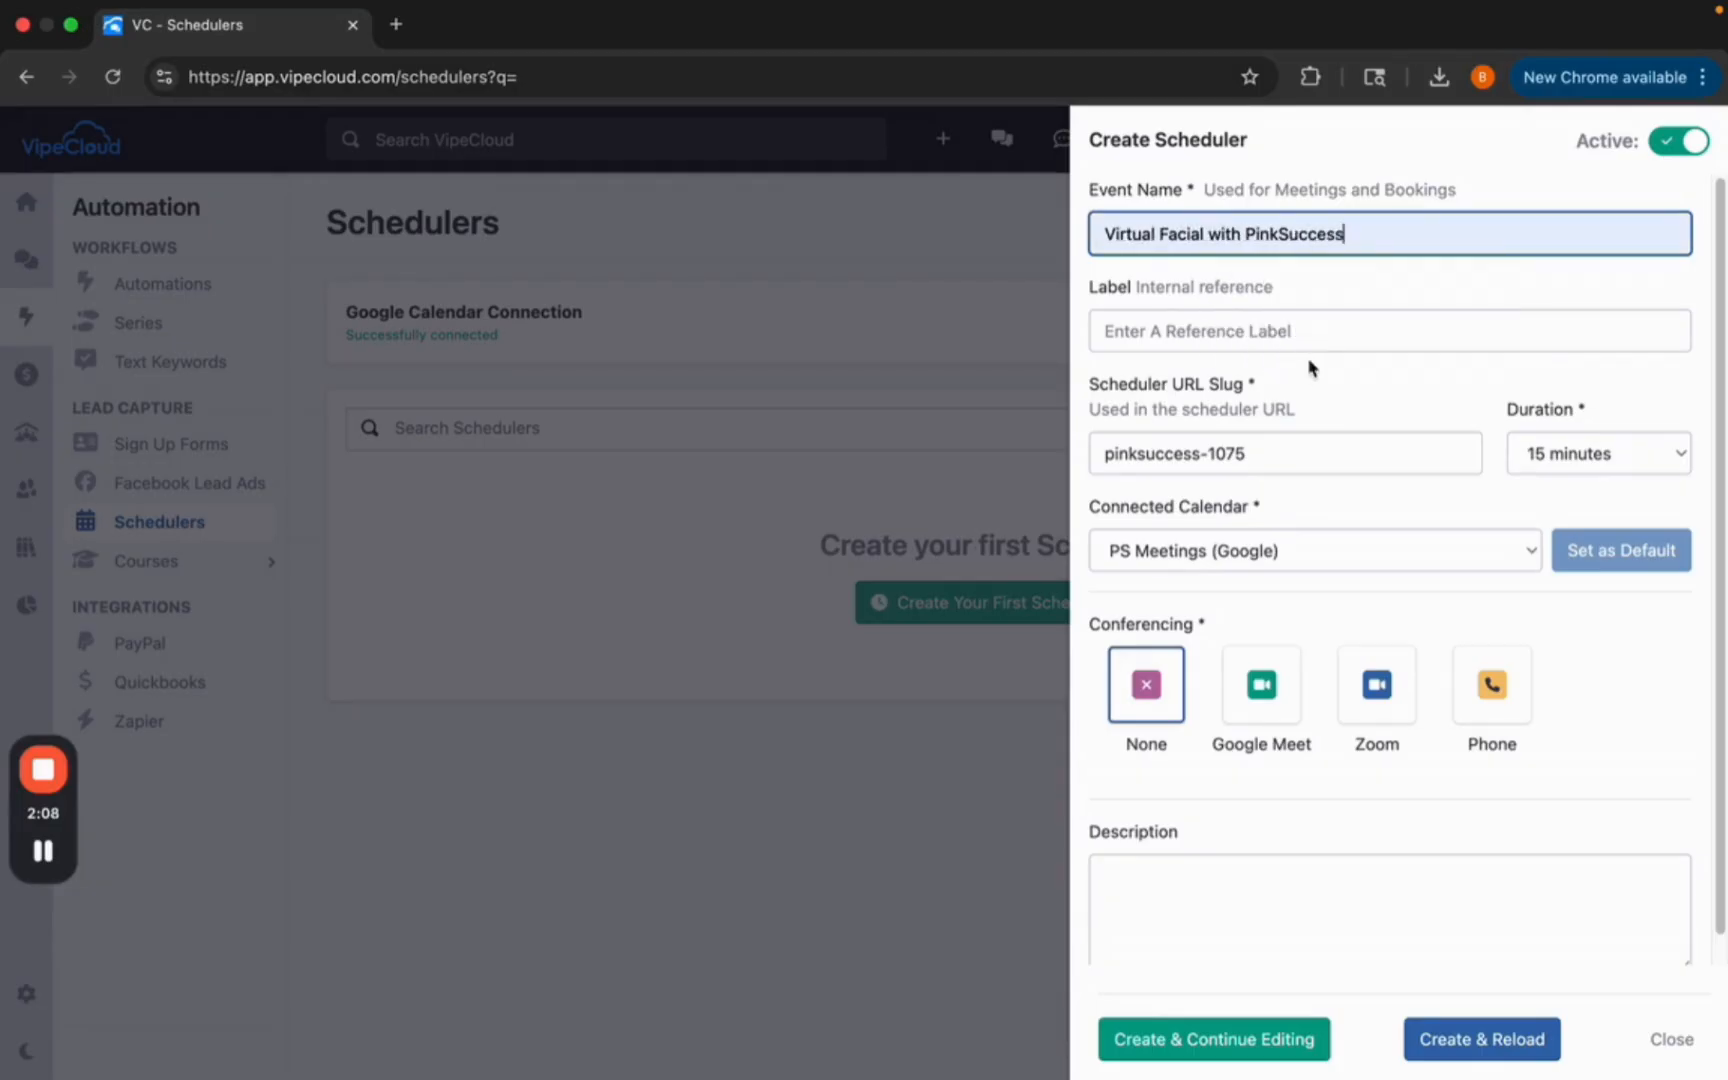
Set the scheduler URL slug to "facialwithps" and choose PS Meetings (Google) as the connected calendar.
left_click(1230, 455)
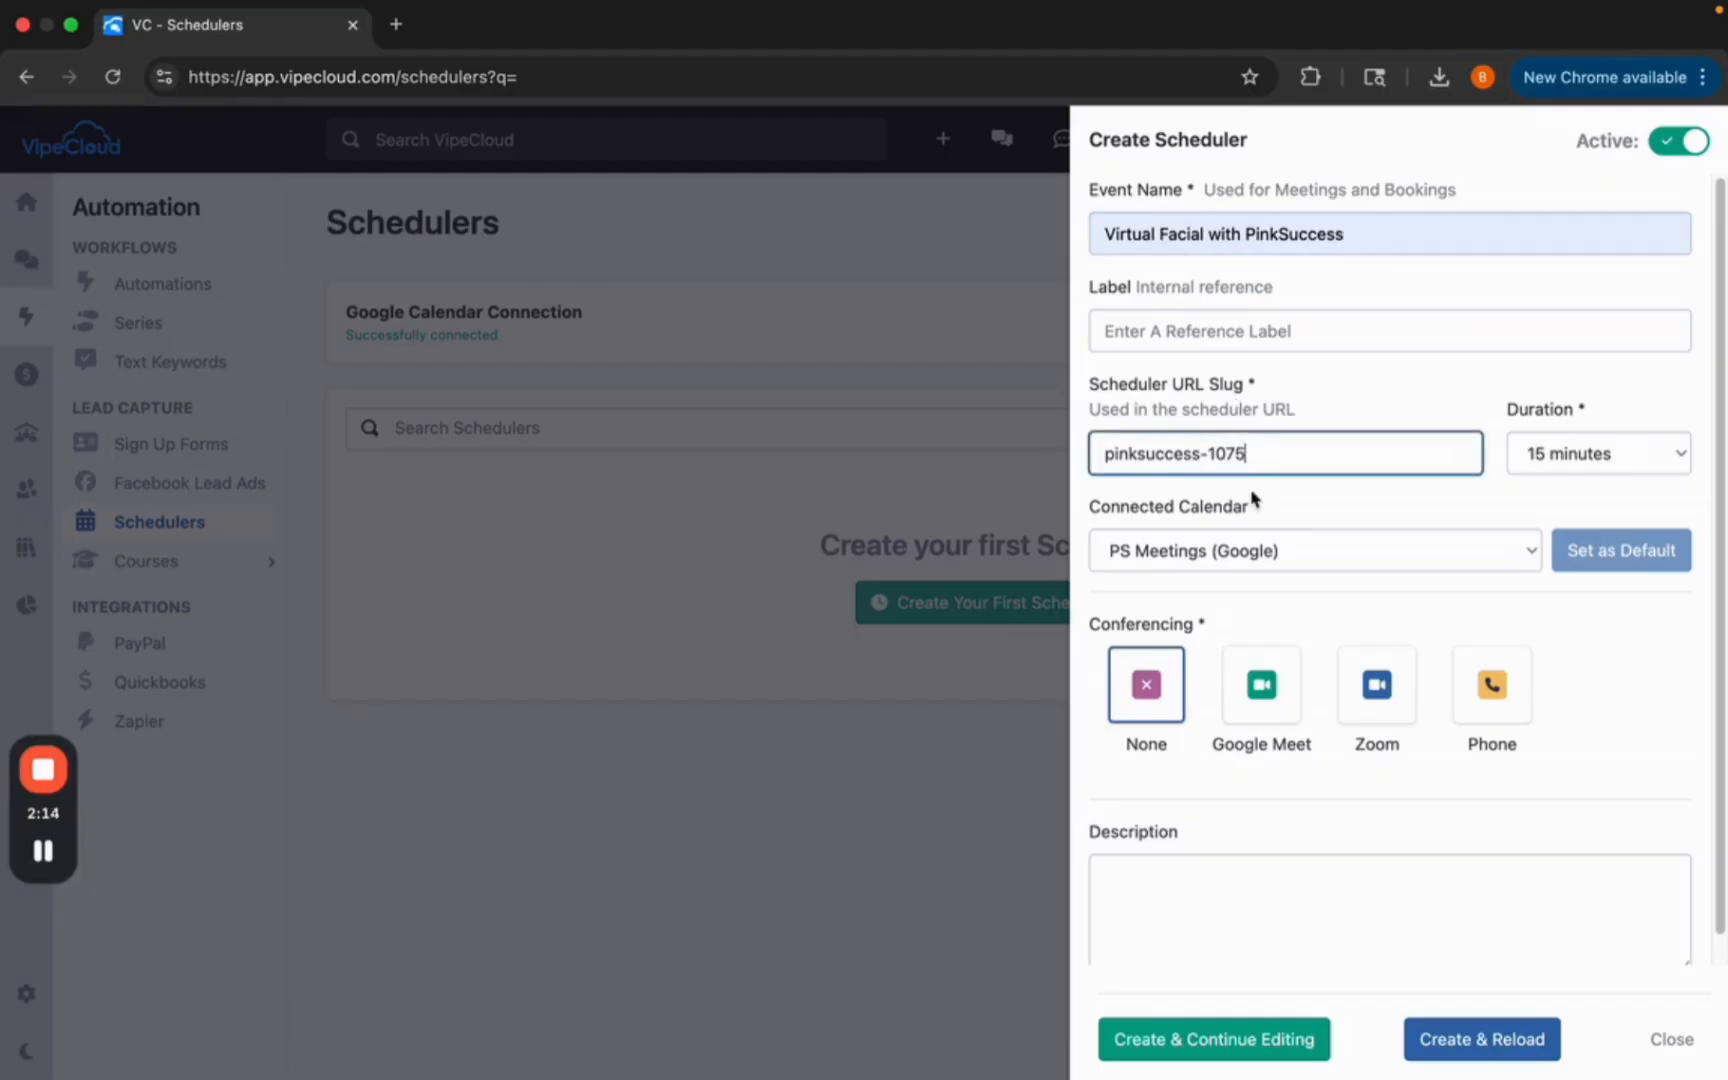
triple_click(1230, 455)
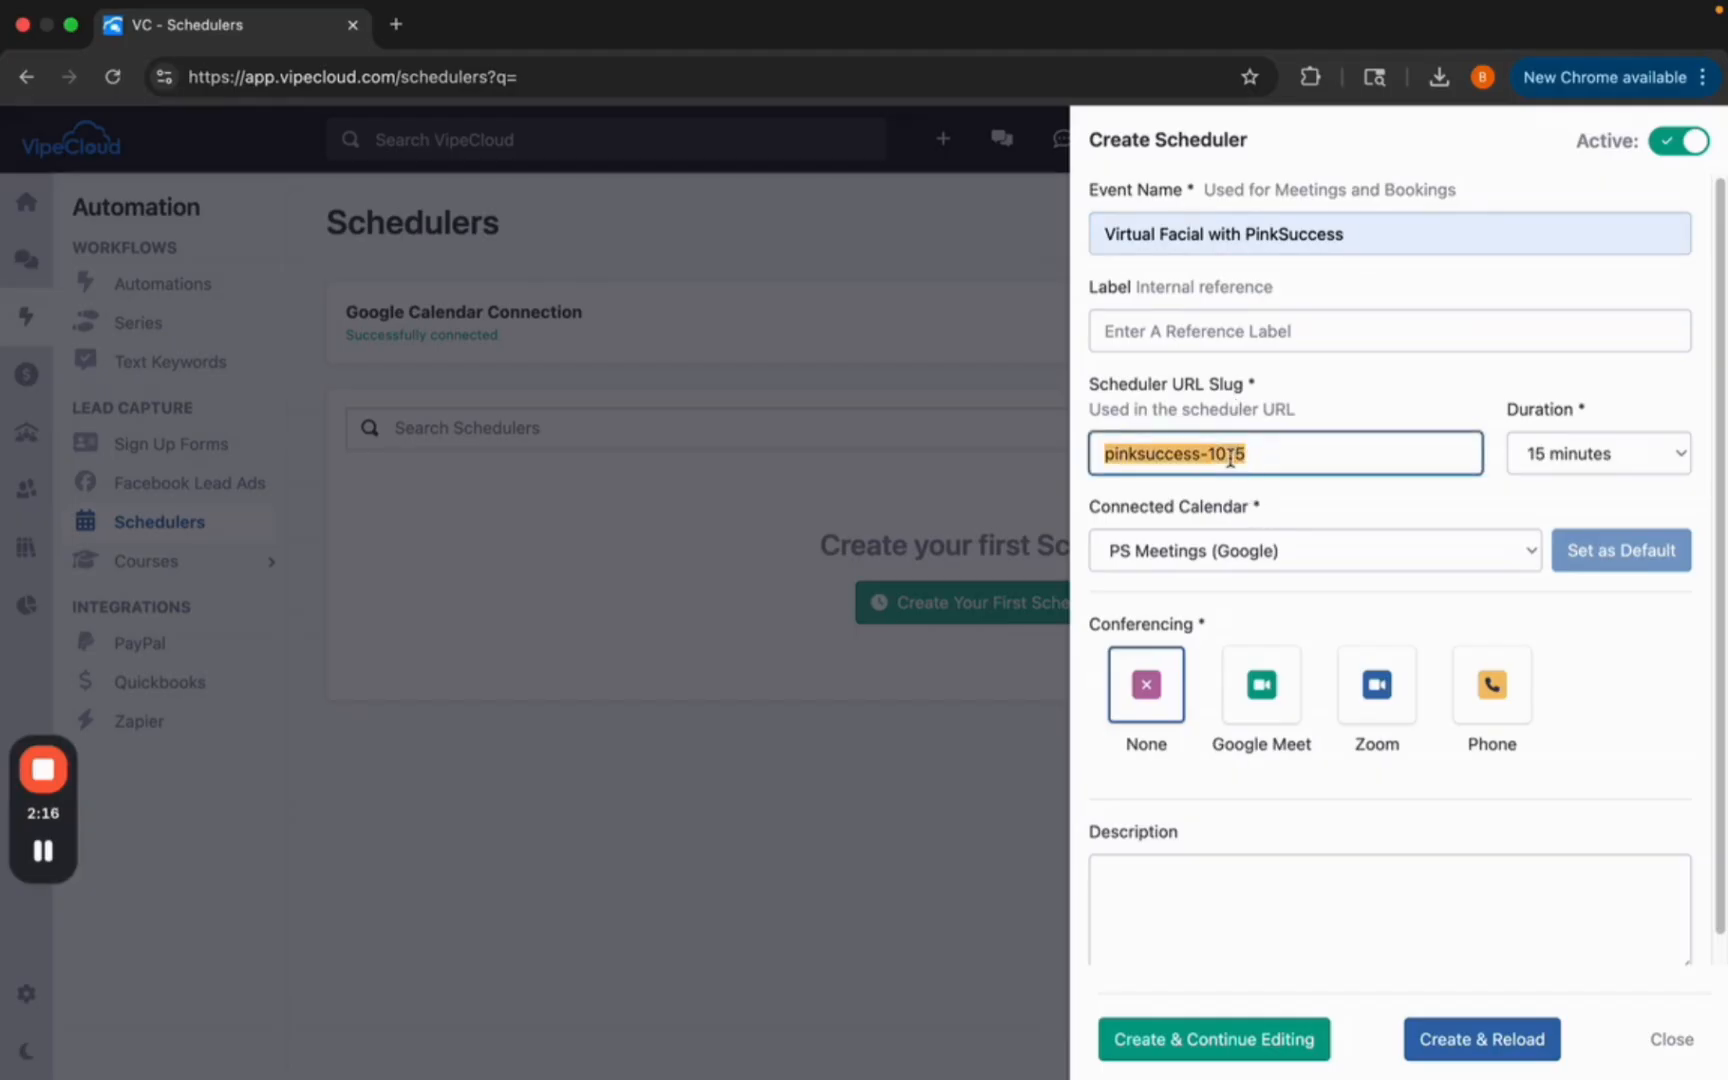
type("facial")
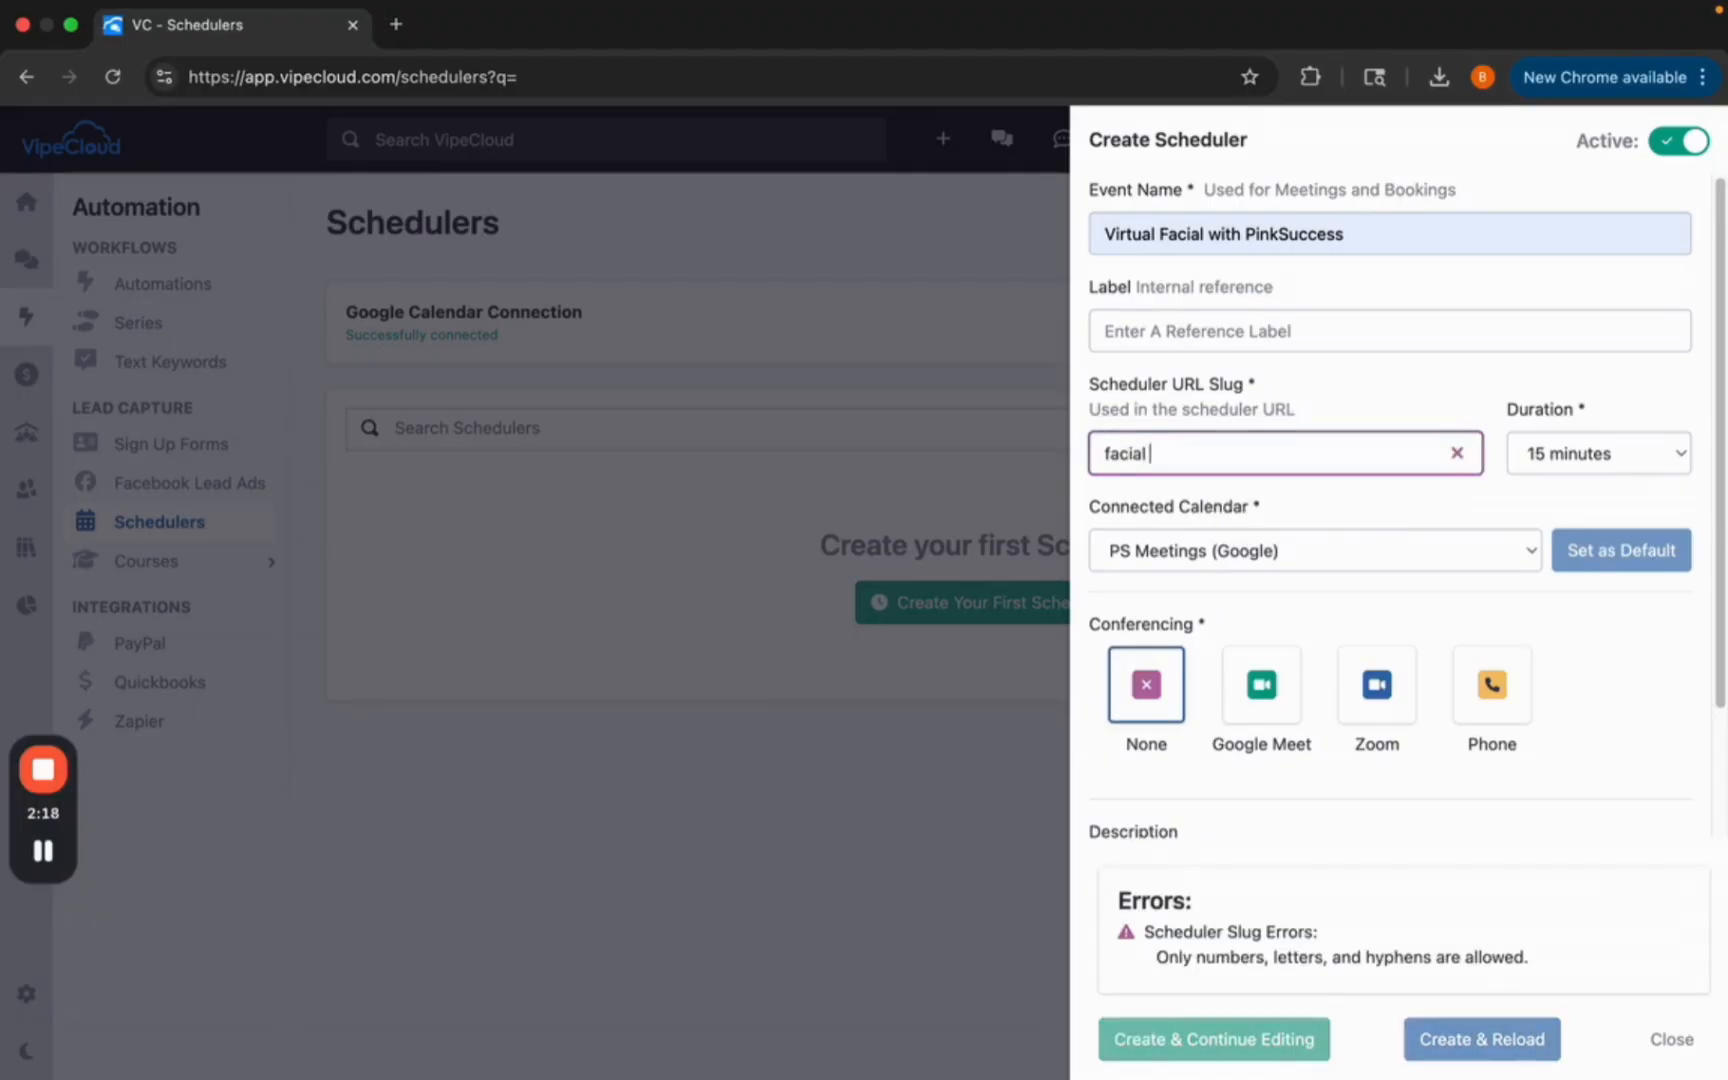
key("BackSpace")
type("withps")
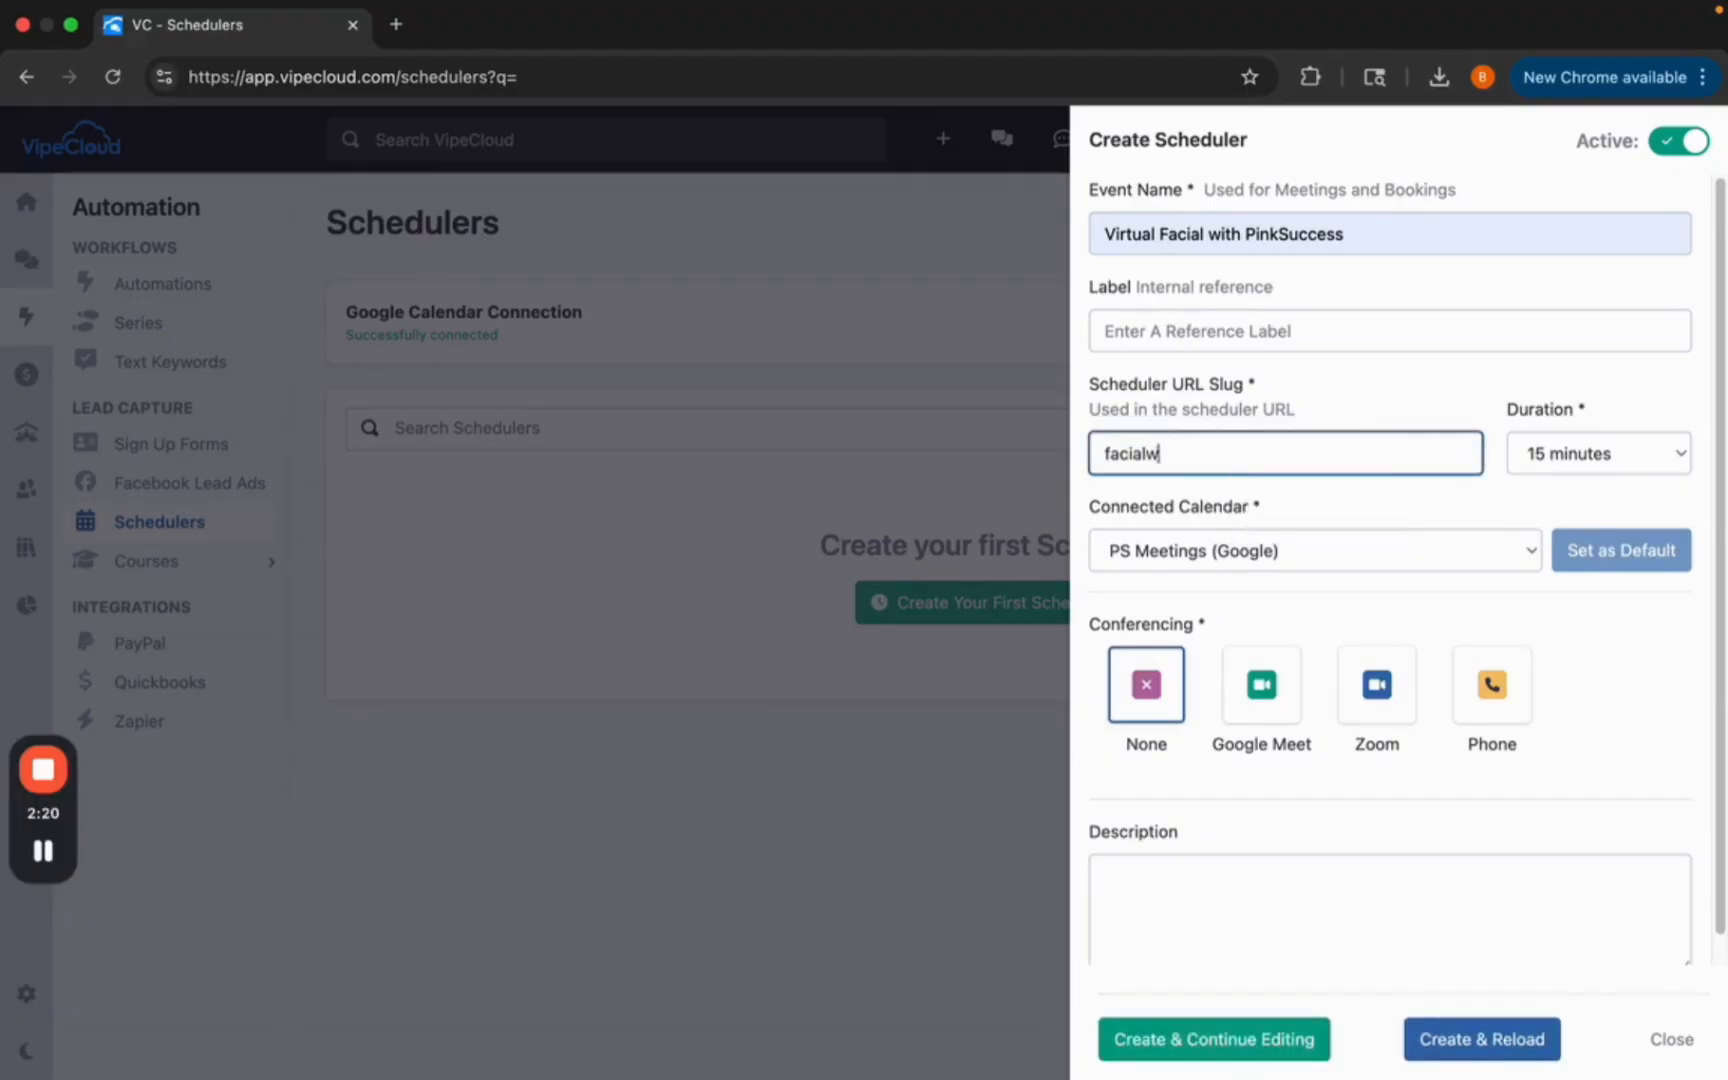
left_click(1296, 490)
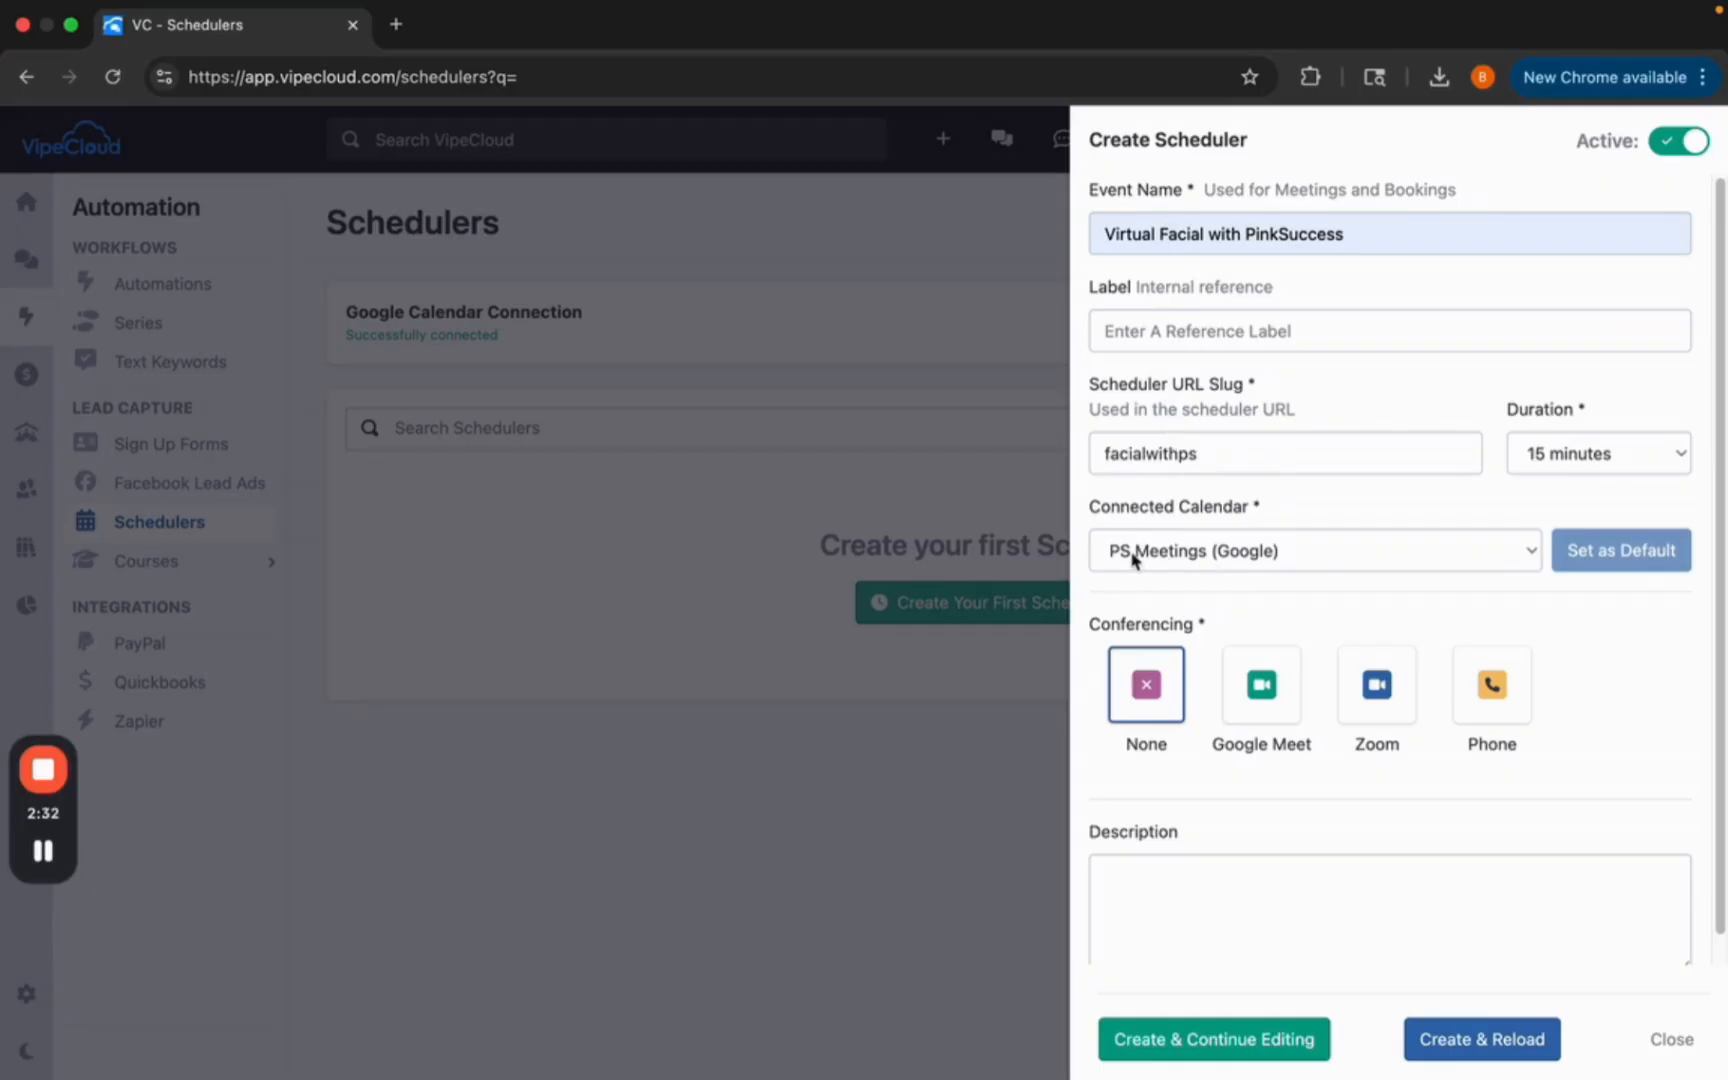
left_click(1506, 560)
left_click(1260, 553)
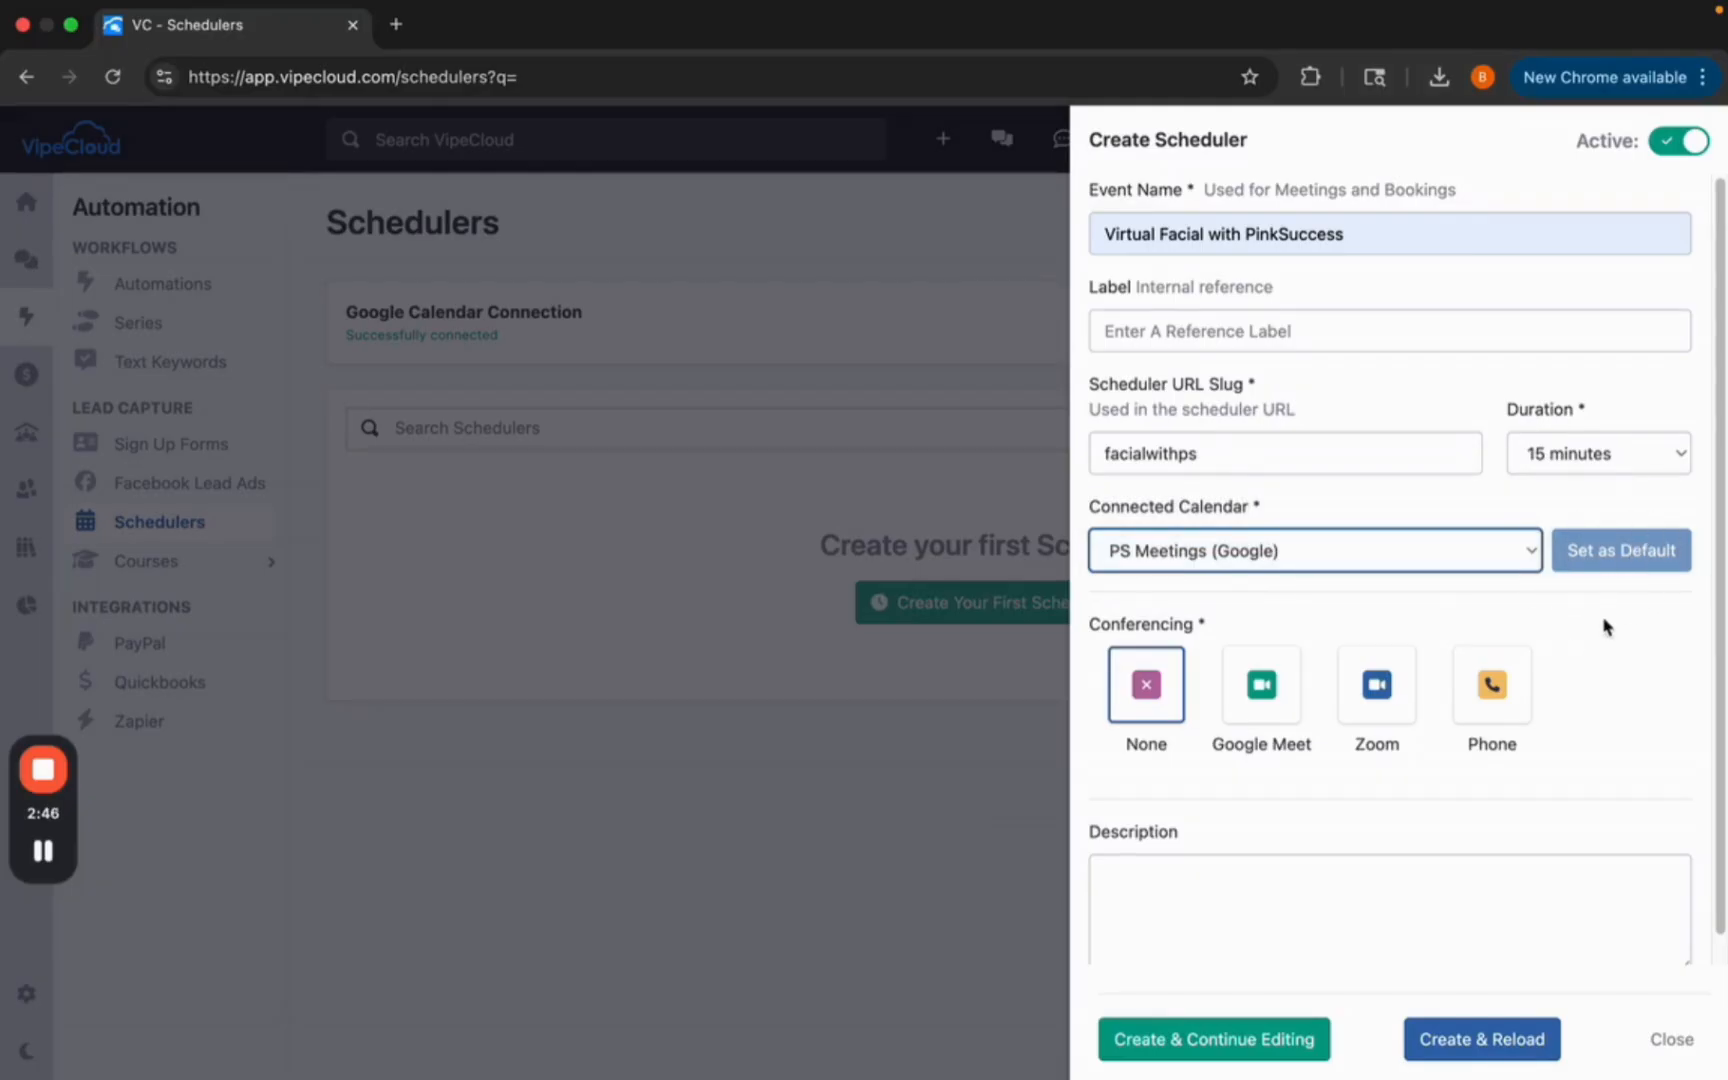
Choose Zoom as the conferencing option and fill in the saved personal meeting URL containing its passcode.
left_click_drag(1723, 526, 1726, 589)
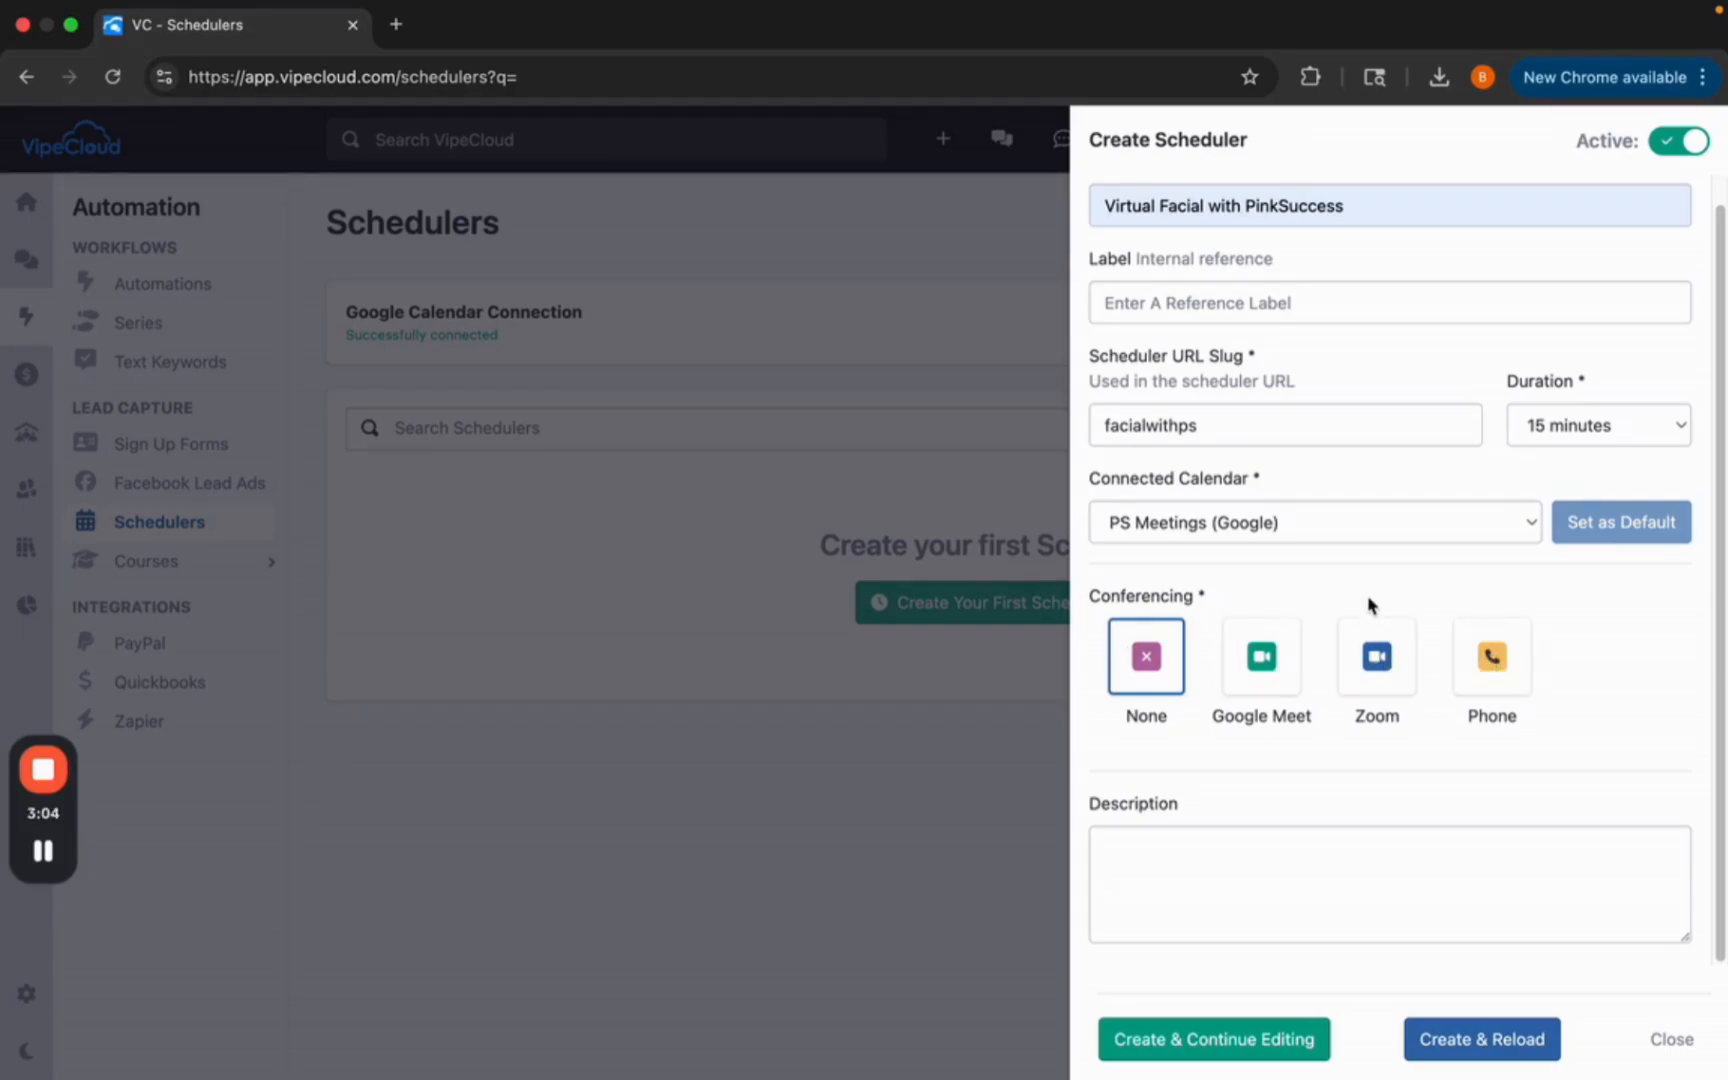
left_click(1373, 682)
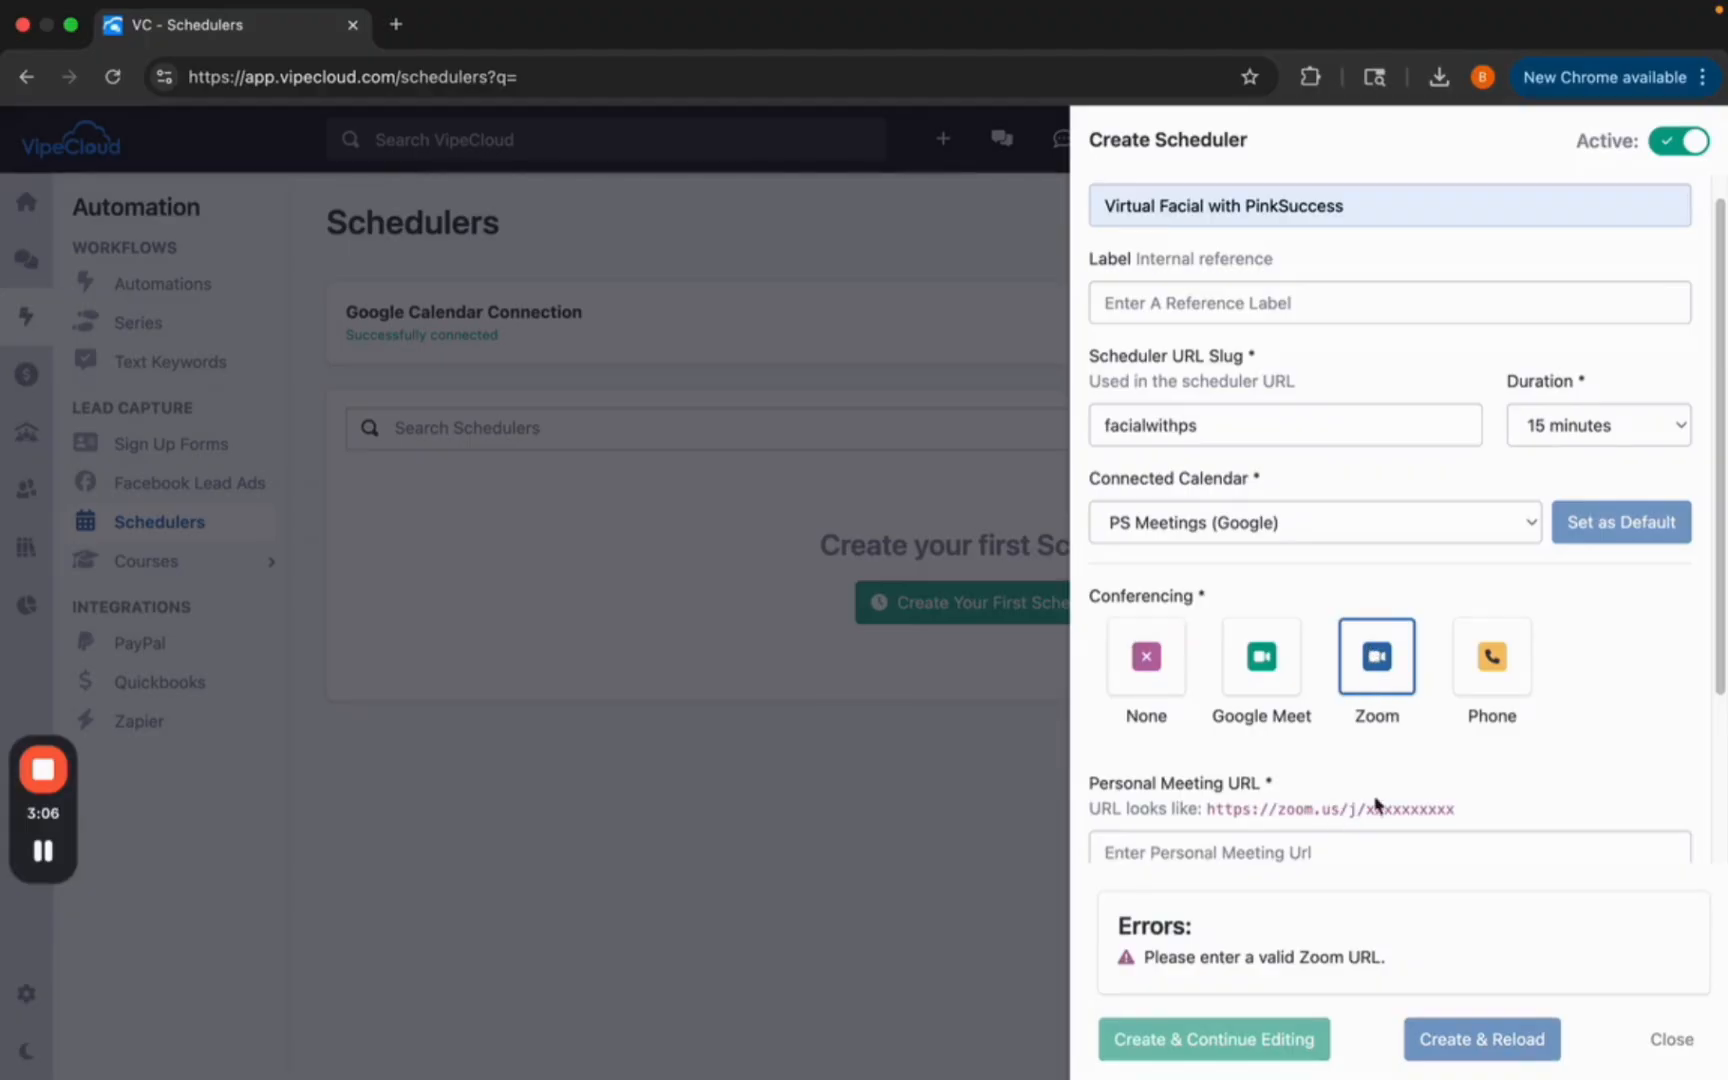
left_click(1310, 850)
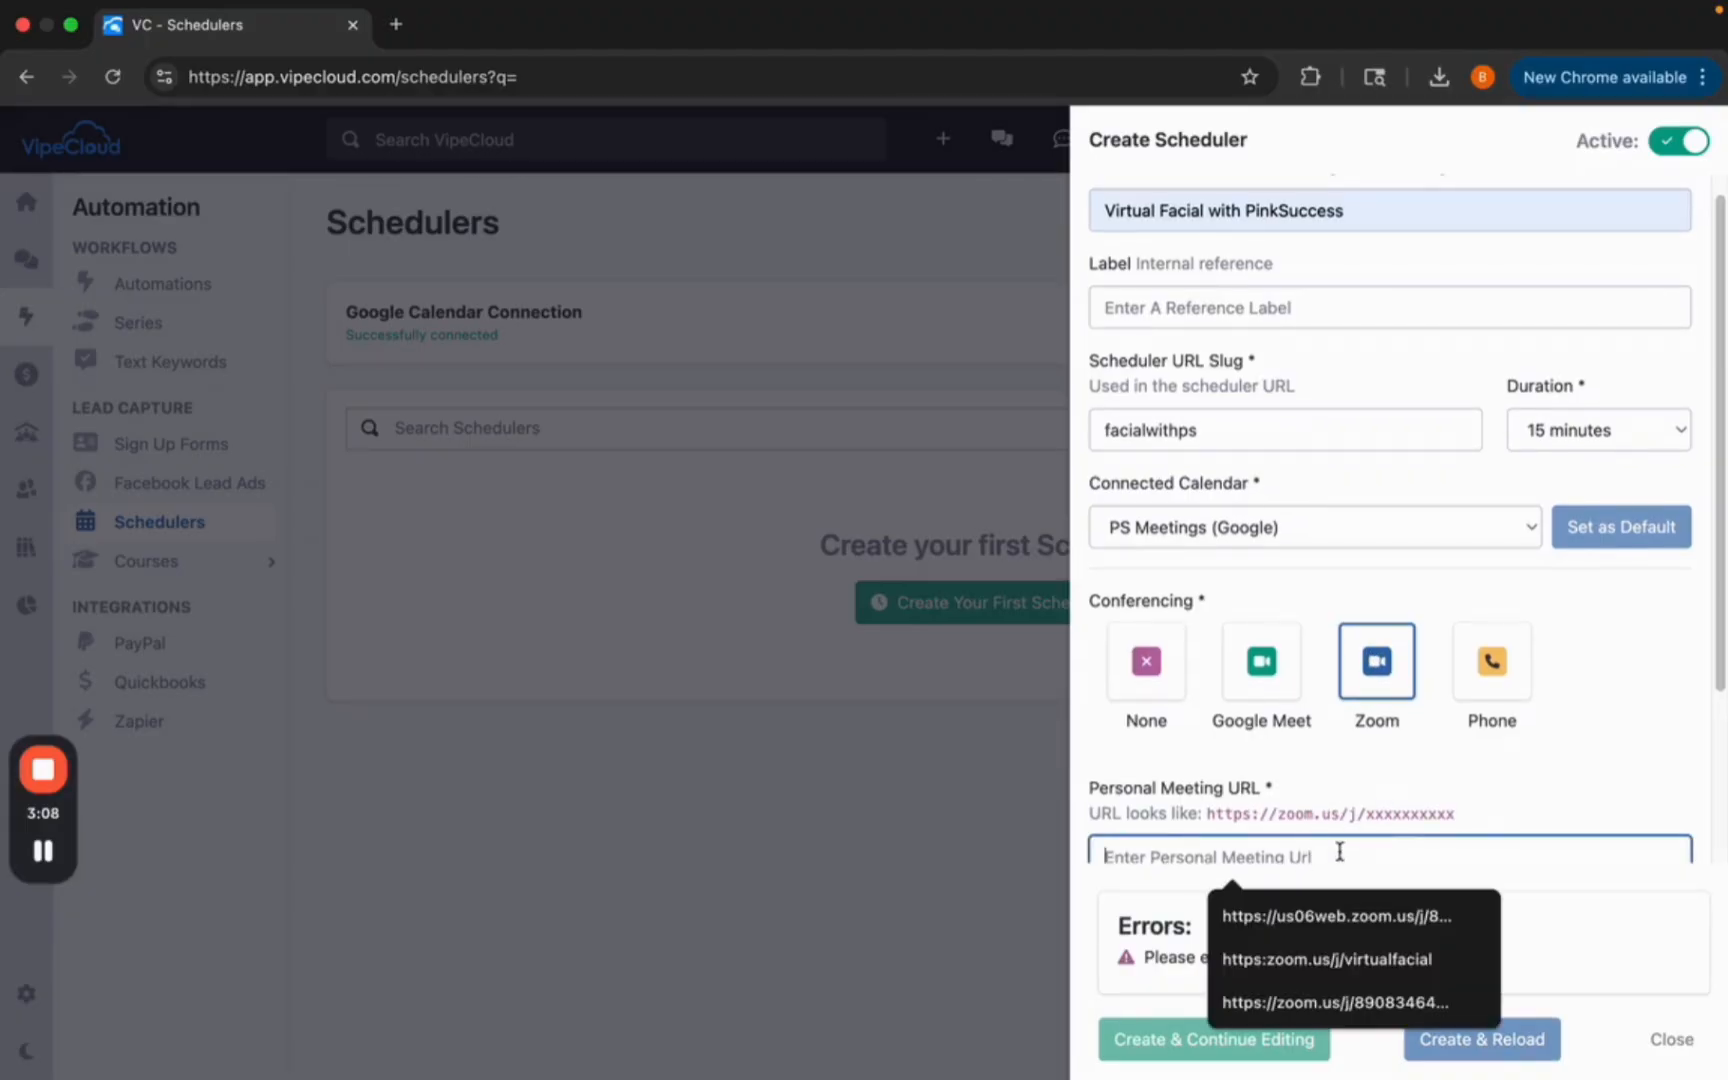
left_click_drag(1721, 537, 1721, 607)
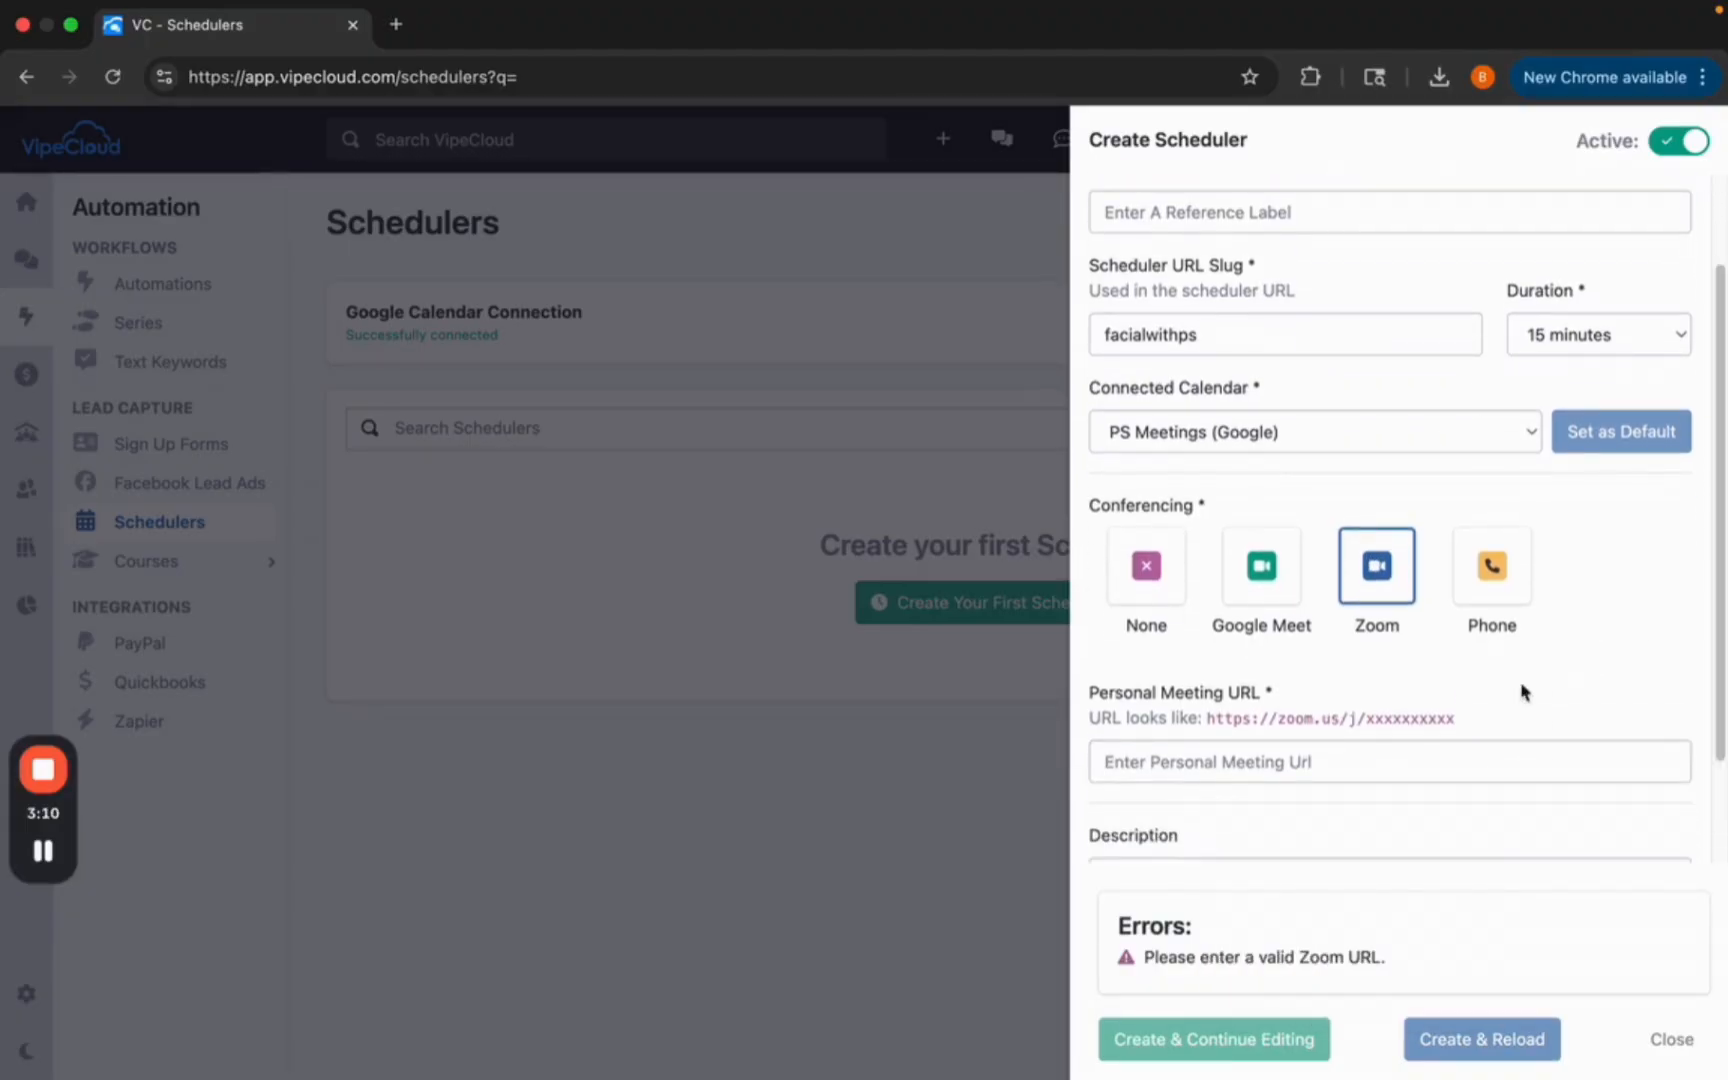
left_click(1395, 760)
left_click(1330, 838)
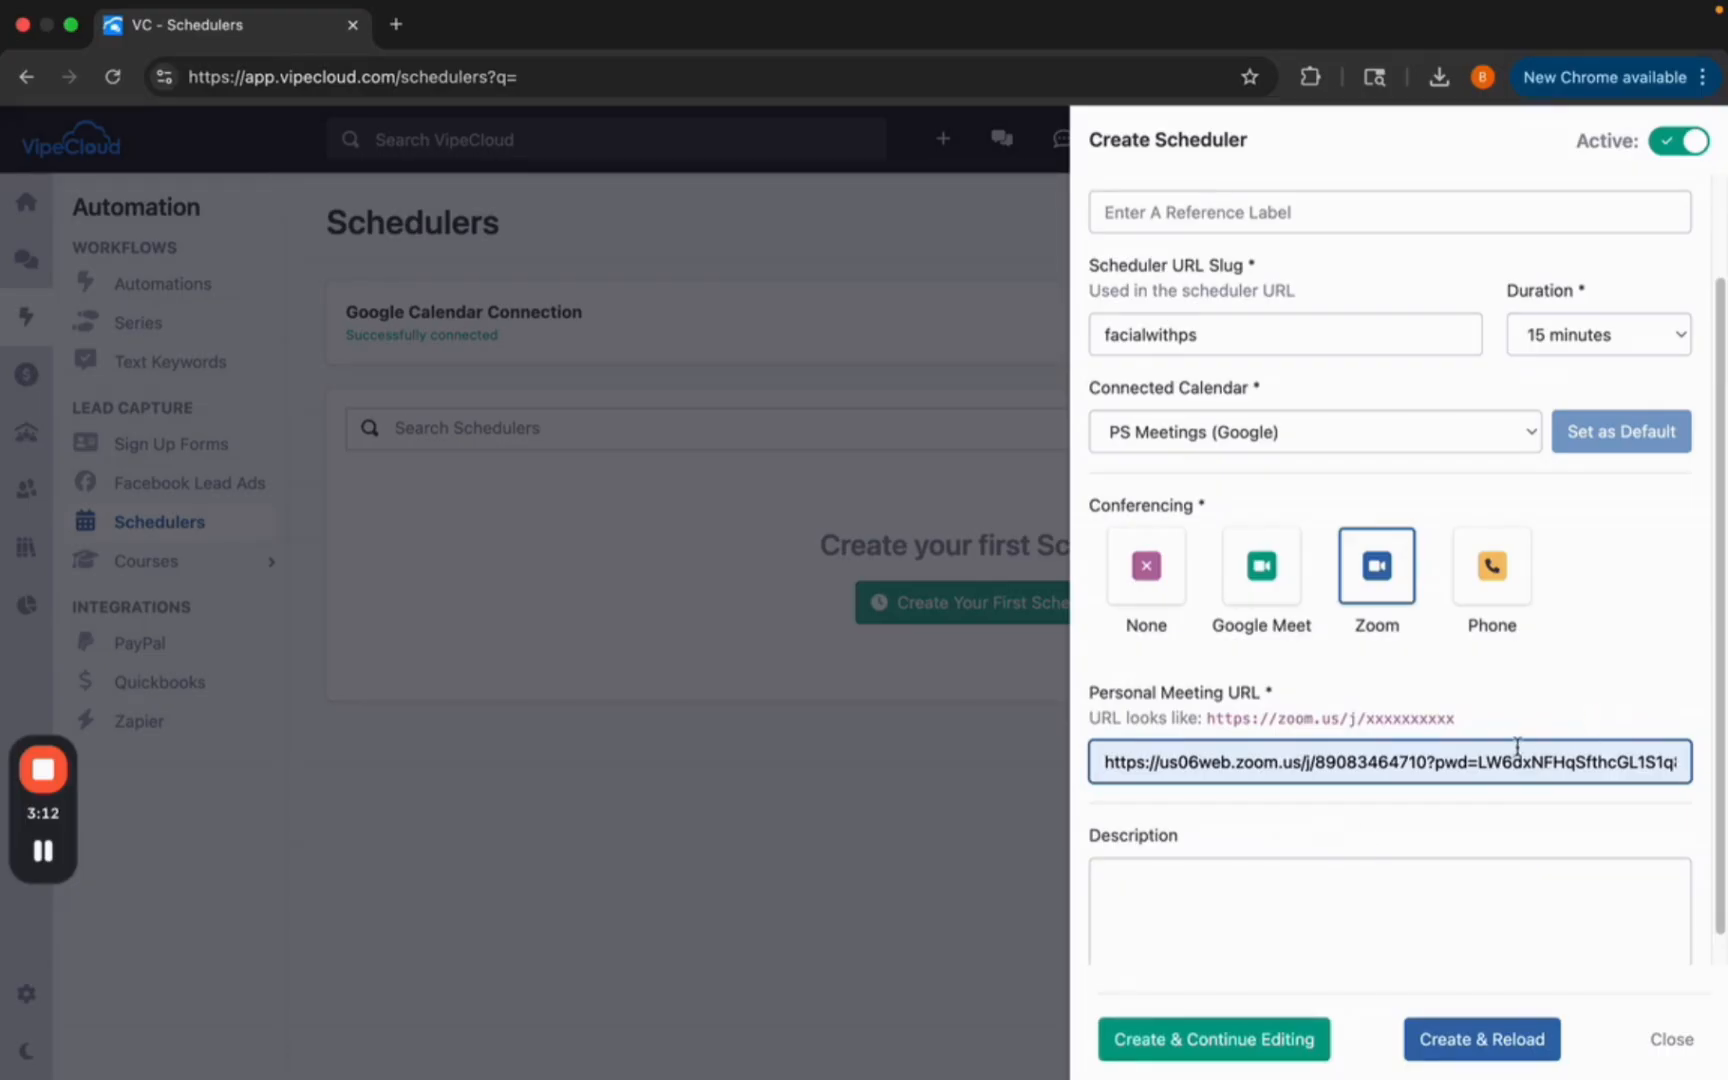
left_click(1580, 673)
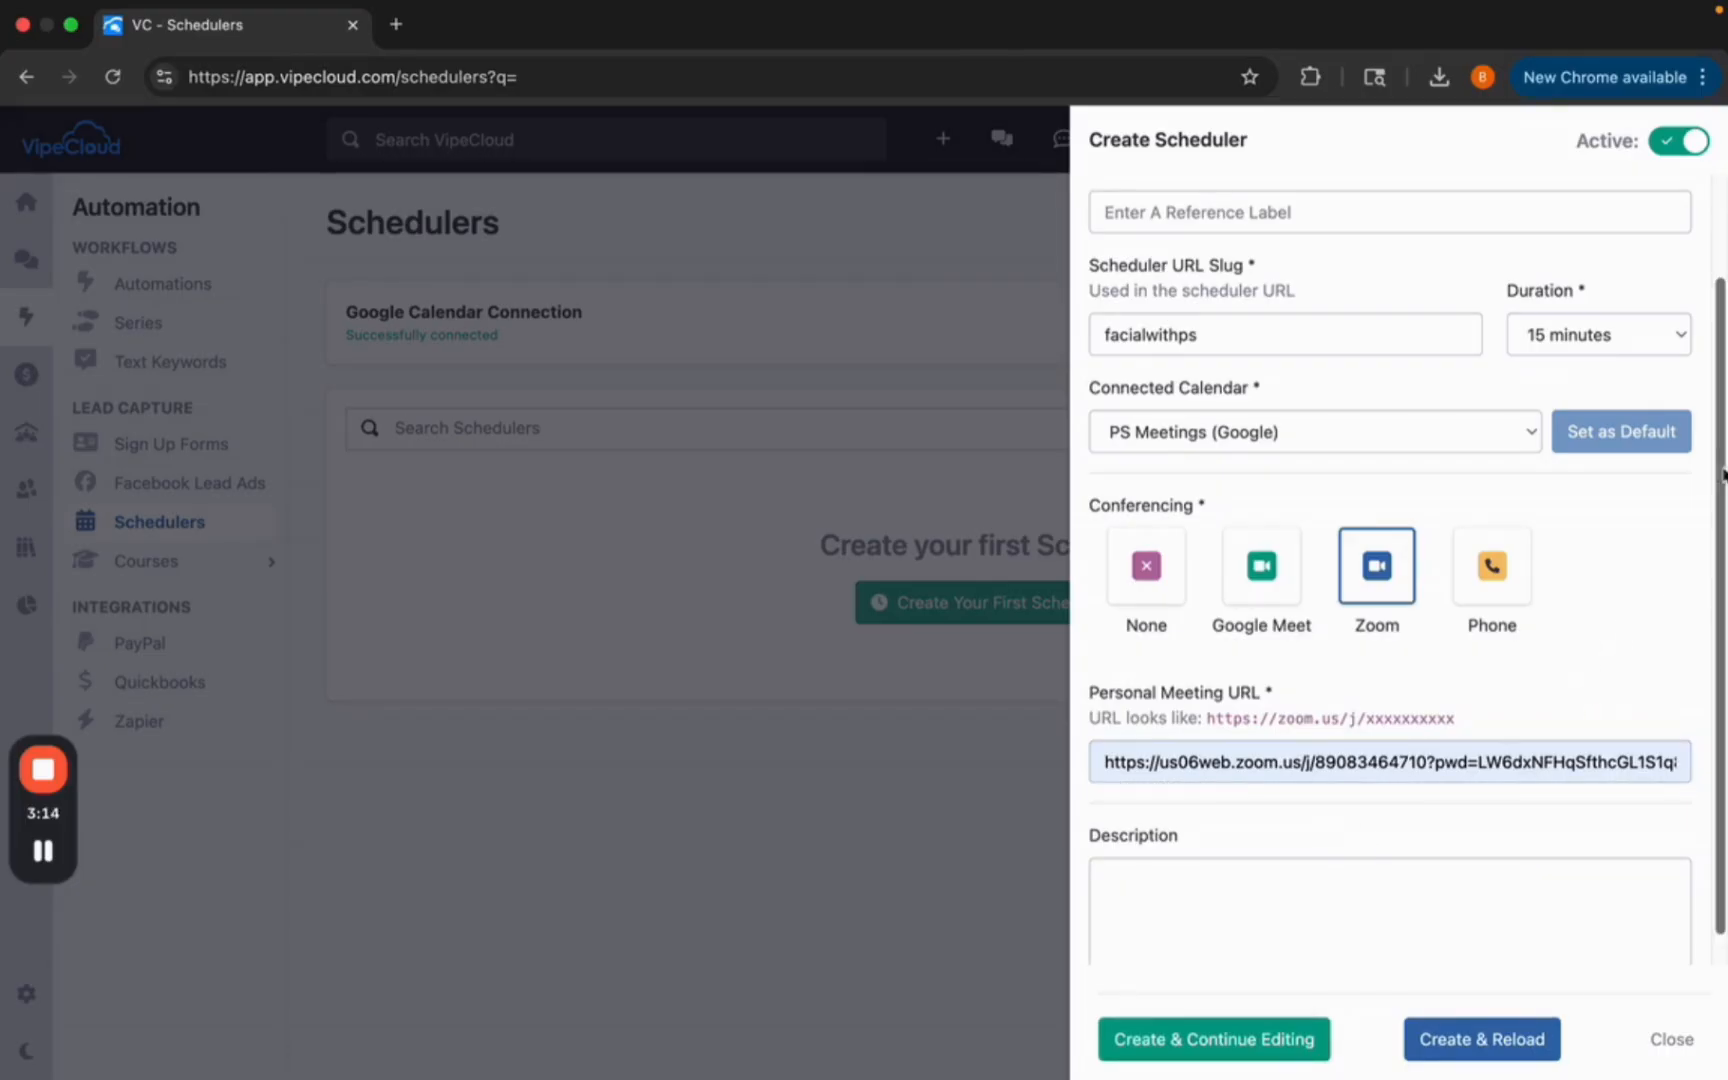
Add the Mary Kay facial description beginning "Get ready to relax and refresh!" and create the scheduler, continuing to its editing page.
scroll(1500, 650, "down", 1)
left_click(1196, 876)
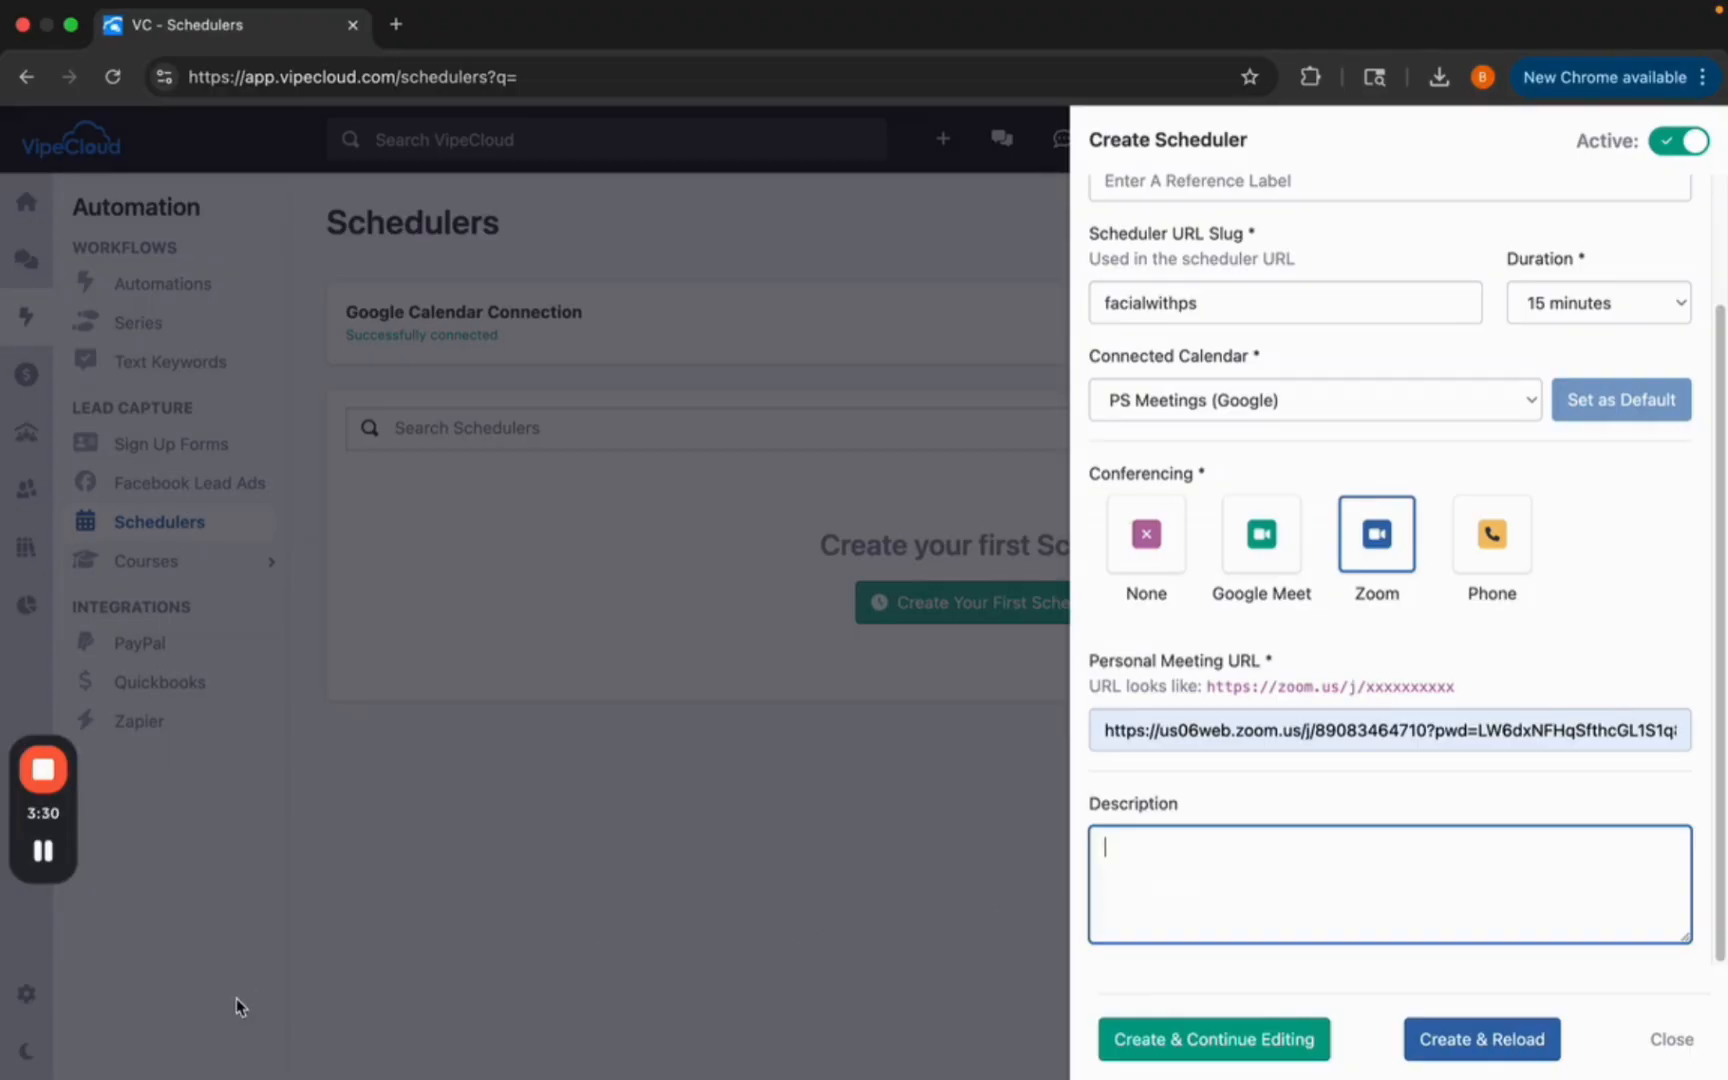
type("Get ready to relax and refresh! During your personalized Mary Kay facial, you'll enjoy skincare tailored to your unique needs along with expert product recommendations. This session is all about you—your skin, your goals, your glow.")
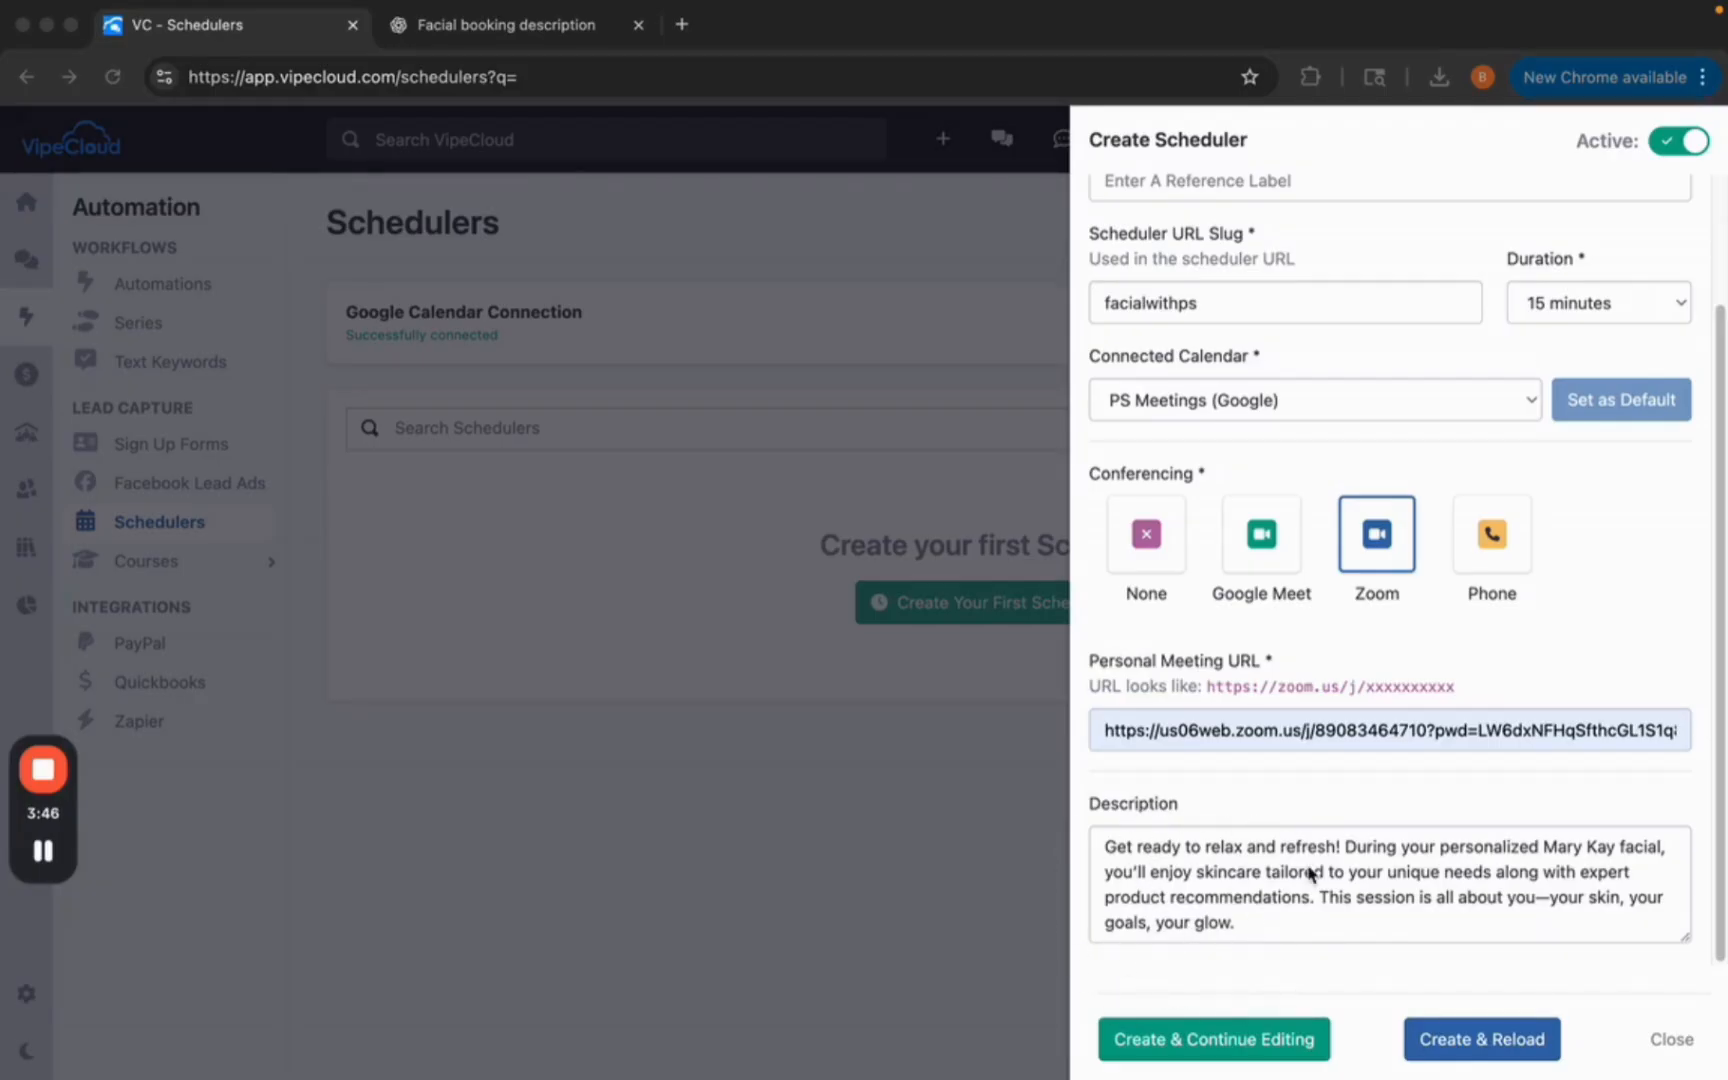
left_click(1103, 866)
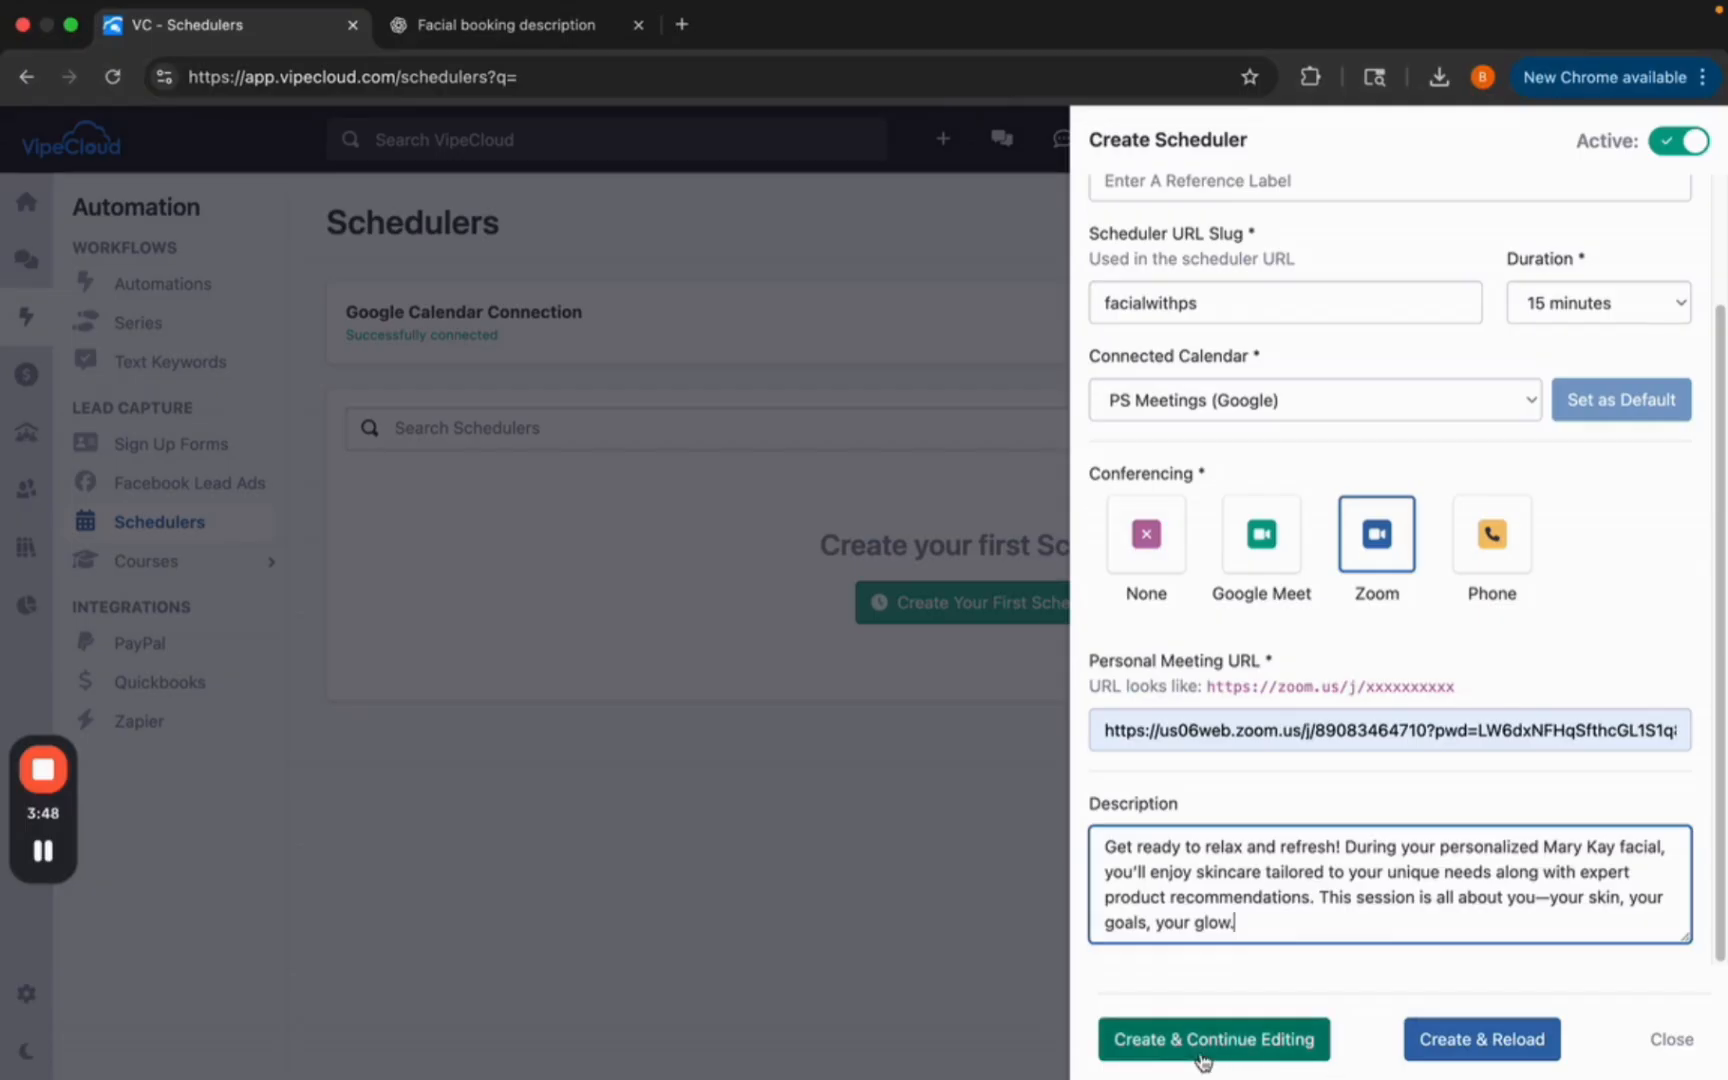
left_click(1270, 1042)
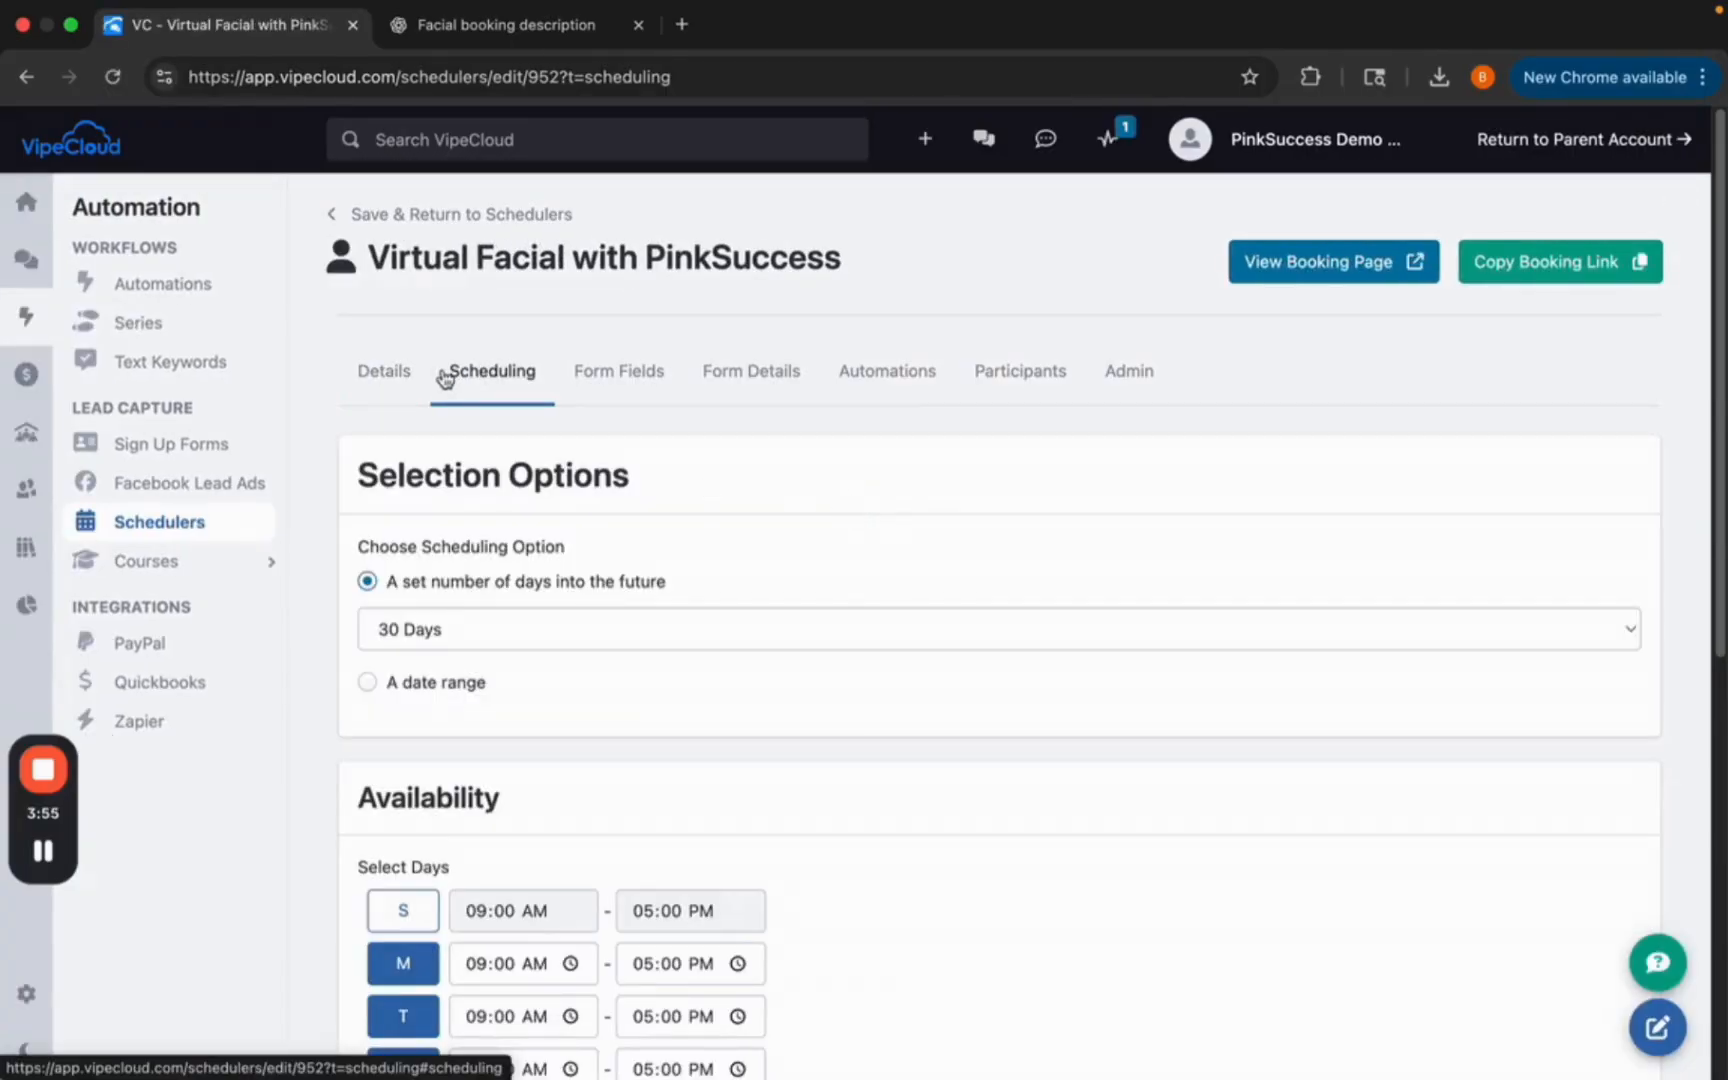
Review the new scheduler's general details, from event name through conferencing and description.
left_click(398, 388)
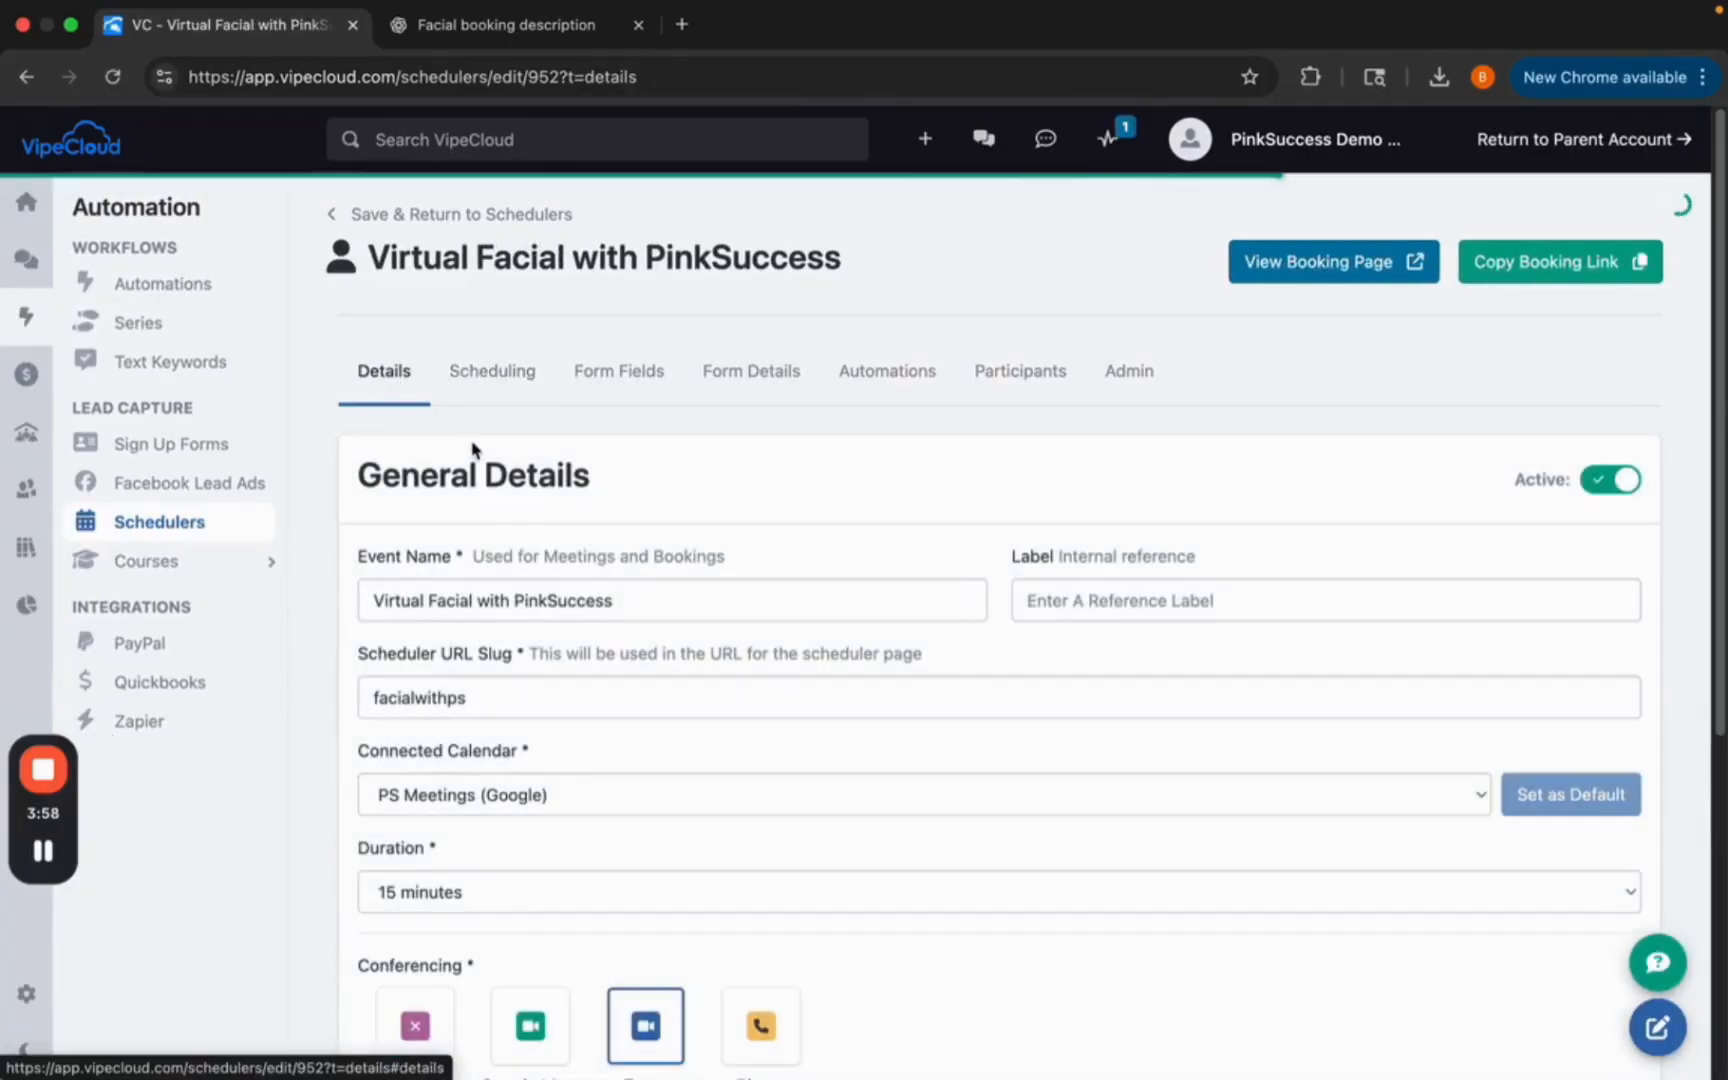
scroll(648, 567, "down", 5)
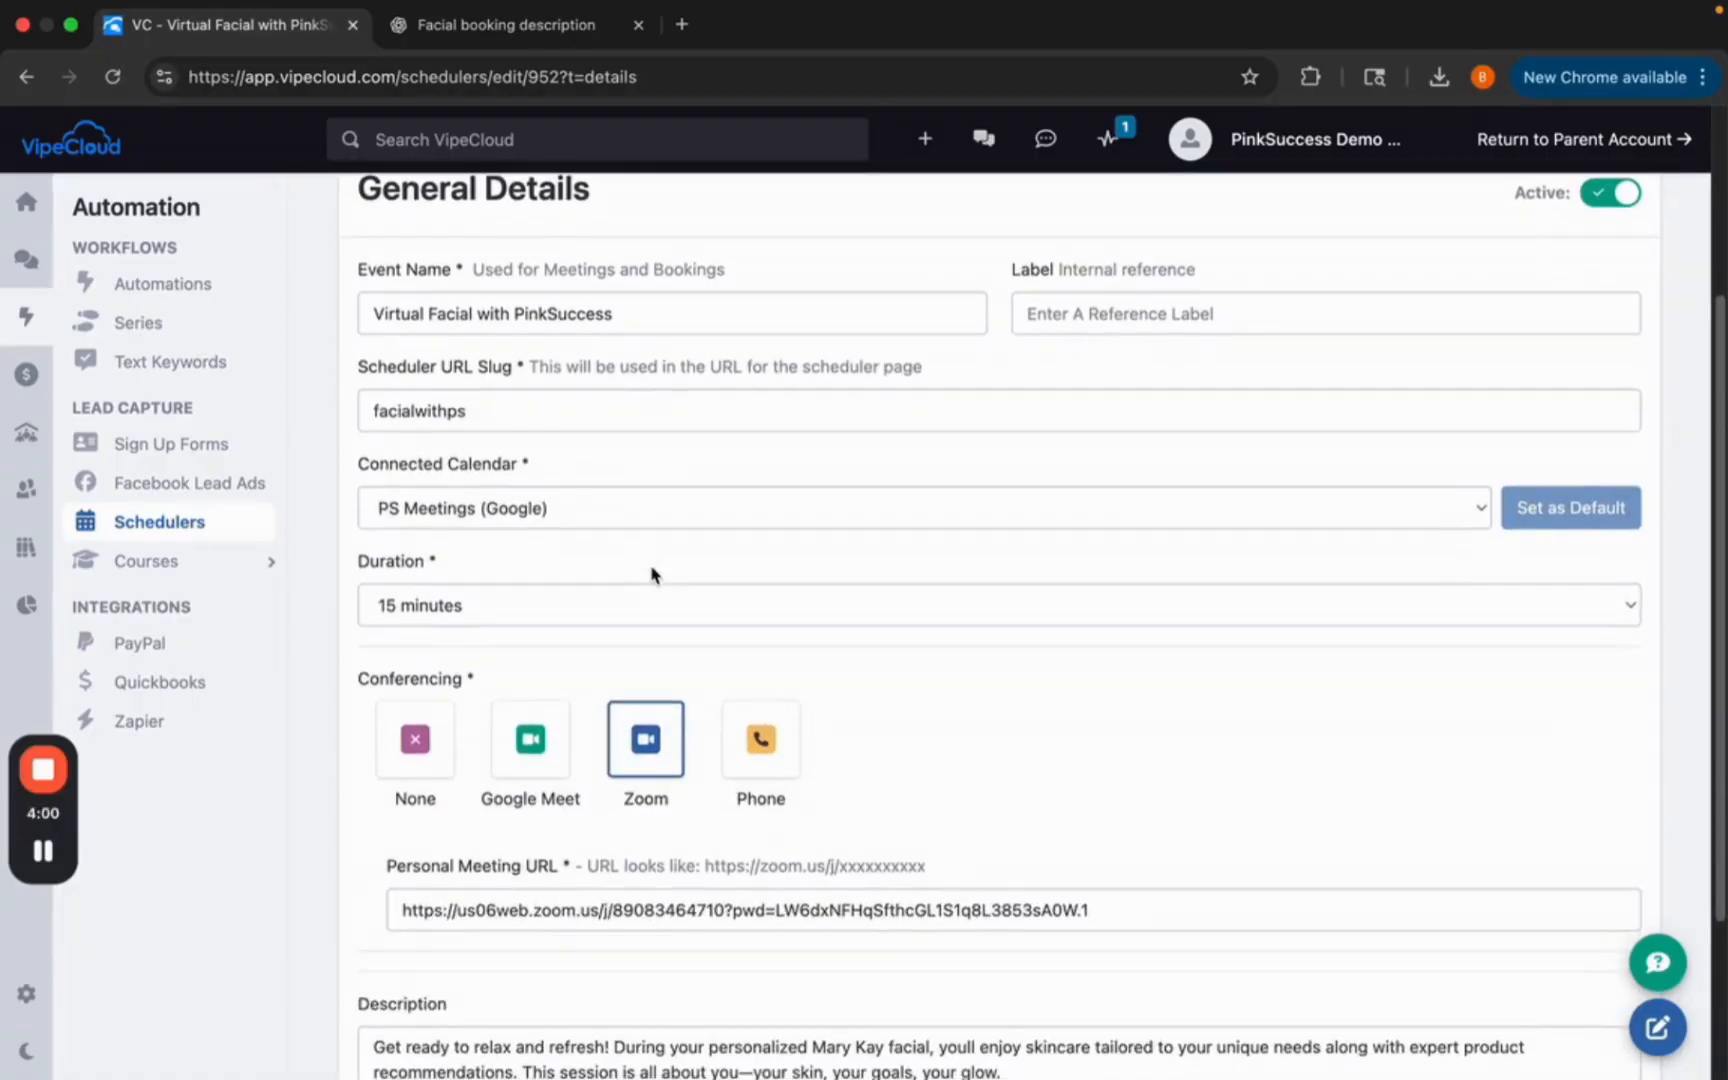
scroll(654, 567, "down", 3)
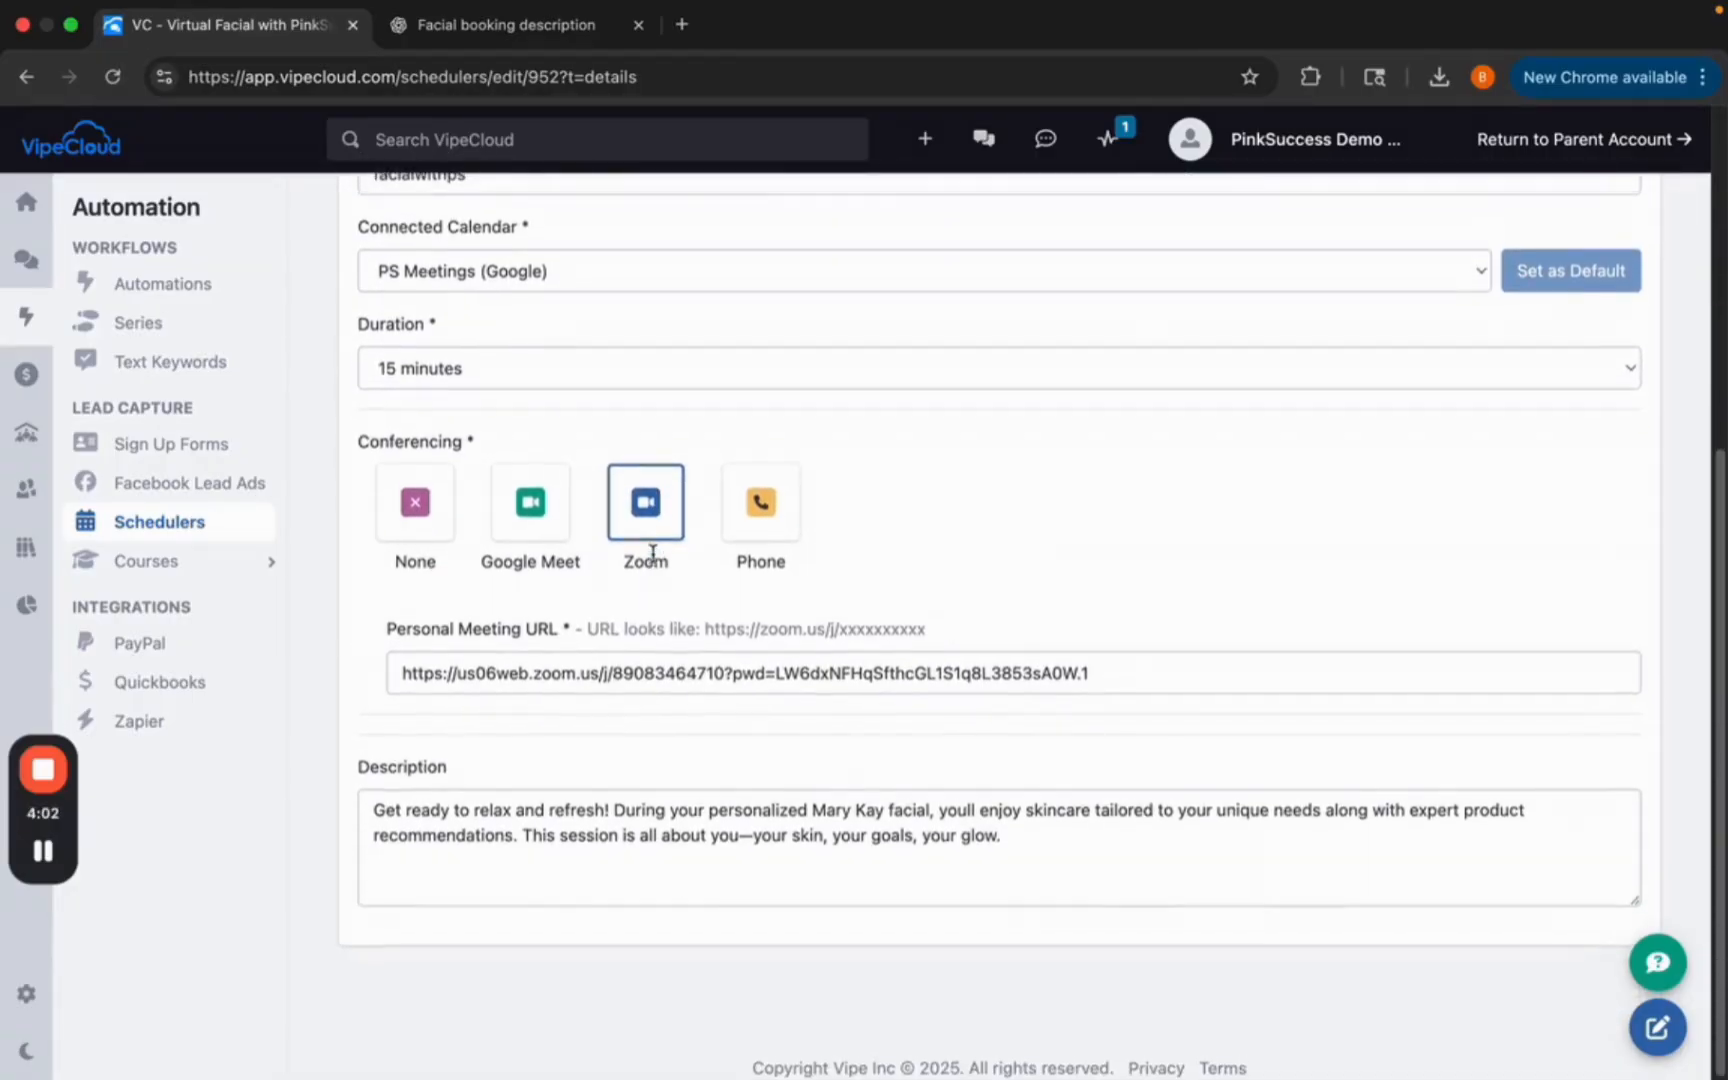
scroll(655, 563, "up", 8)
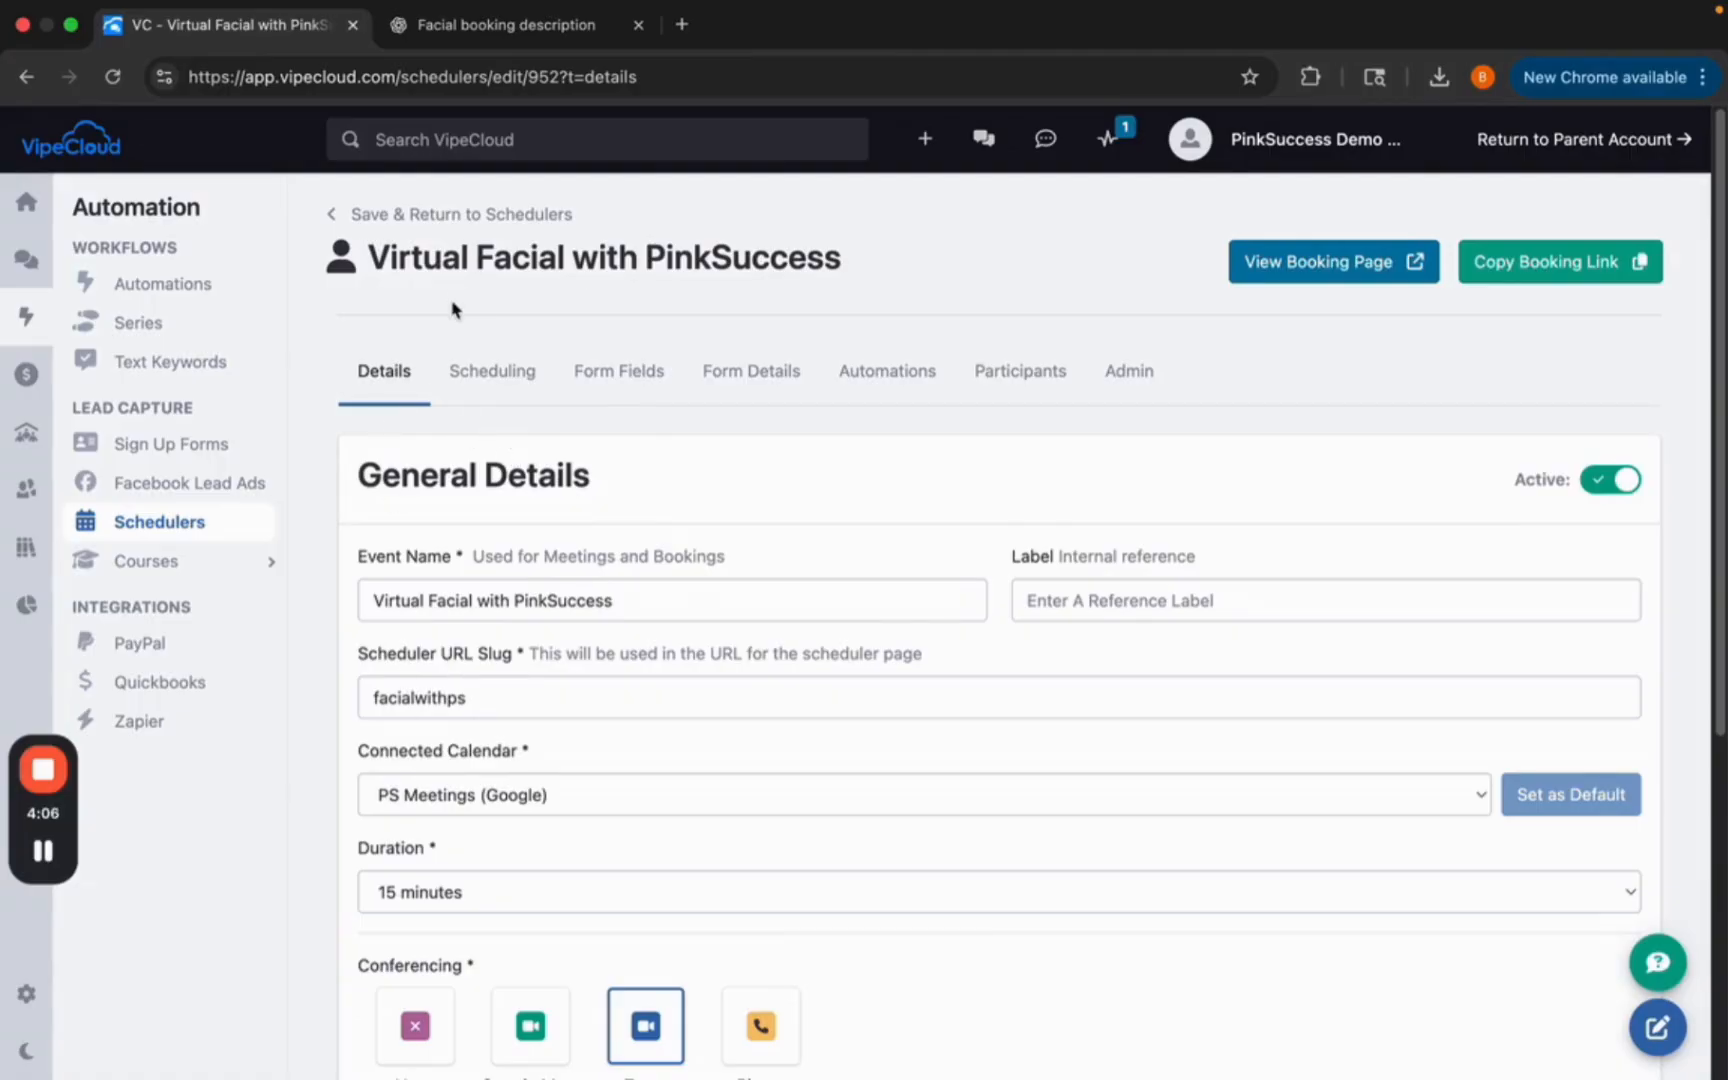
In the scheduling settings, set the number of days into the future that can be booked to 14 Days.
left_click(516, 384)
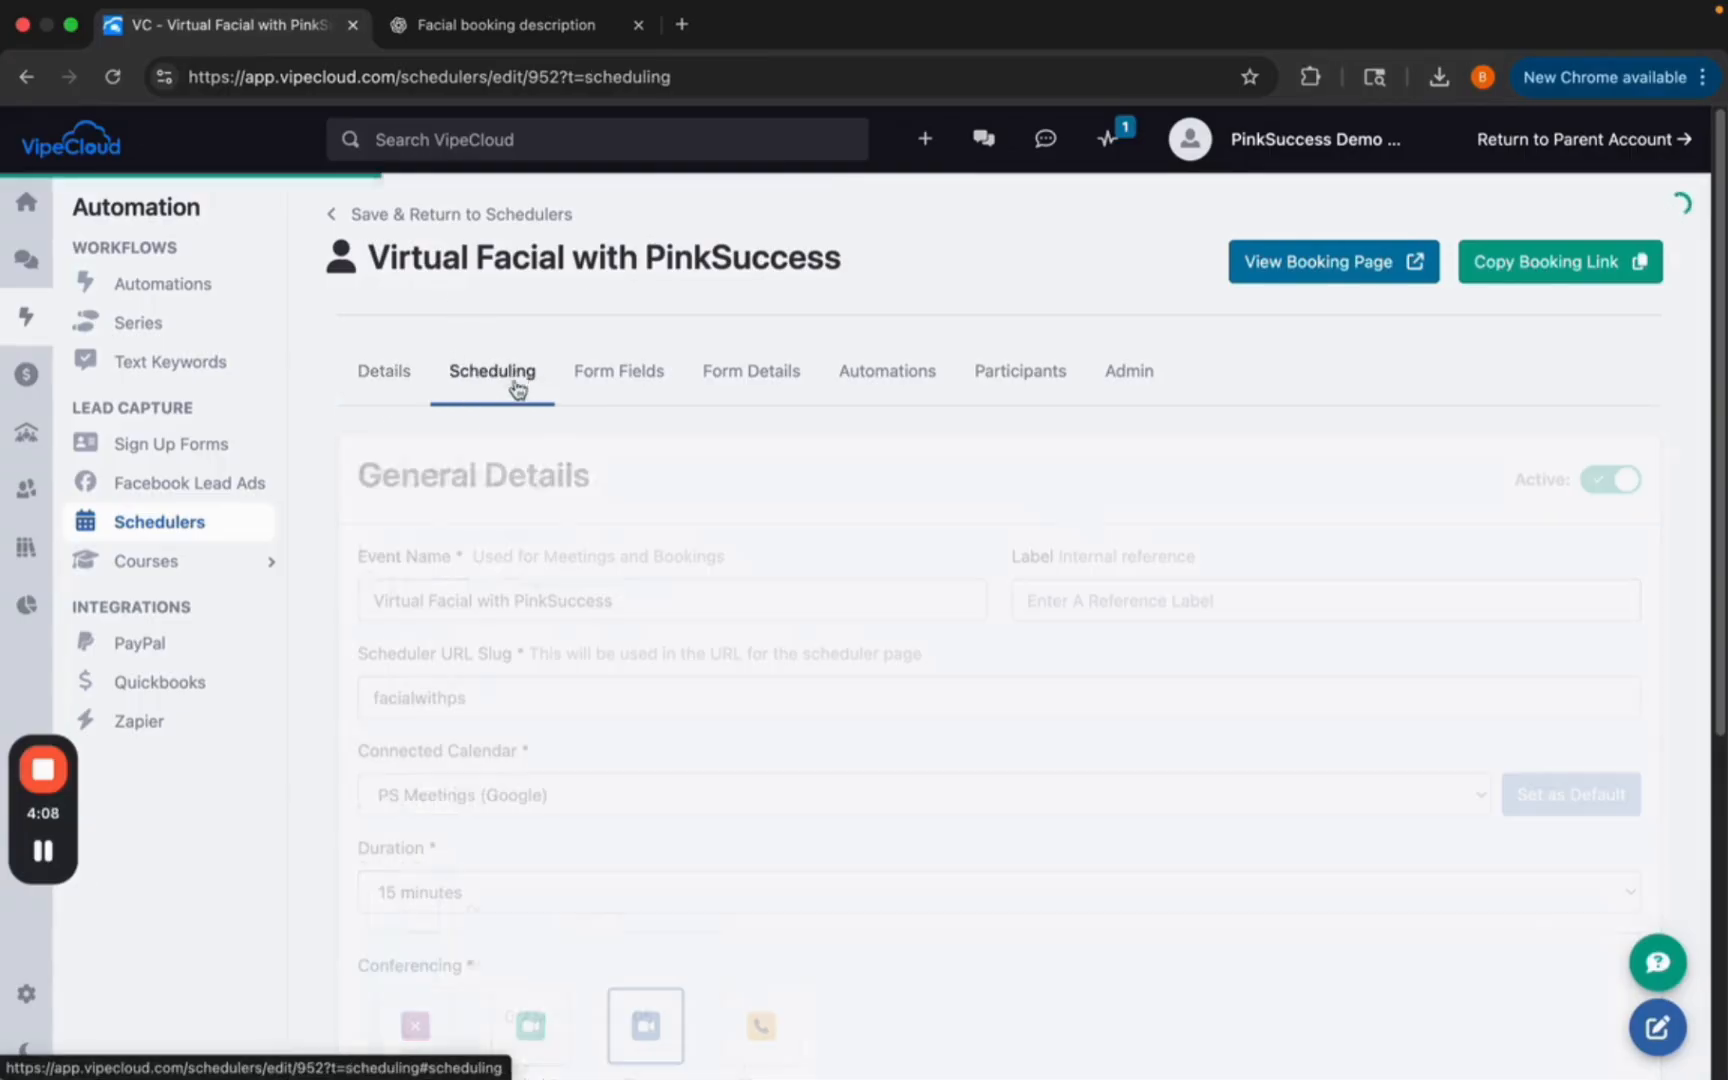
scroll(626, 605, "down", 5)
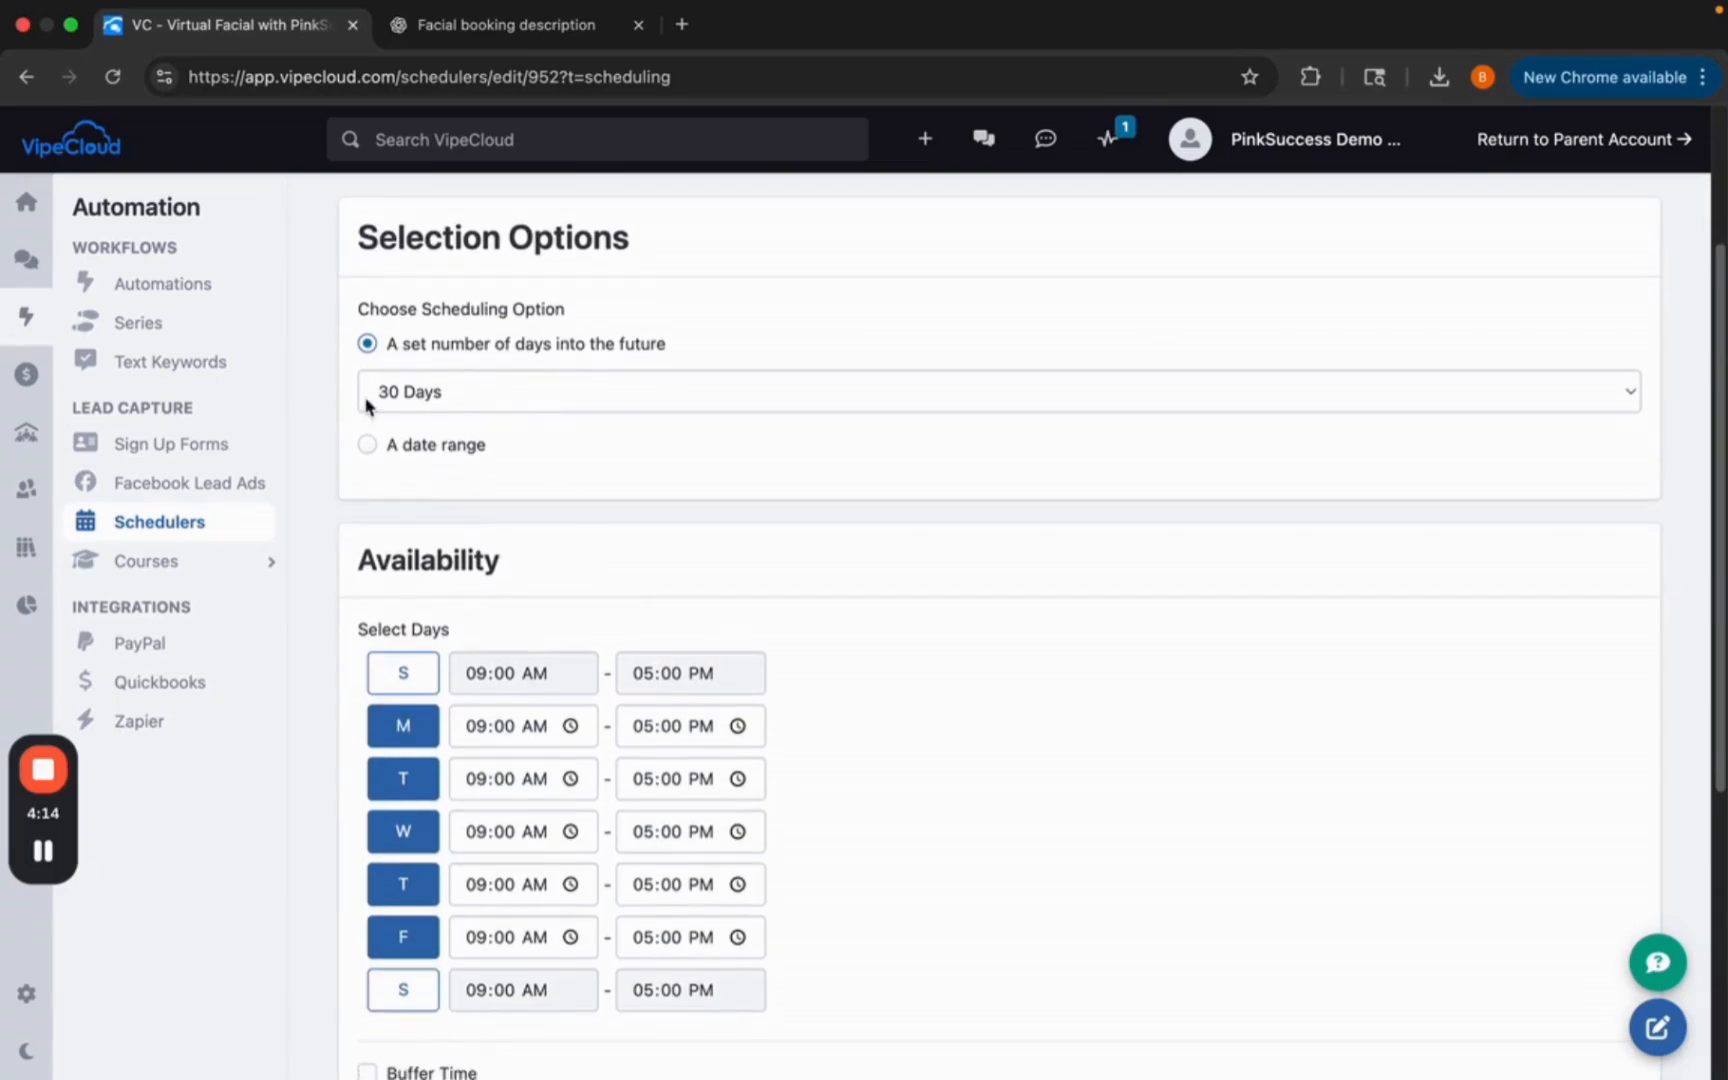
left_click(493, 395)
left_click(494, 359)
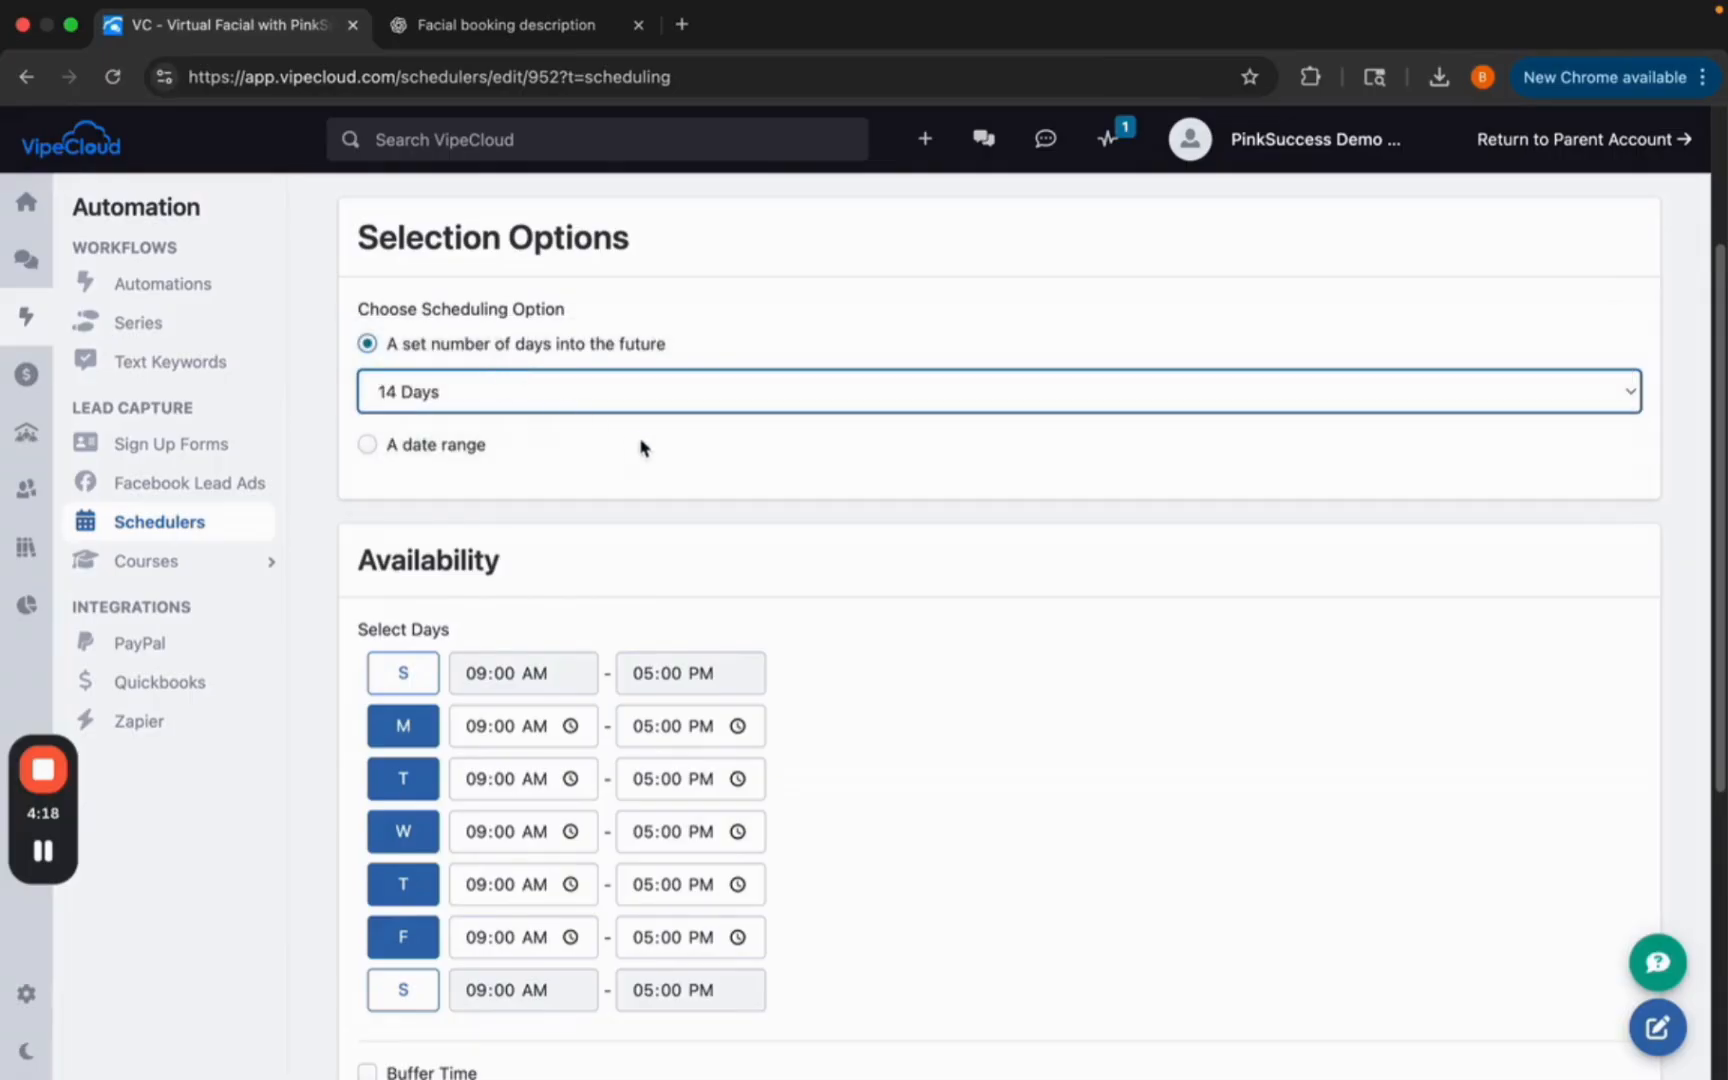
left_click(817, 472)
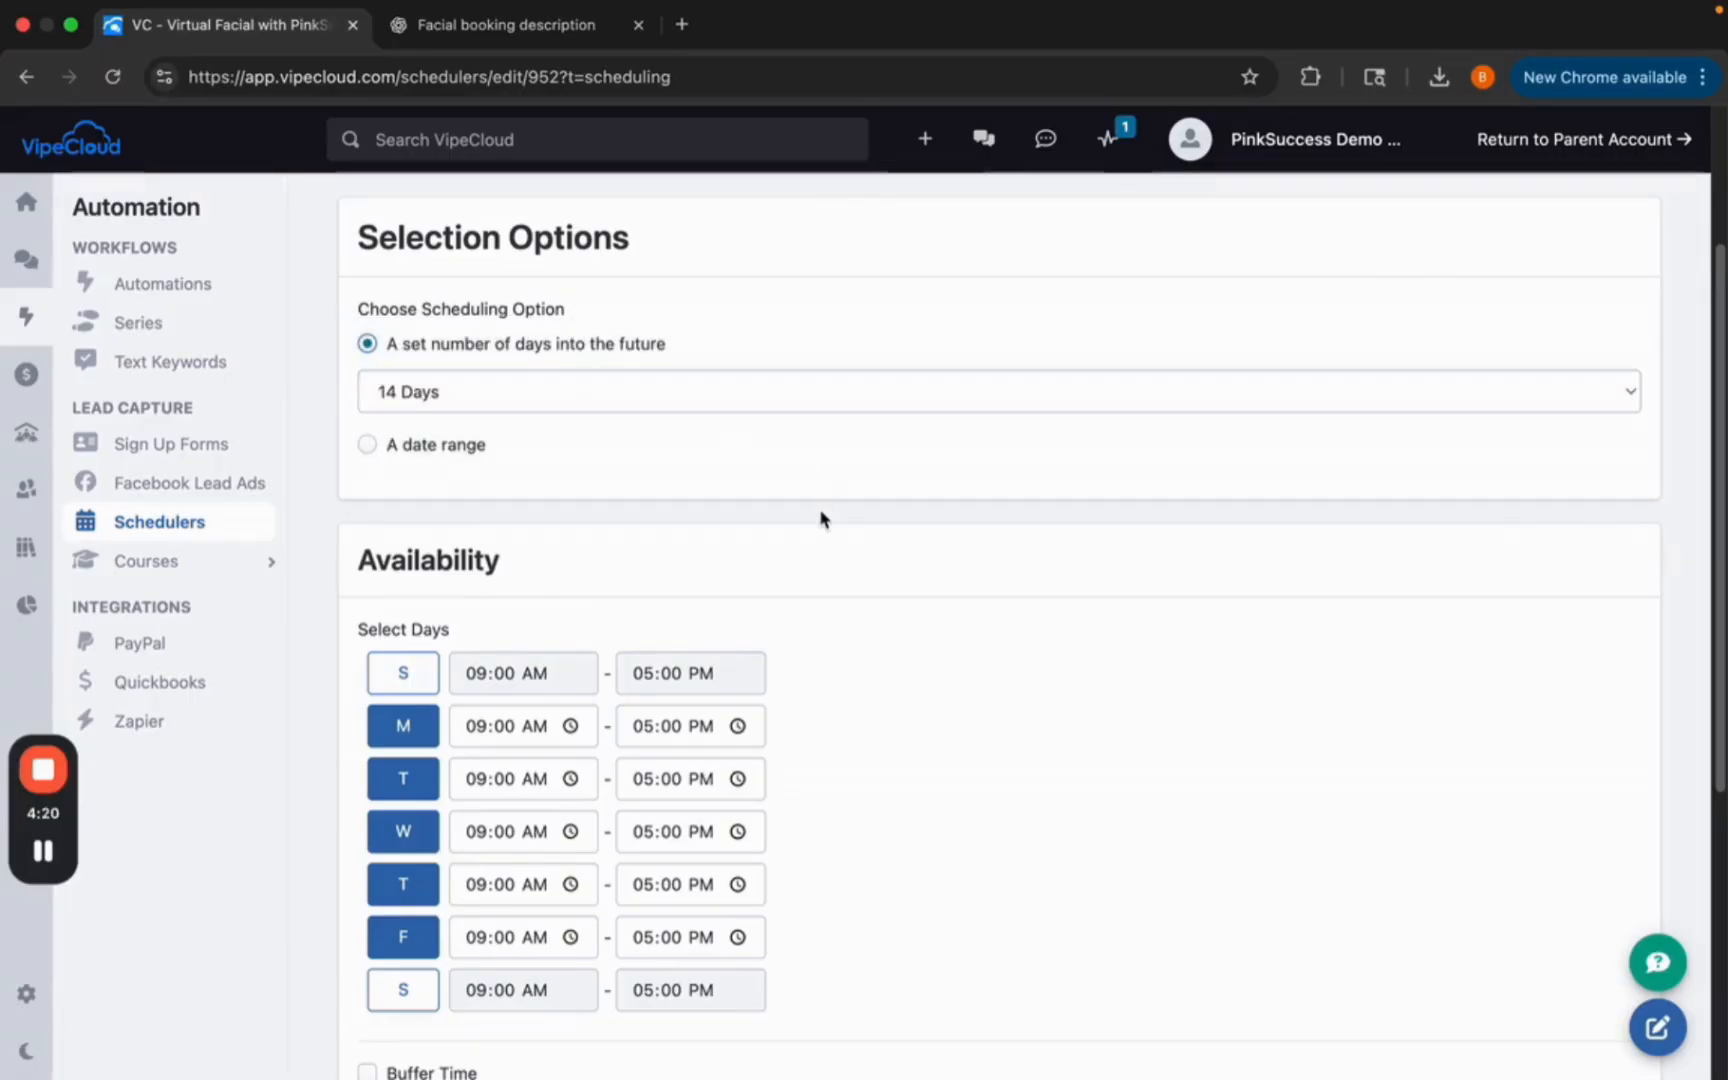
Remove Monday from the scheduler's available days.
scroll(822, 514, "down", 2)
scroll(822, 517, "down", 4)
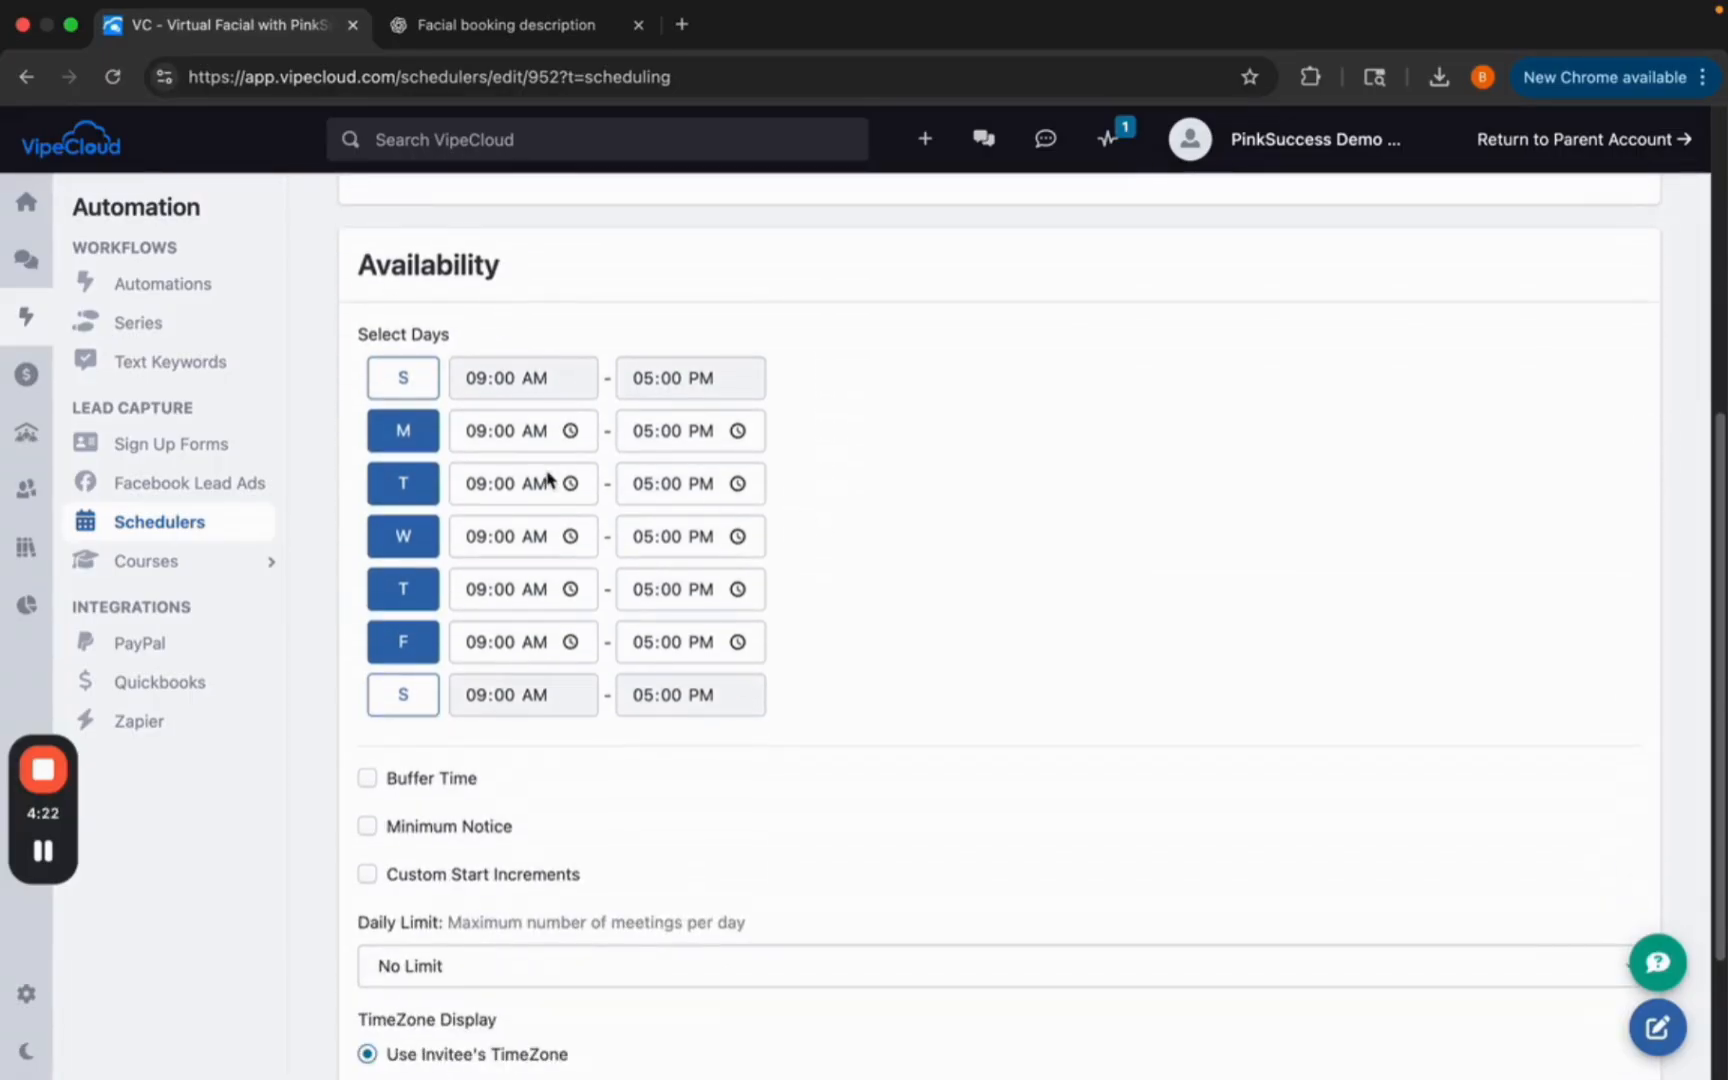
left_click(412, 432)
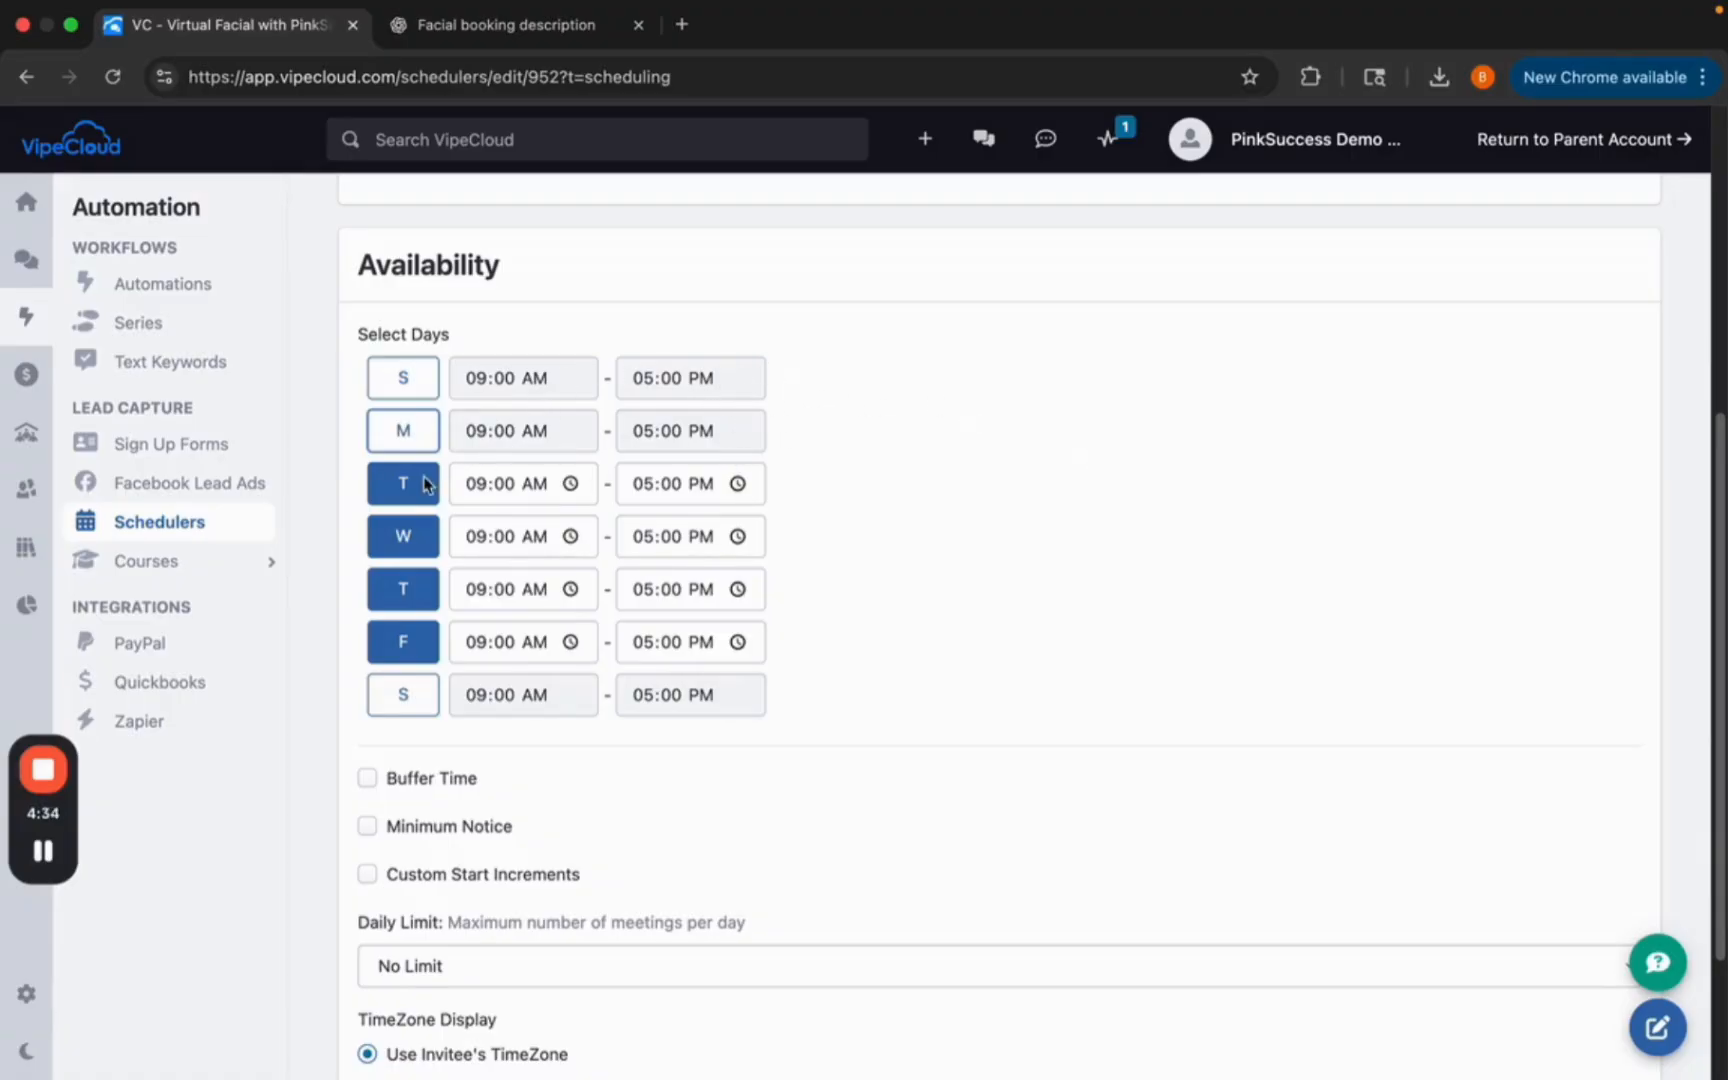
Set Tuesday's availability to start at 11:00 AM and Wednesday's availability to end at 02:00 PM.
left_click(551, 494)
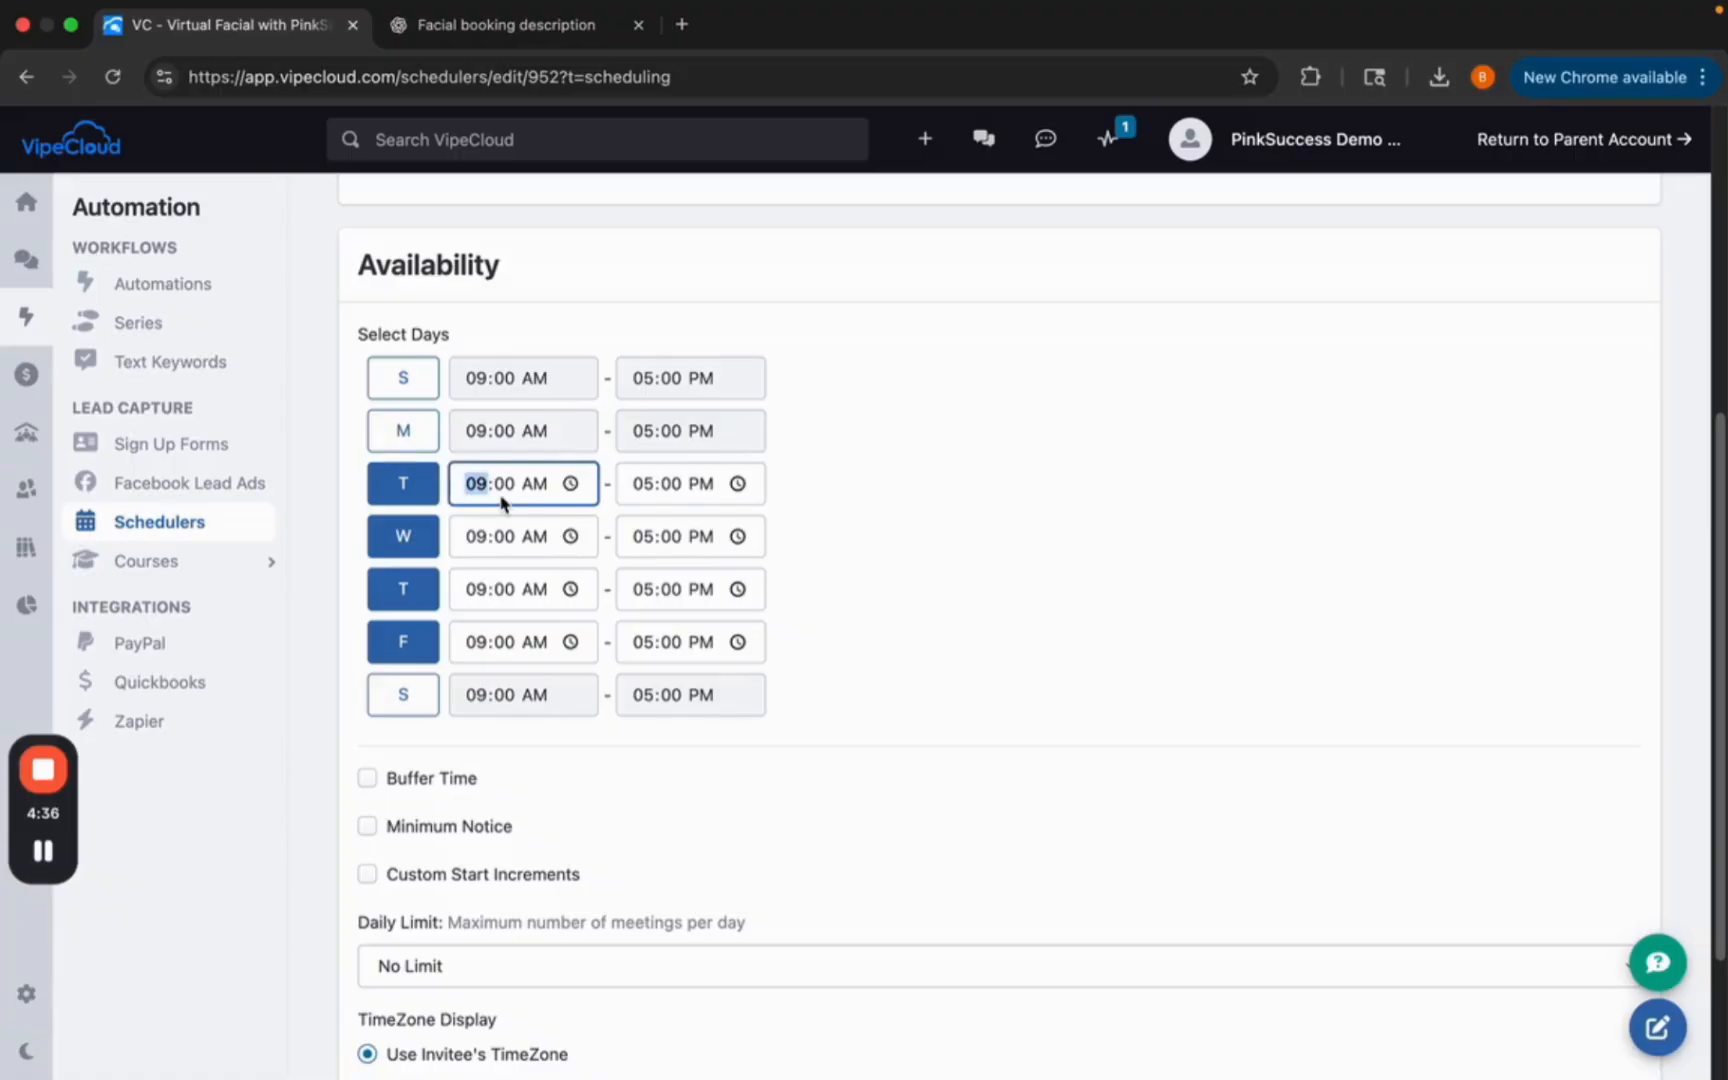
type("11")
left_click(903, 510)
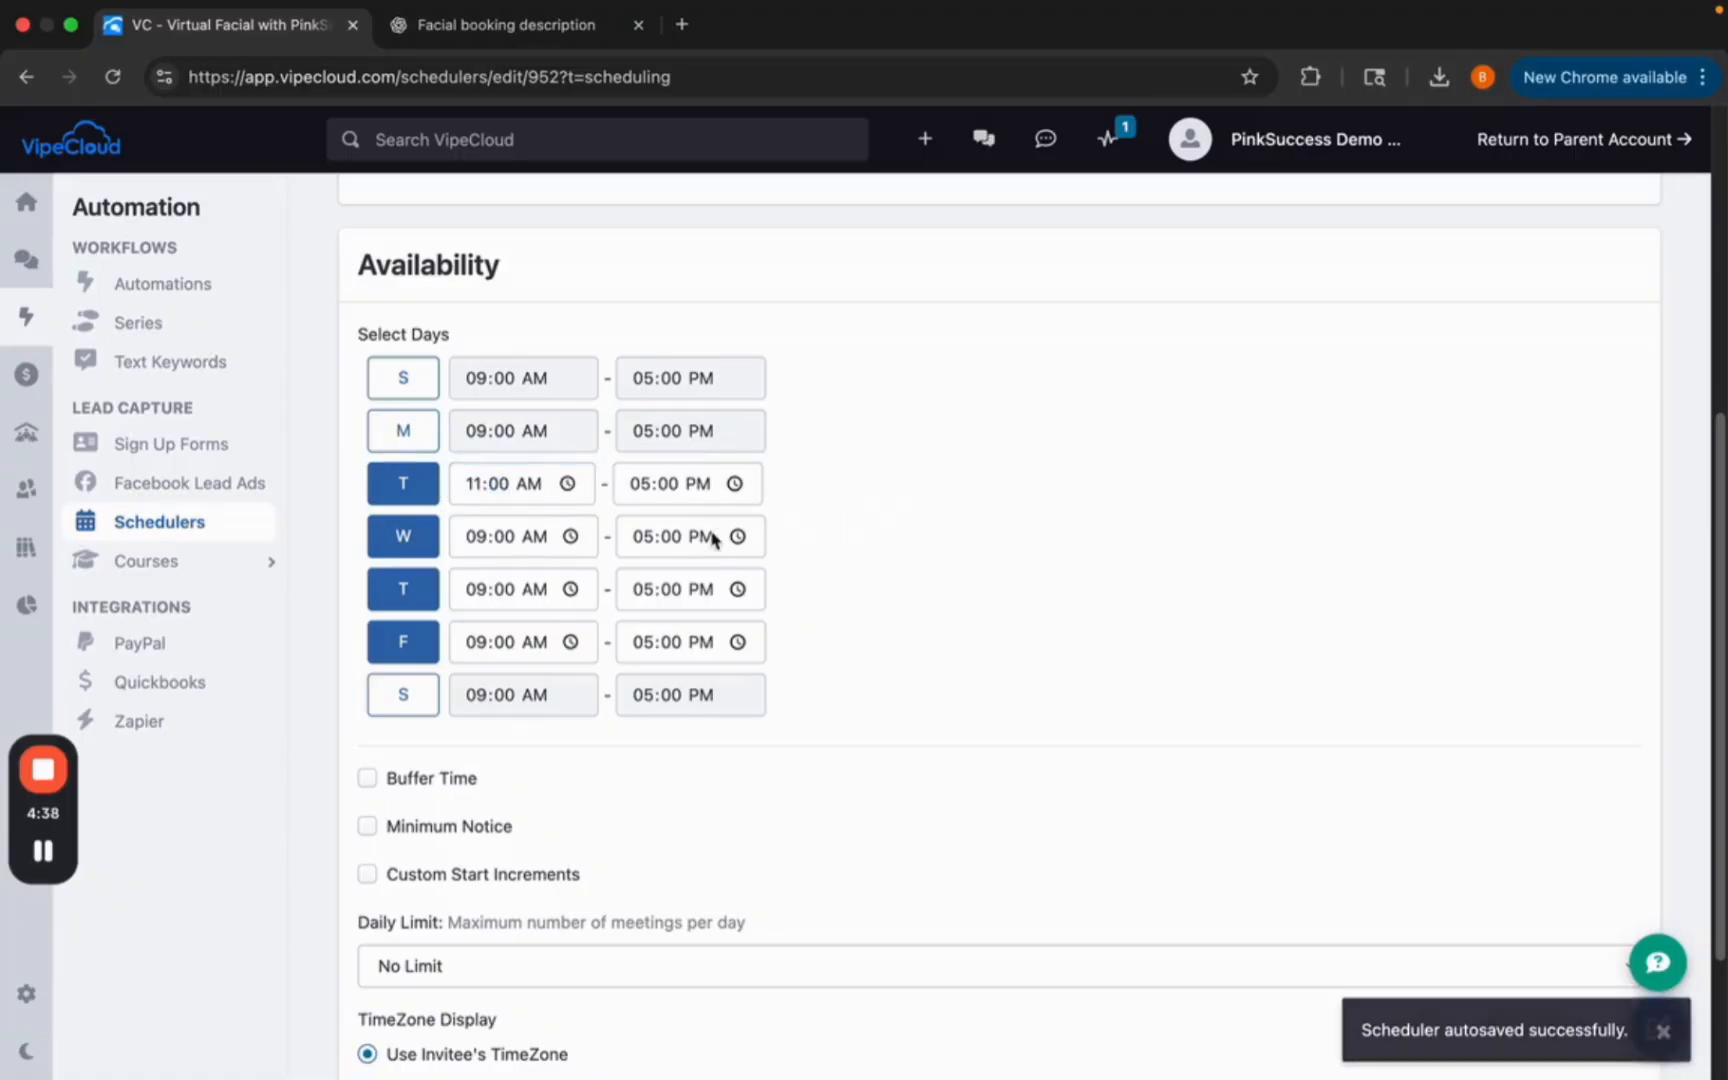
left_click(648, 545)
type("2")
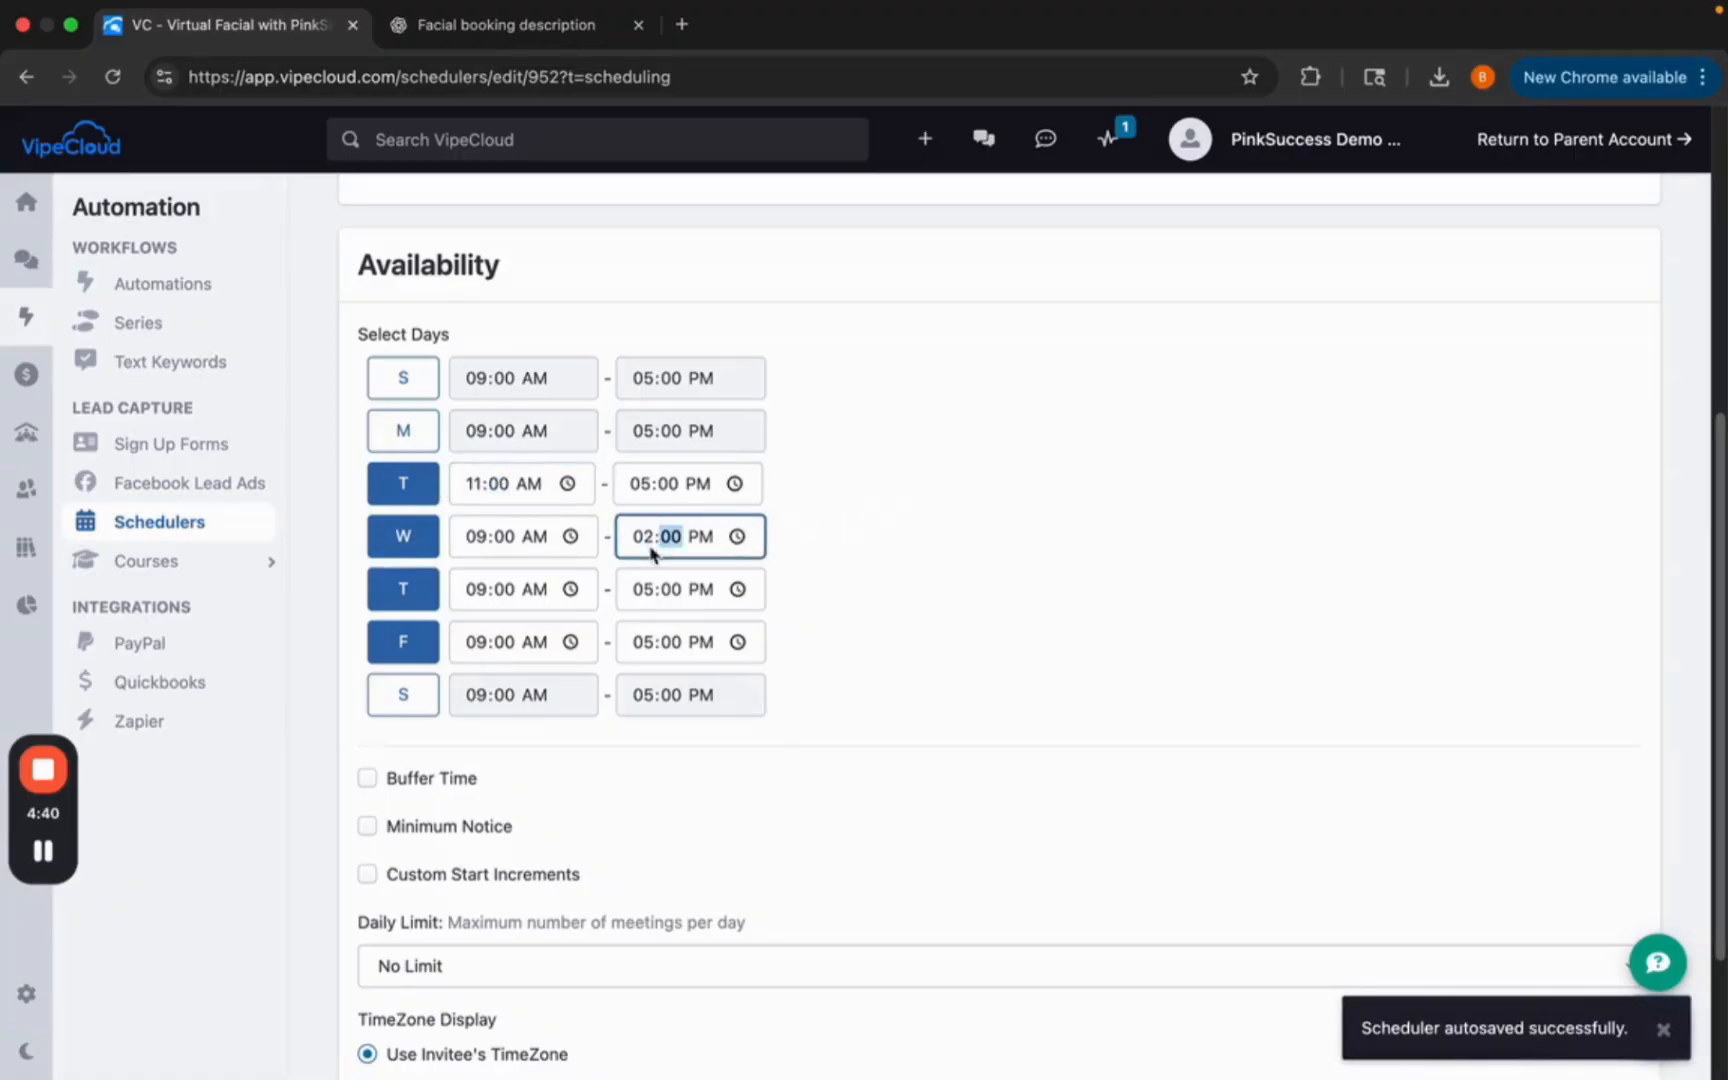
left_click(940, 556)
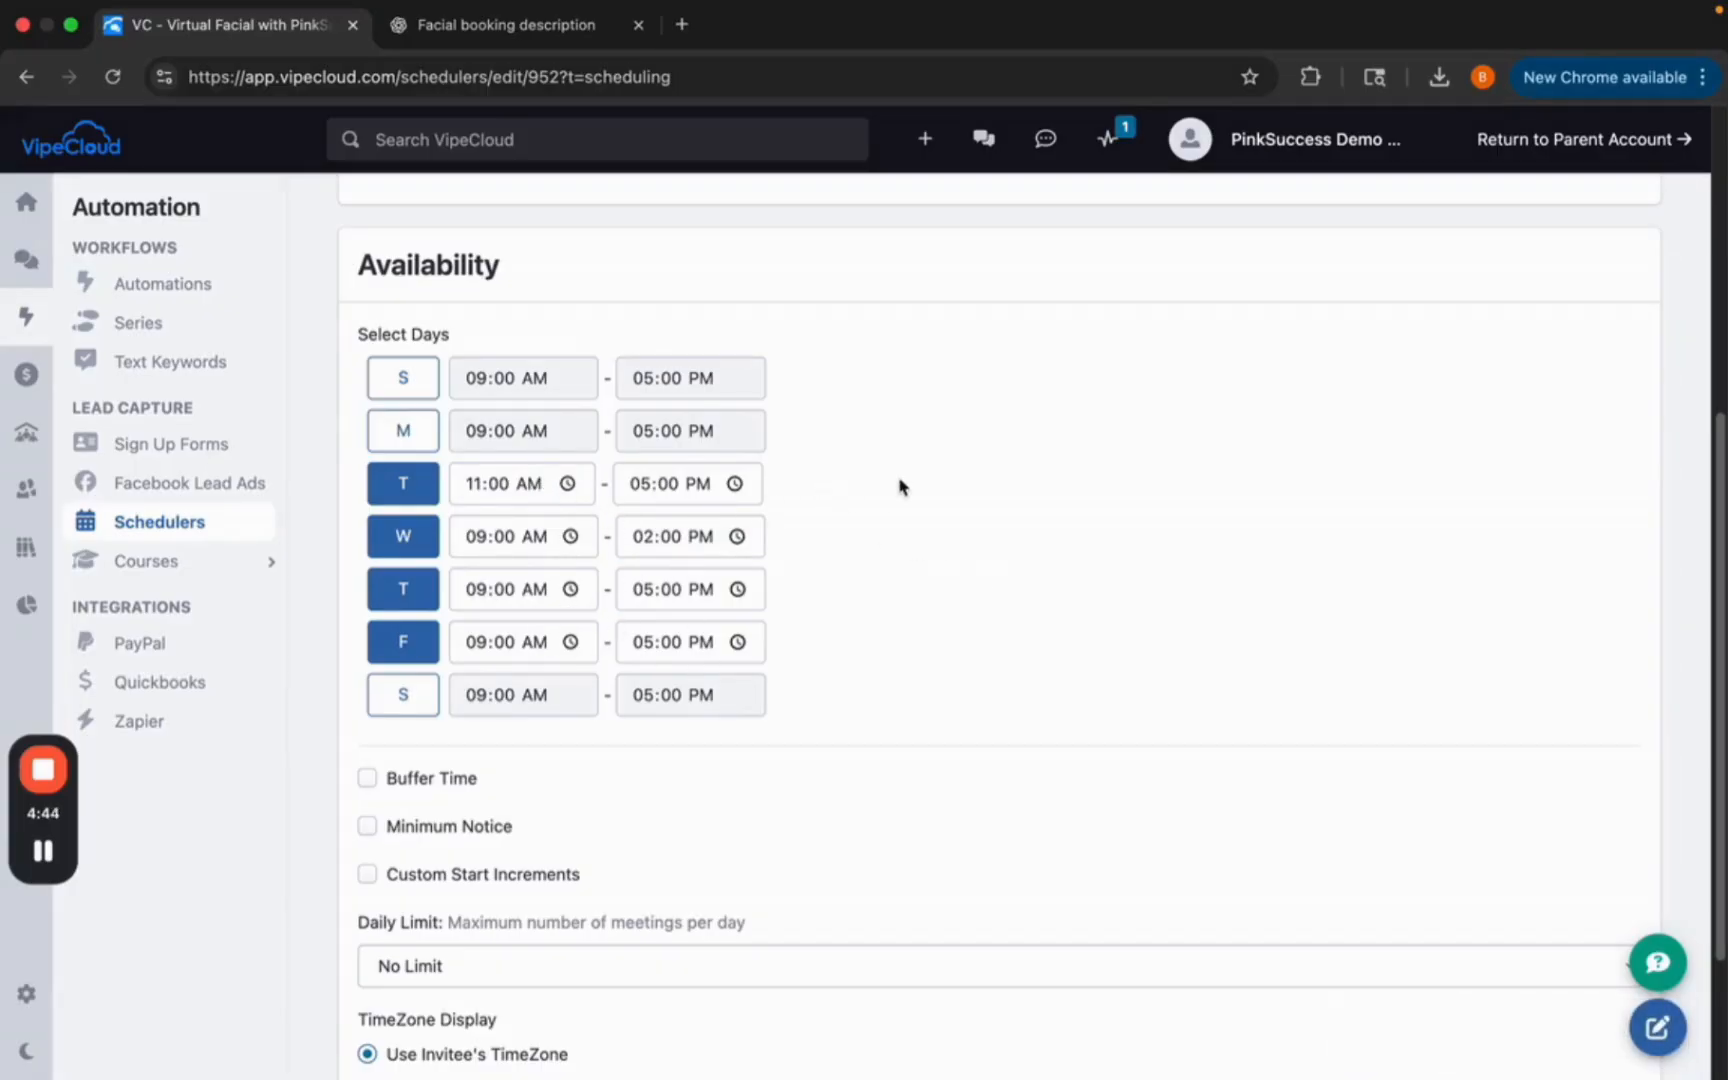
Enable buffer time for the scheduler with 15 min after each meeting.
scroll(903, 488, "down", 2)
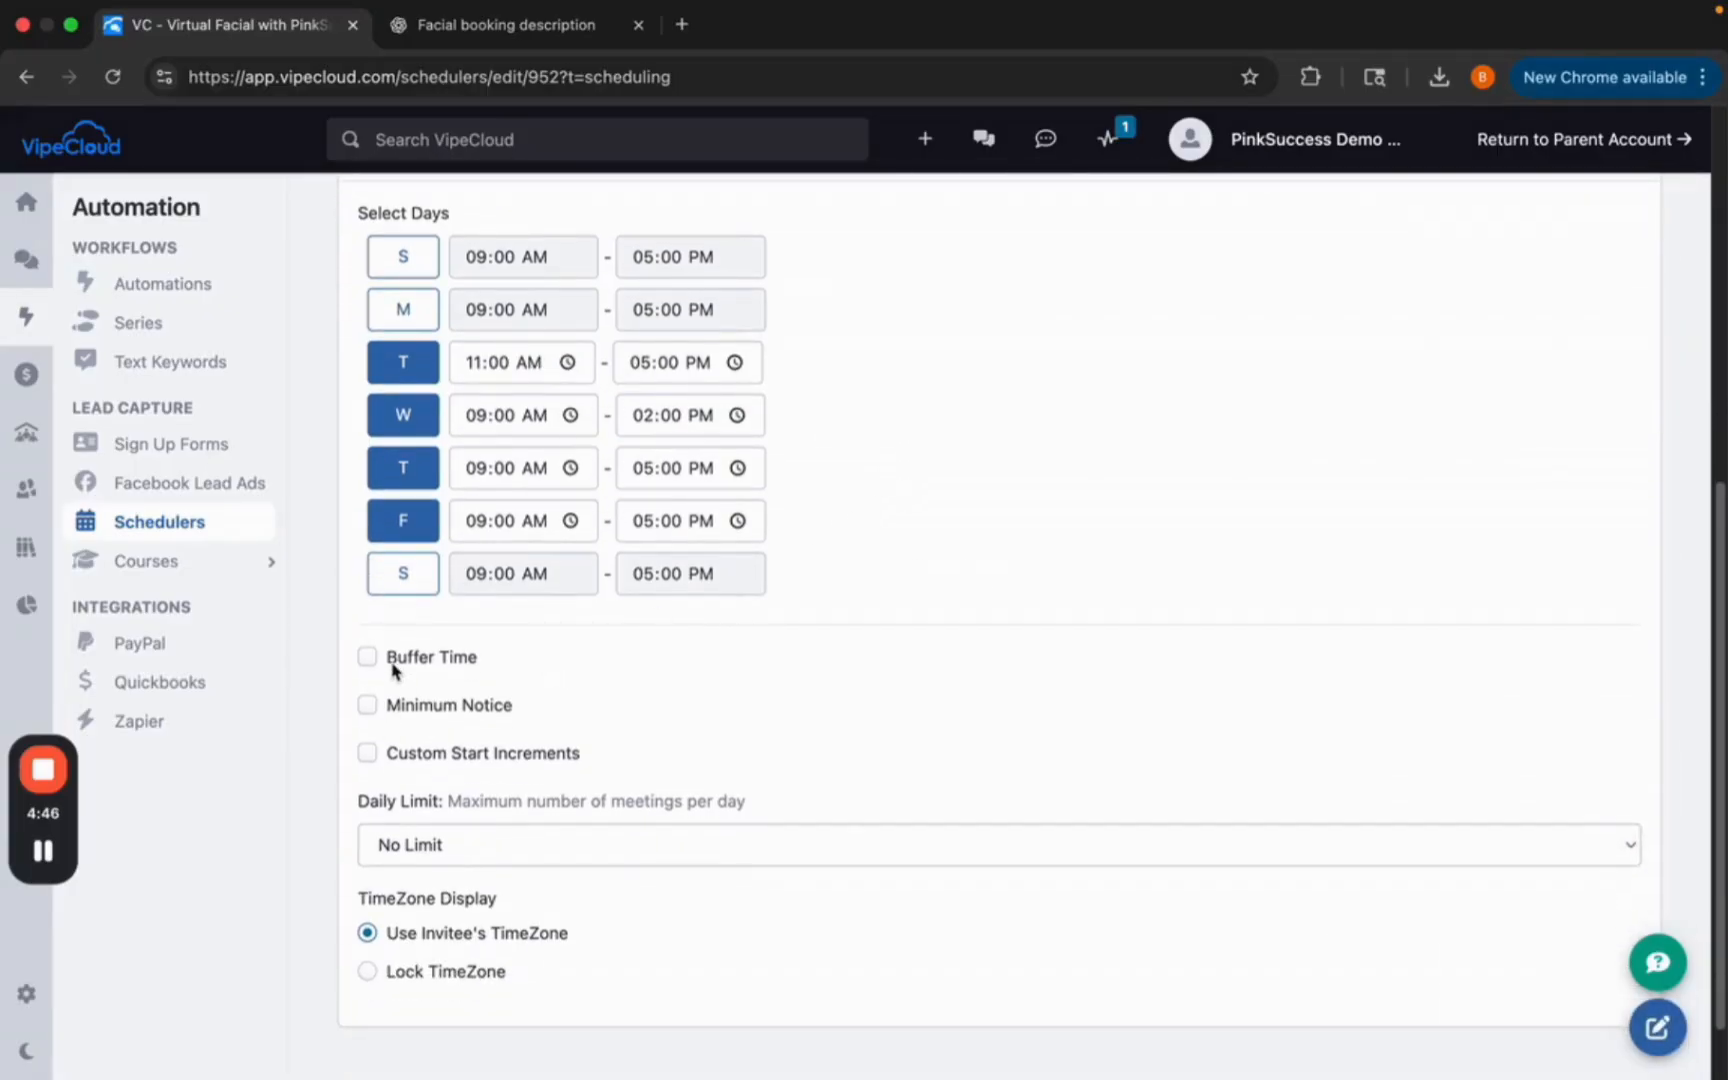
left_click(367, 658)
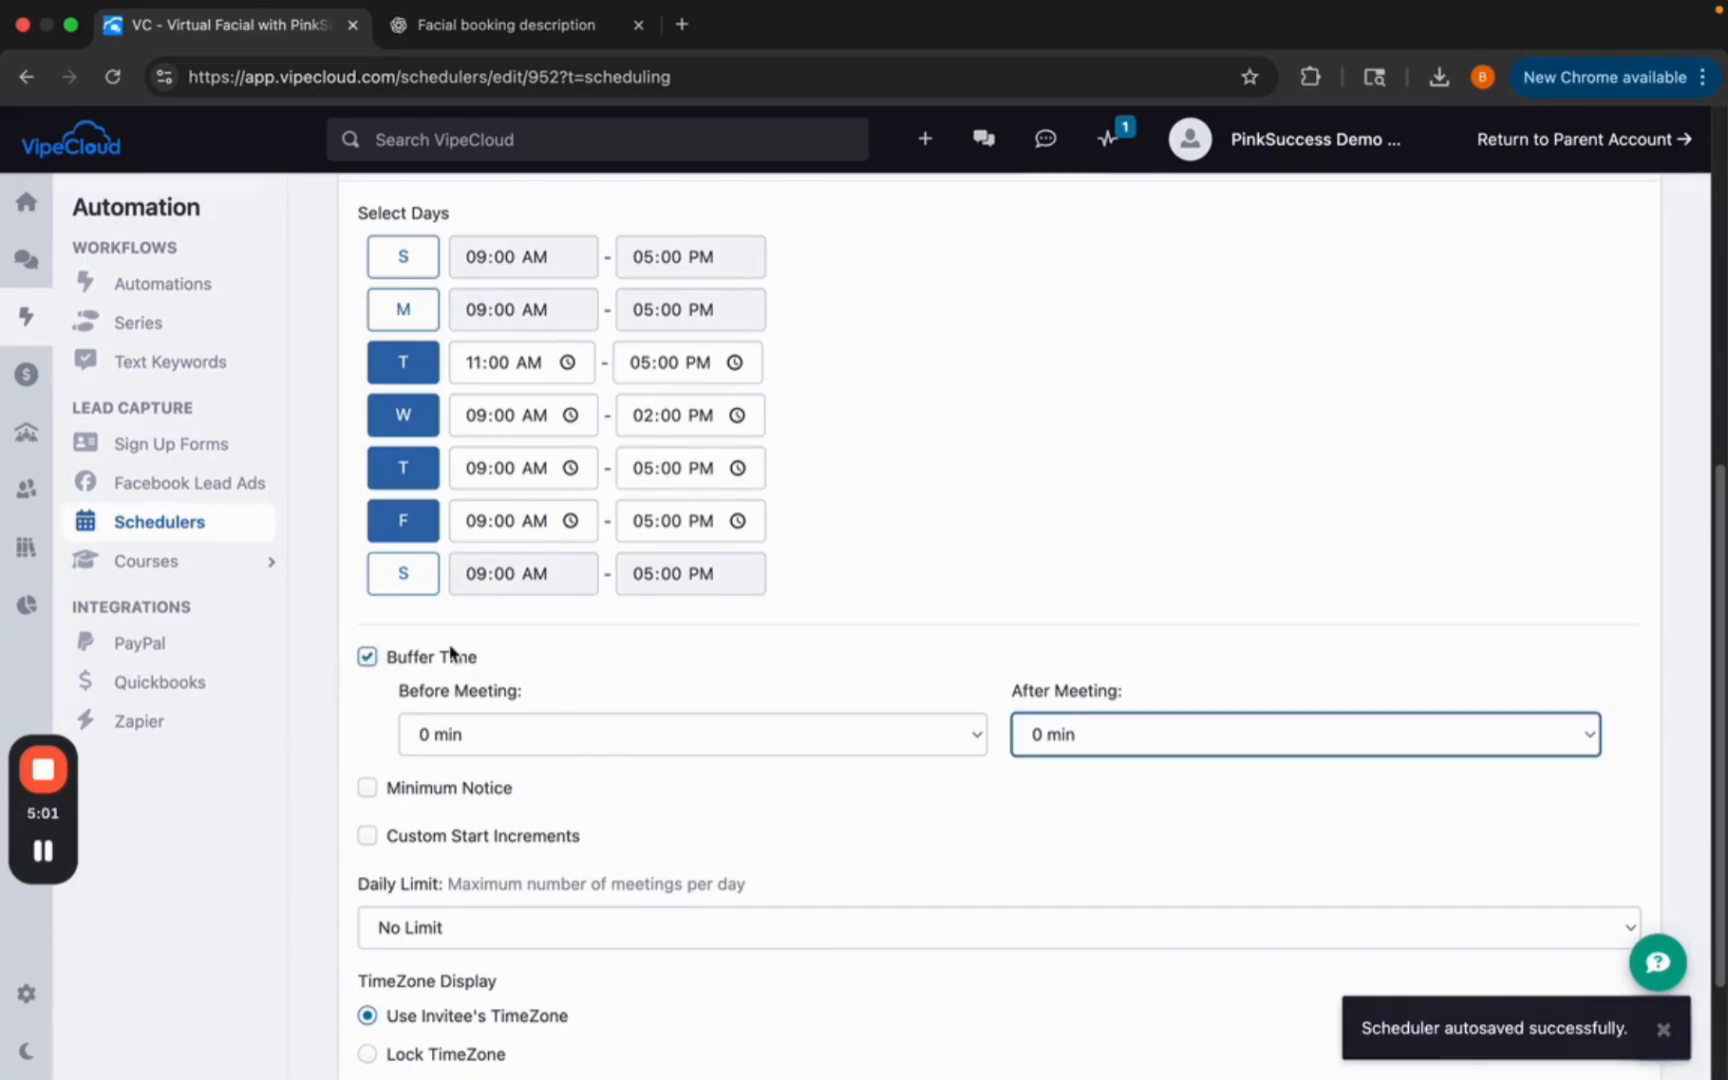
left_click(1072, 738)
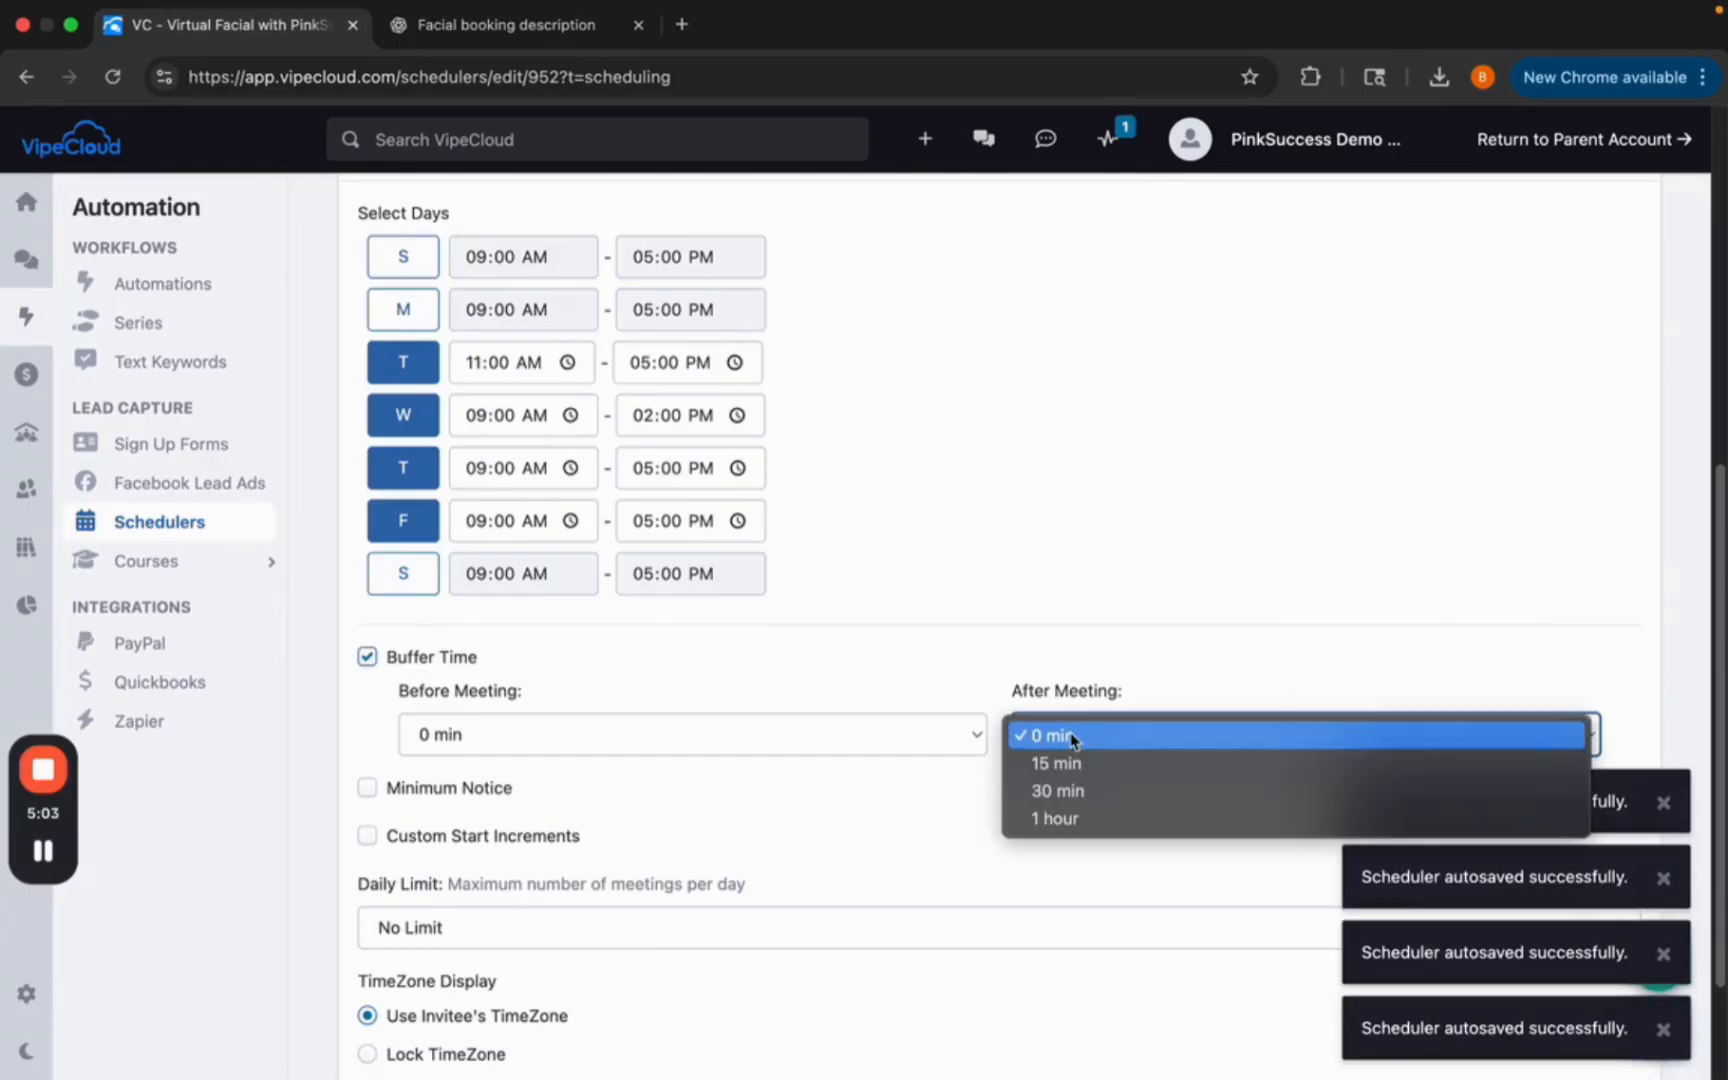
left_click(1035, 768)
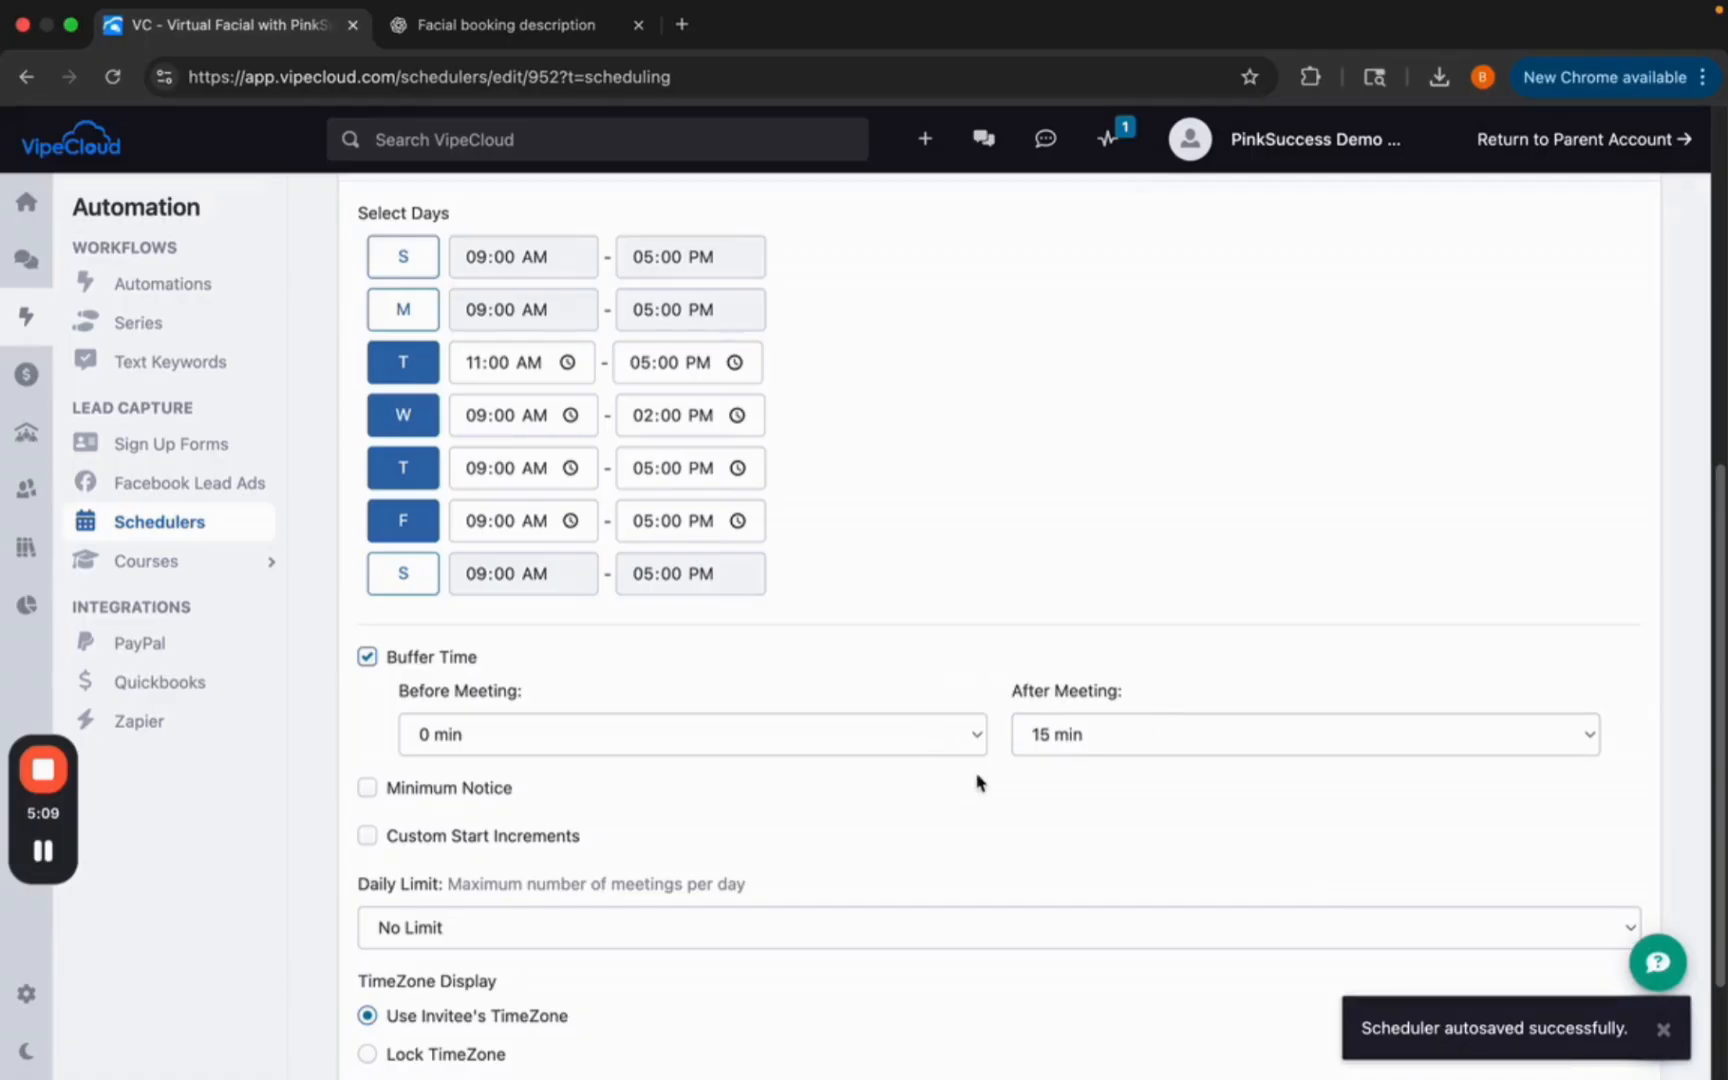
Enable minimum notice for bookings and set it to 1 Days.
scroll(1105, 660, "down", 2)
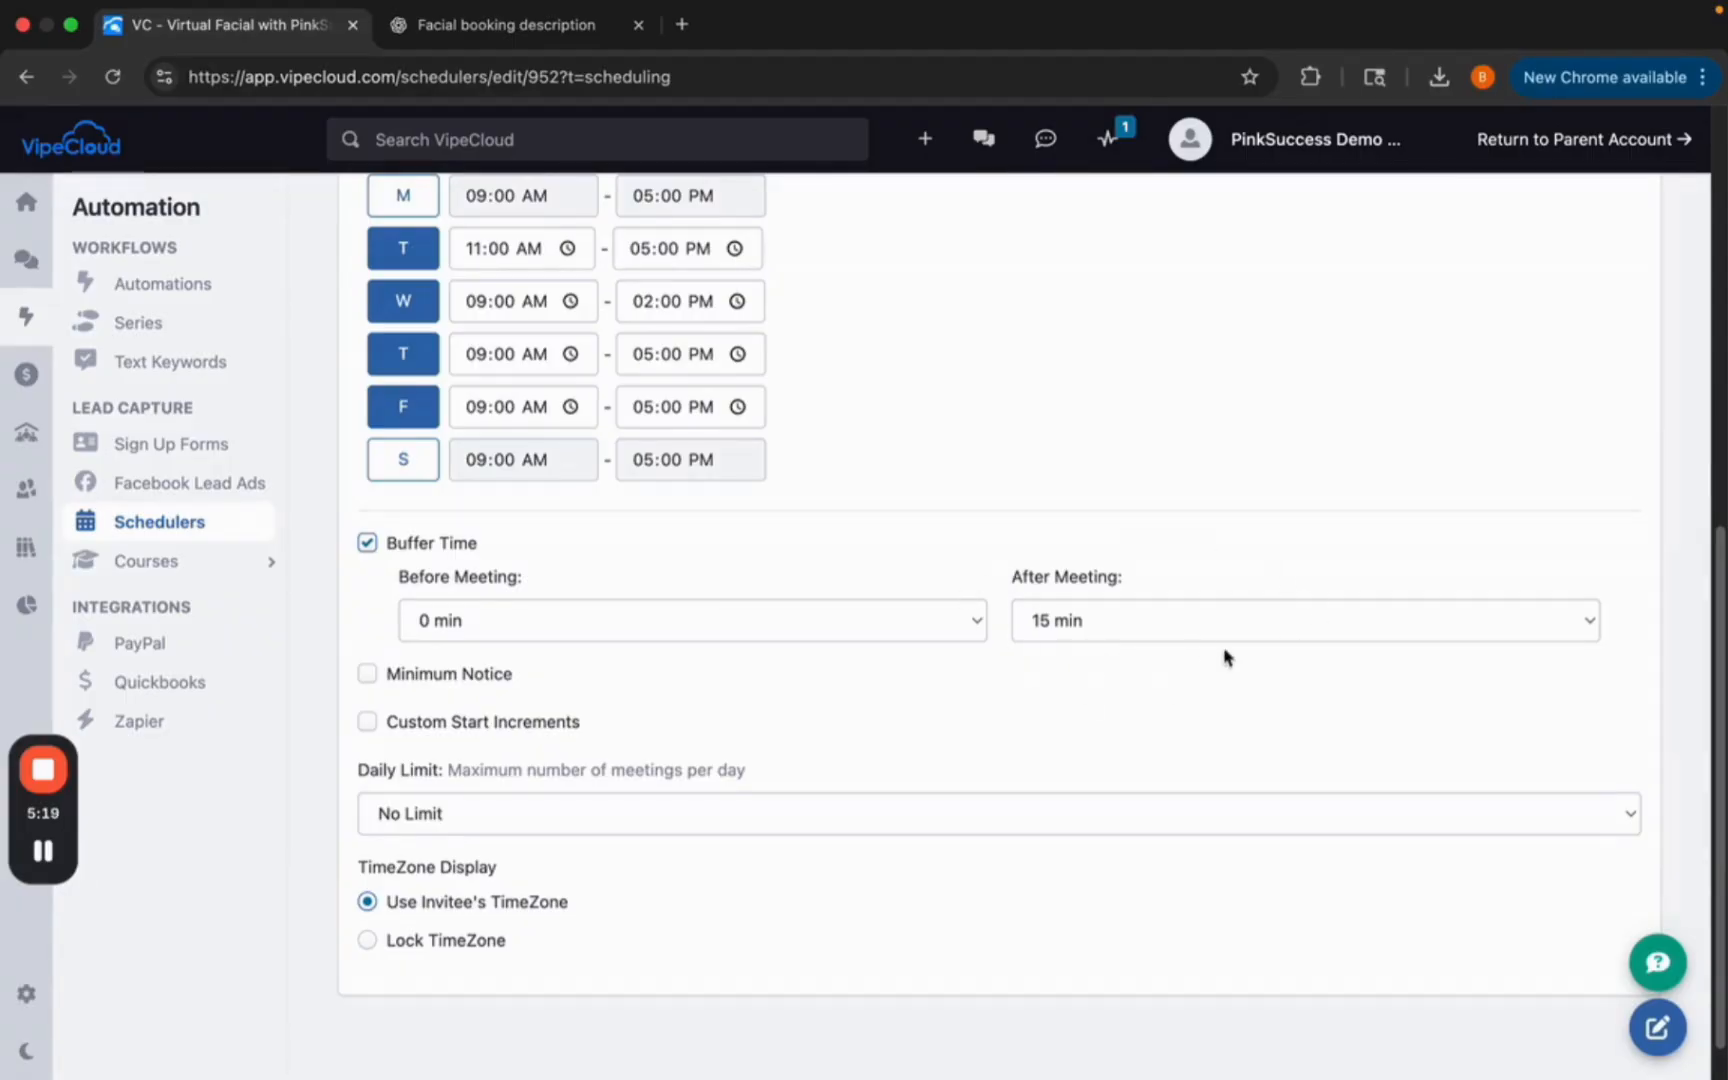
left_click(368, 675)
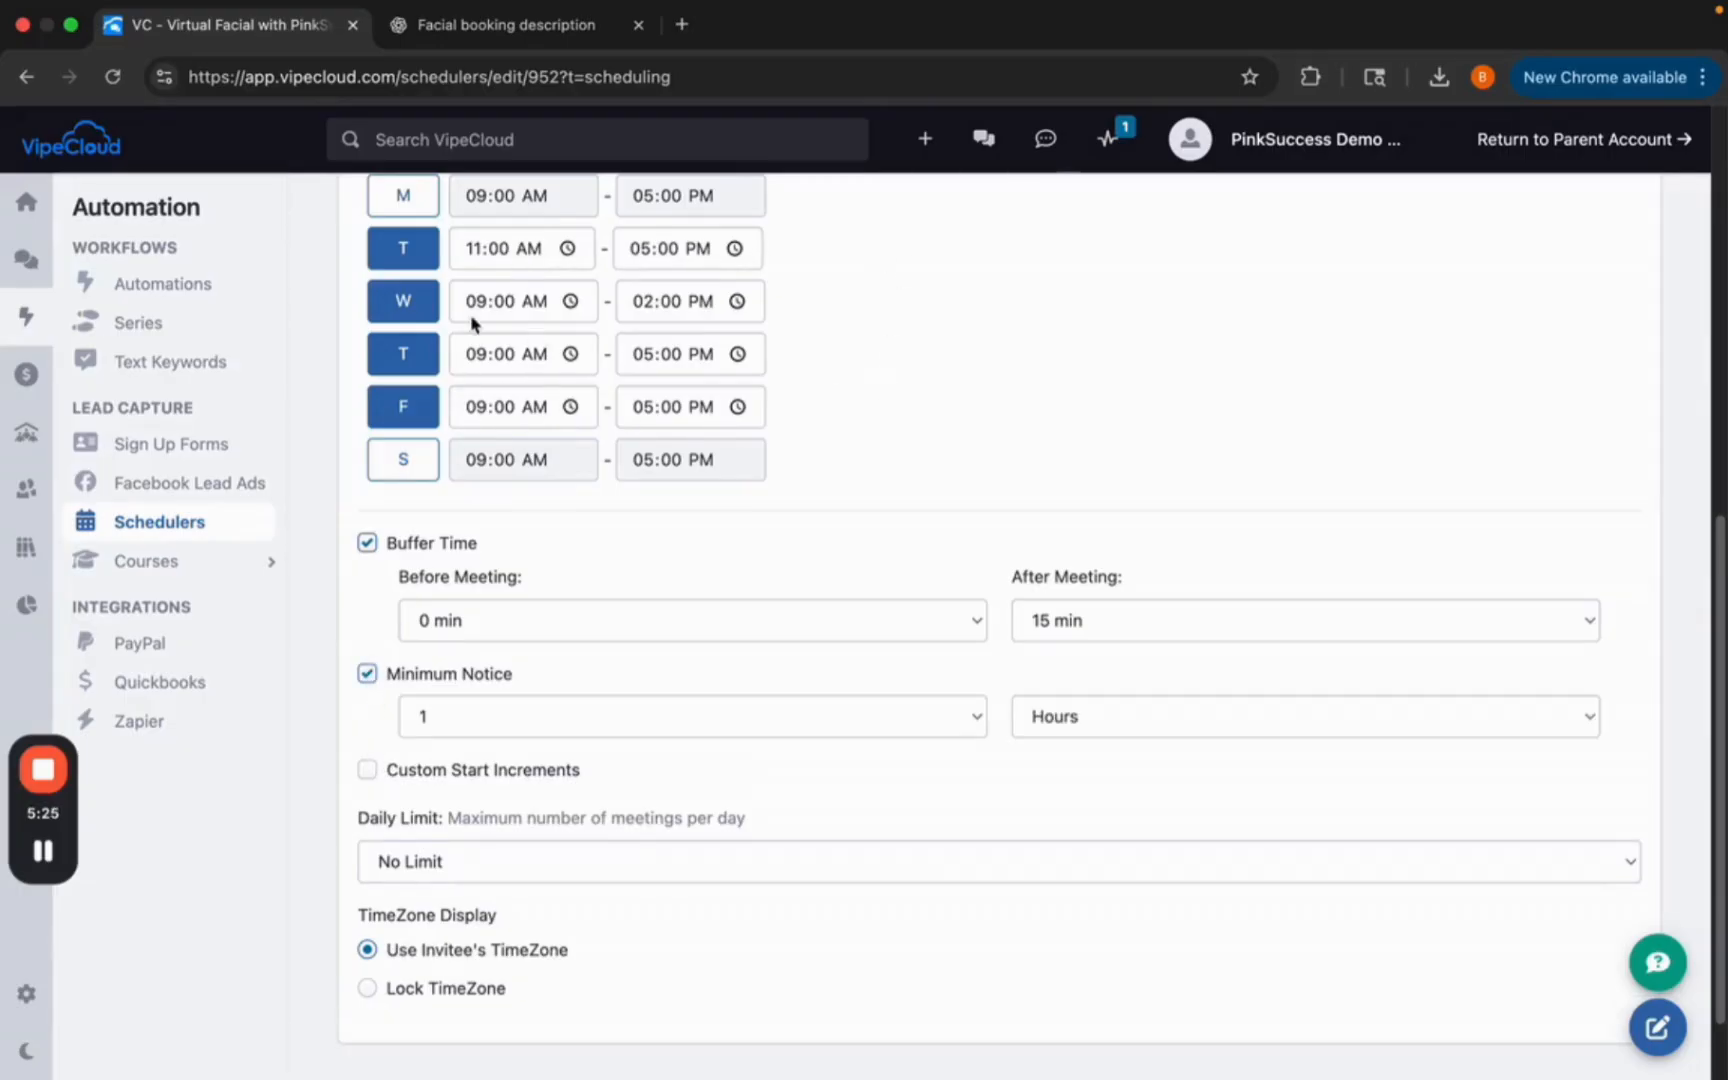
left_click(1090, 725)
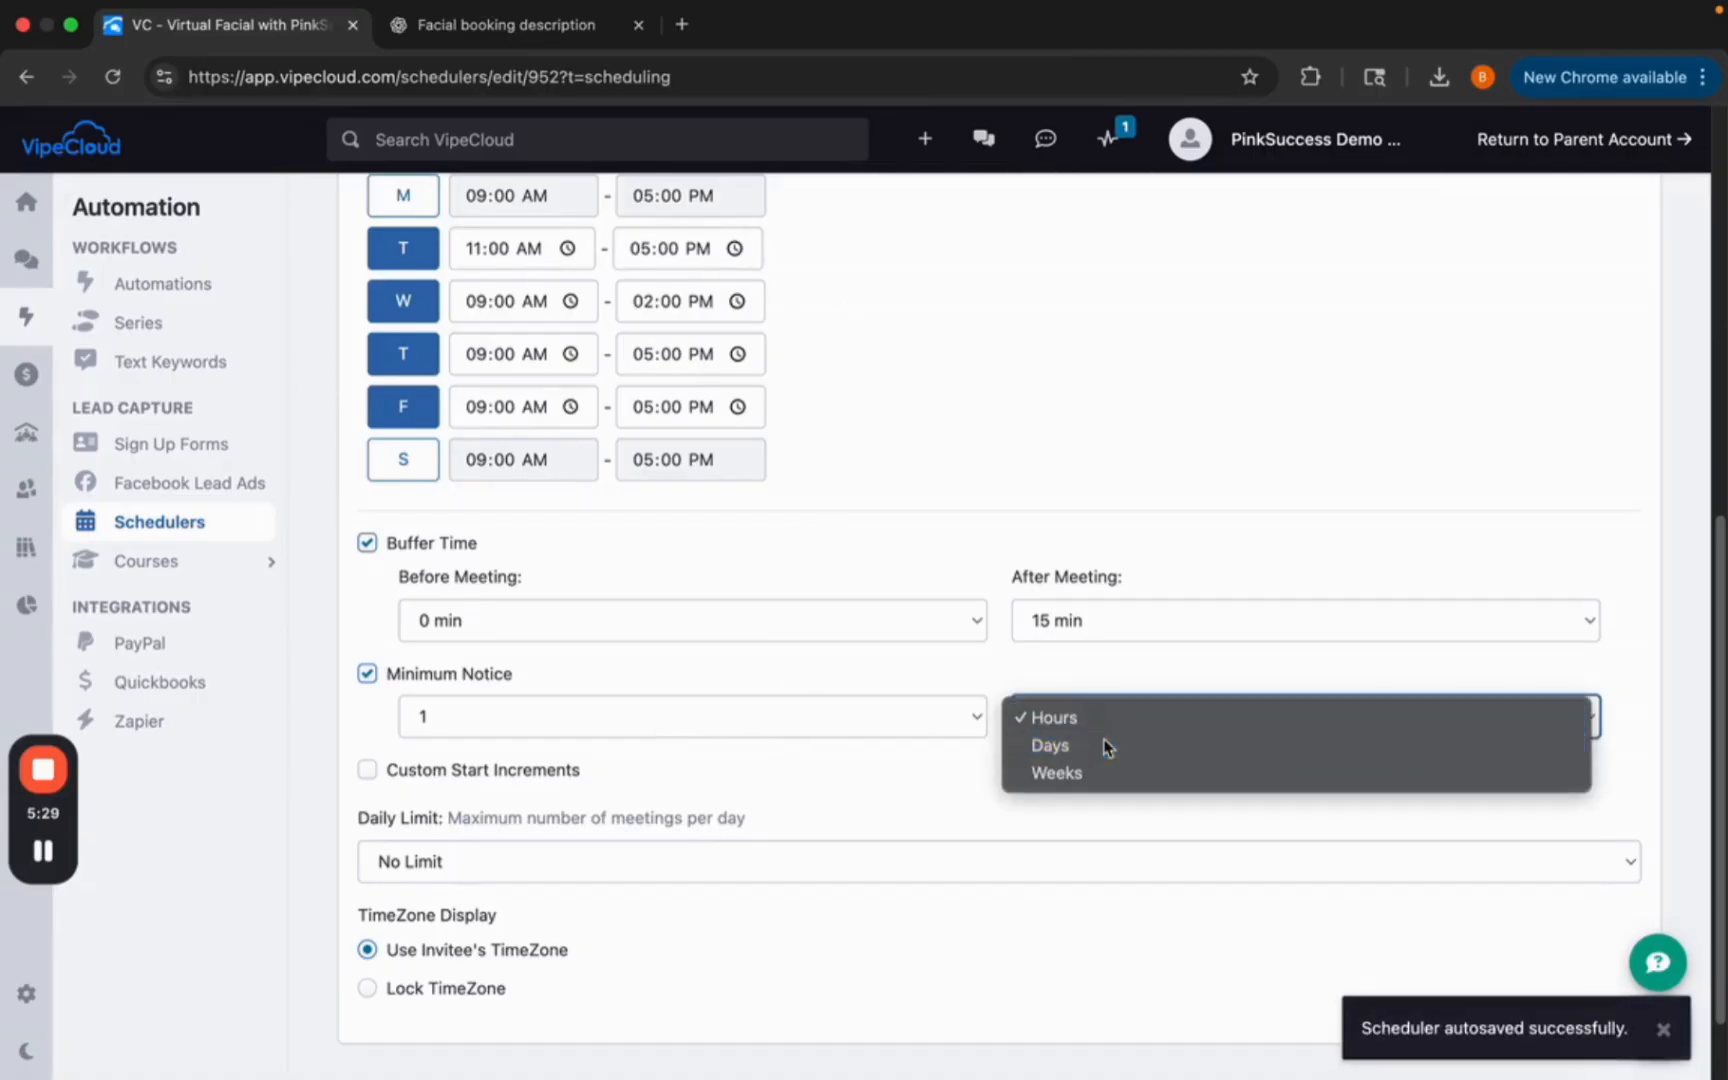
left_click(1105, 745)
left_click(1078, 714)
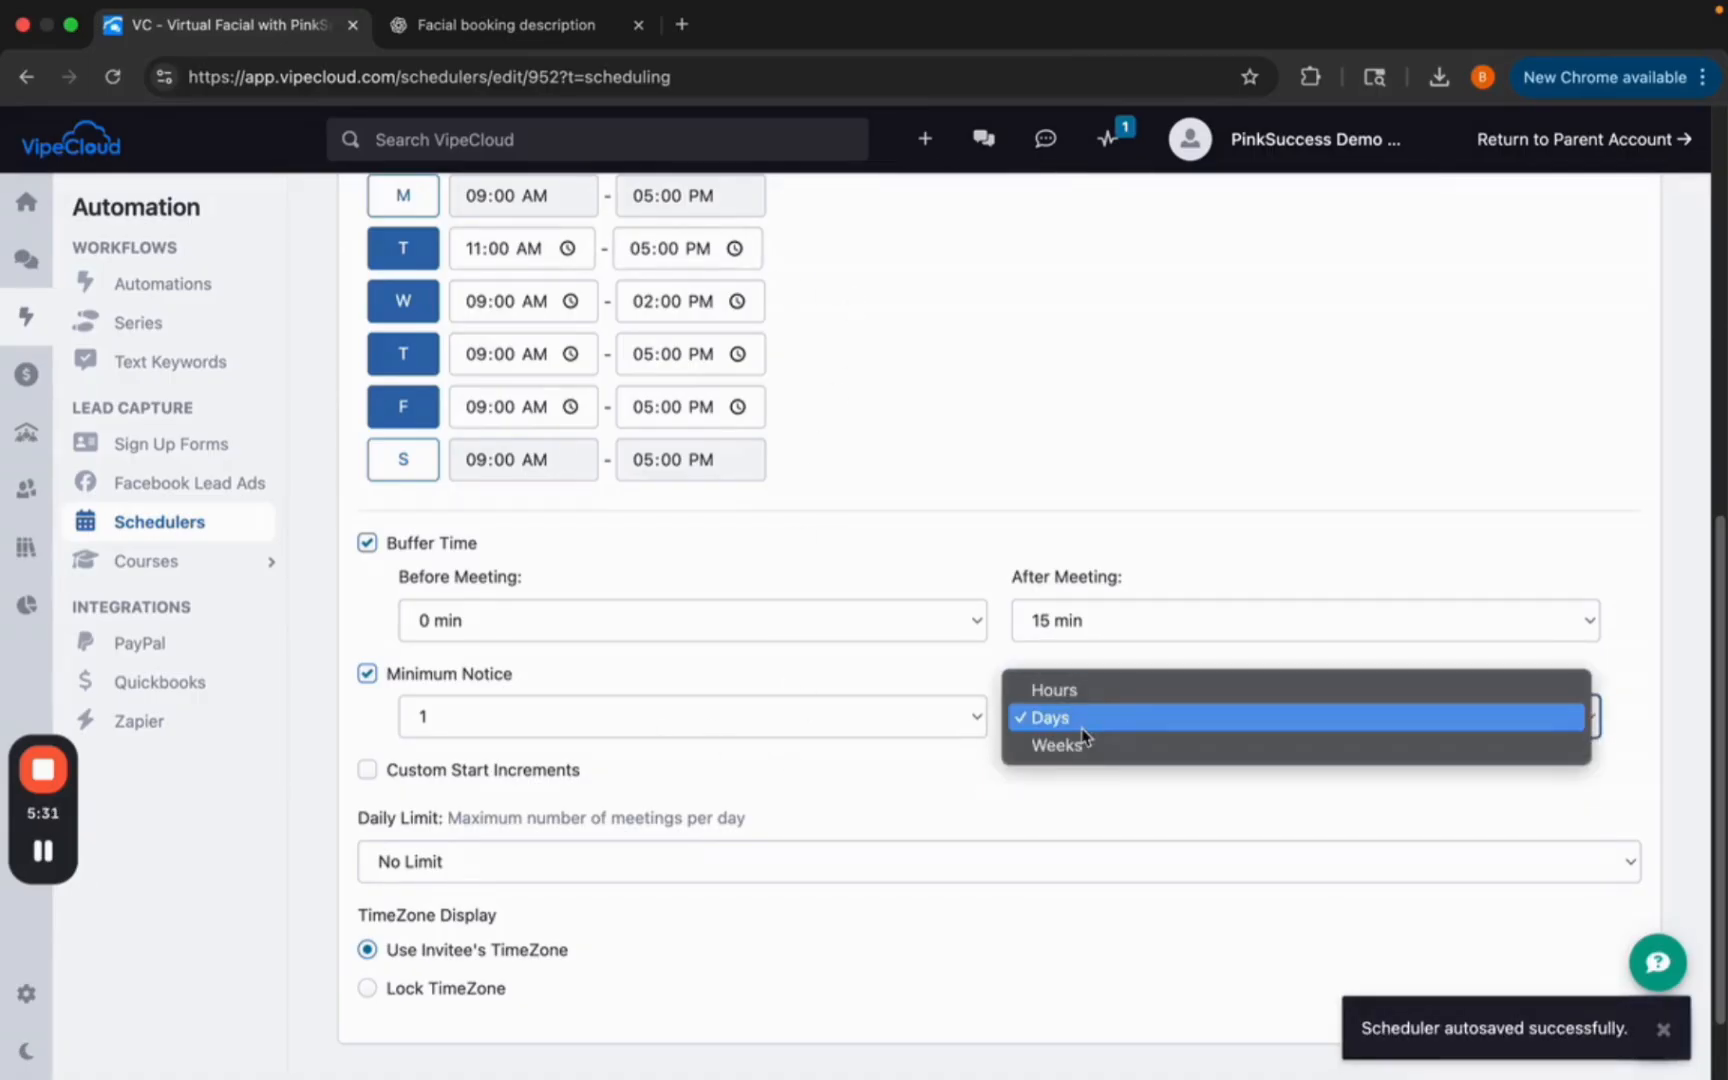
left_click(950, 810)
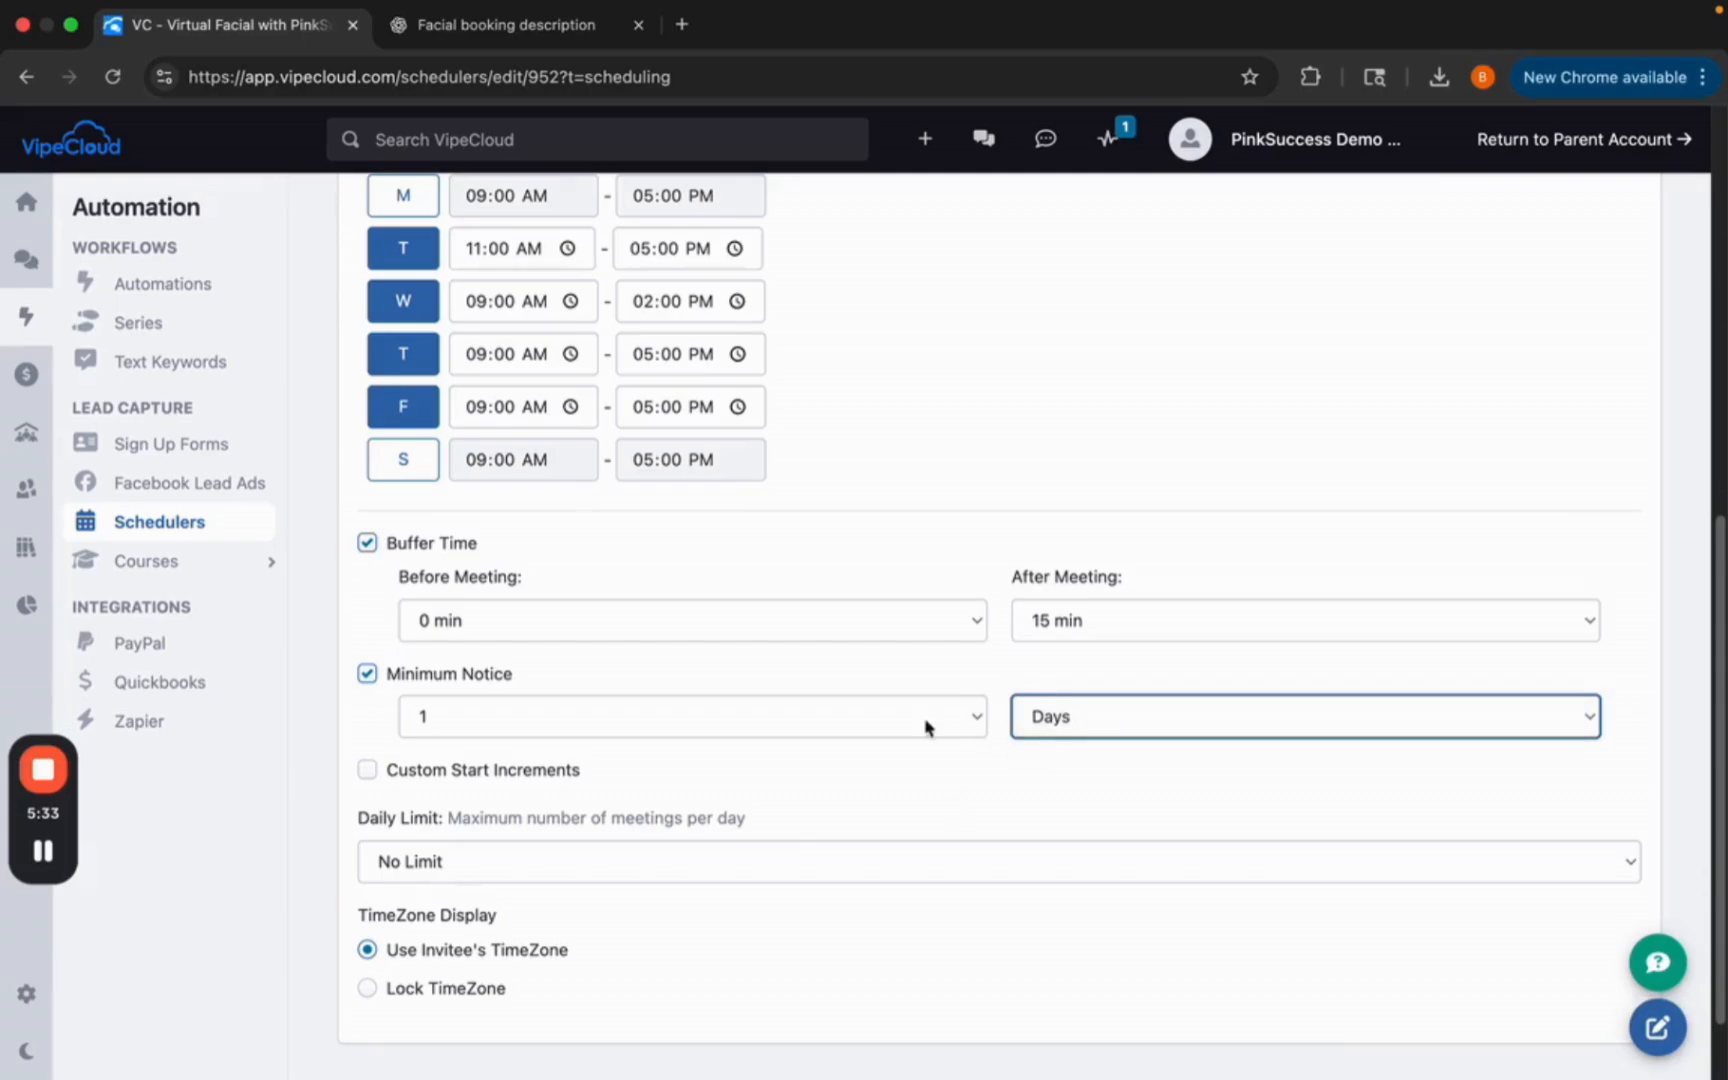
Try a minimum notice of 3 Days and restore the number to 1.
left_click(808, 722)
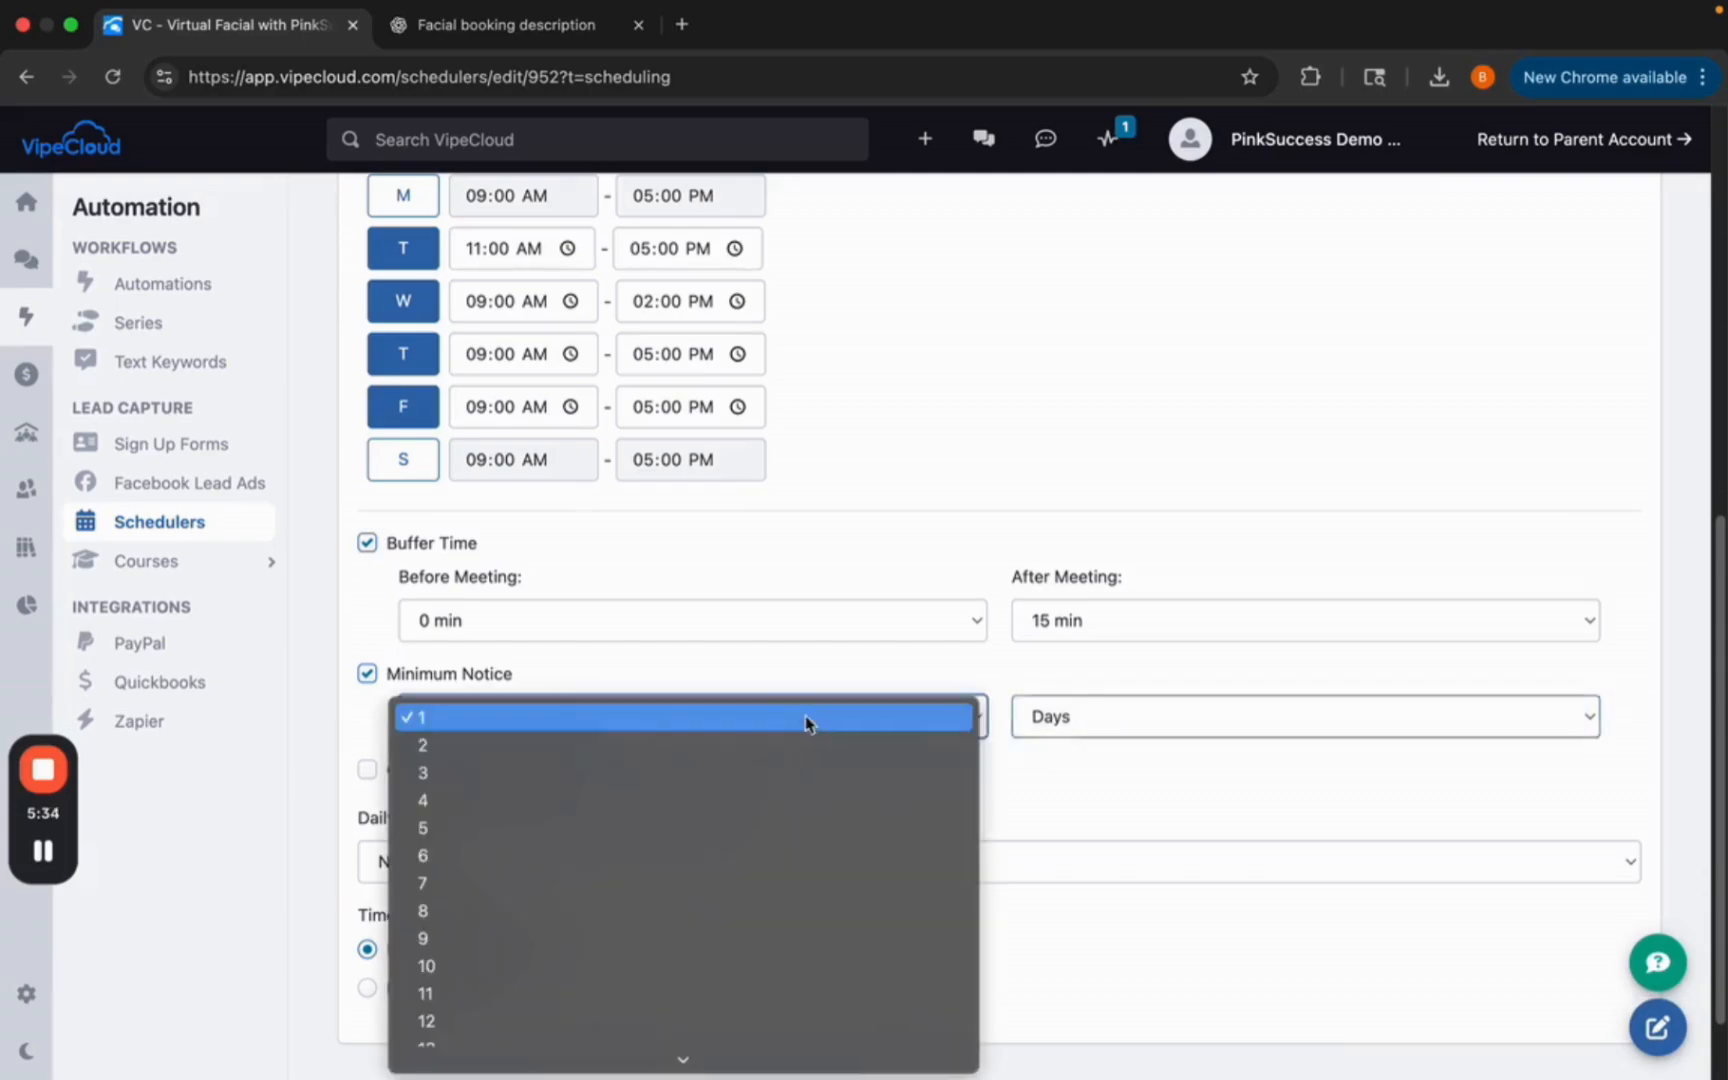
left_click(547, 781)
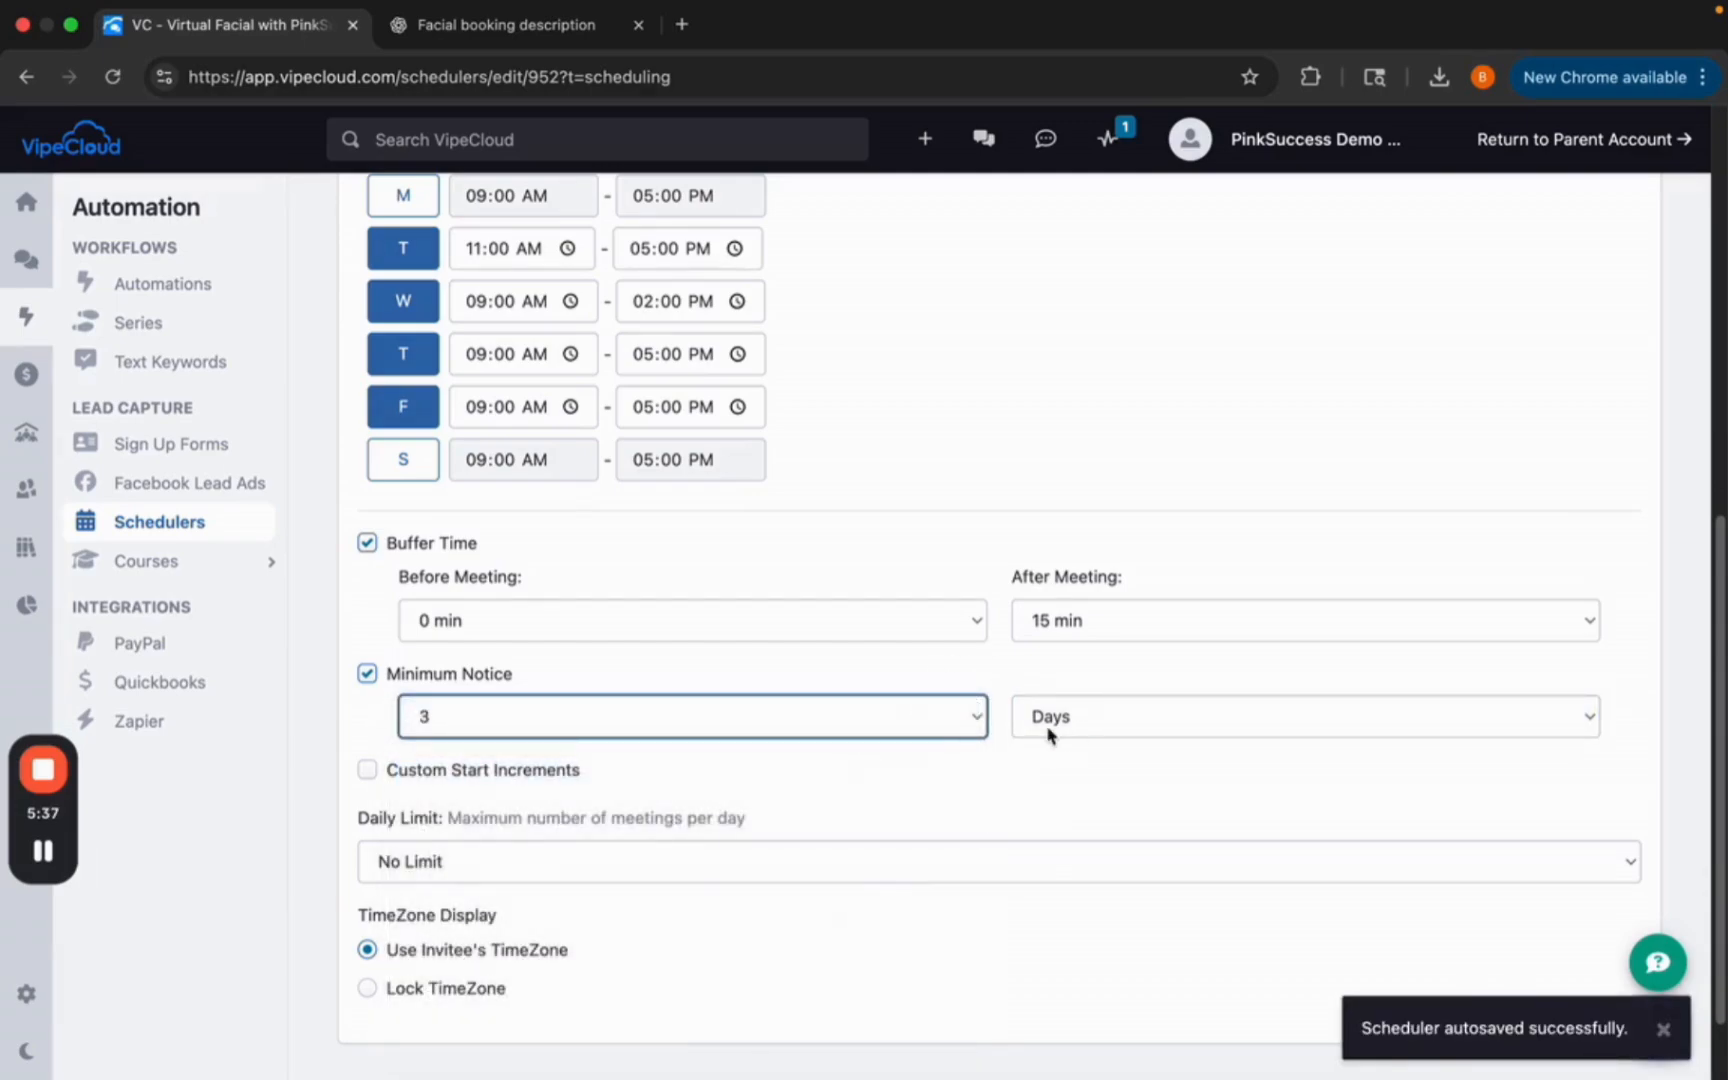
left_click(908, 728)
left_click(609, 664)
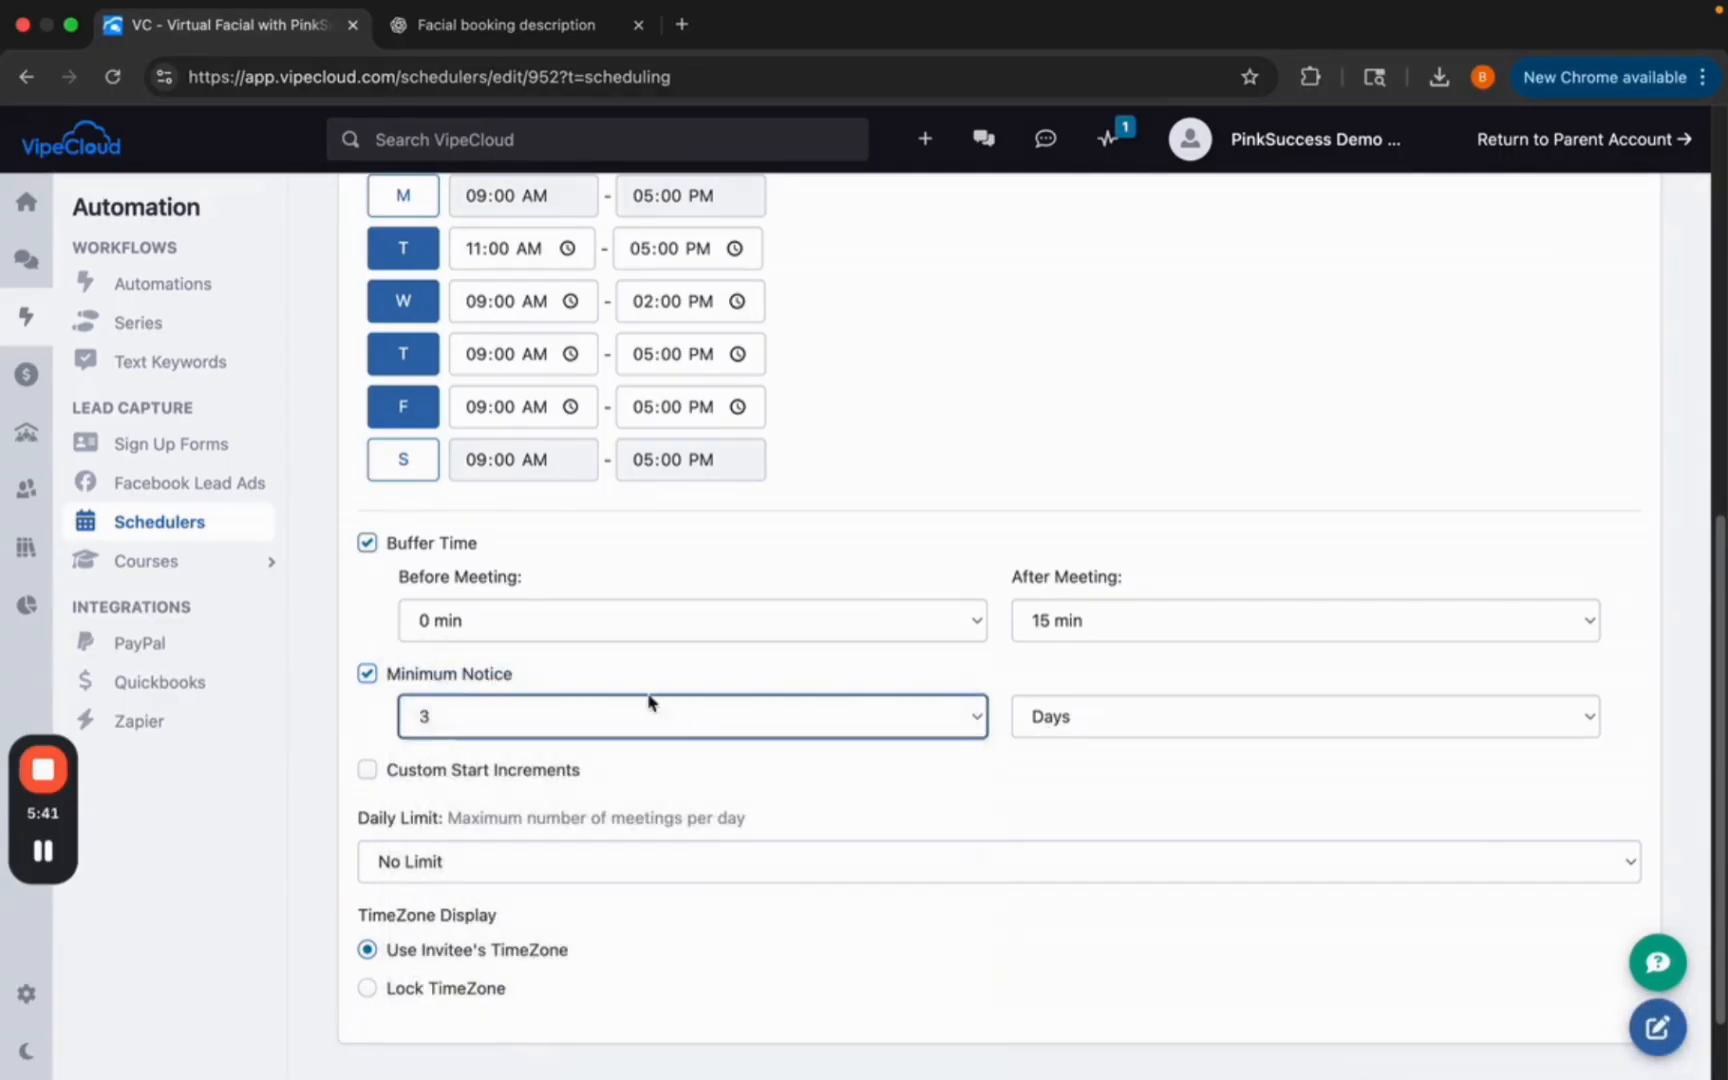
left_click(998, 667)
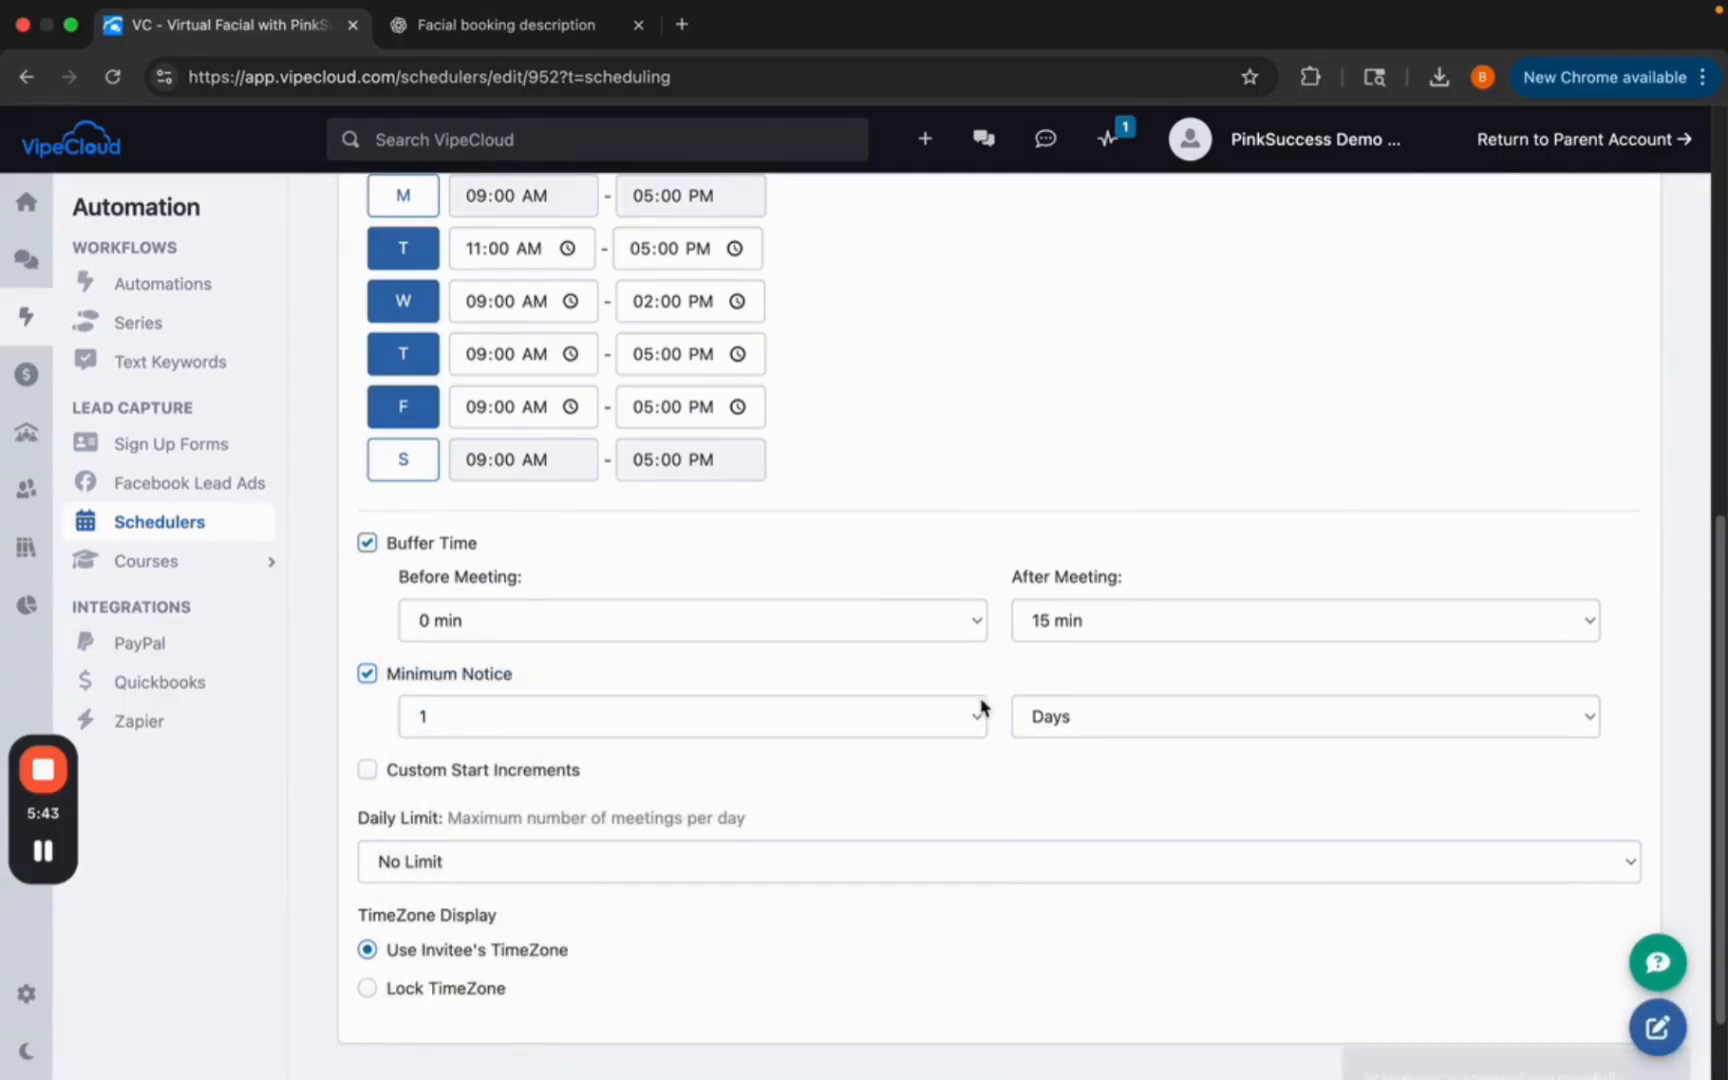
Set the daily limit to a maximum of 3 meetings per day.
left_click(645, 864)
left_click(617, 937)
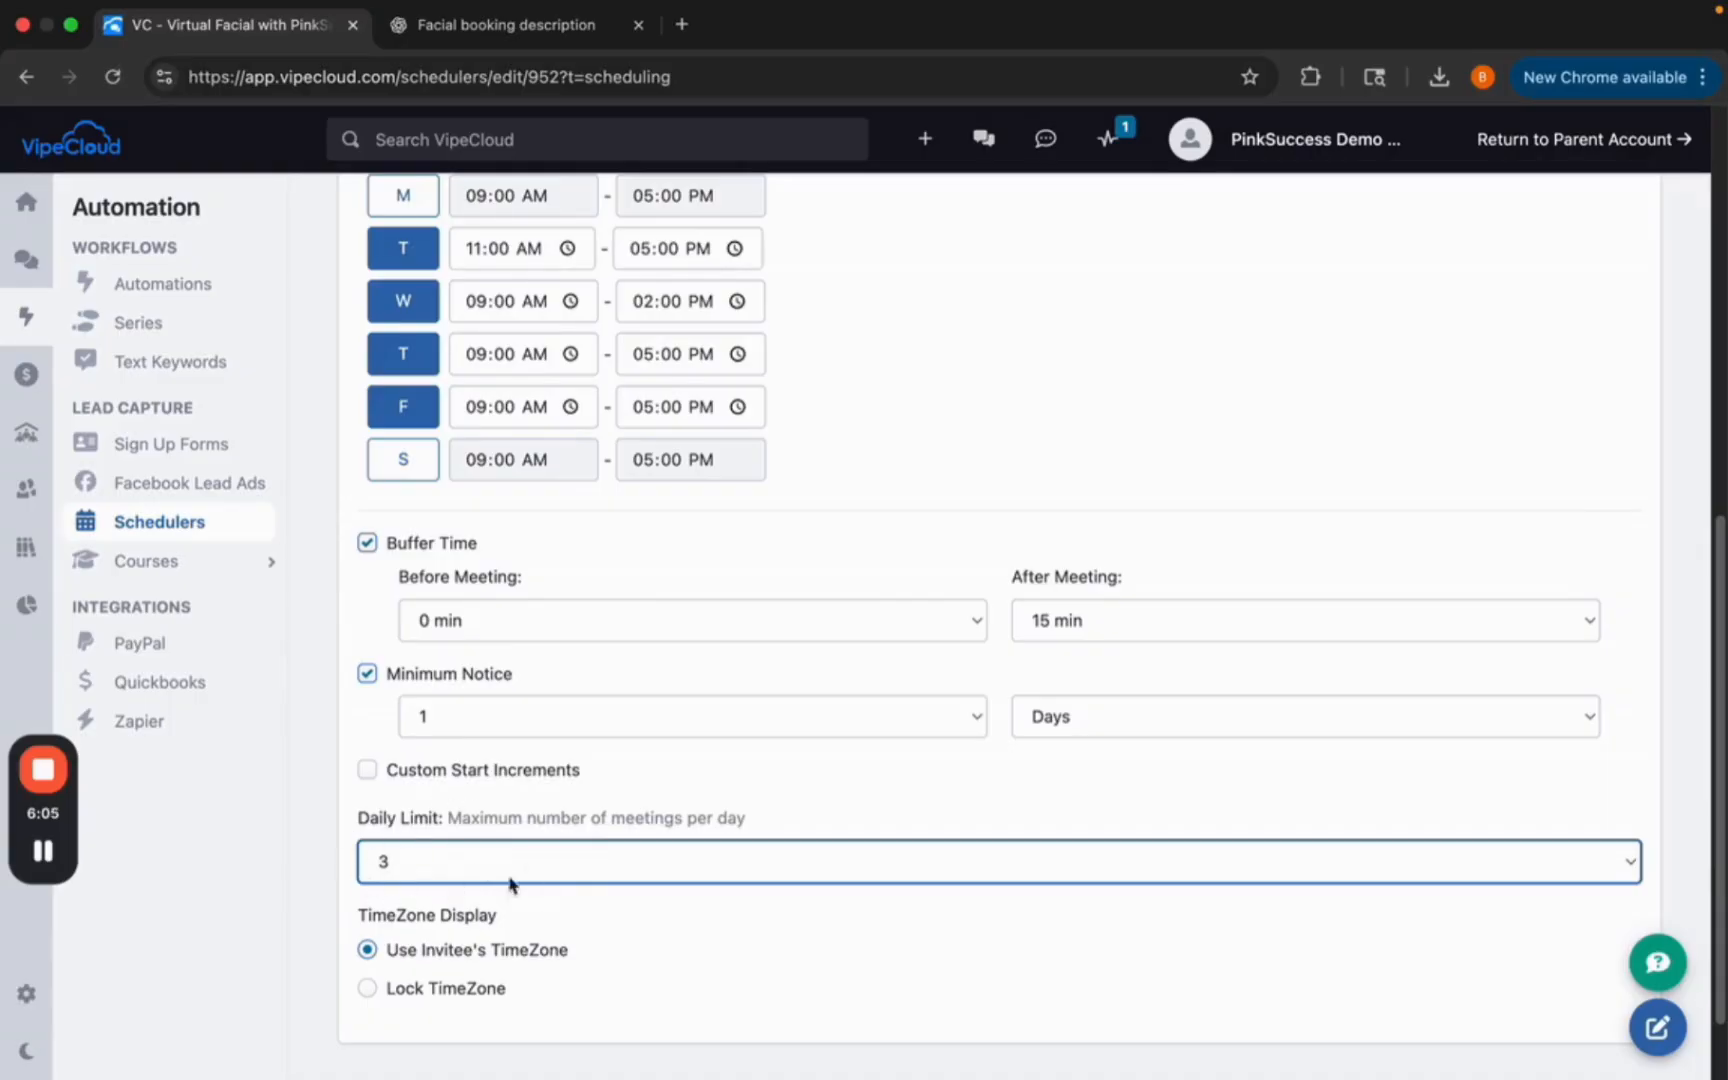
scroll(768, 812, "down", 1)
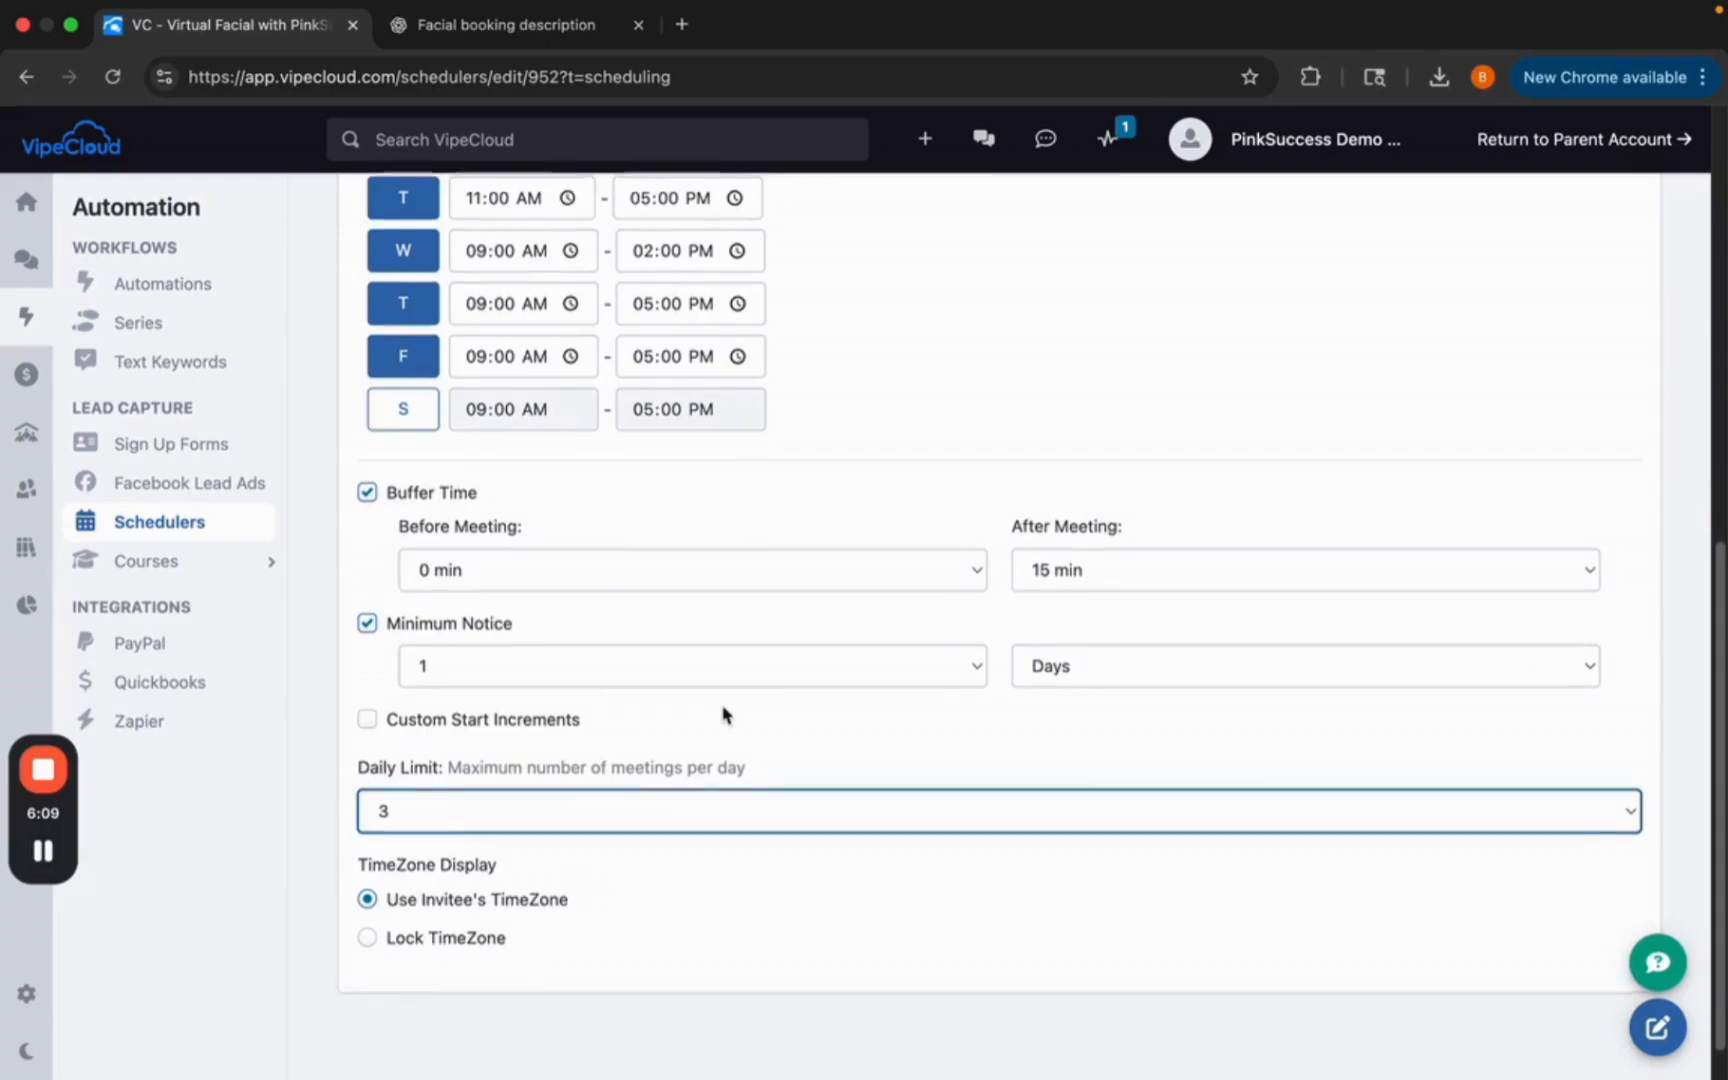
Open the scheduler's form fields settings.
scroll(714, 720, "up", 10)
scroll(714, 720, "up", 4)
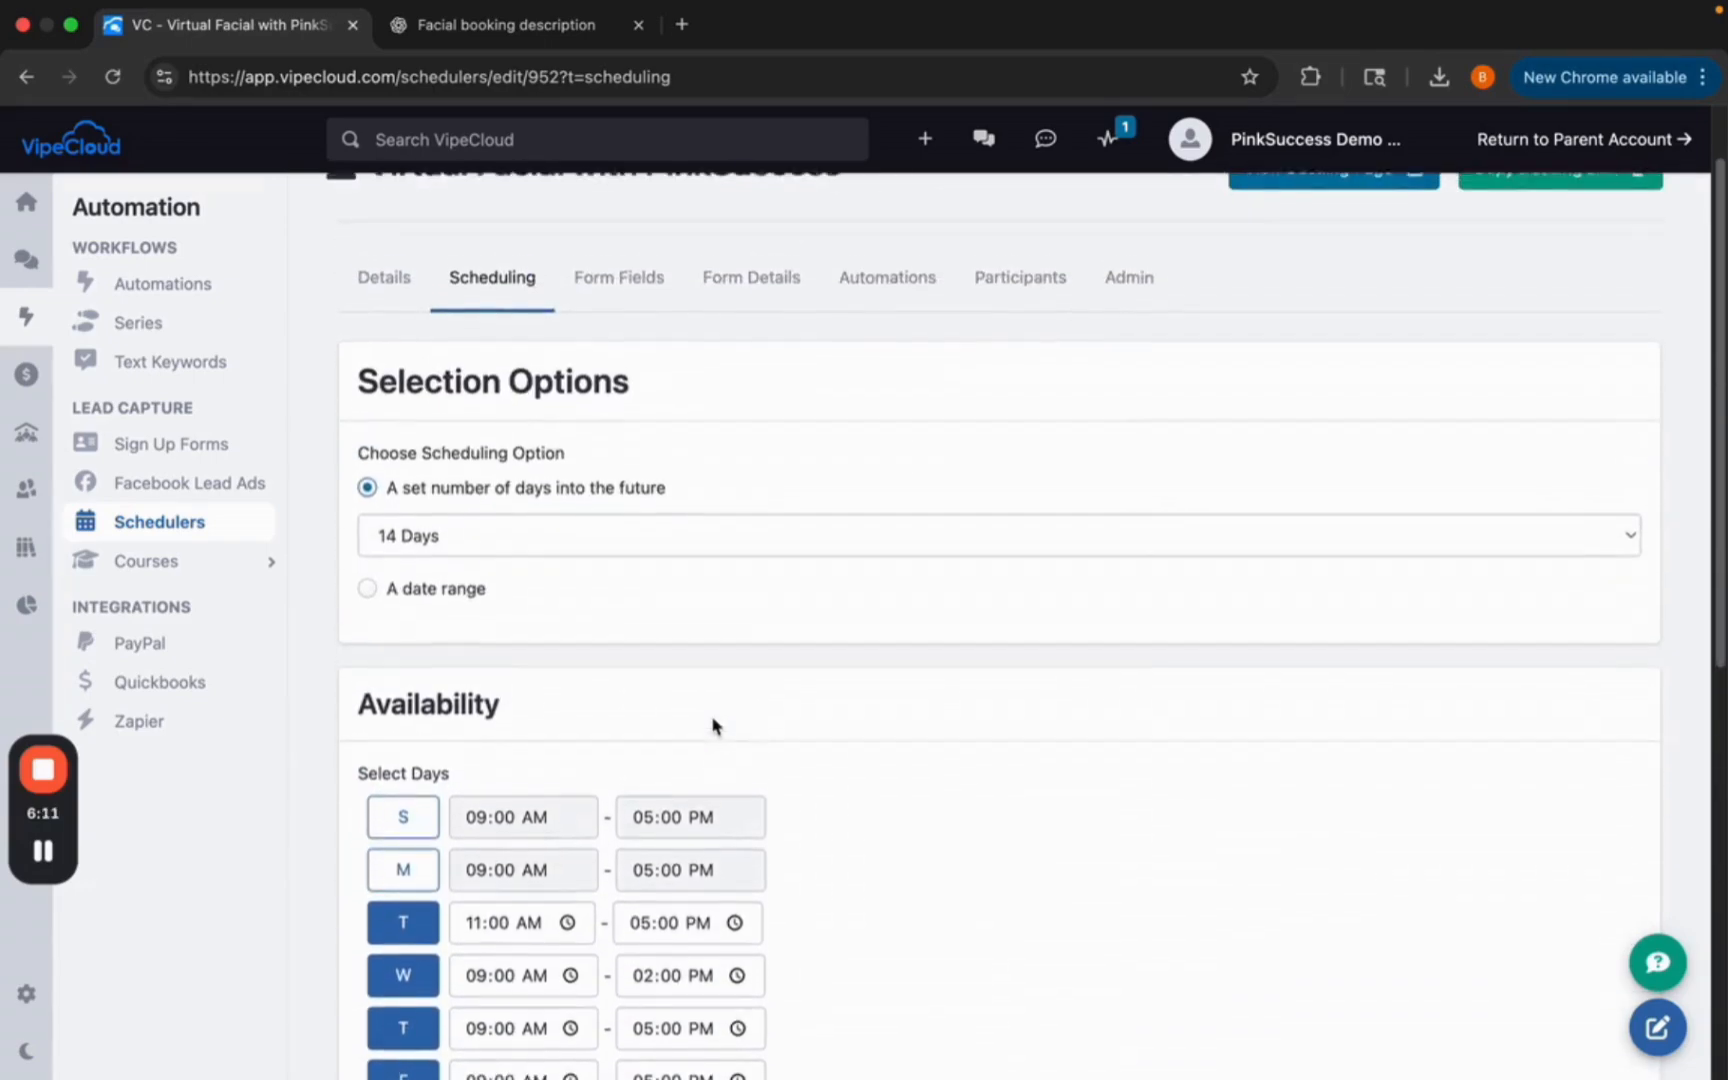
scroll(629, 705, "up", 1)
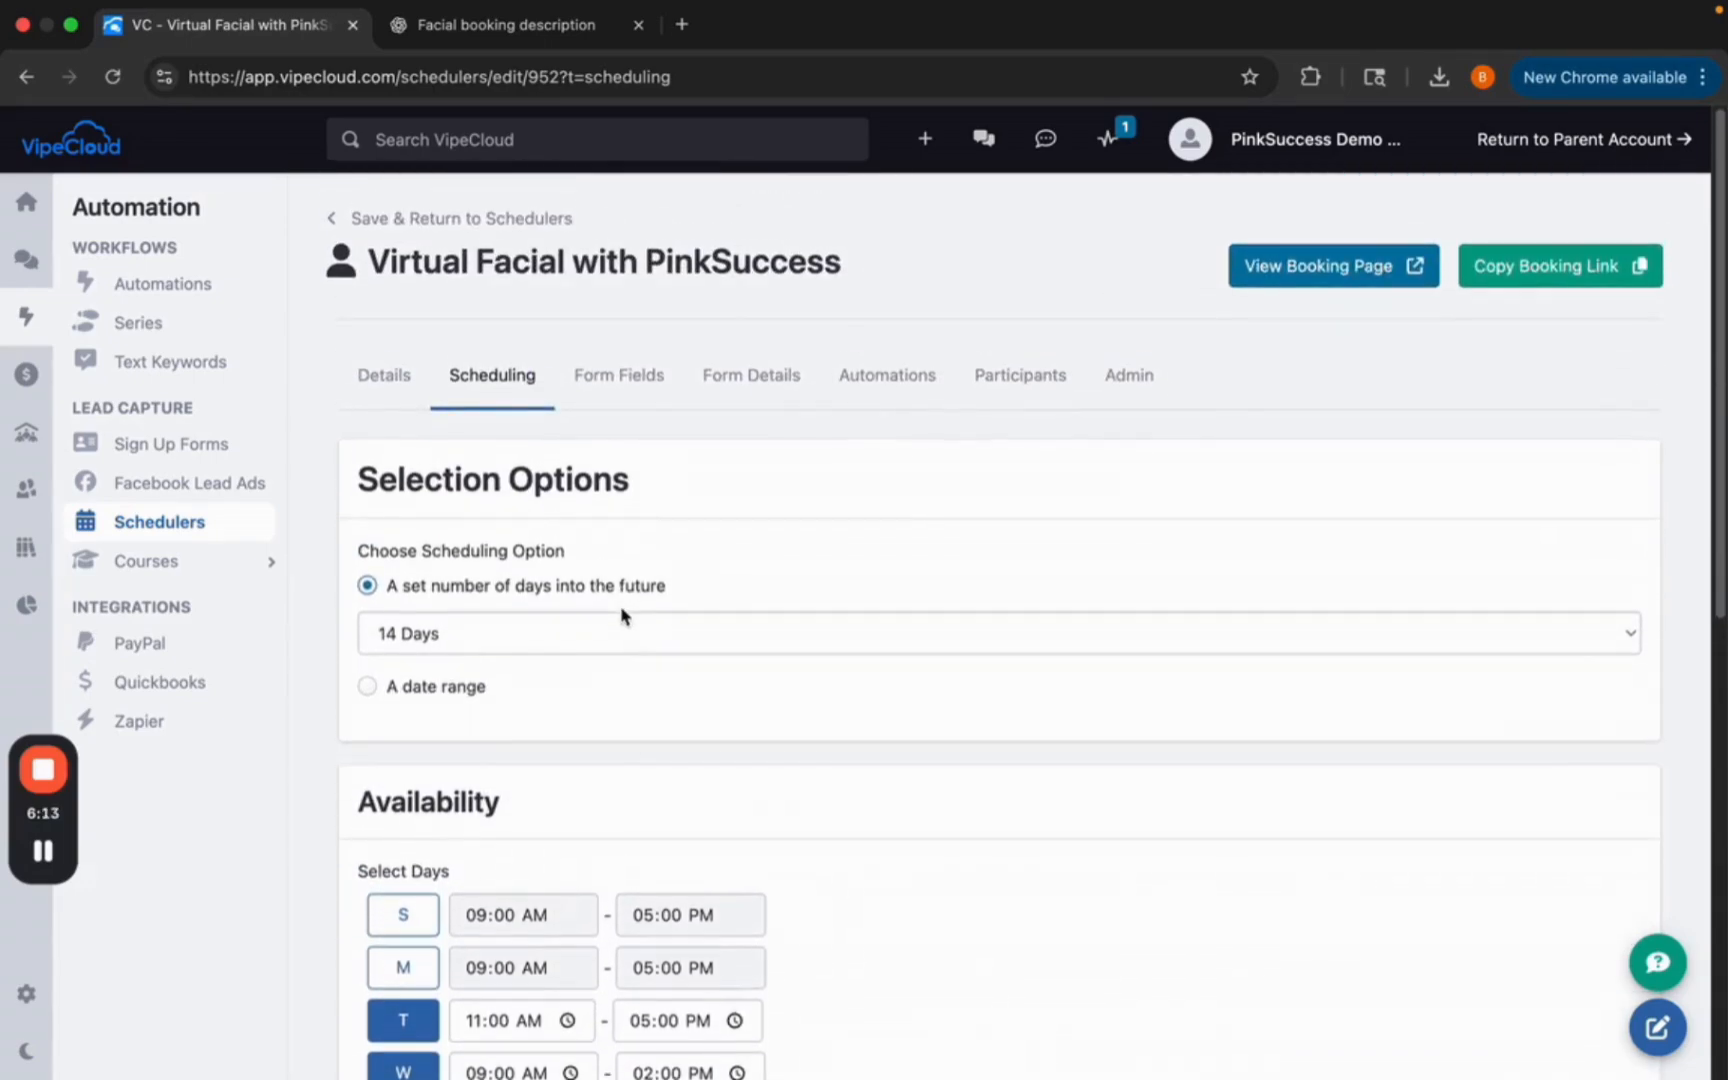
left_click(608, 373)
scroll(762, 474, "down", 4)
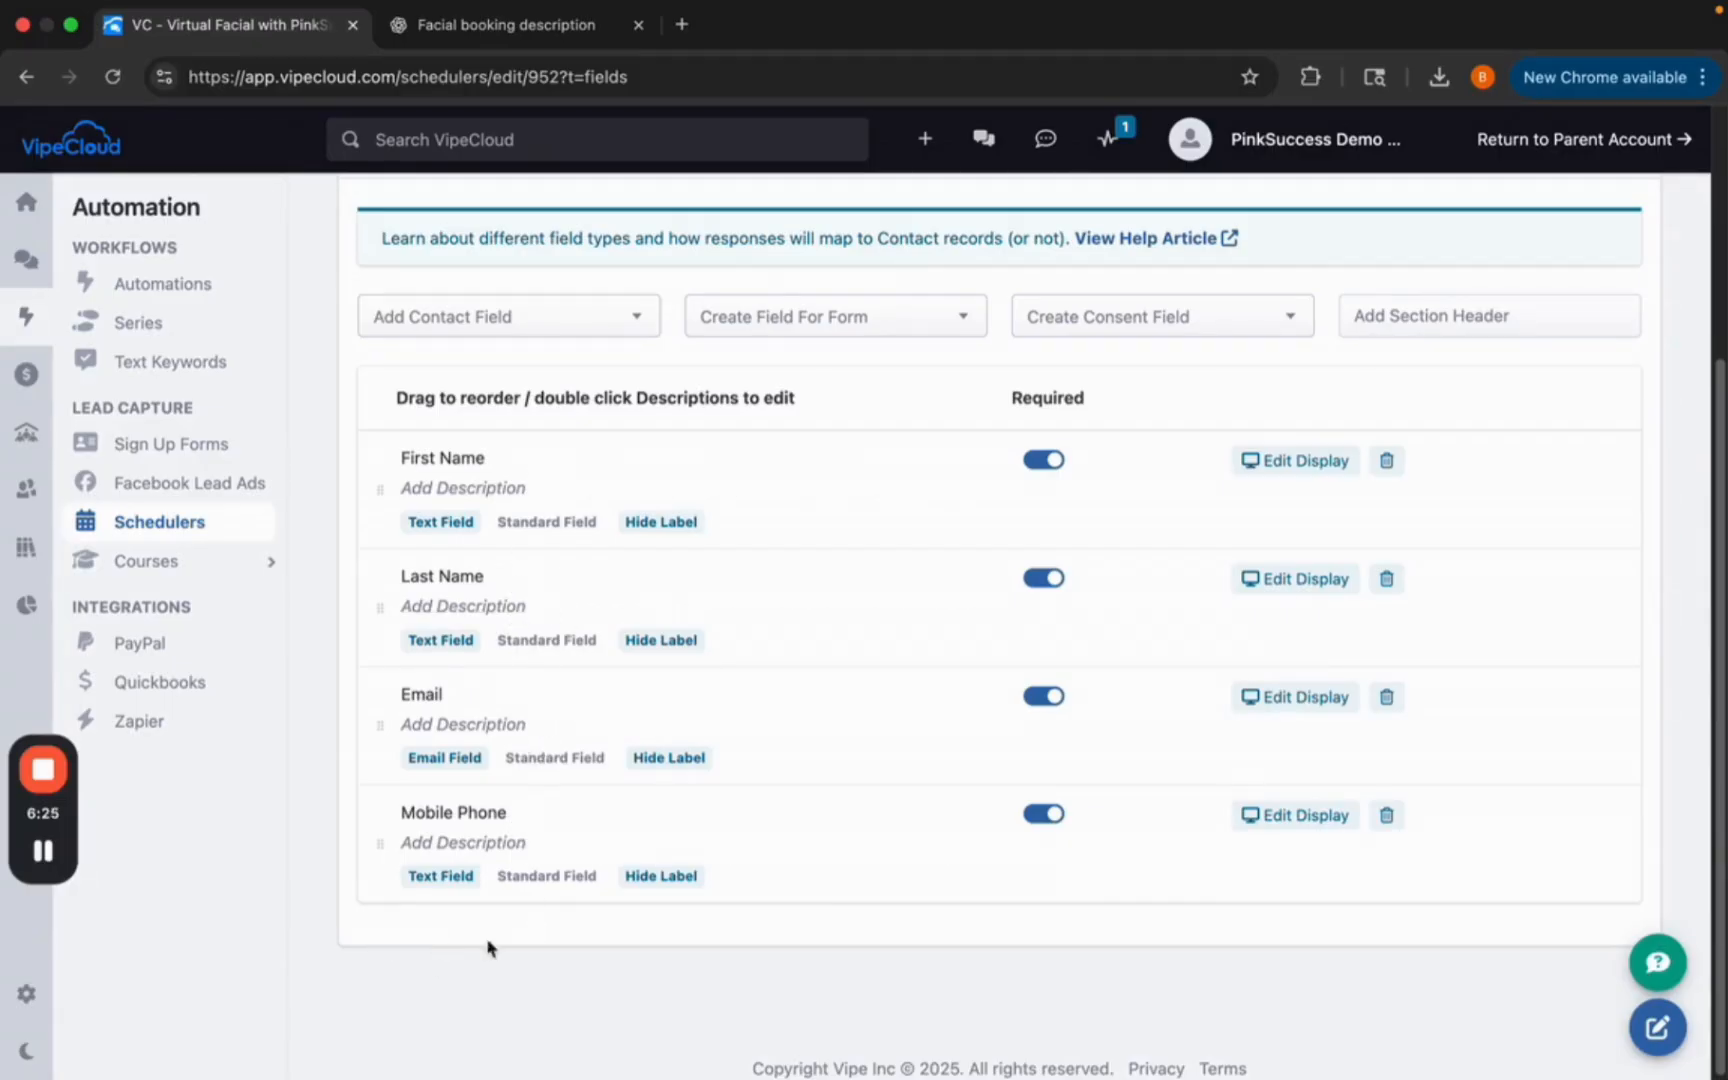
Start a new Picklist field for the booking form and name it "What is your skin type?".
left_click(876, 332)
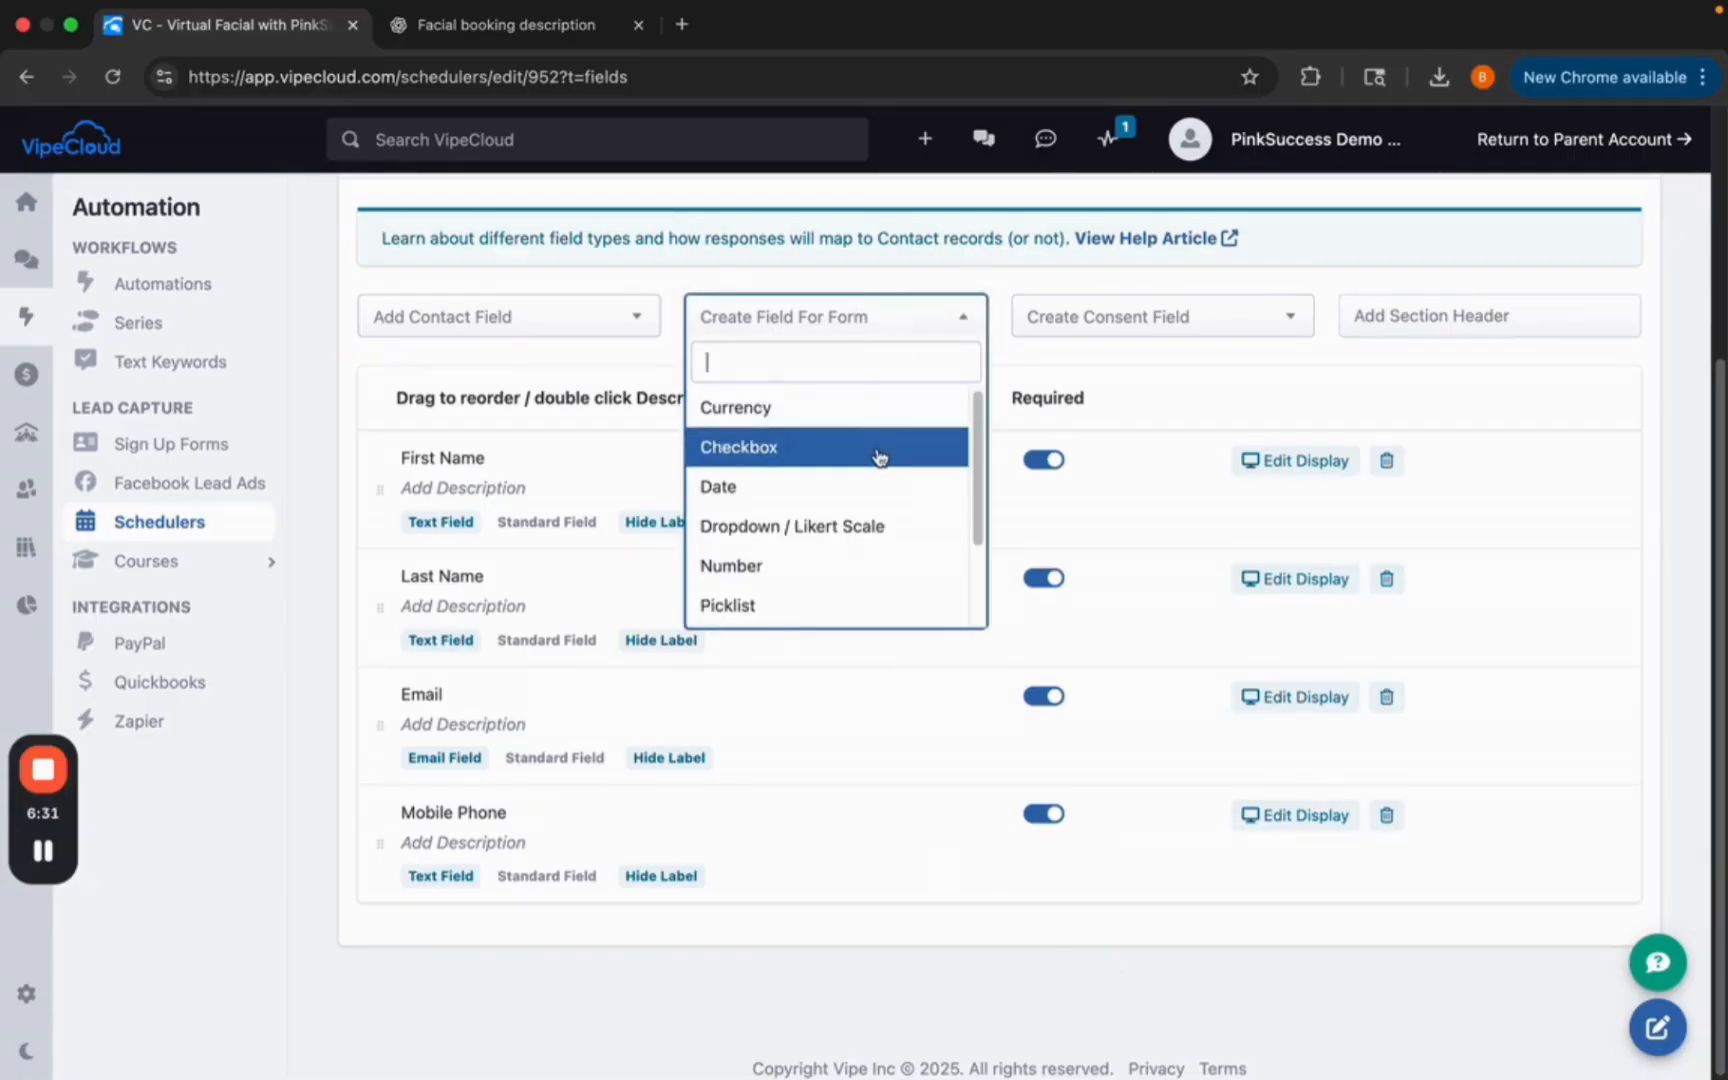
scroll(867, 469, "down", 2)
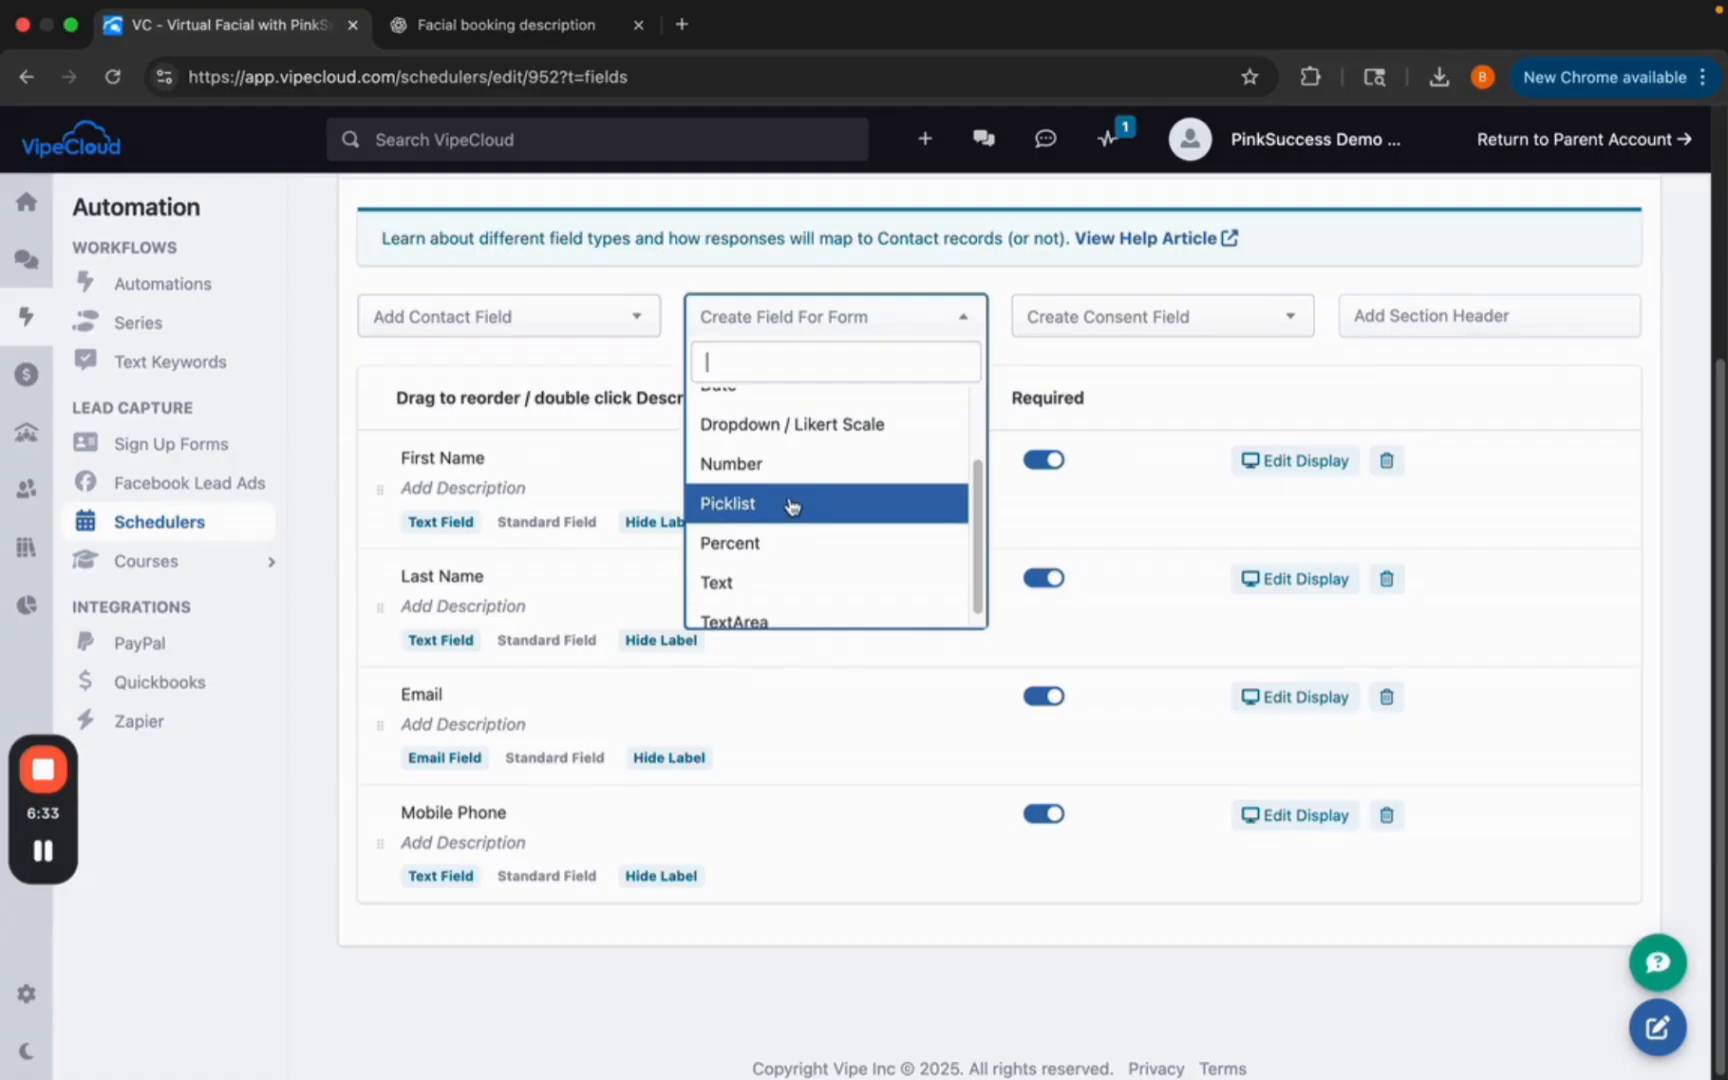
left_click(713, 505)
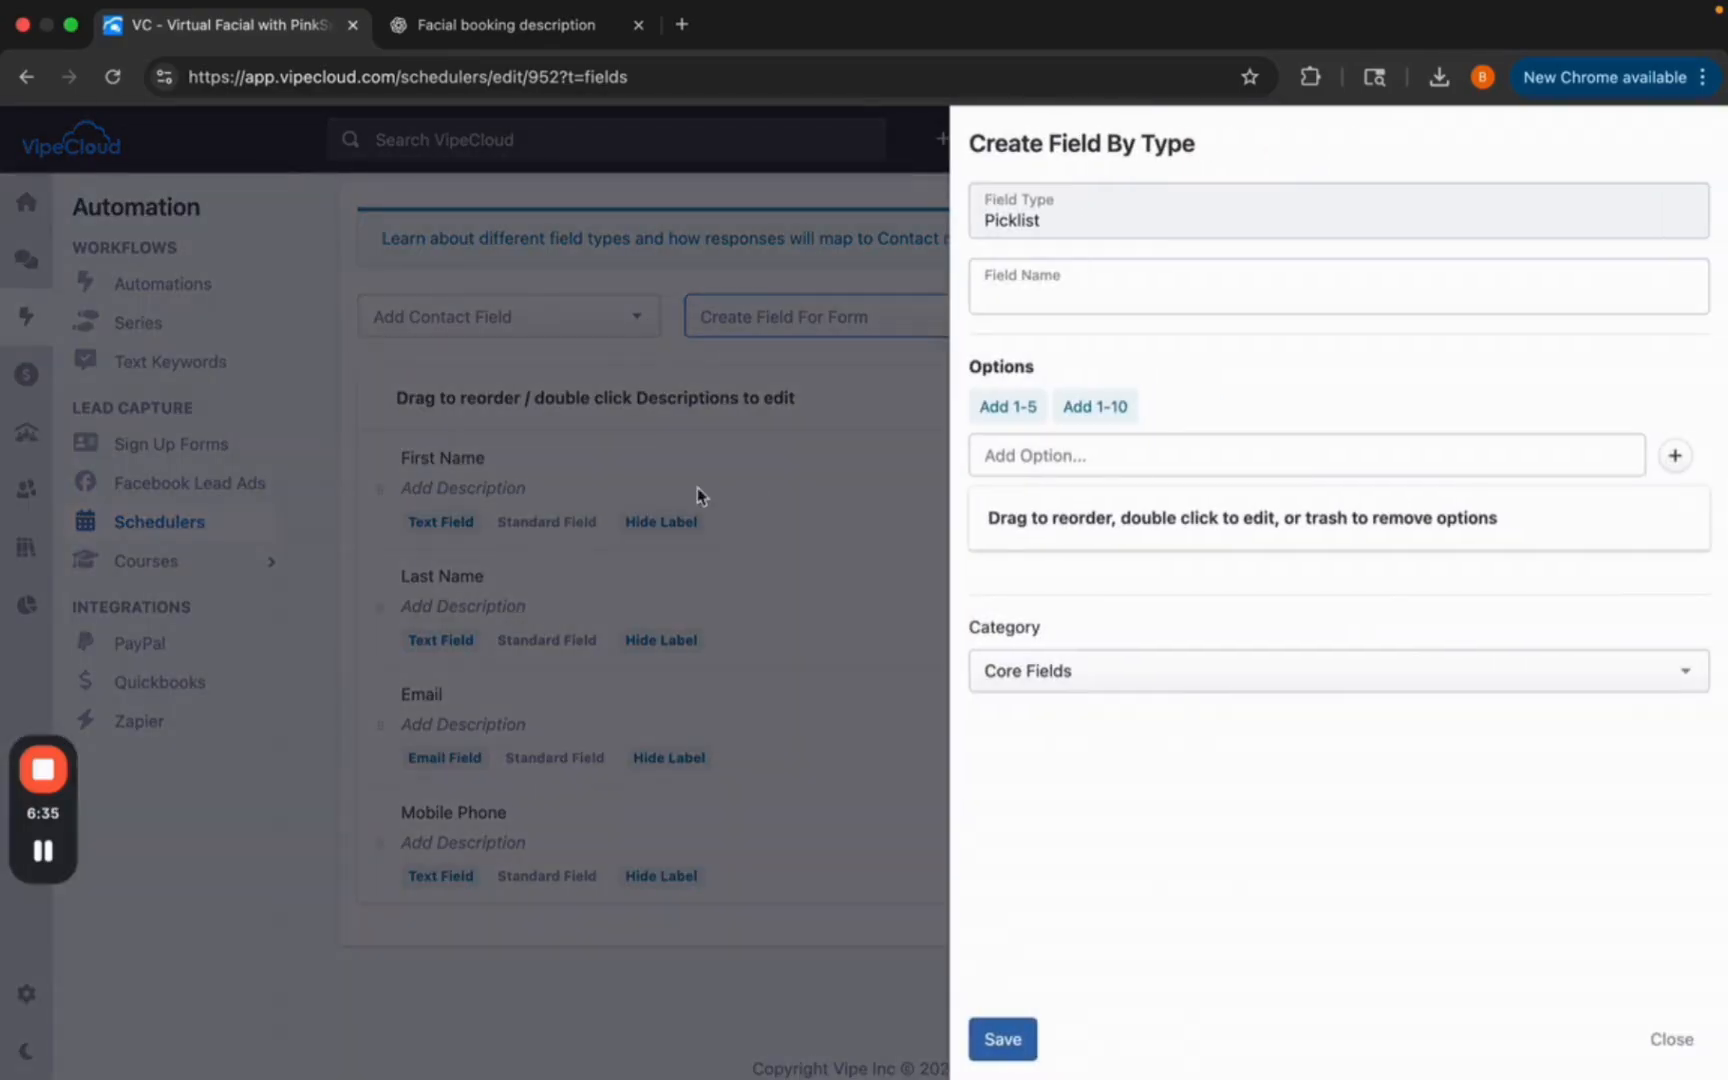
left_click(1169, 280)
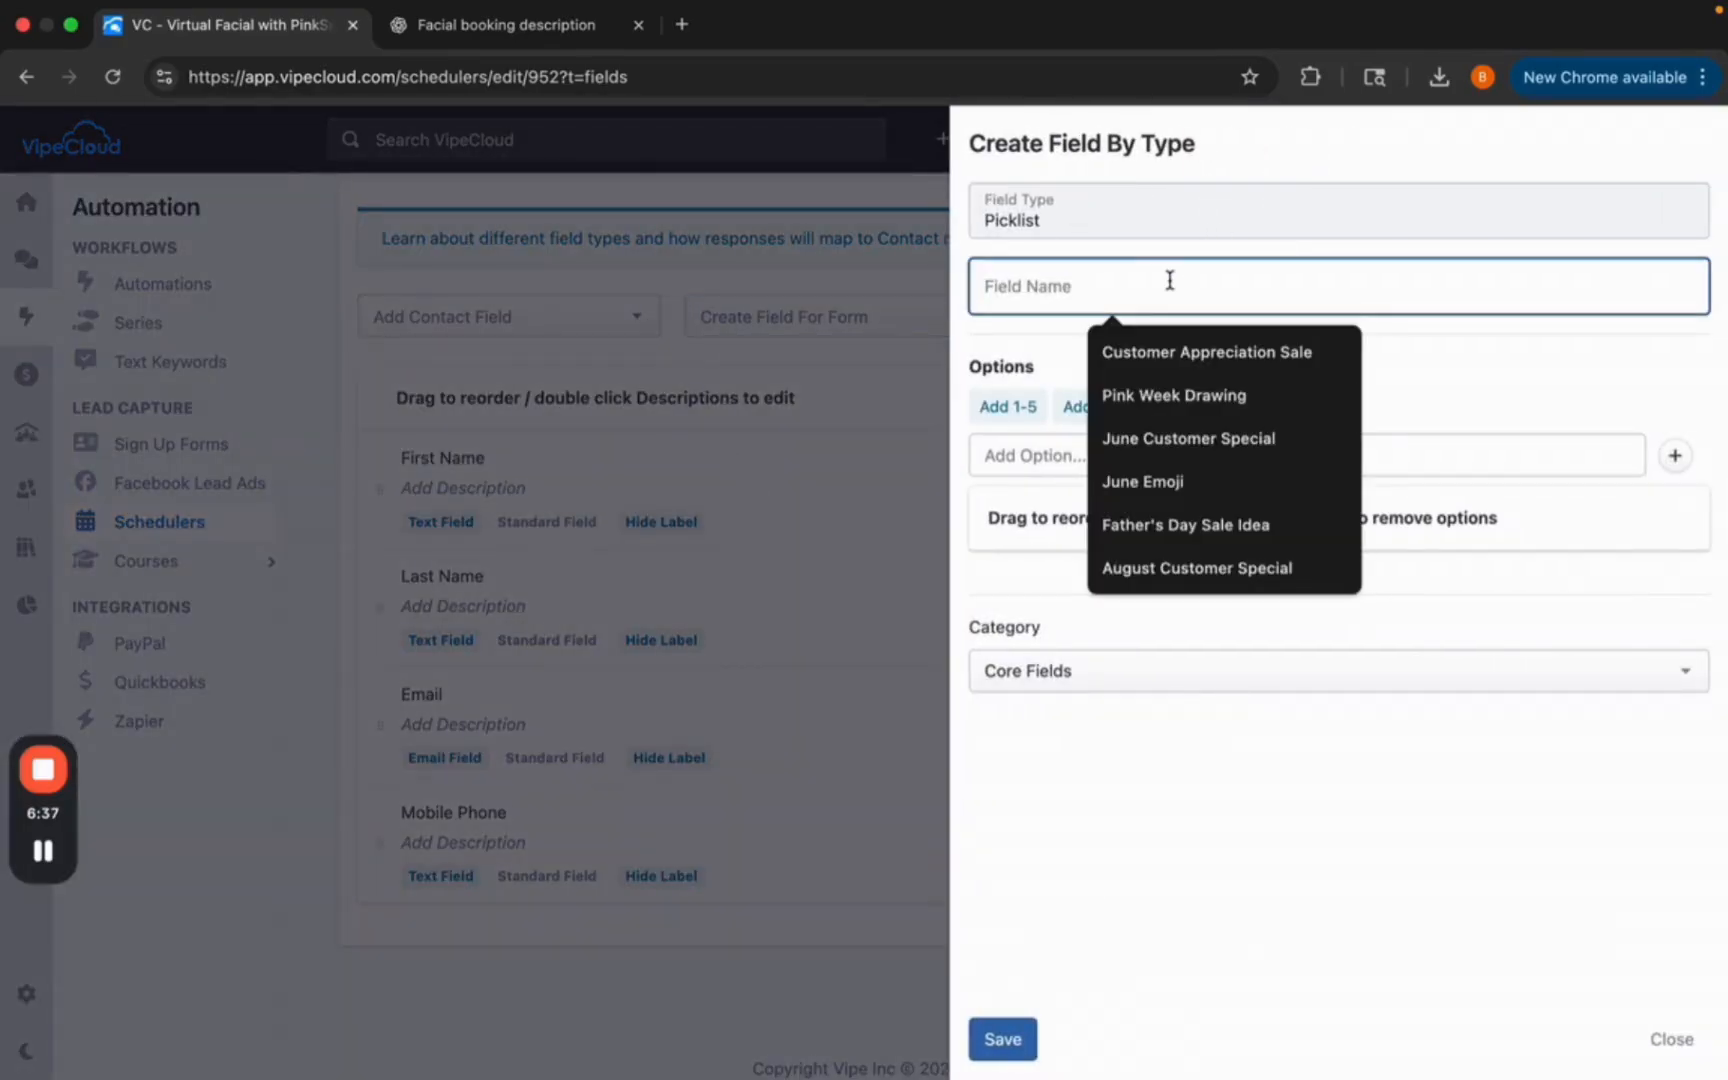
type("What")
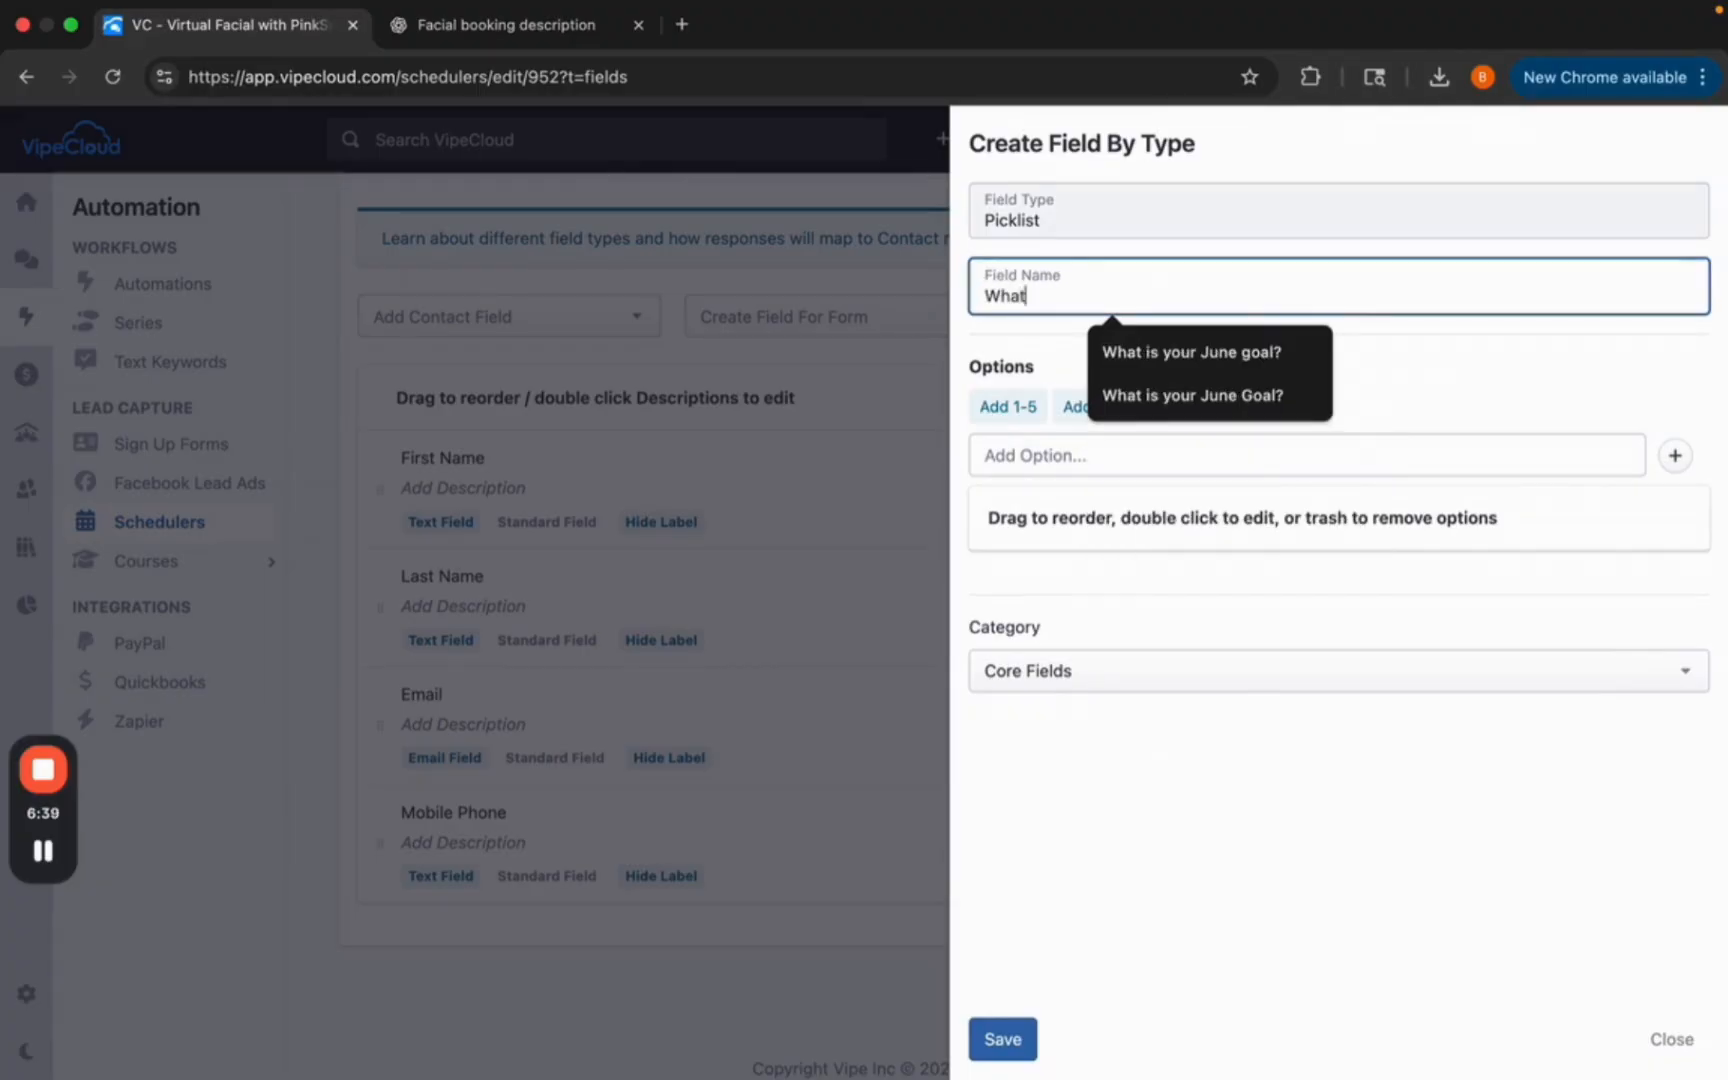
type(" is your Skin type?")
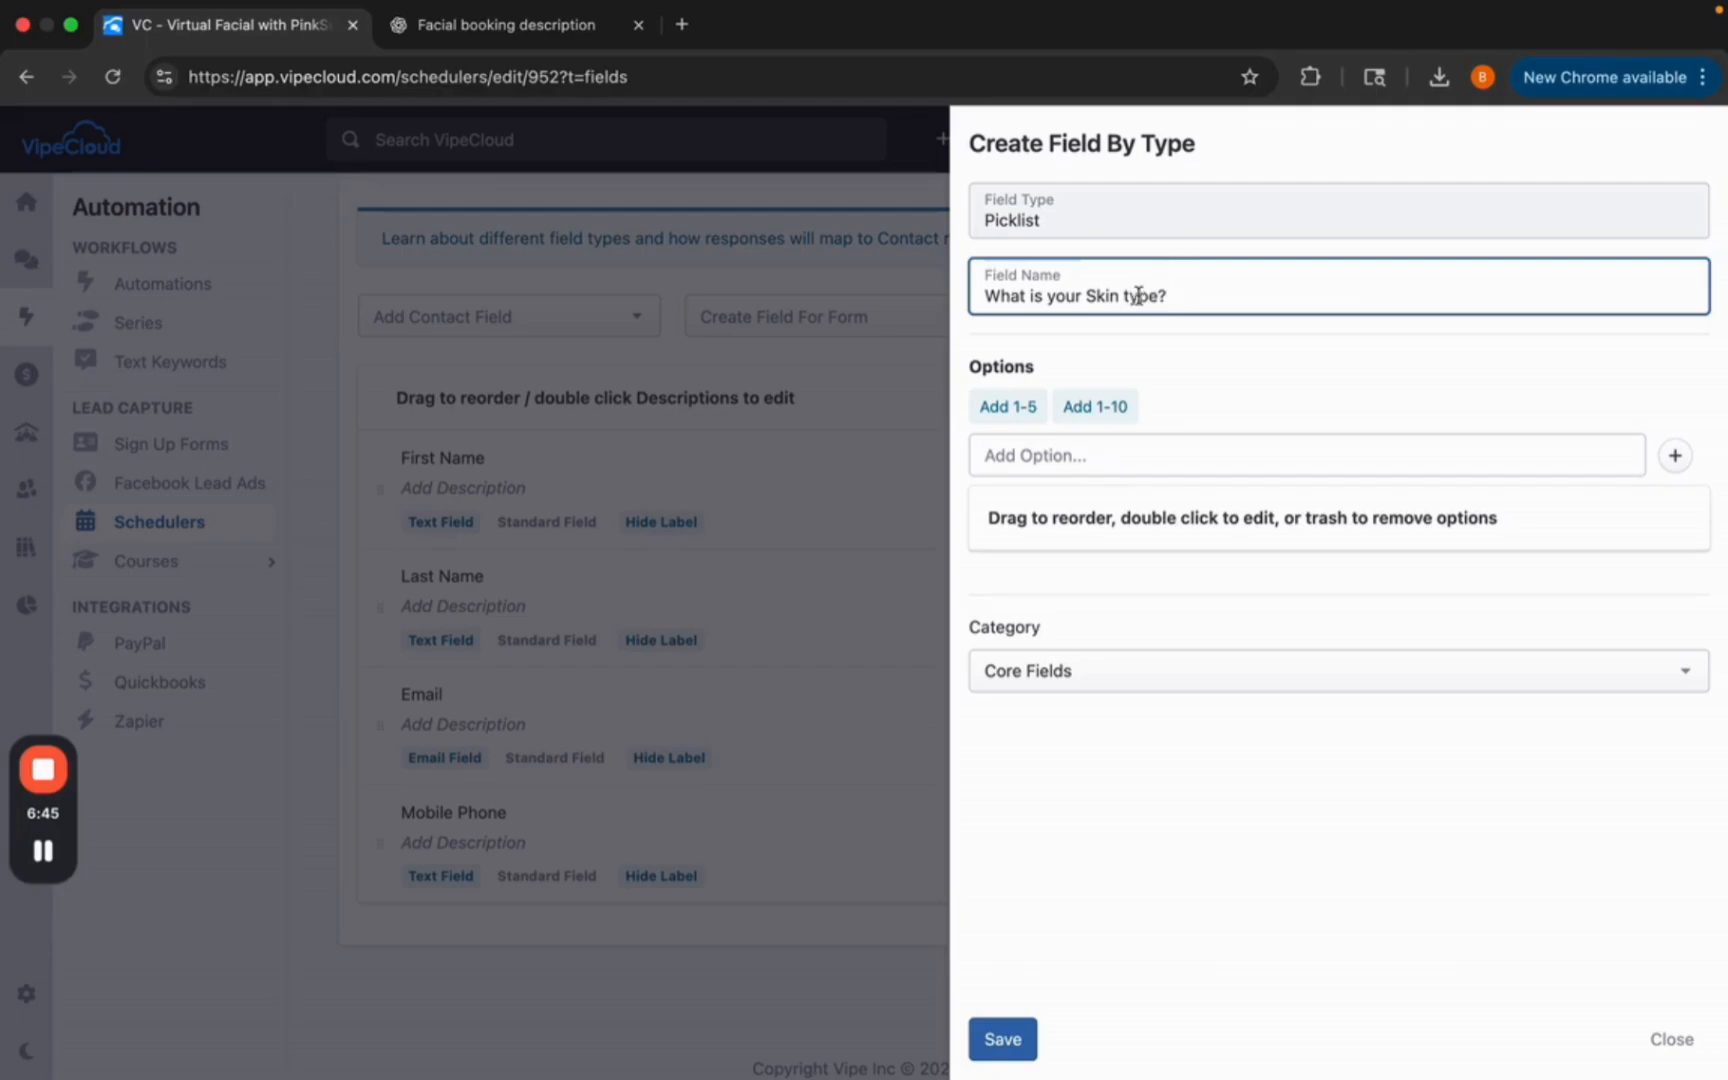
left_click(1093, 291)
key("BackSpace")
type("s")
Add the picklist options "Combo/Oily", "Normal/Dry" and "I don't know" to the skin type field.
left_click(1010, 468)
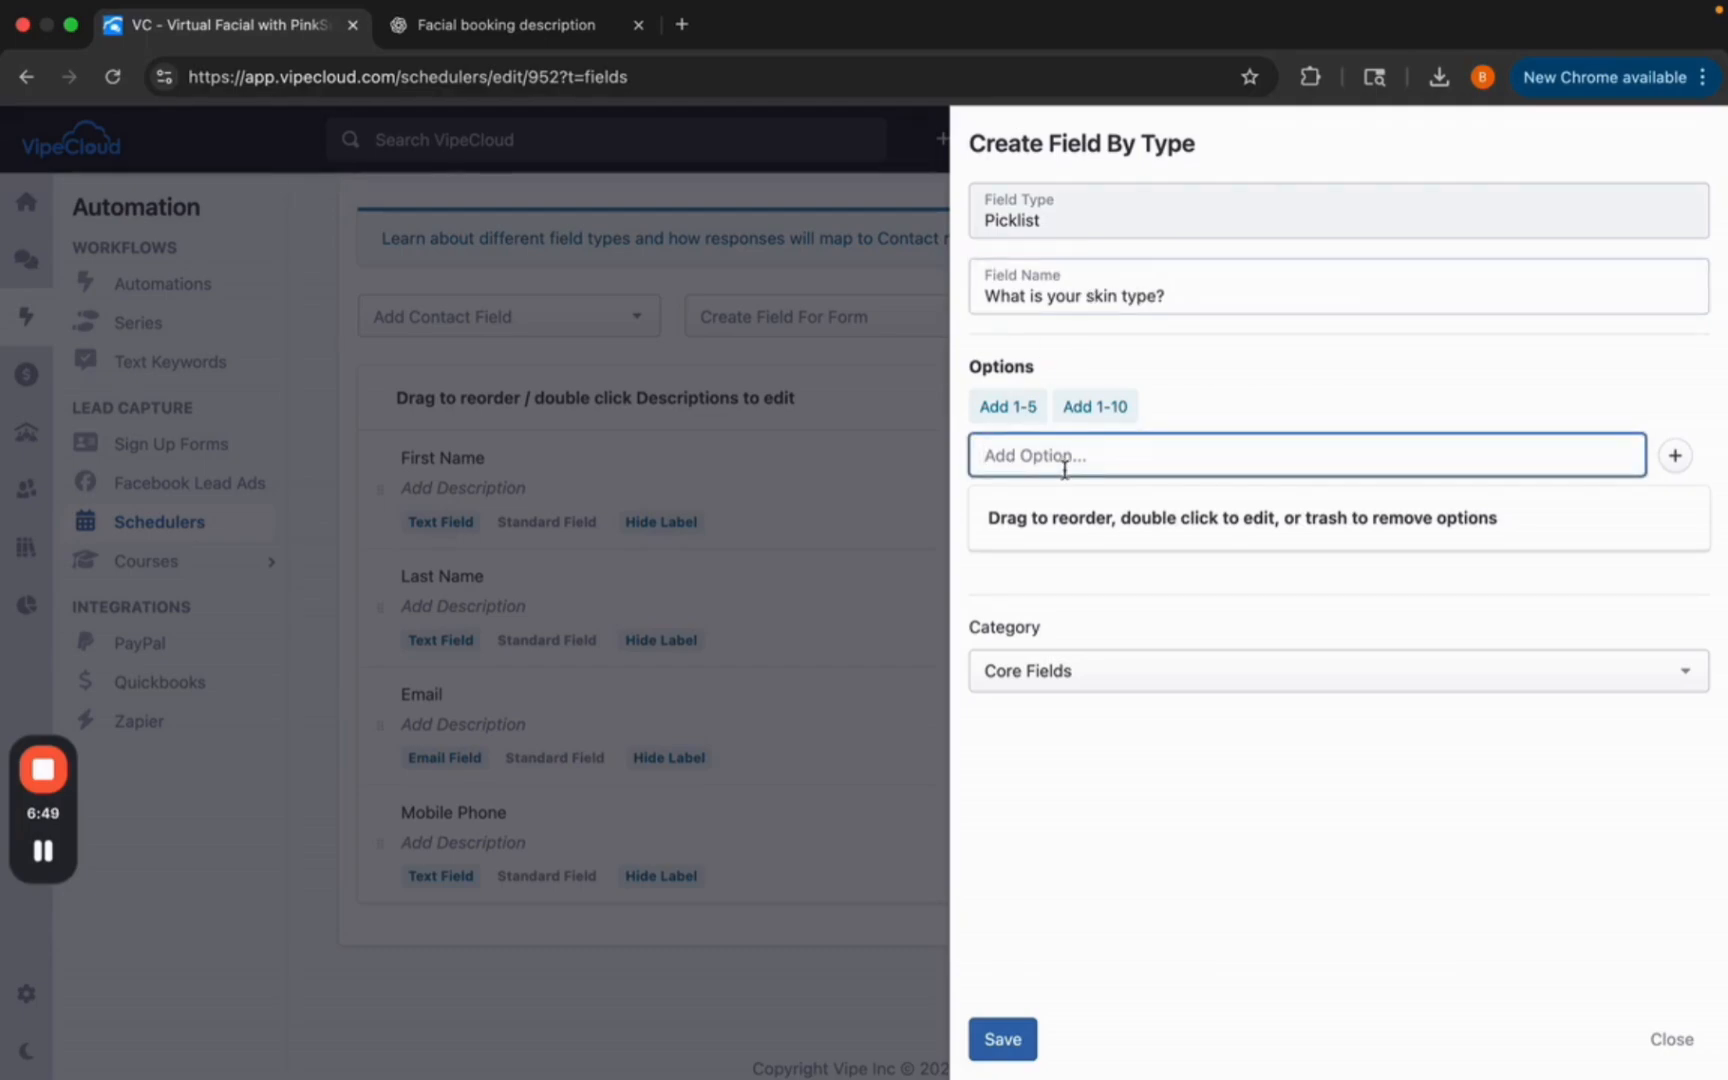
type("Combo/Oily")
left_click(1675, 456)
left_click(1446, 459)
type("Normal/Dry")
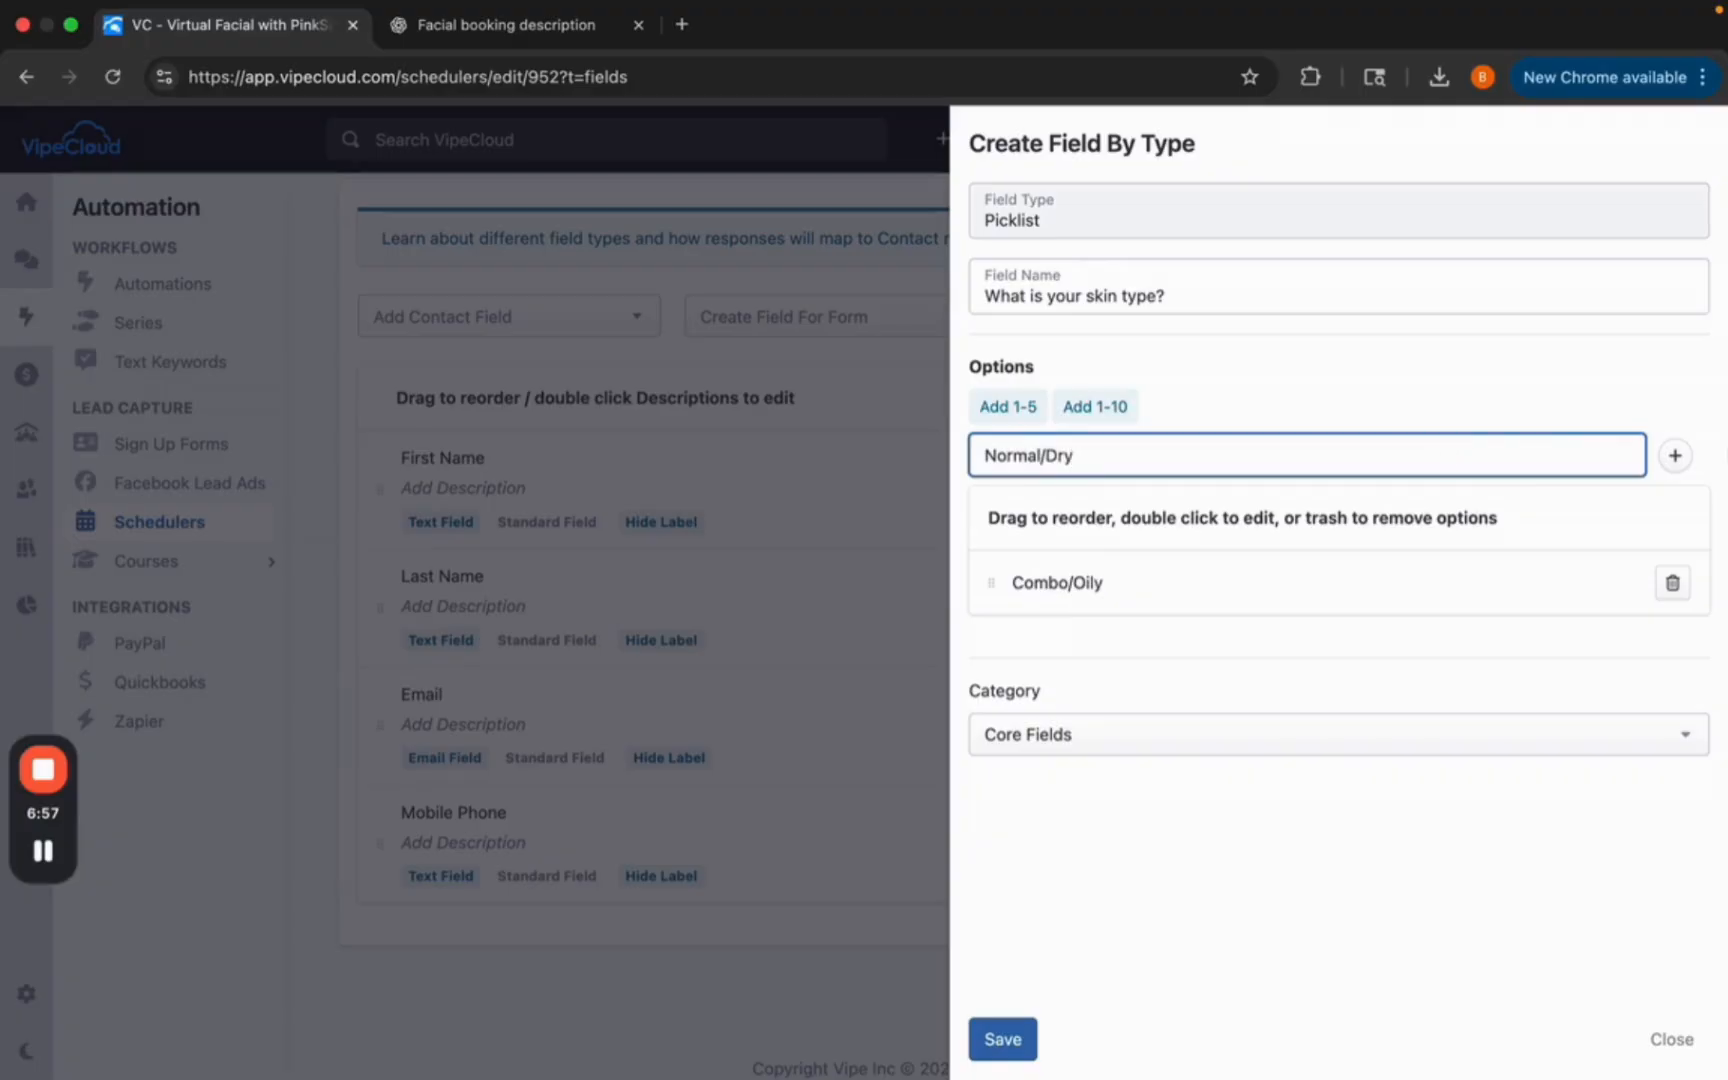
left_click(1675, 456)
left_click(1470, 458)
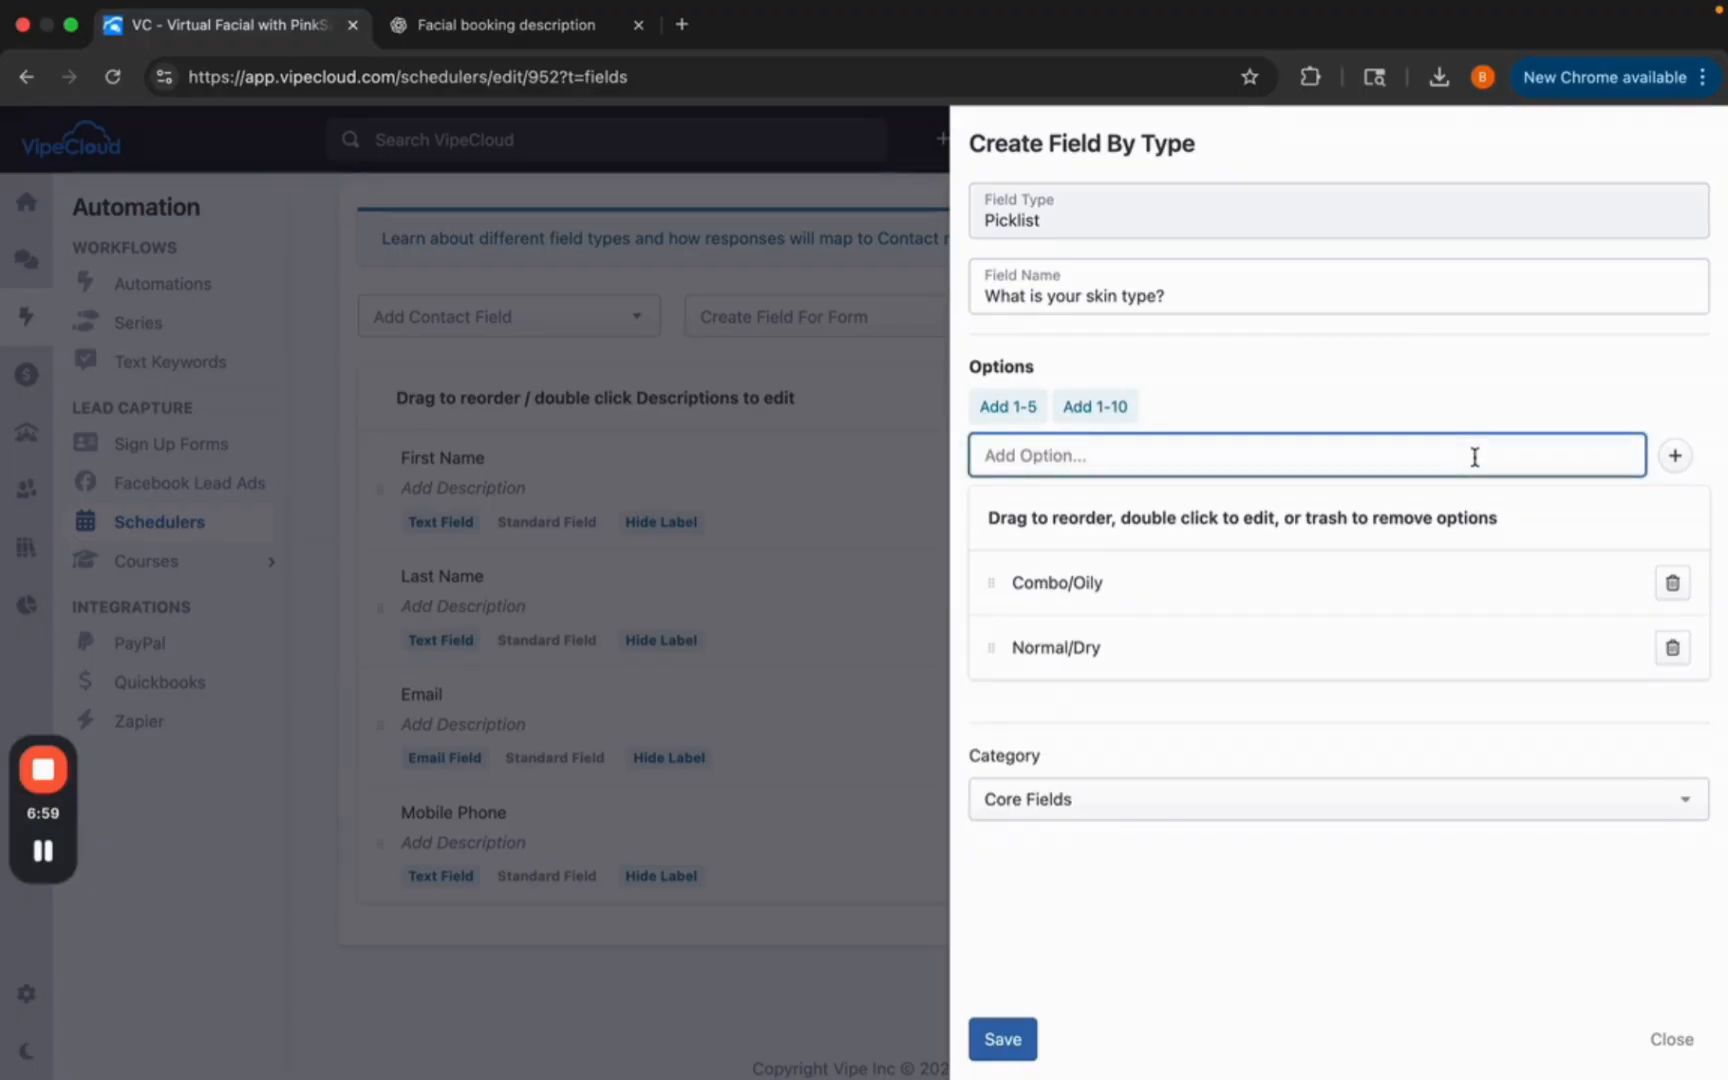
type("I don't know")
left_click(1676, 456)
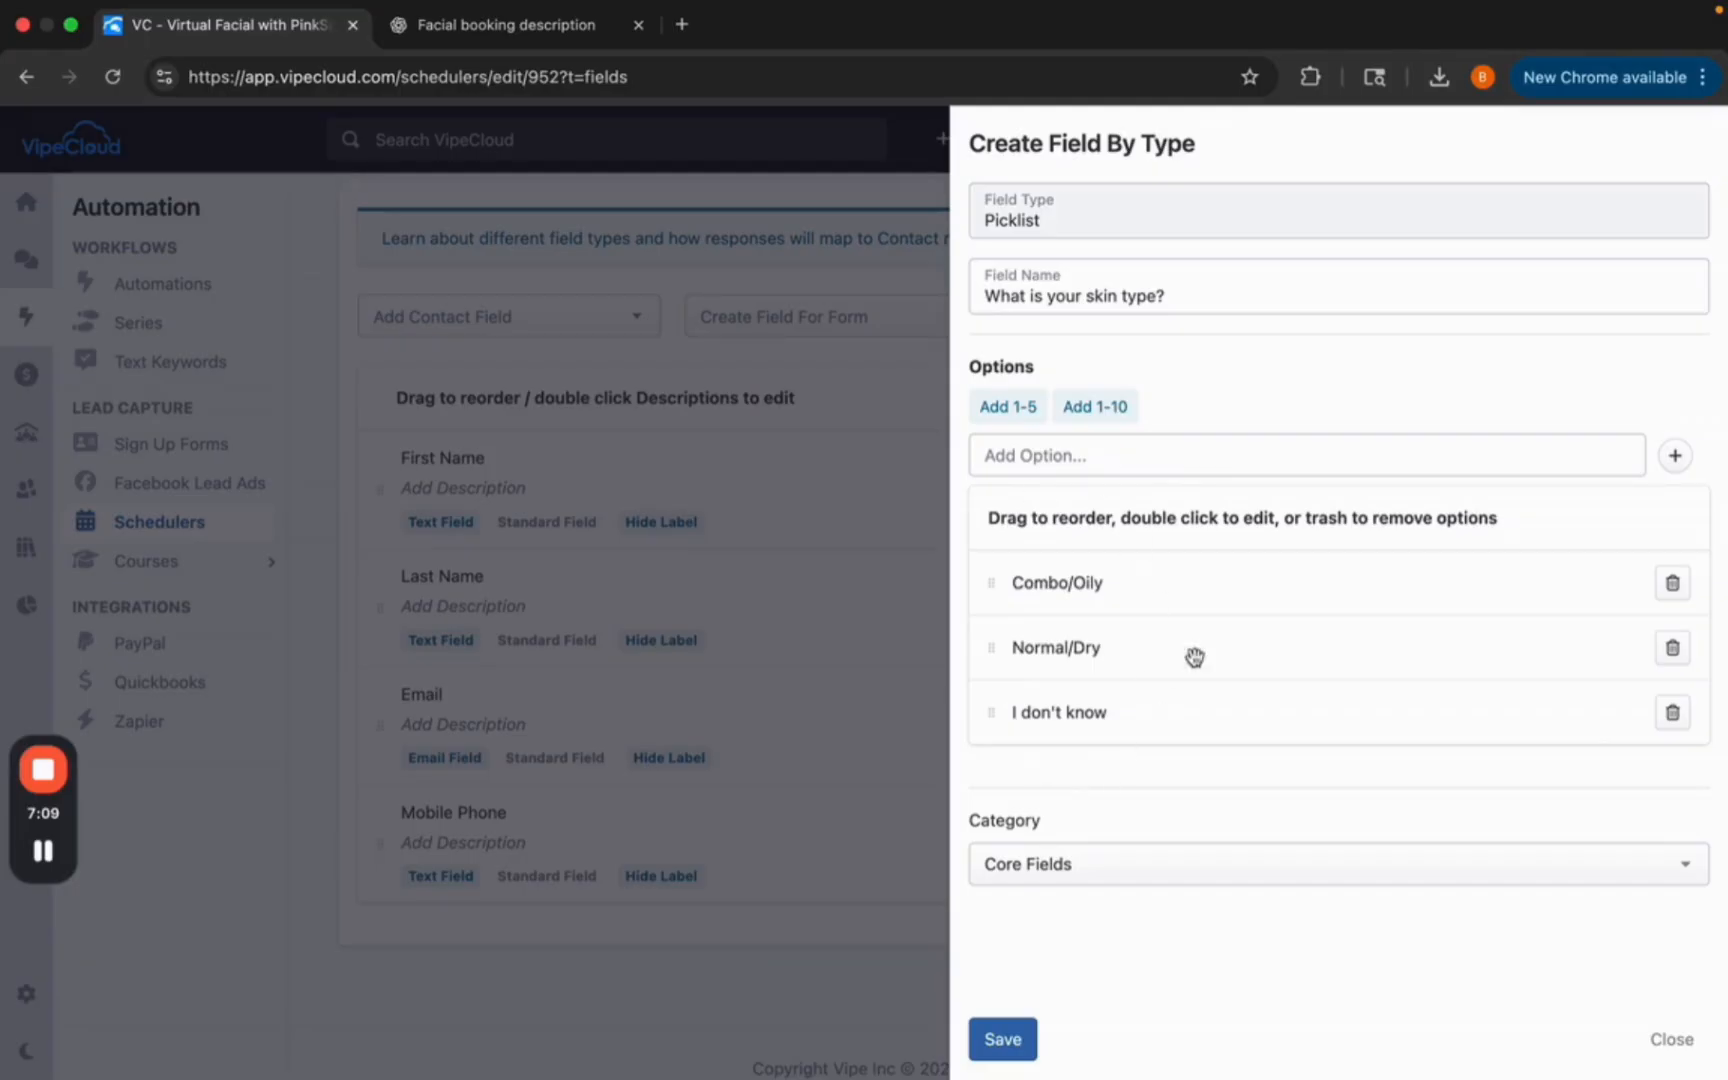
Save the skin type field to the booking form and make it optional rather than required.
left_click(1020, 1038)
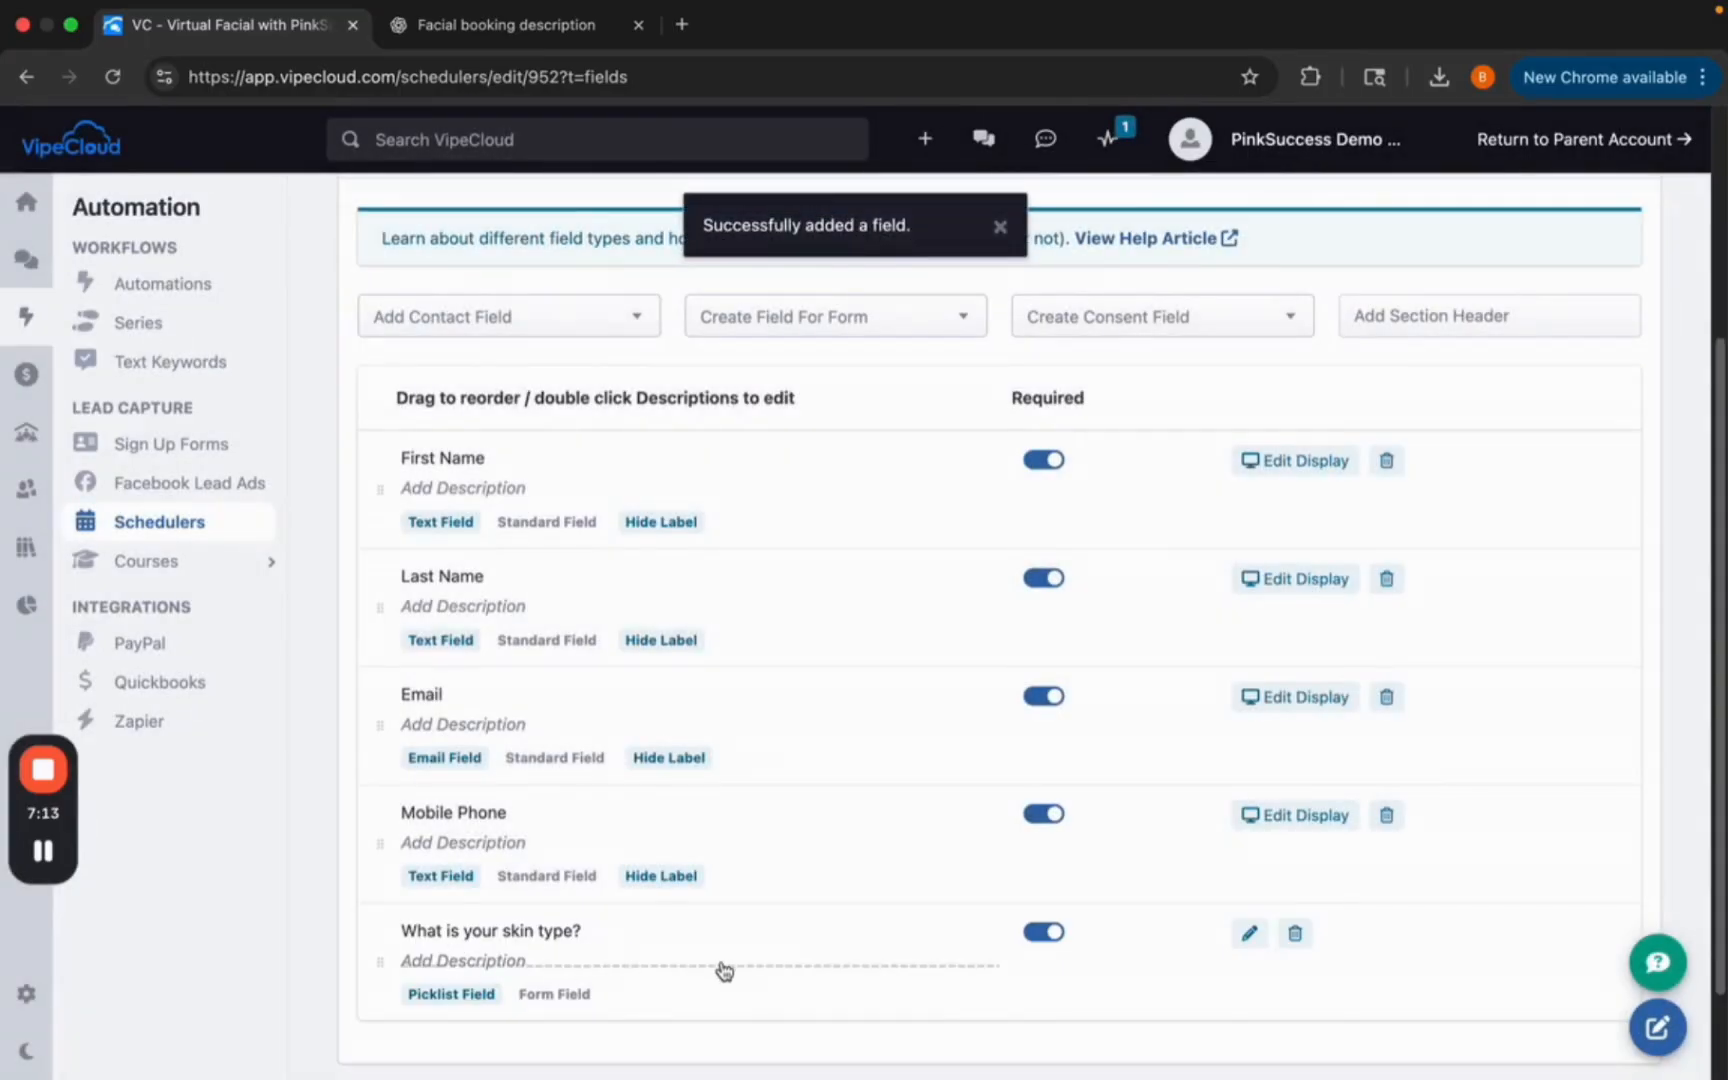
left_click(1040, 935)
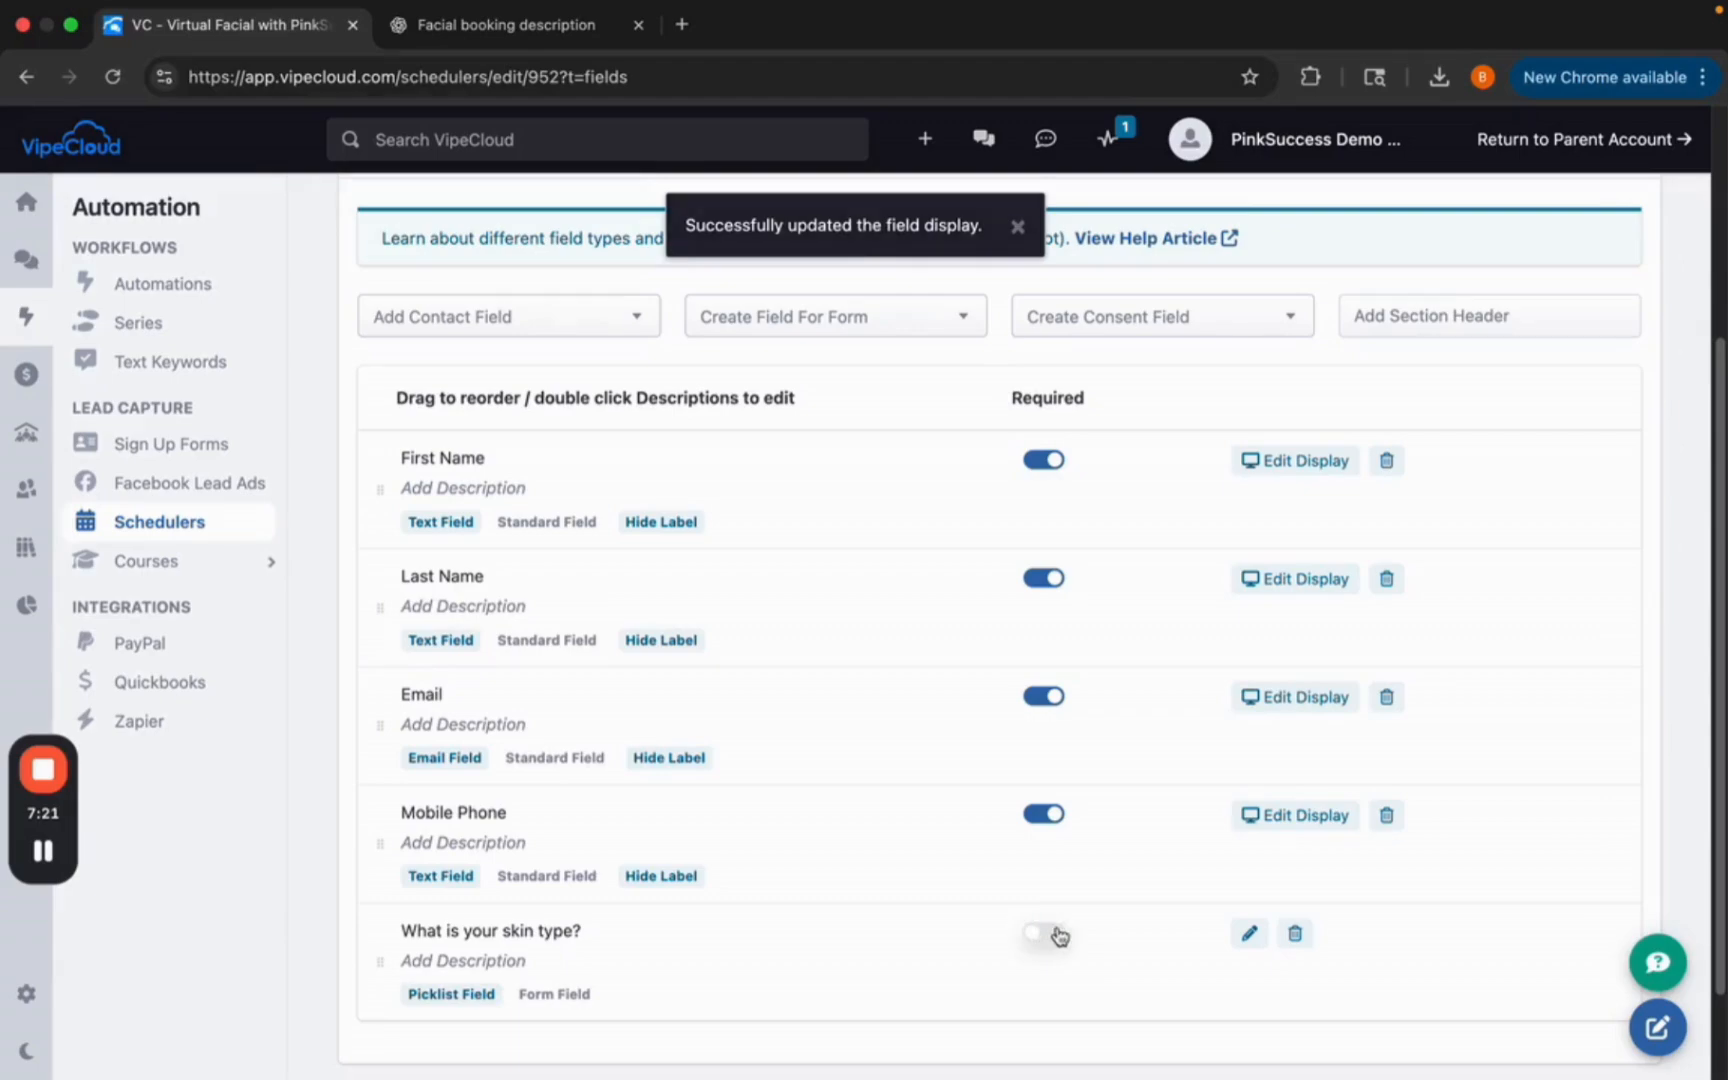
scroll(849, 578, "up", 2)
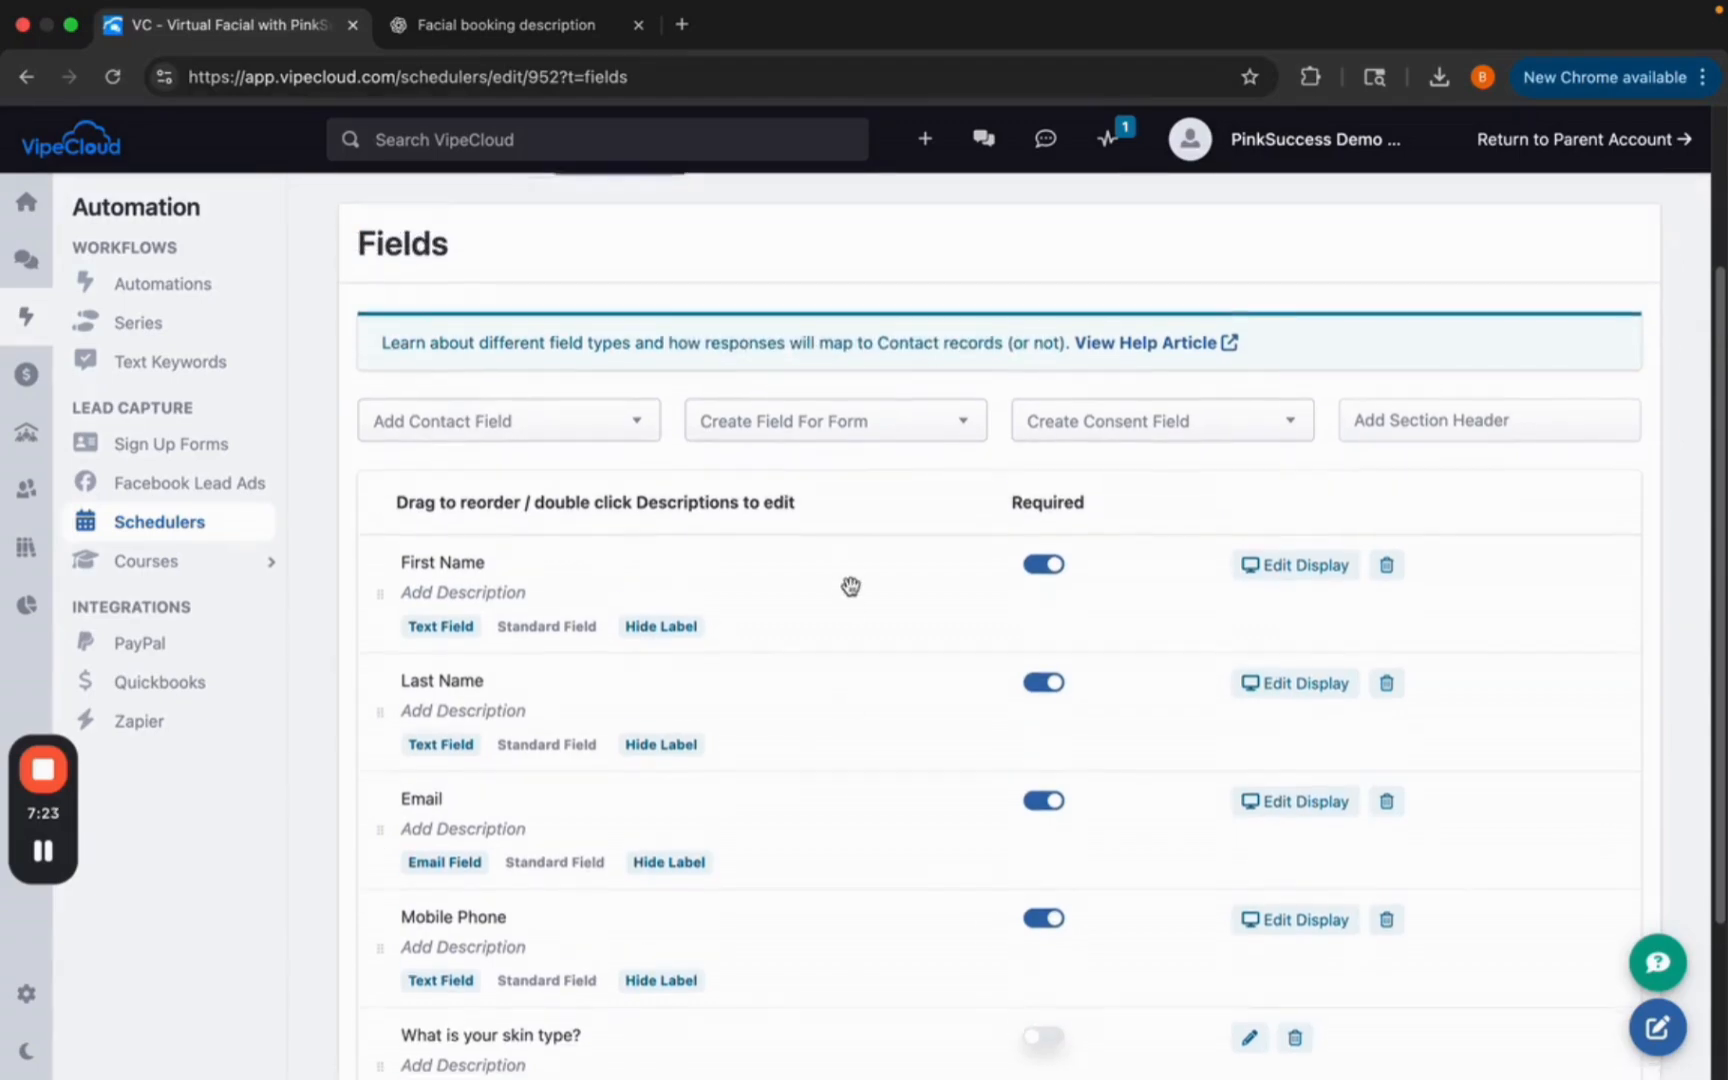
Add a TextArea field named "What is your skincare concern?" to the booking form and save it.
scroll(850, 586, "up", 2)
scroll(852, 590, "down", 4)
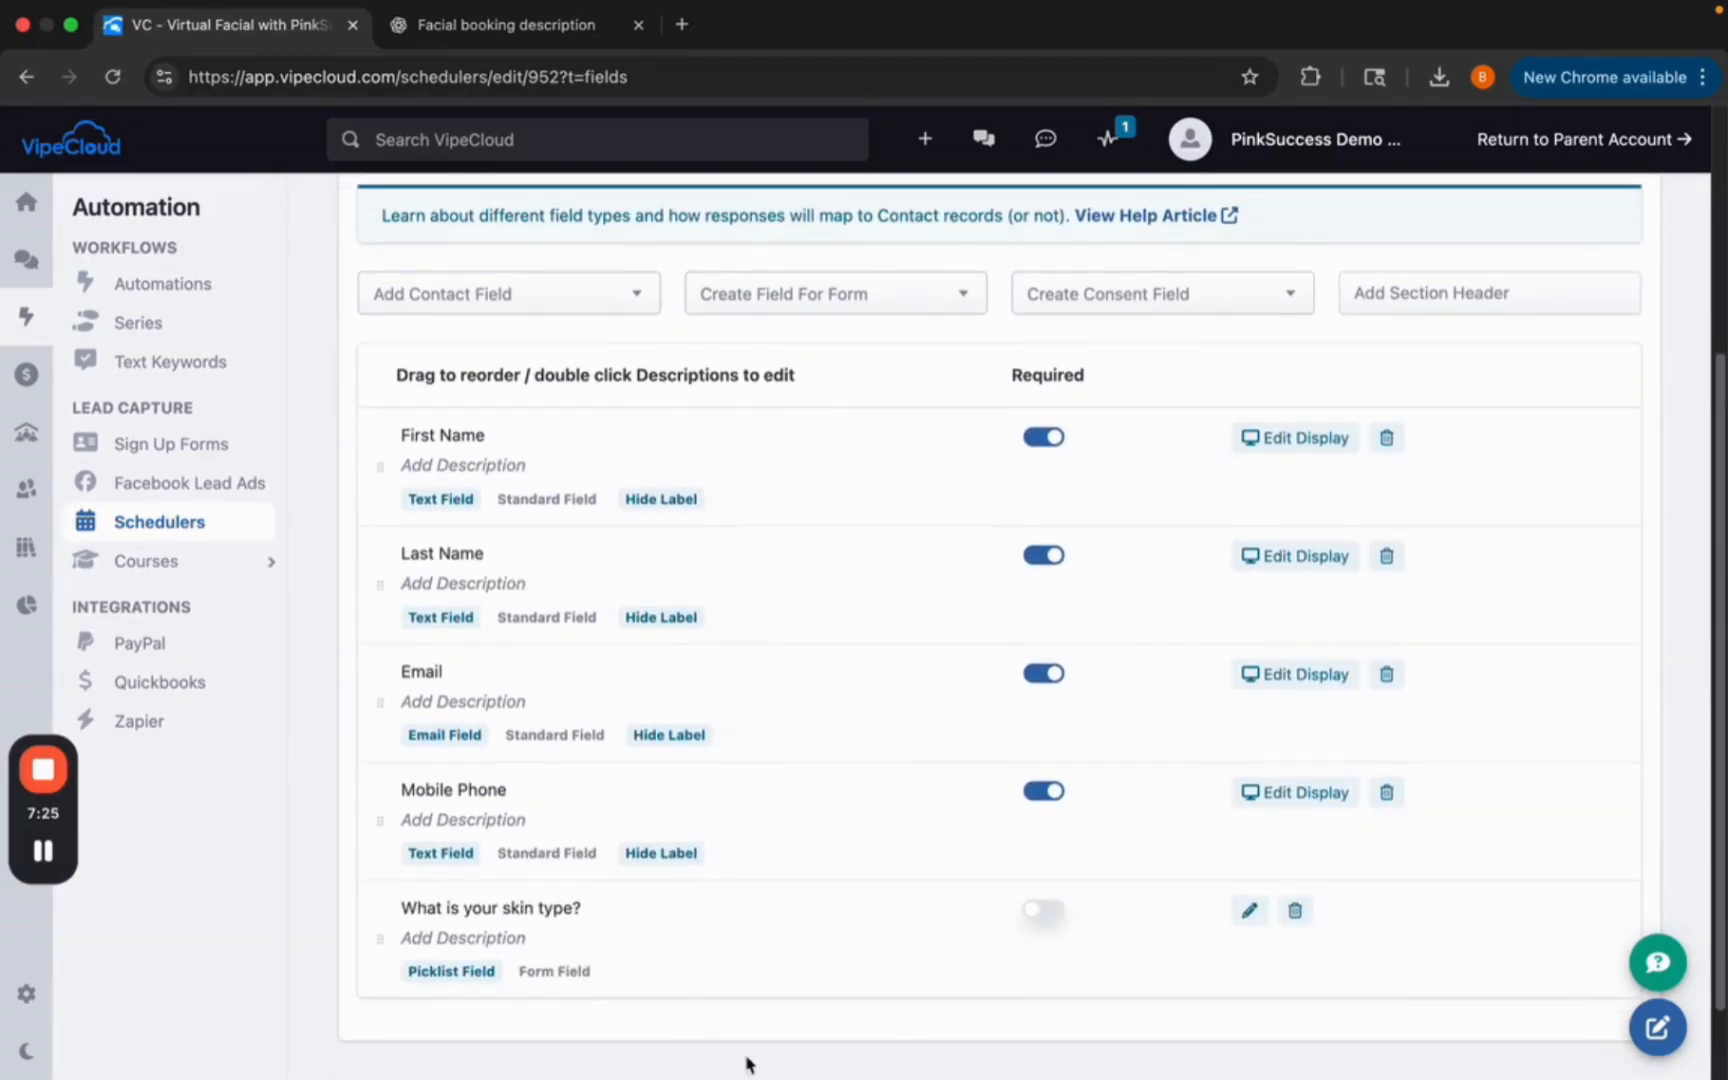
left_click(838, 298)
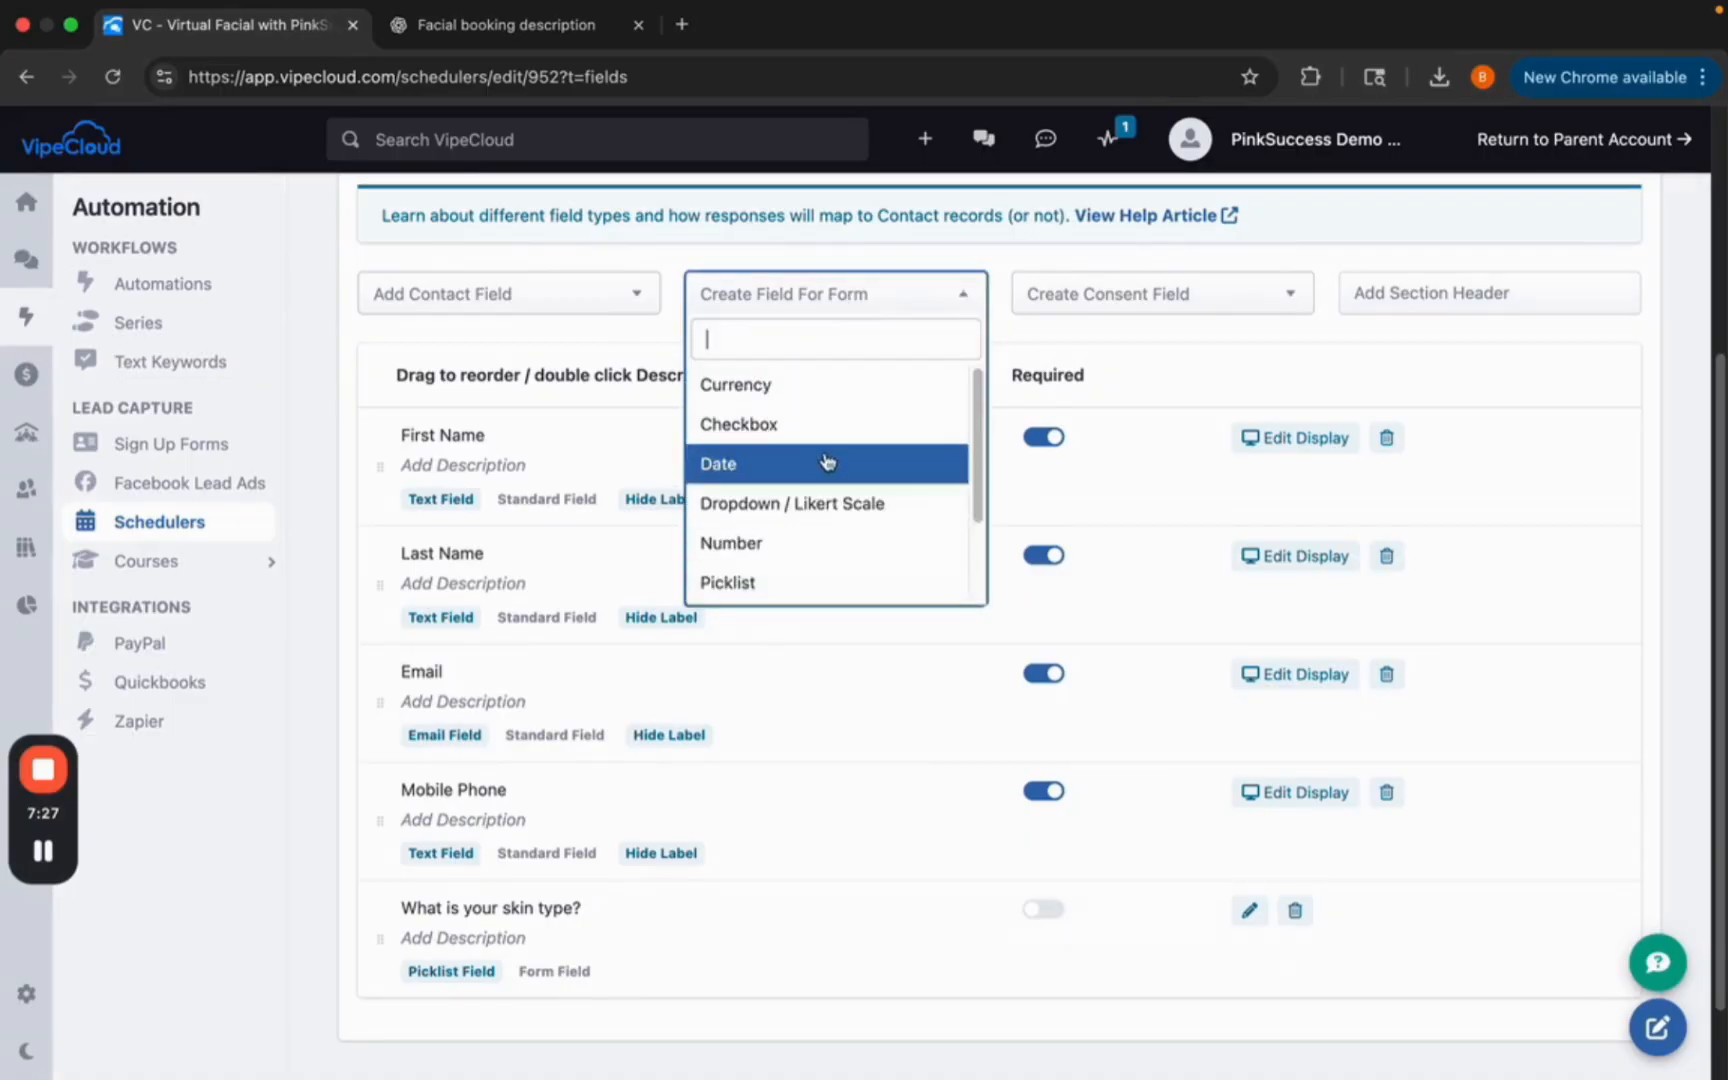
scroll(827, 480, "down", 2)
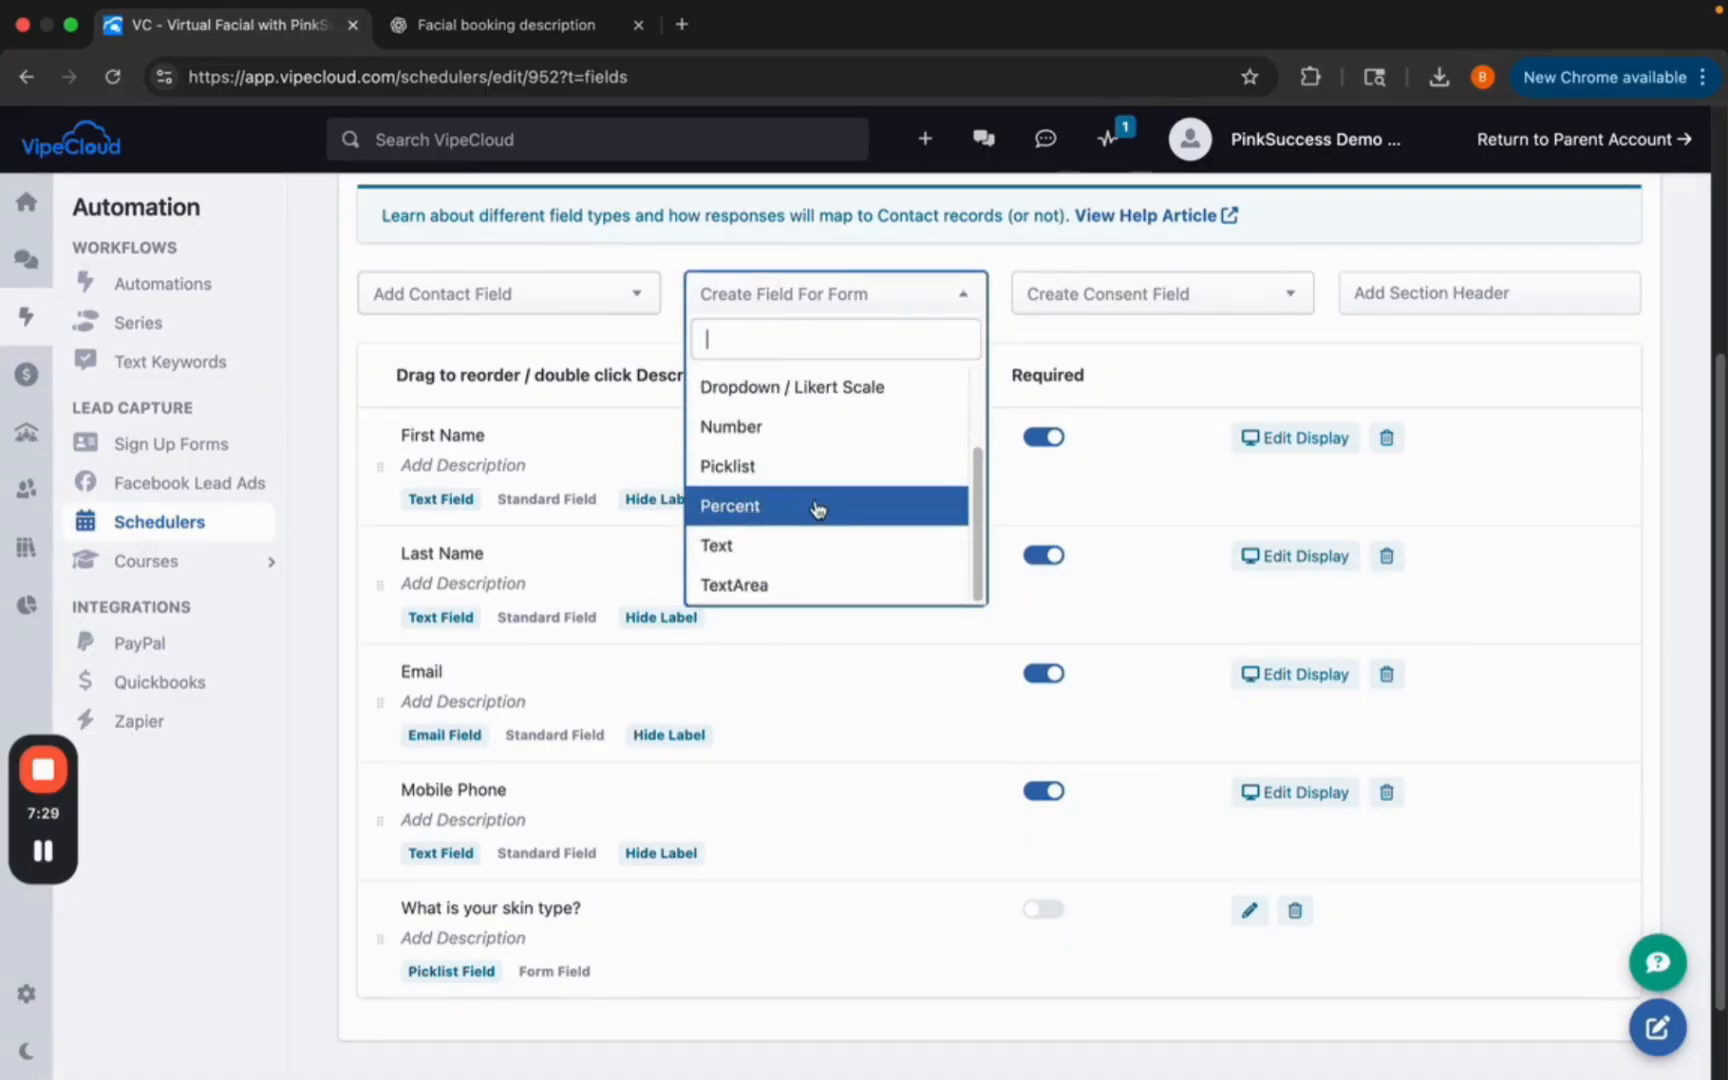
scroll(818, 512, "up", 1)
scroll(790, 522, "down", 1)
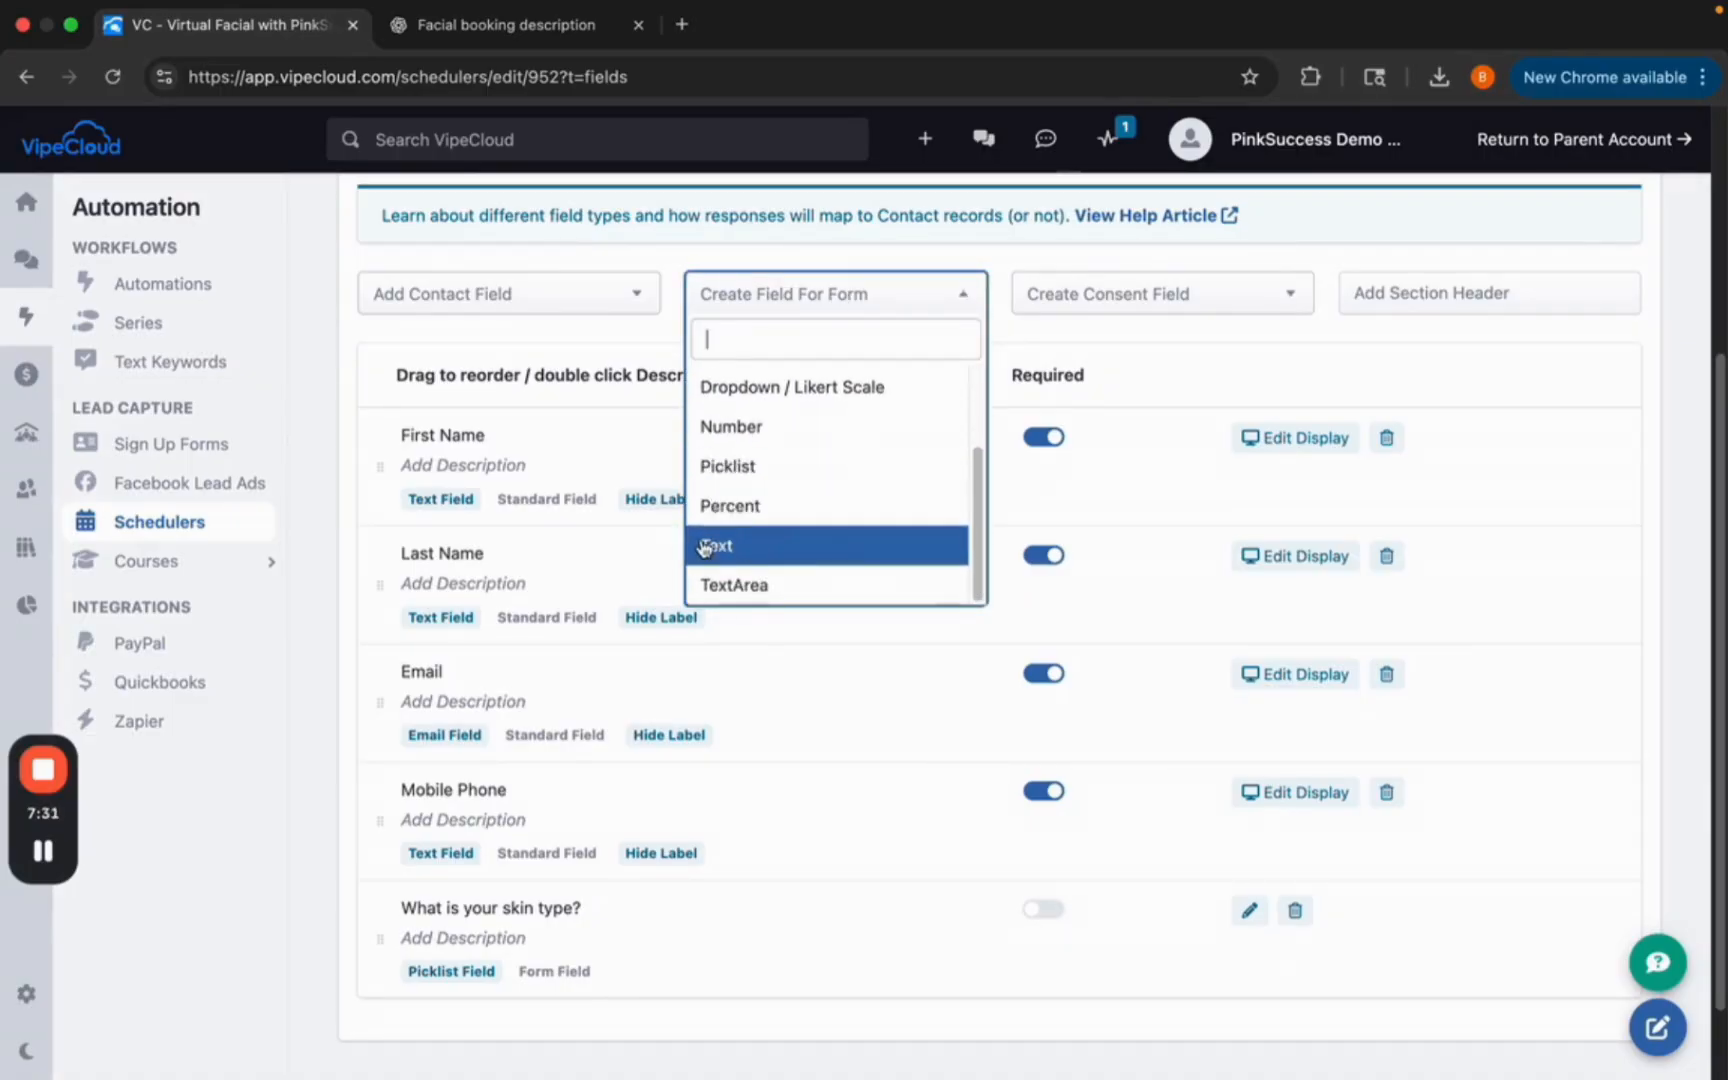
left_click(767, 583)
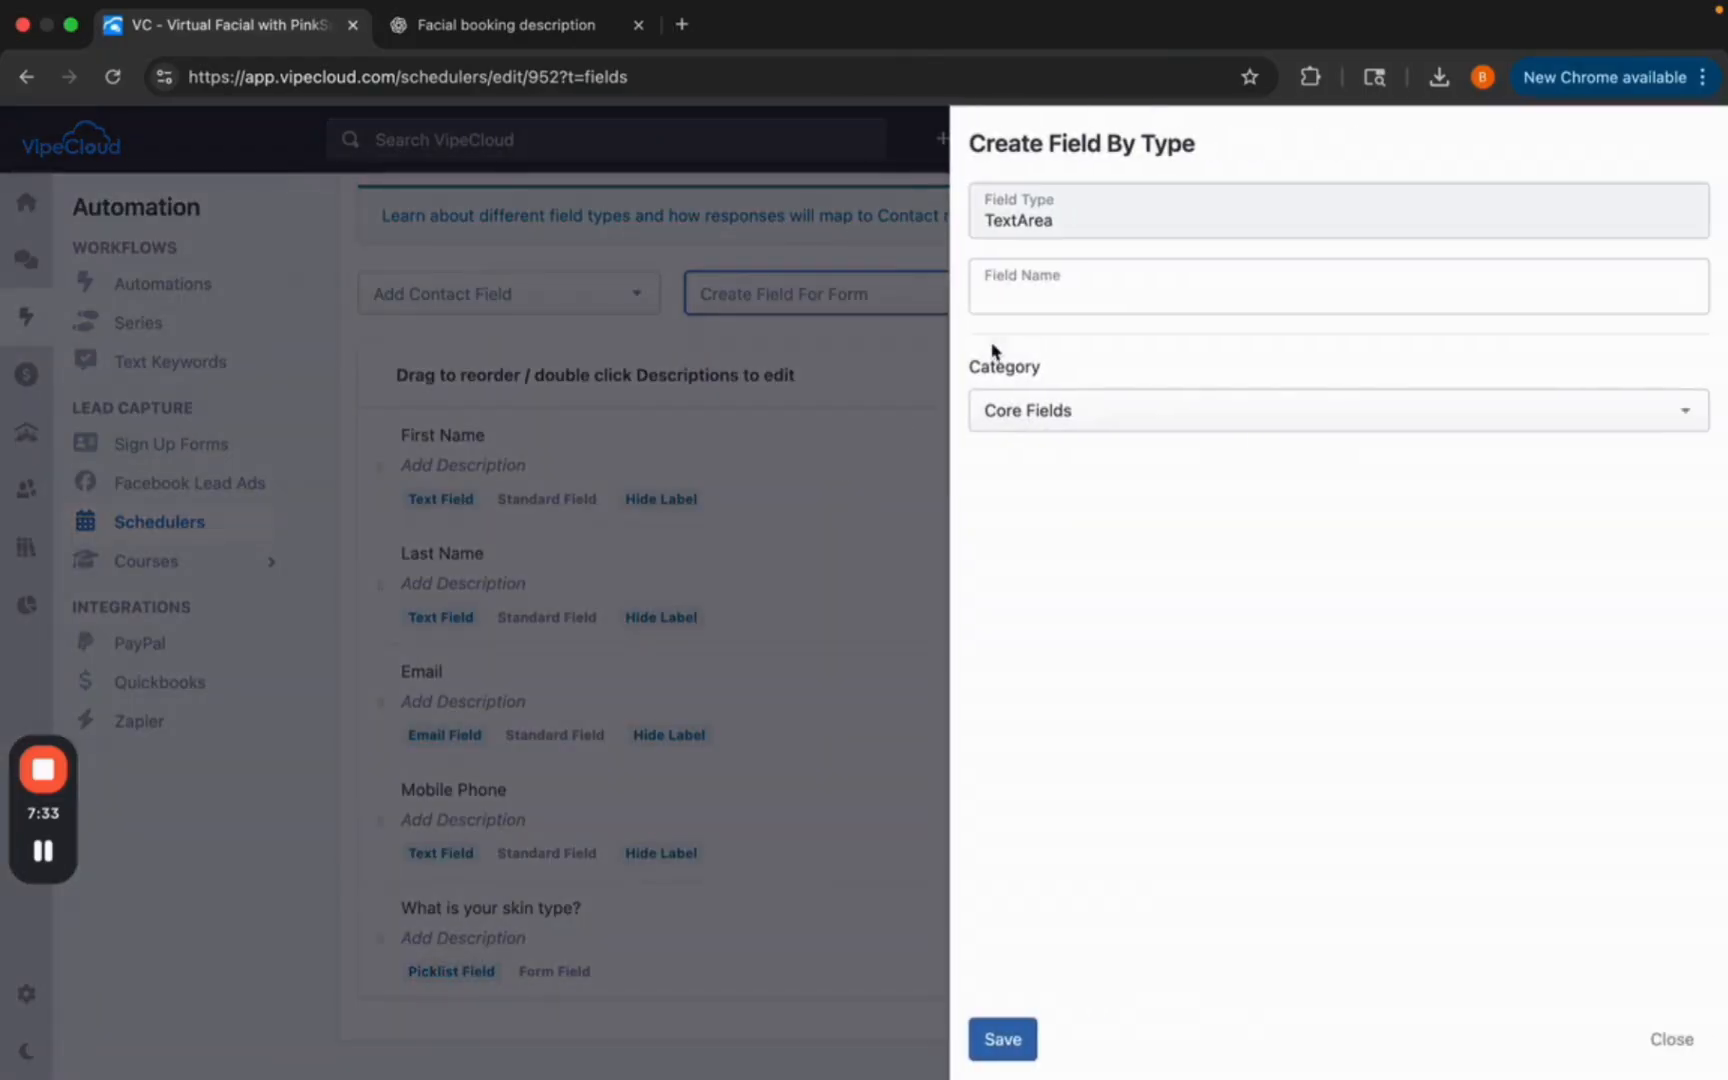
left_click(1016, 294)
type("What is")
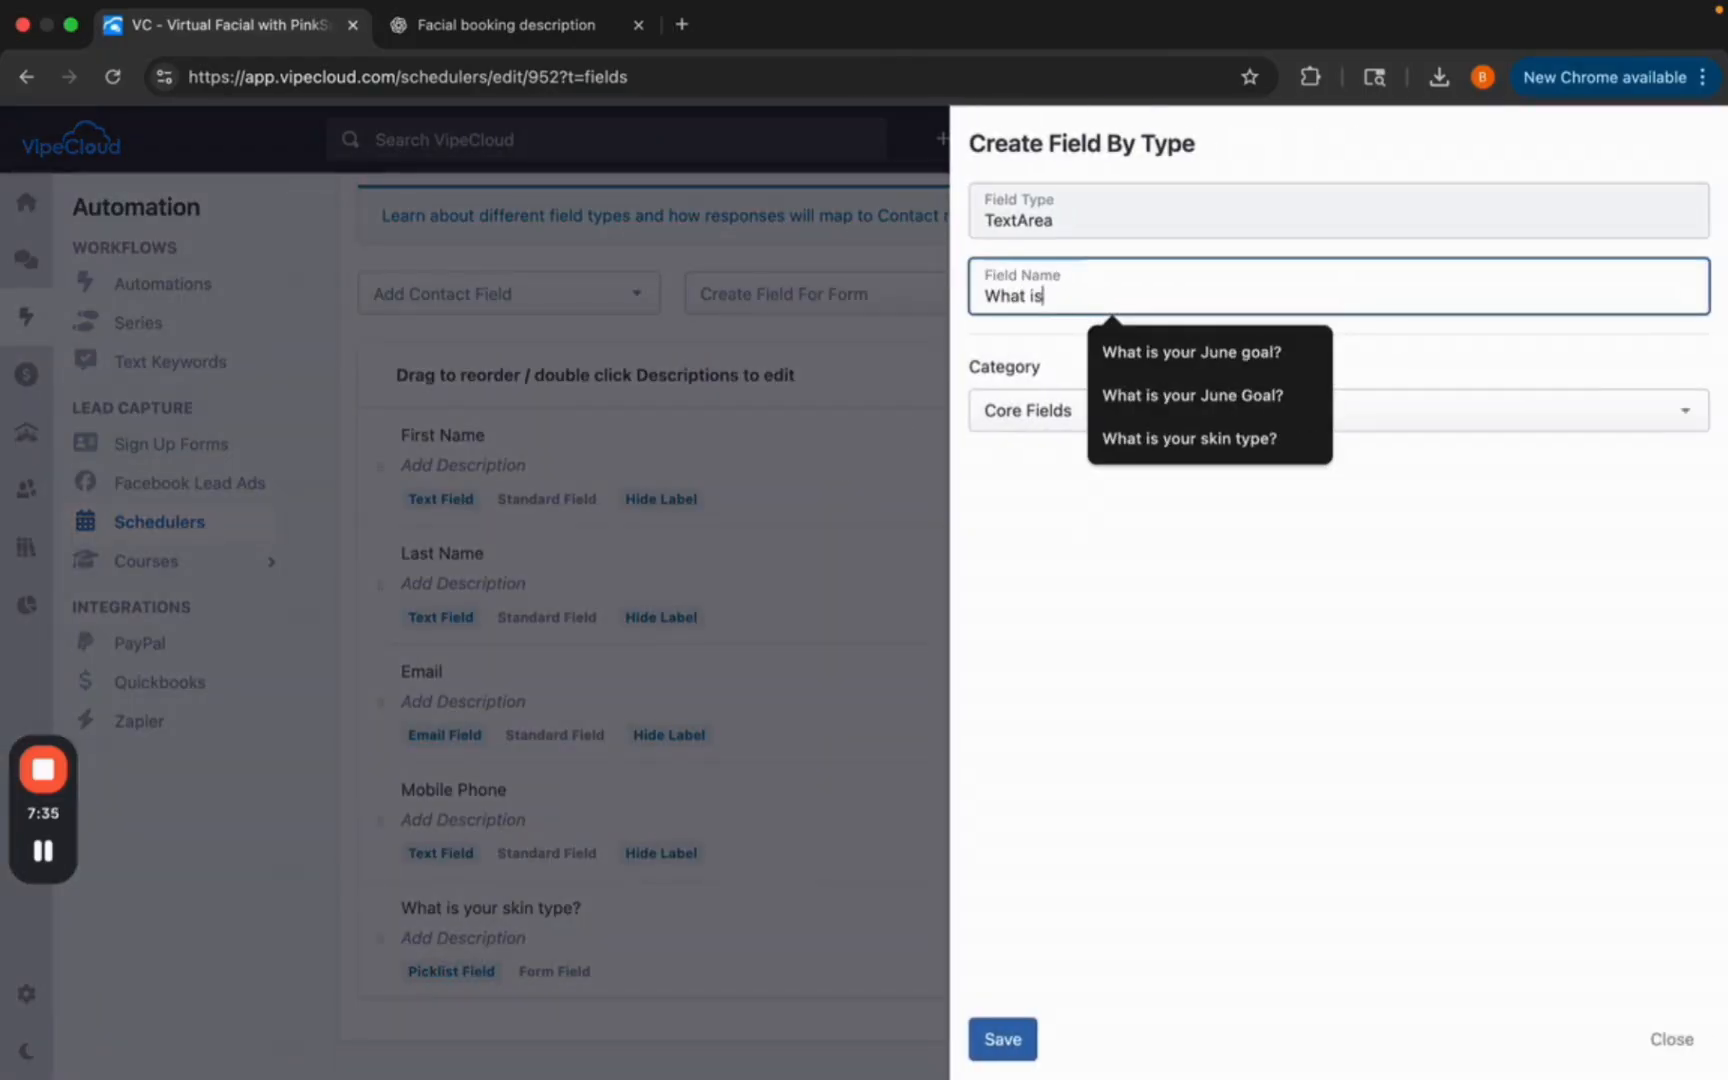
type(" your skincare concern?")
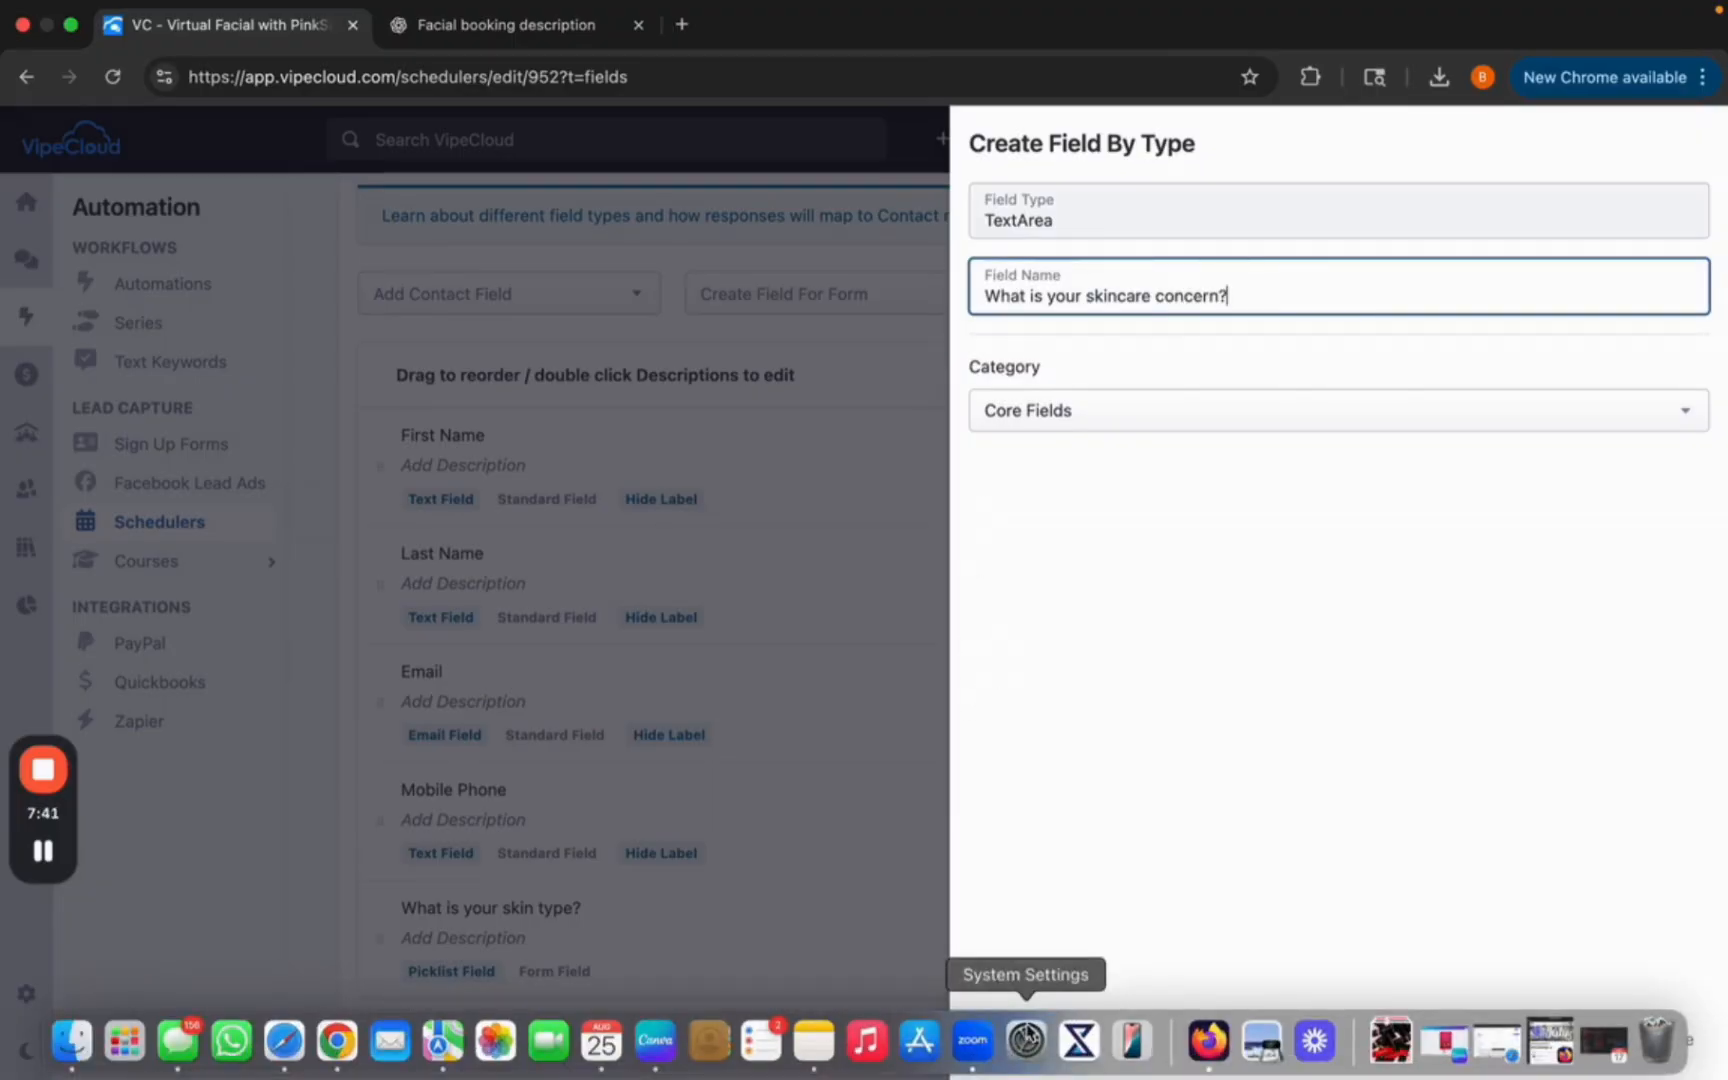
left_click(1003, 1041)
scroll(883, 949, "down", 3)
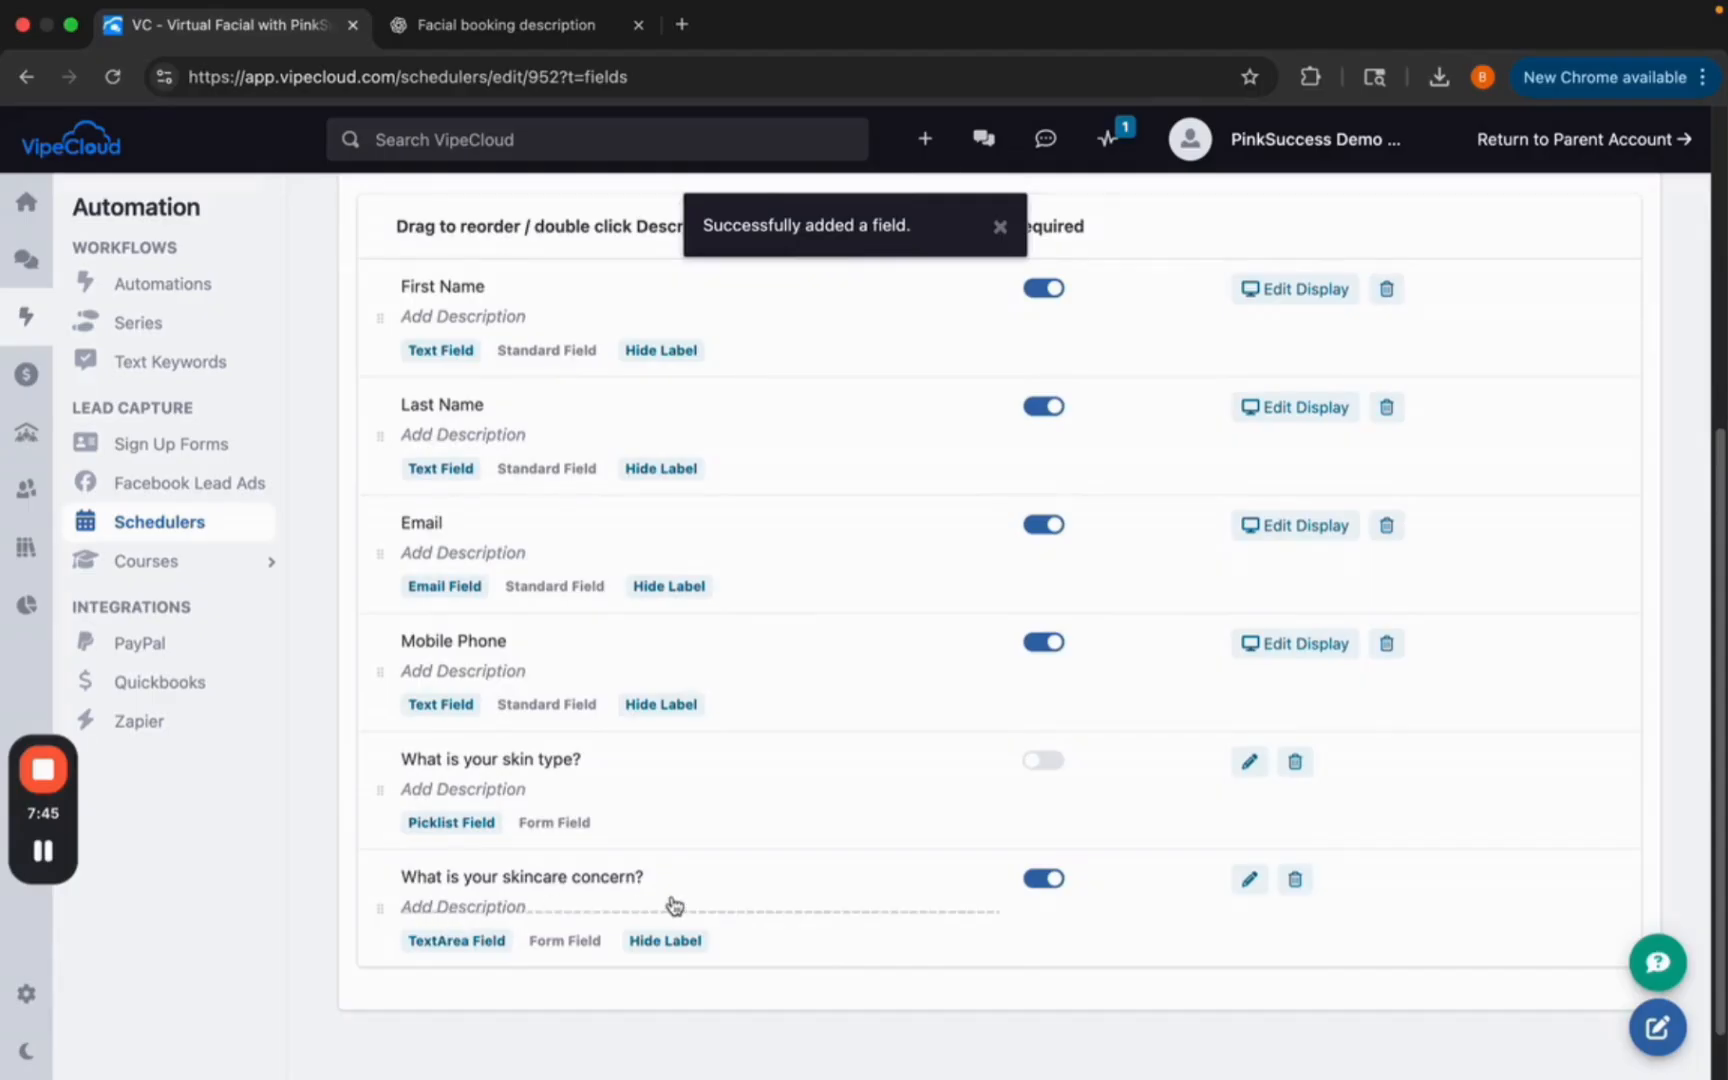
scroll(761, 705, "up", 5)
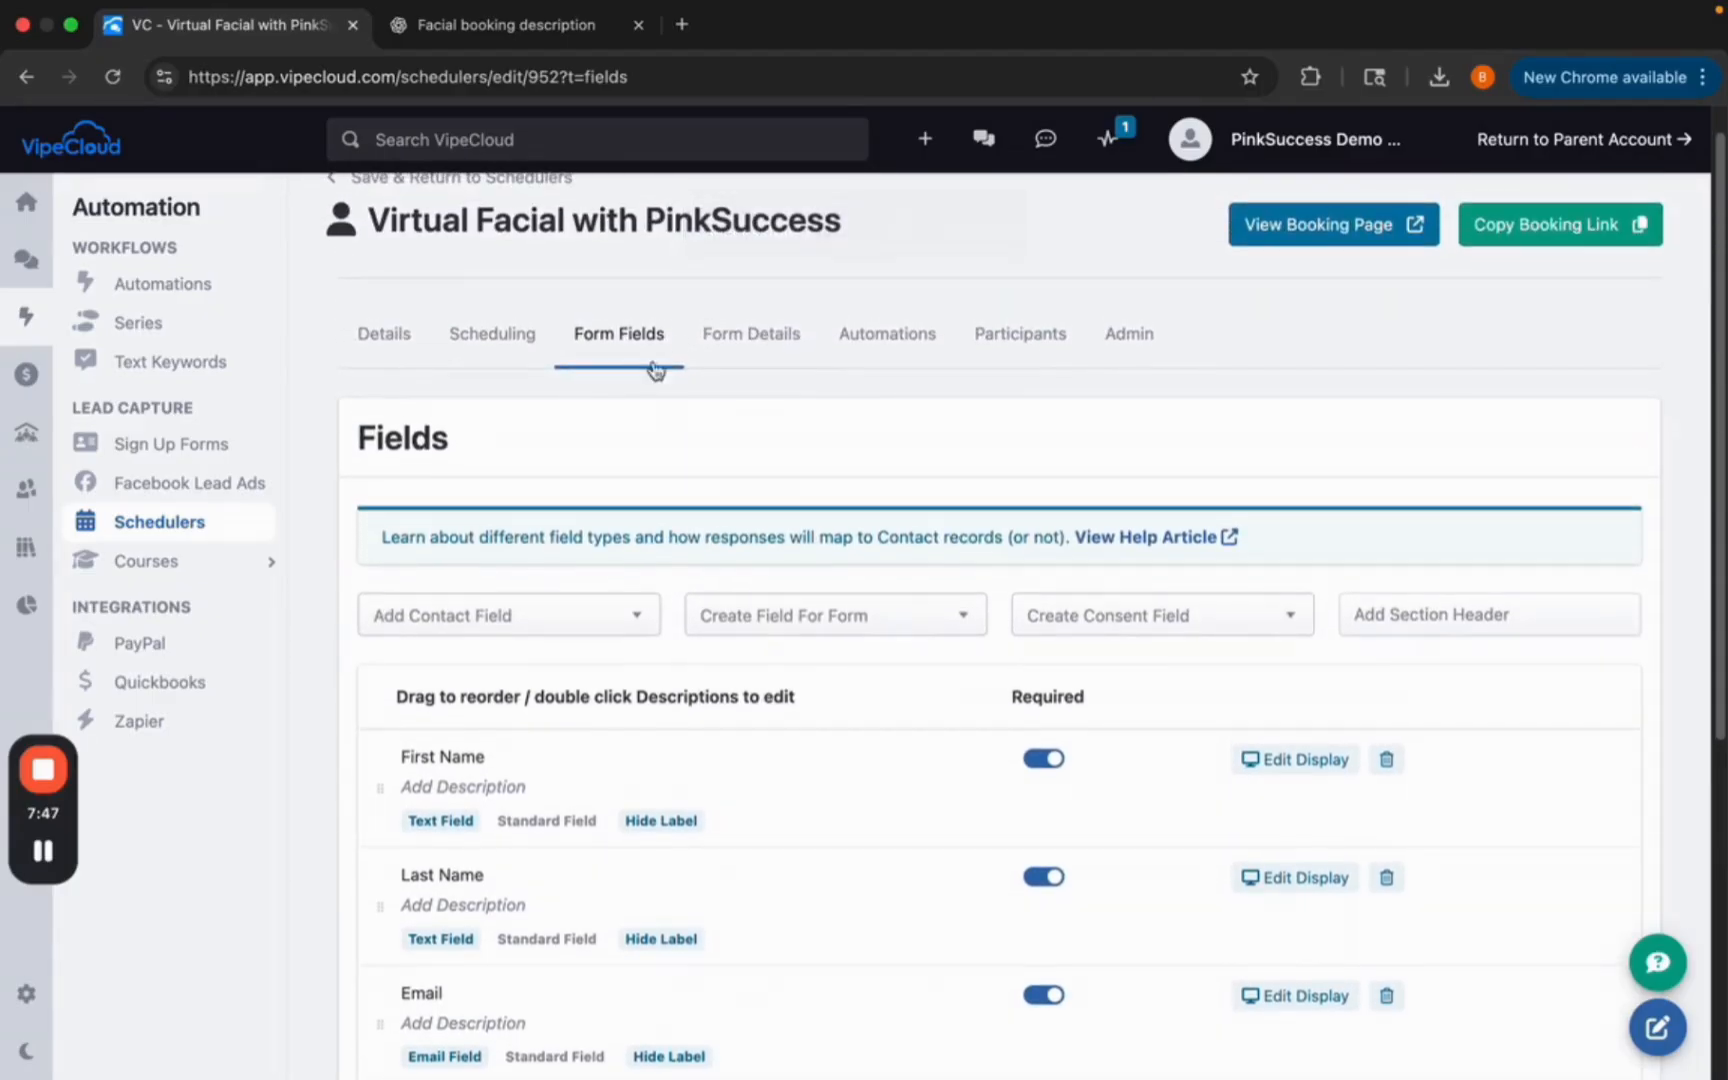
left_click(860, 616)
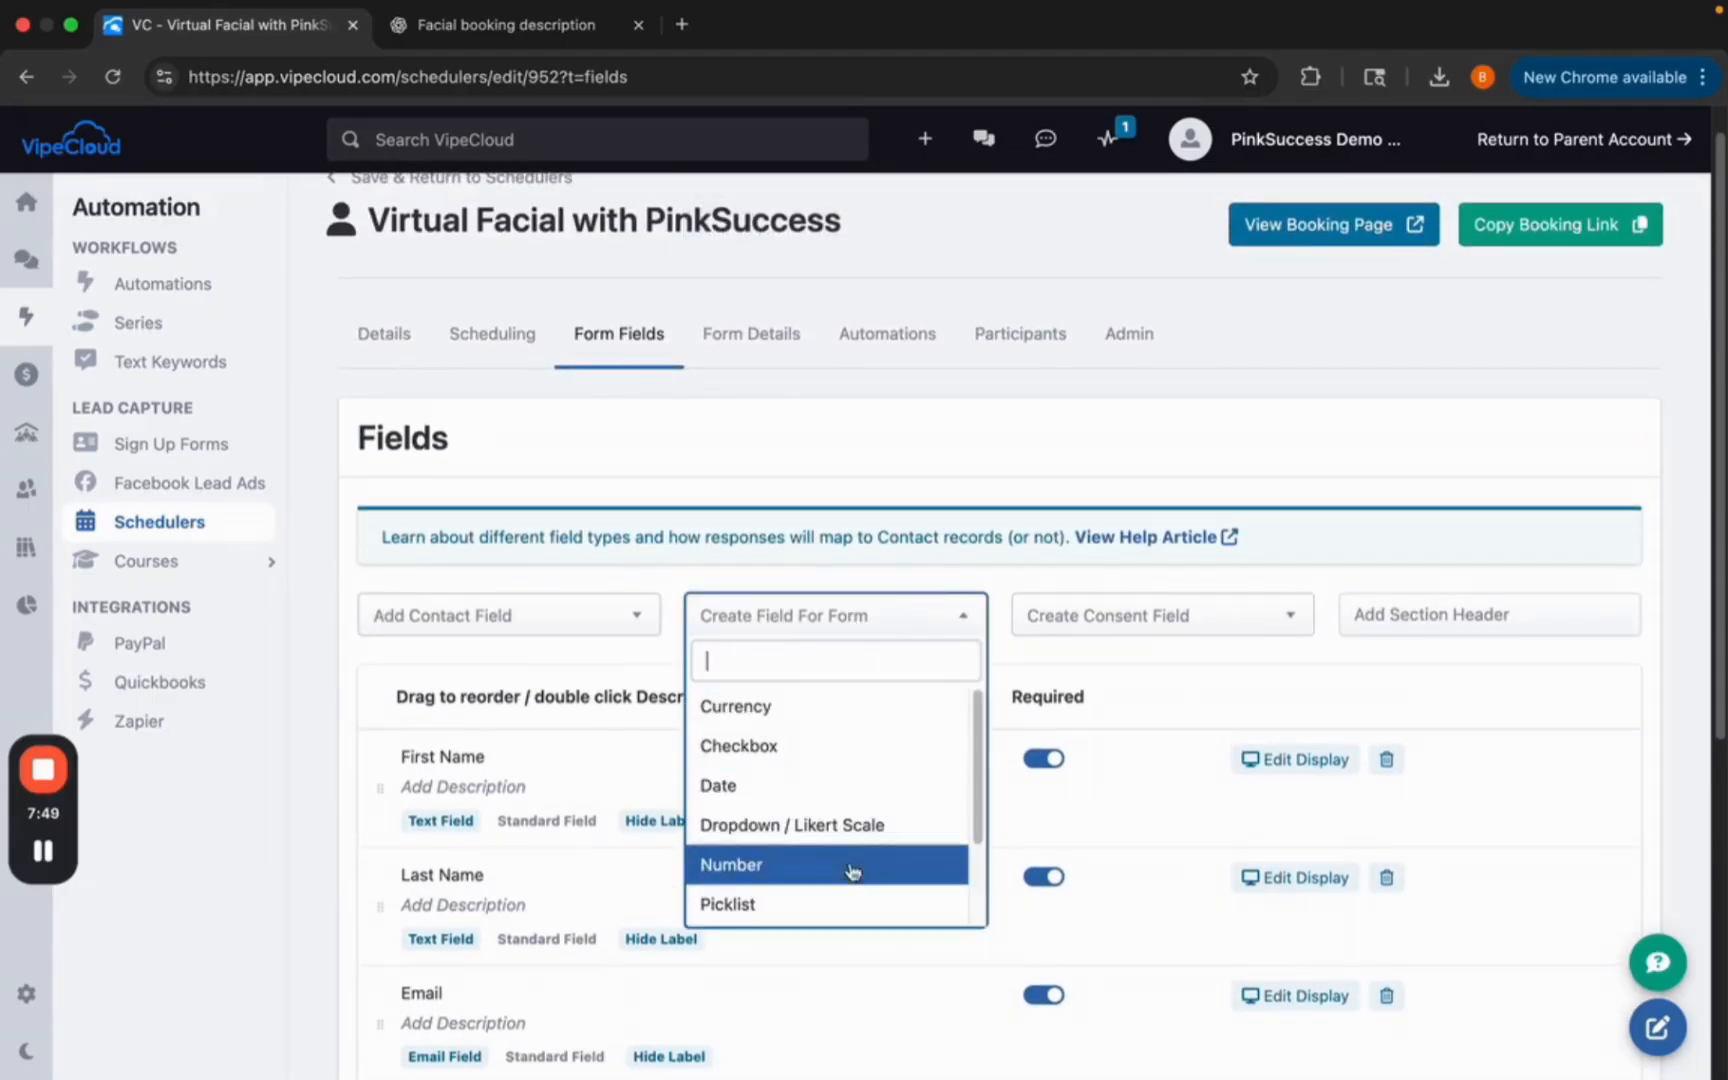
left_click(815, 440)
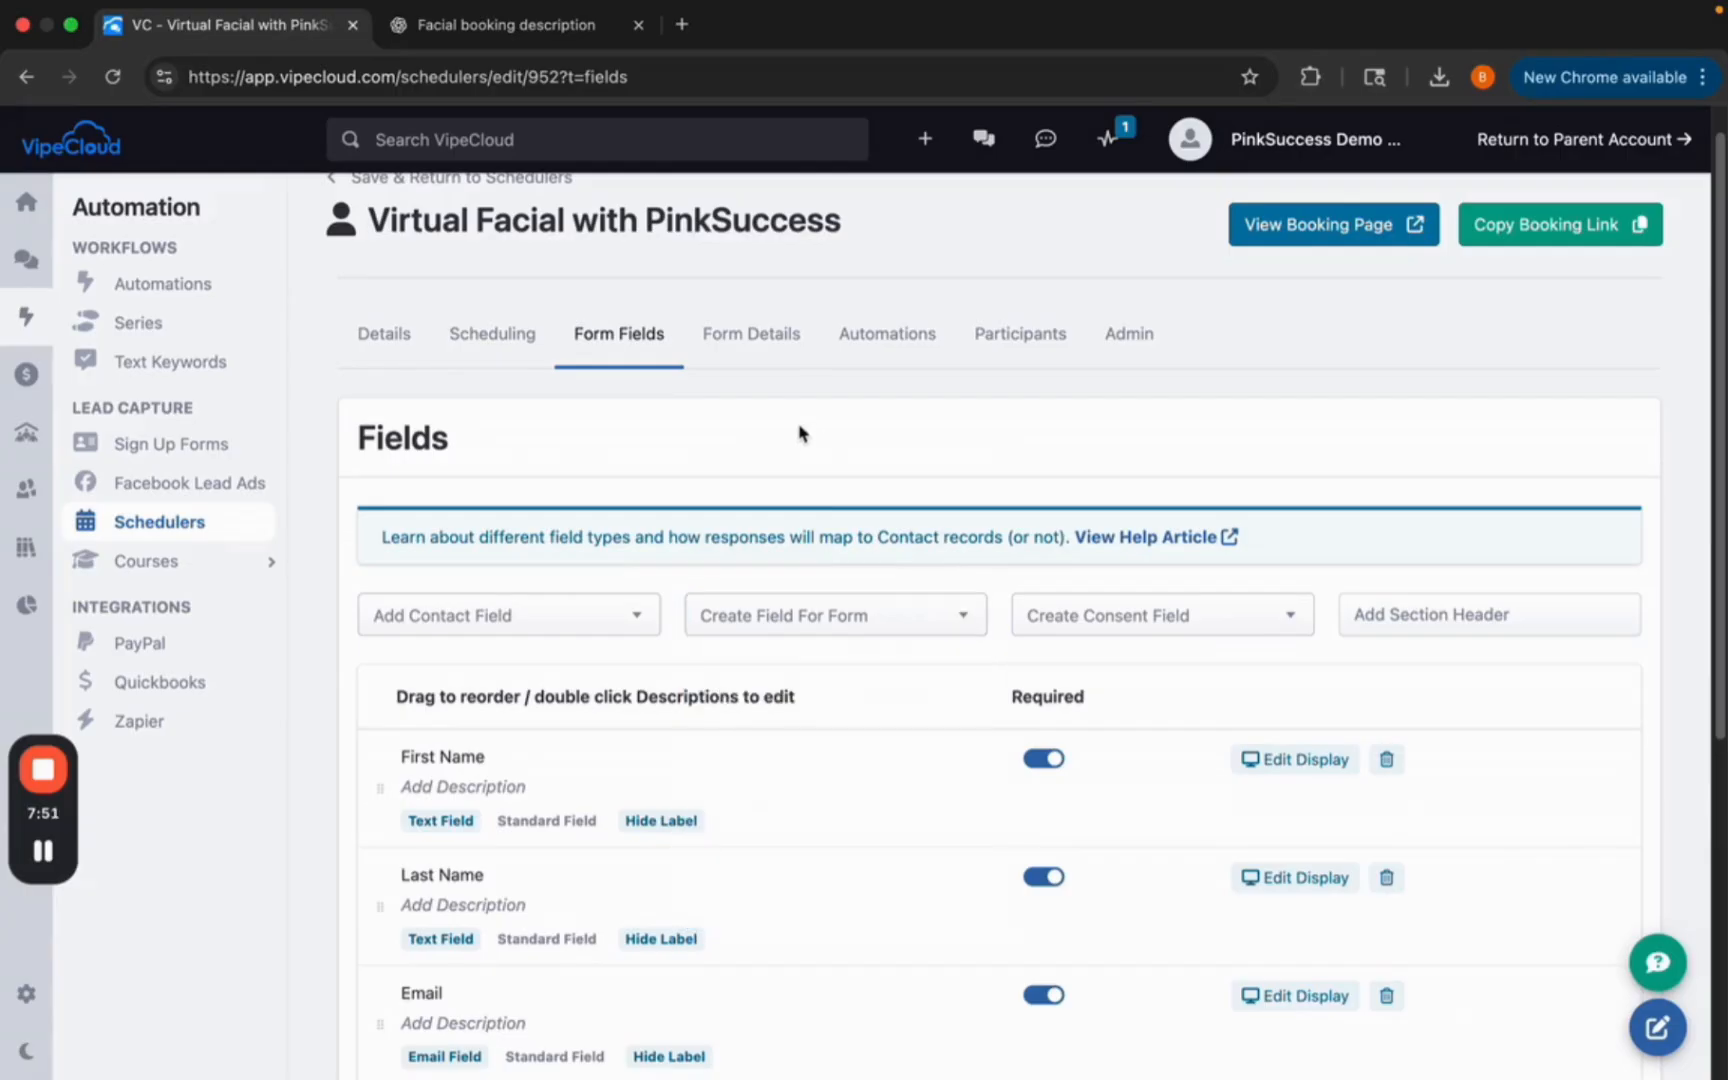
Open the scheduler's form details and change the Schedule button type to the solid pink-purple style.
left_click(729, 331)
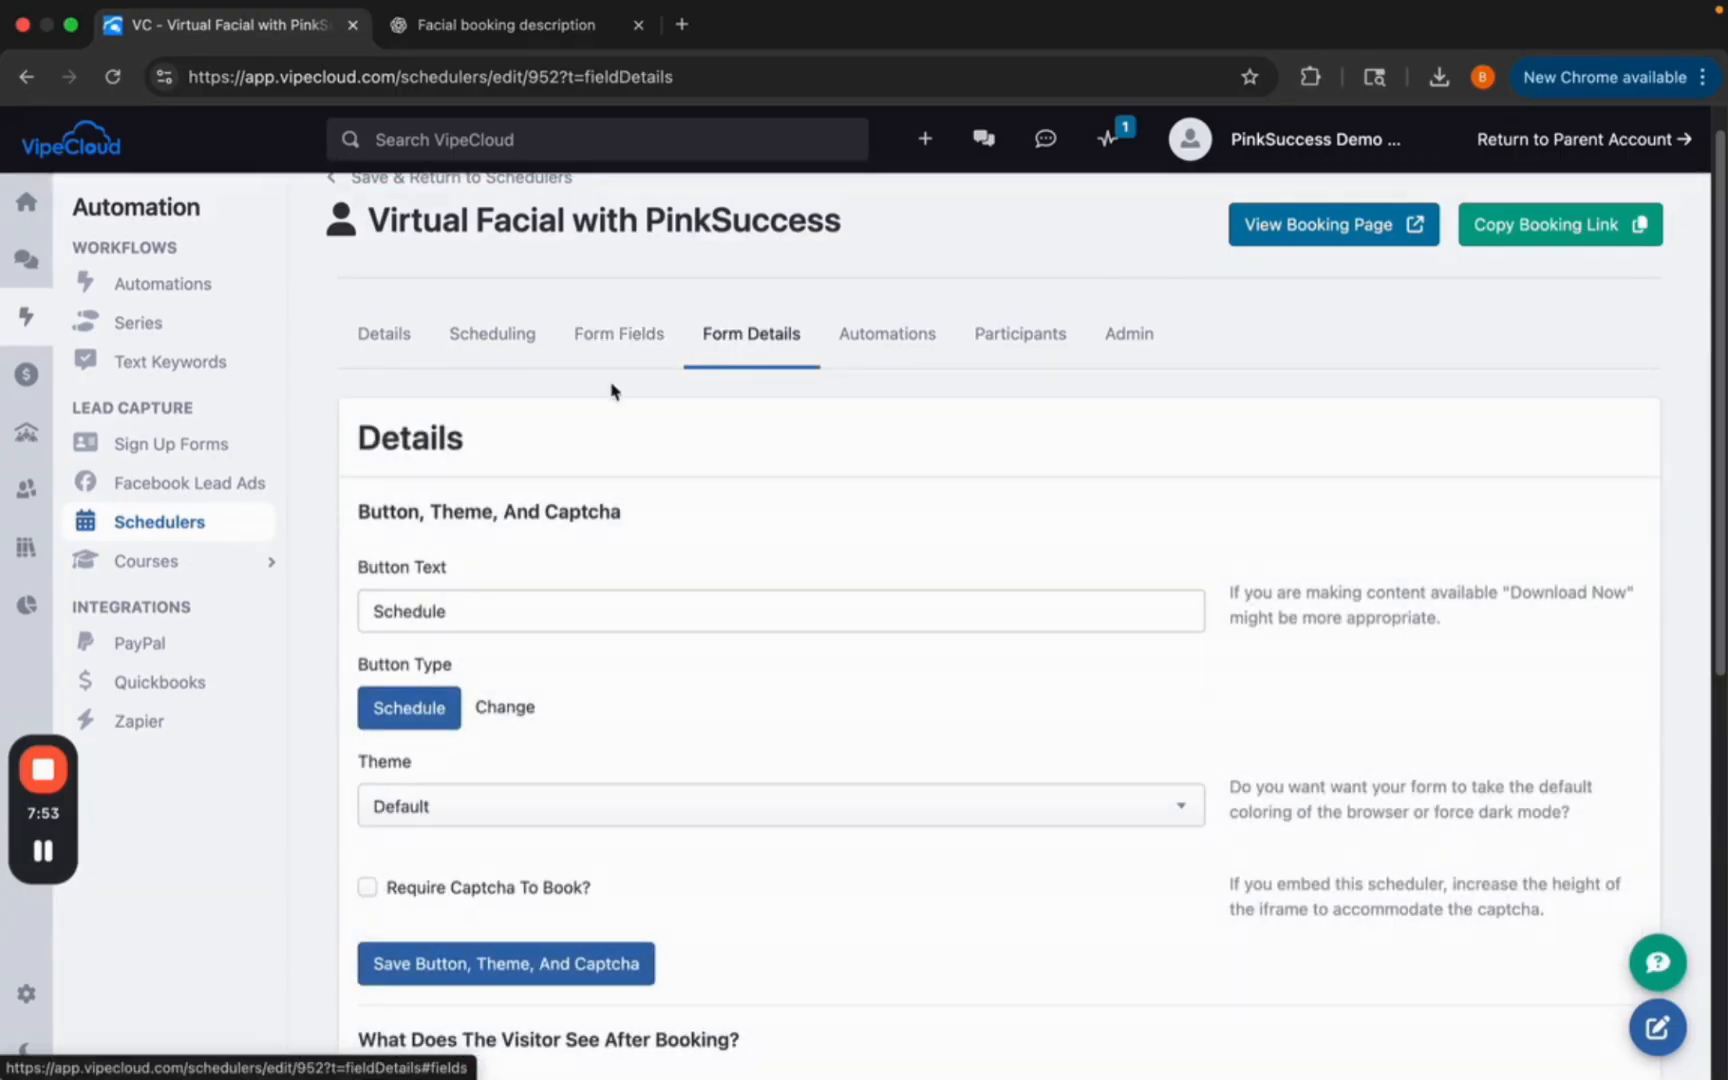
scroll(998, 562, "down", 3)
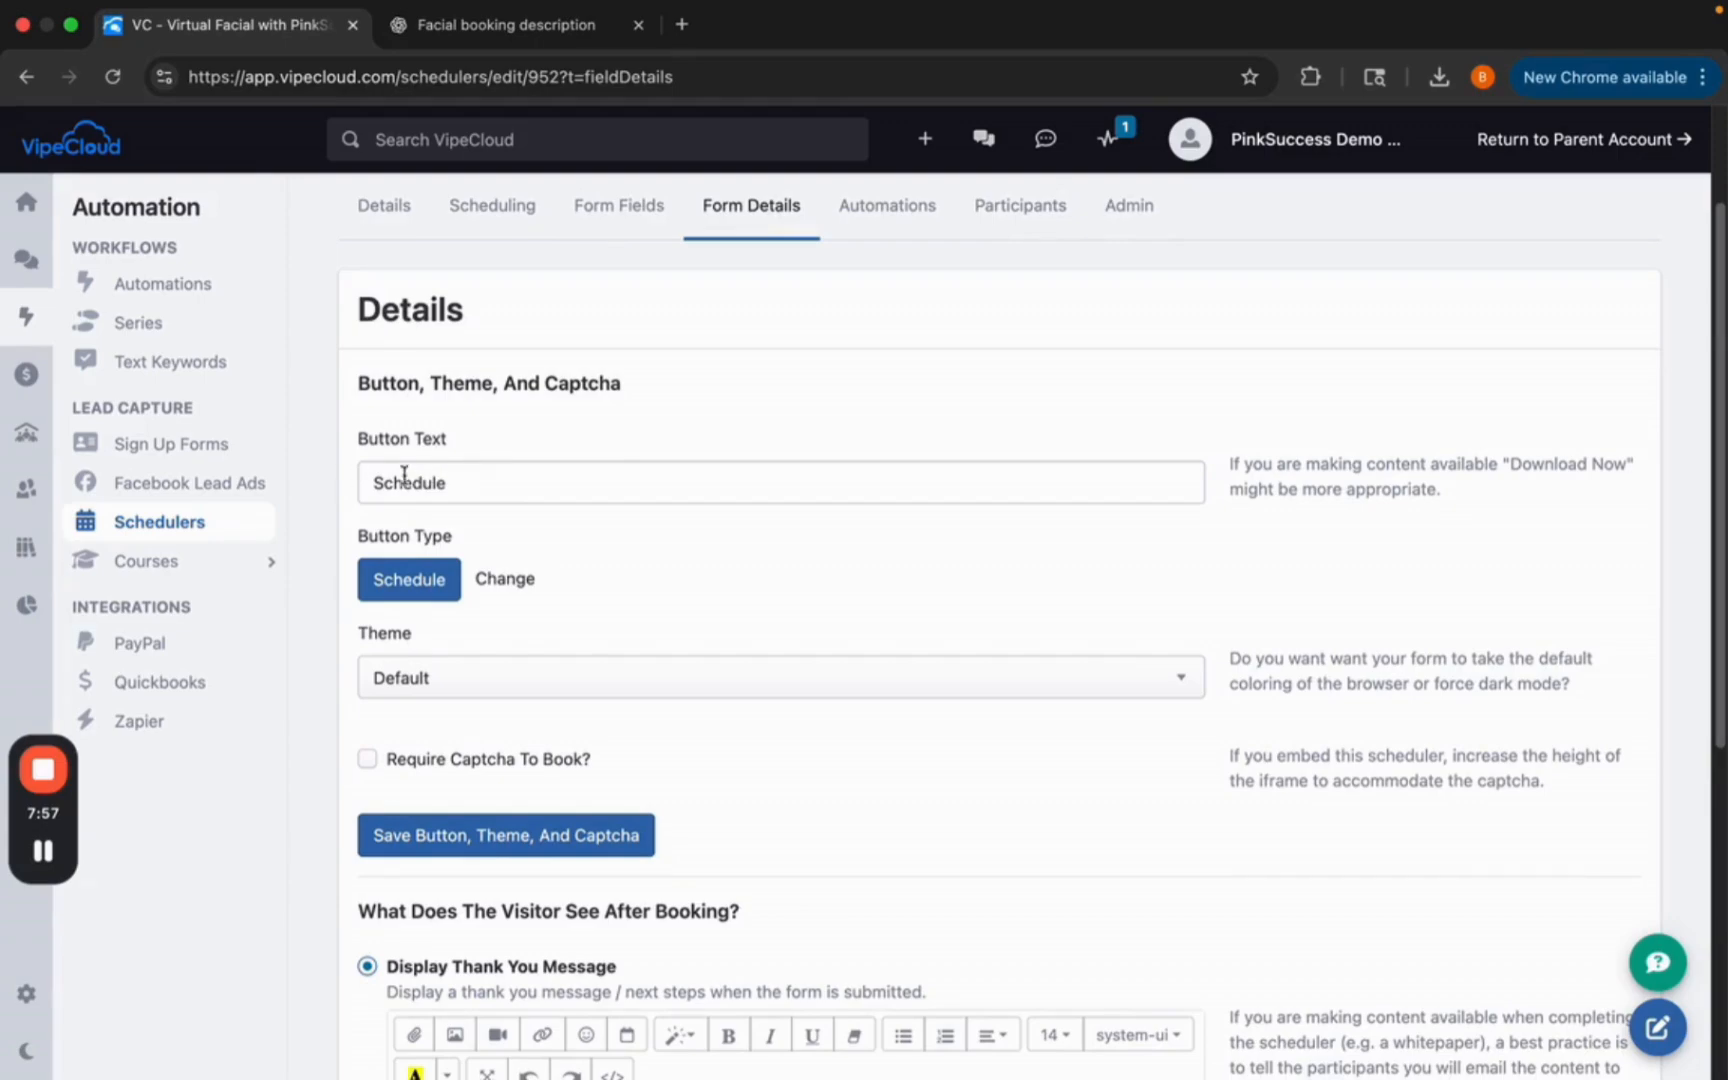
left_click(497, 587)
left_click(494, 586)
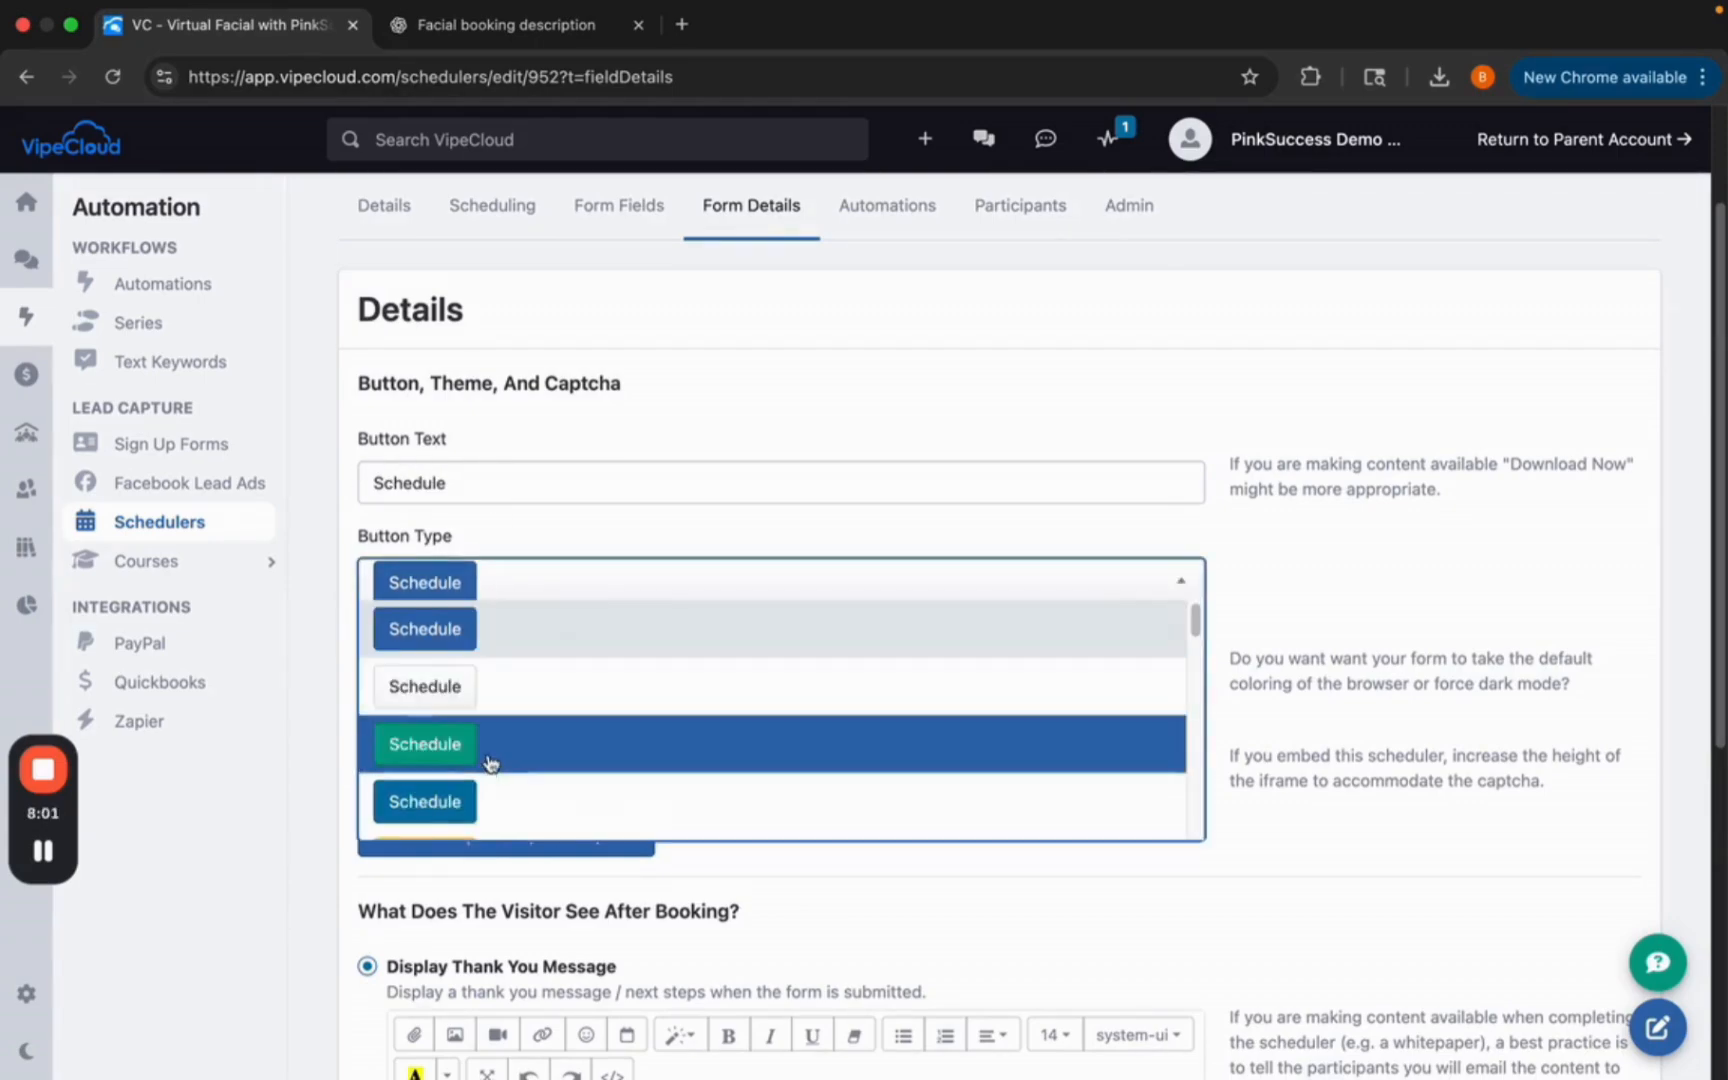
scroll(652, 762, "down", 5)
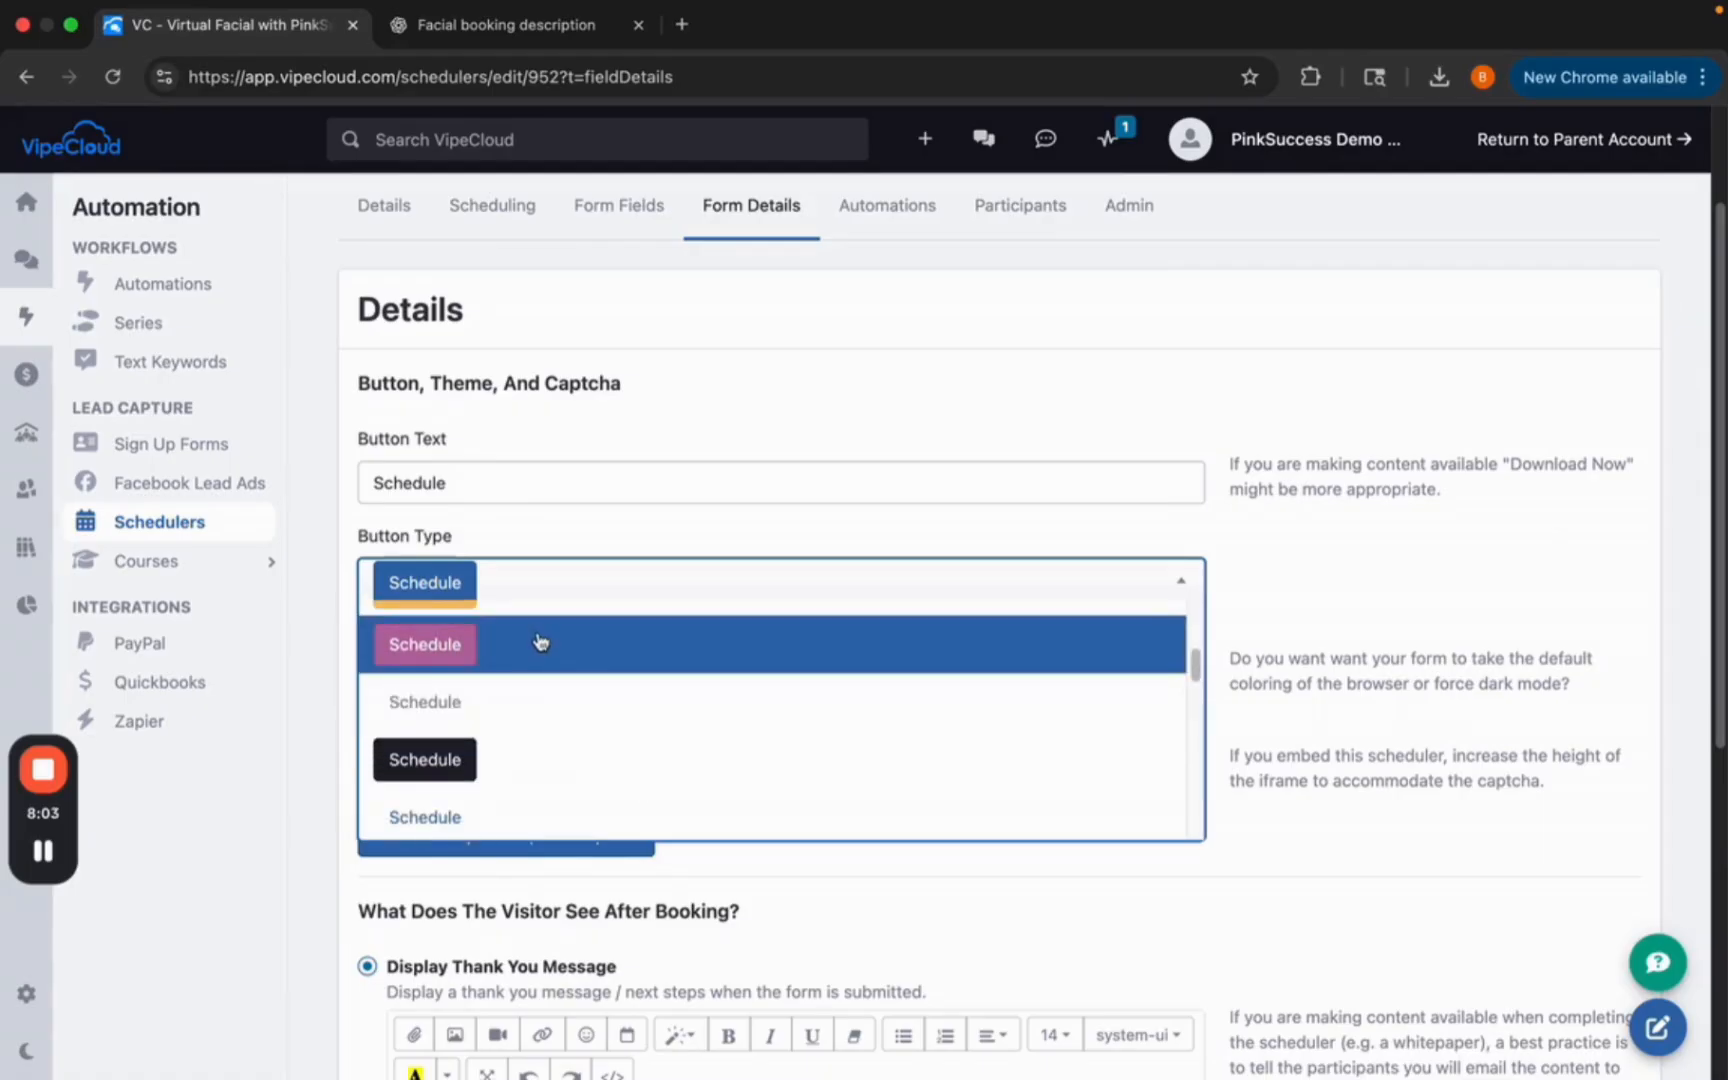
left_click(540, 645)
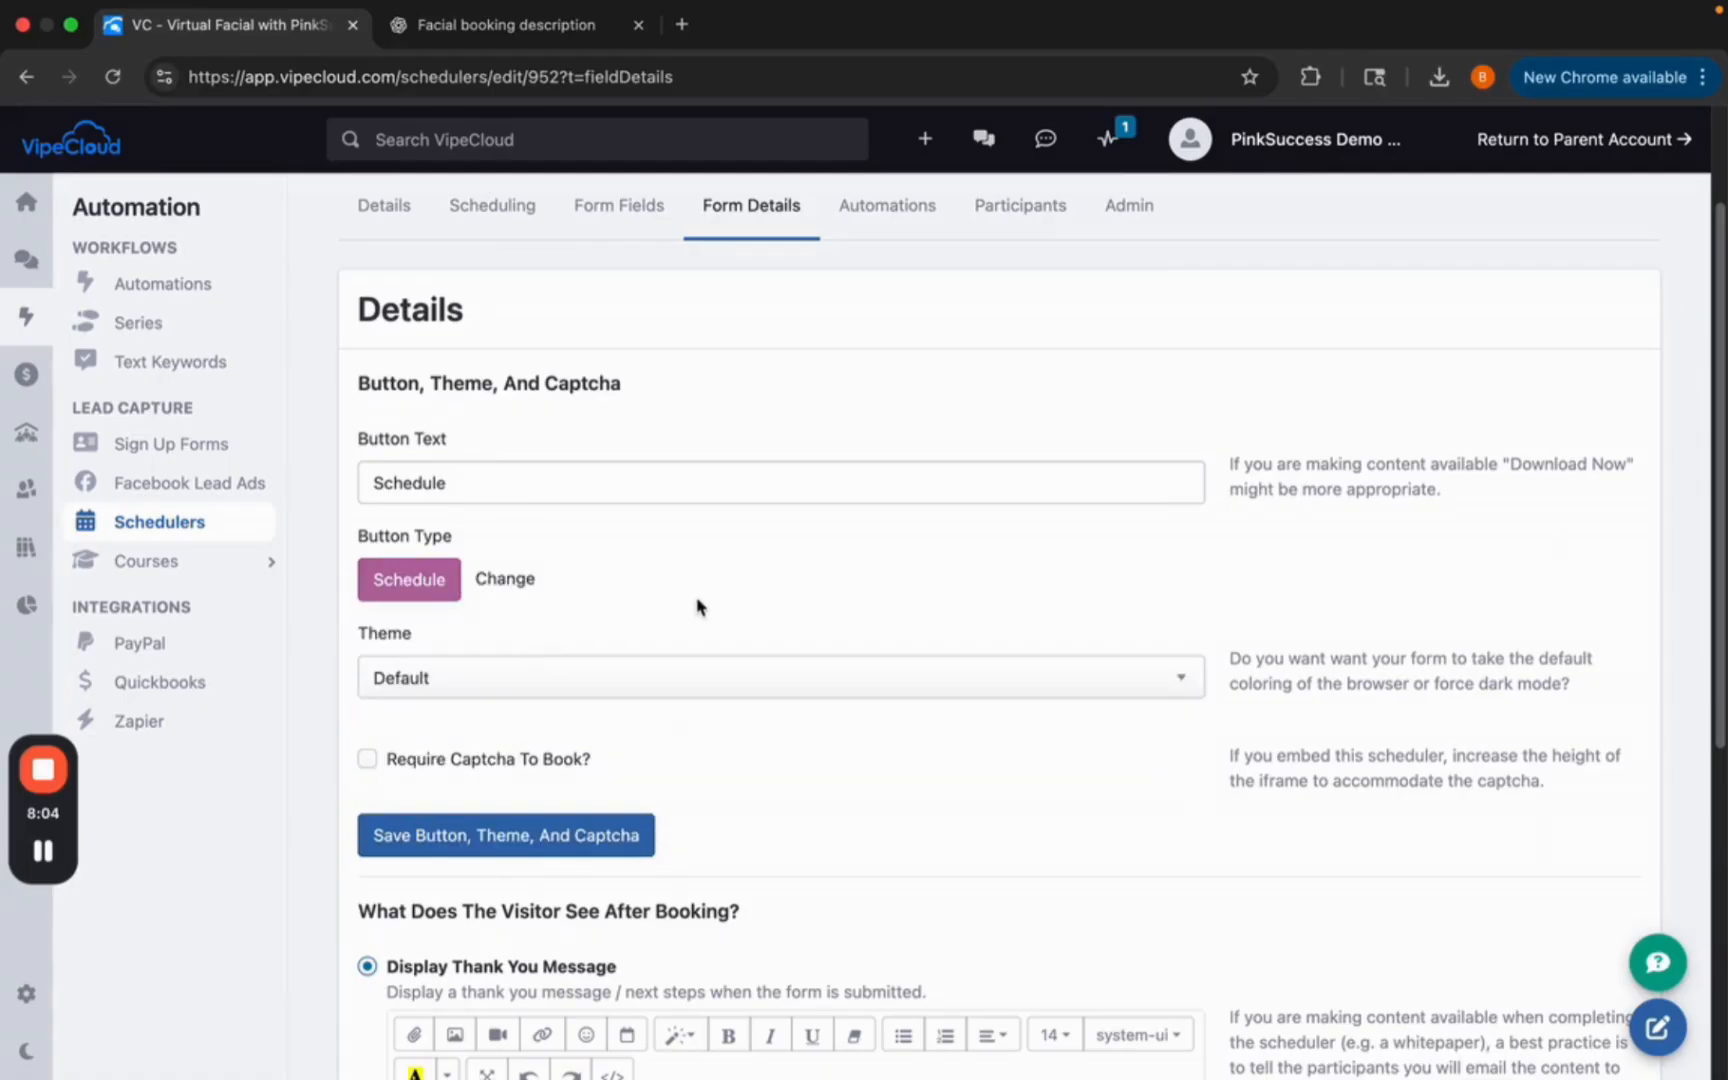
Choose the Default theme for the booking form and save the button, theme and captcha settings.
left_click(680, 680)
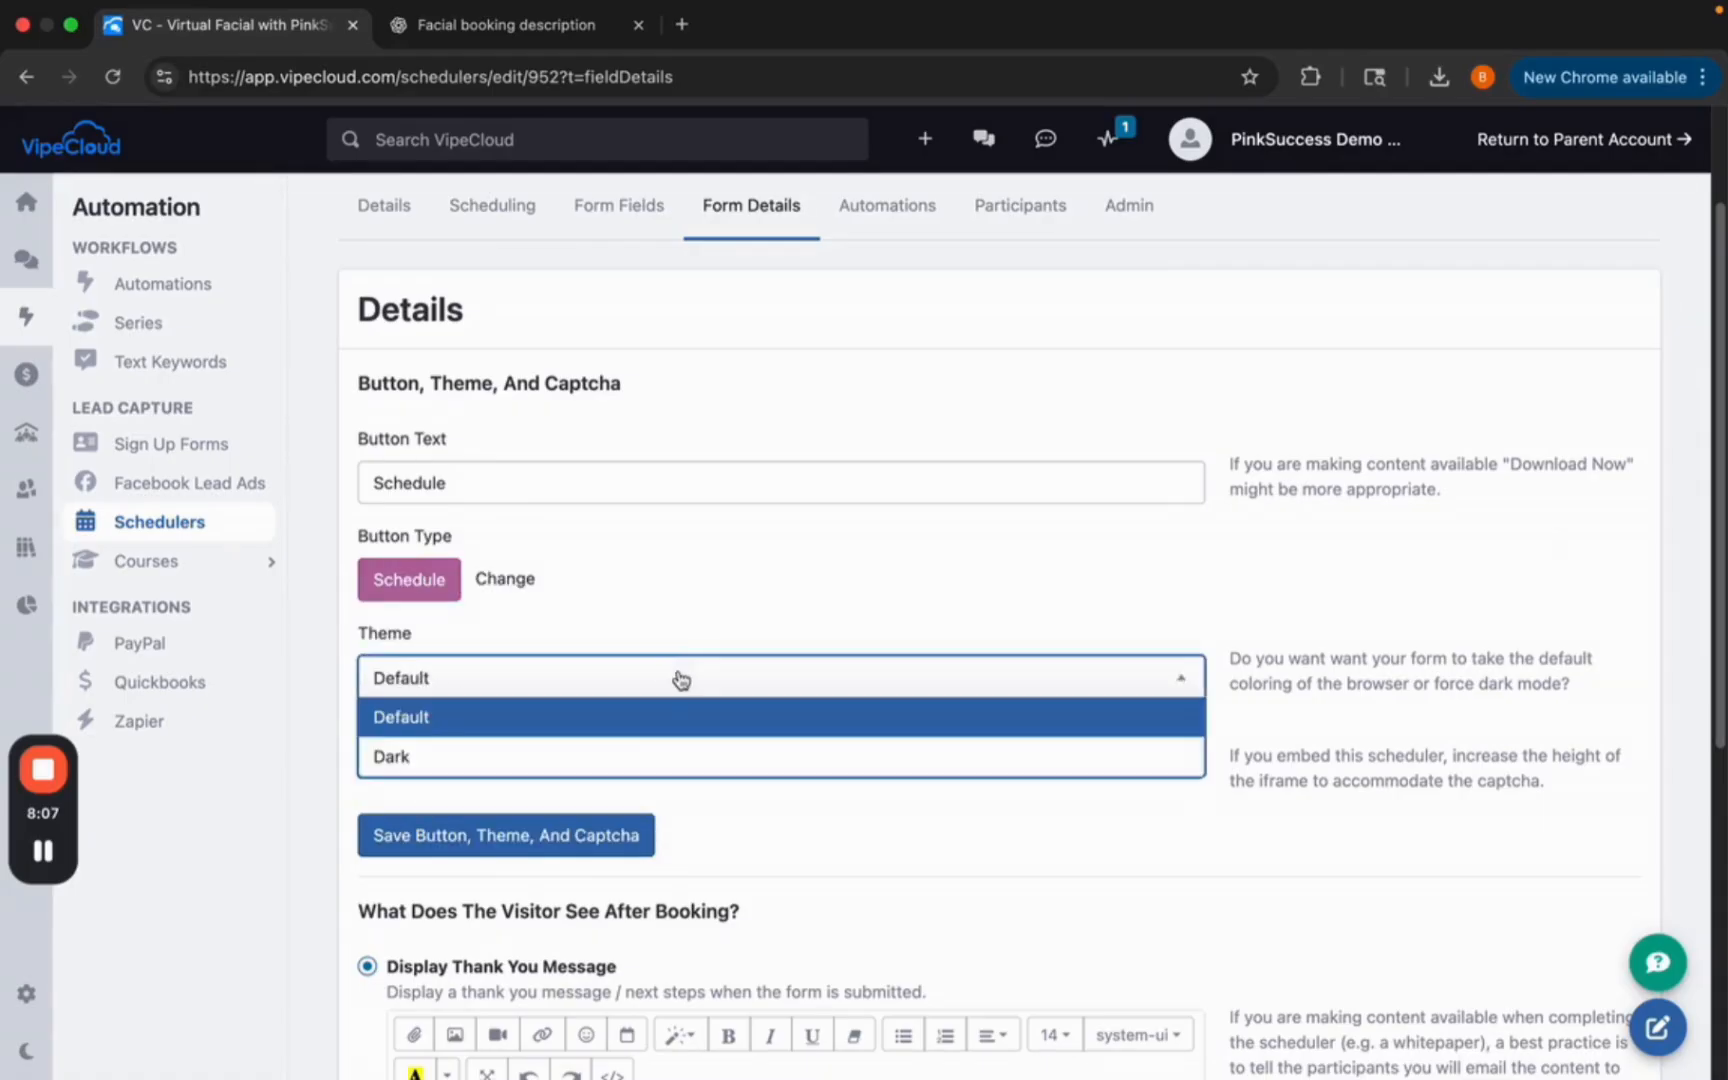
left_click(630, 716)
scroll(679, 629, "down", 3)
scroll(678, 628, "down", 2)
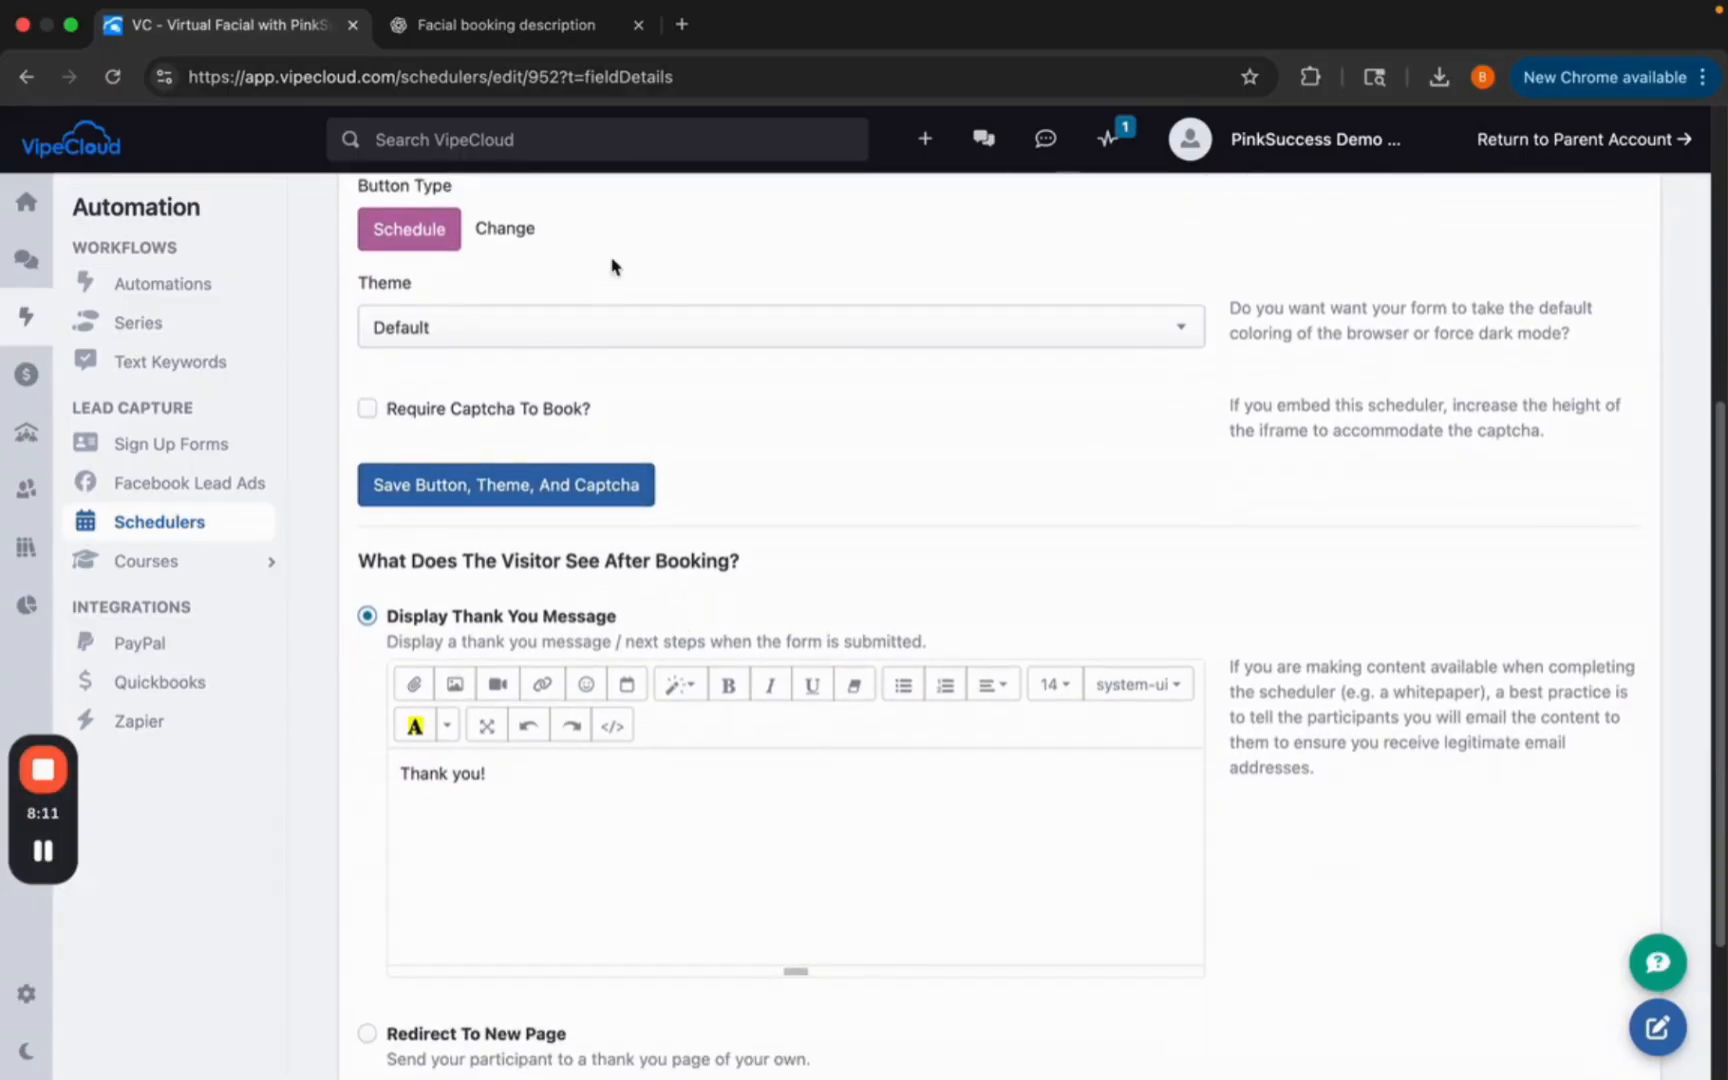
scroll(640, 320, "up", 4)
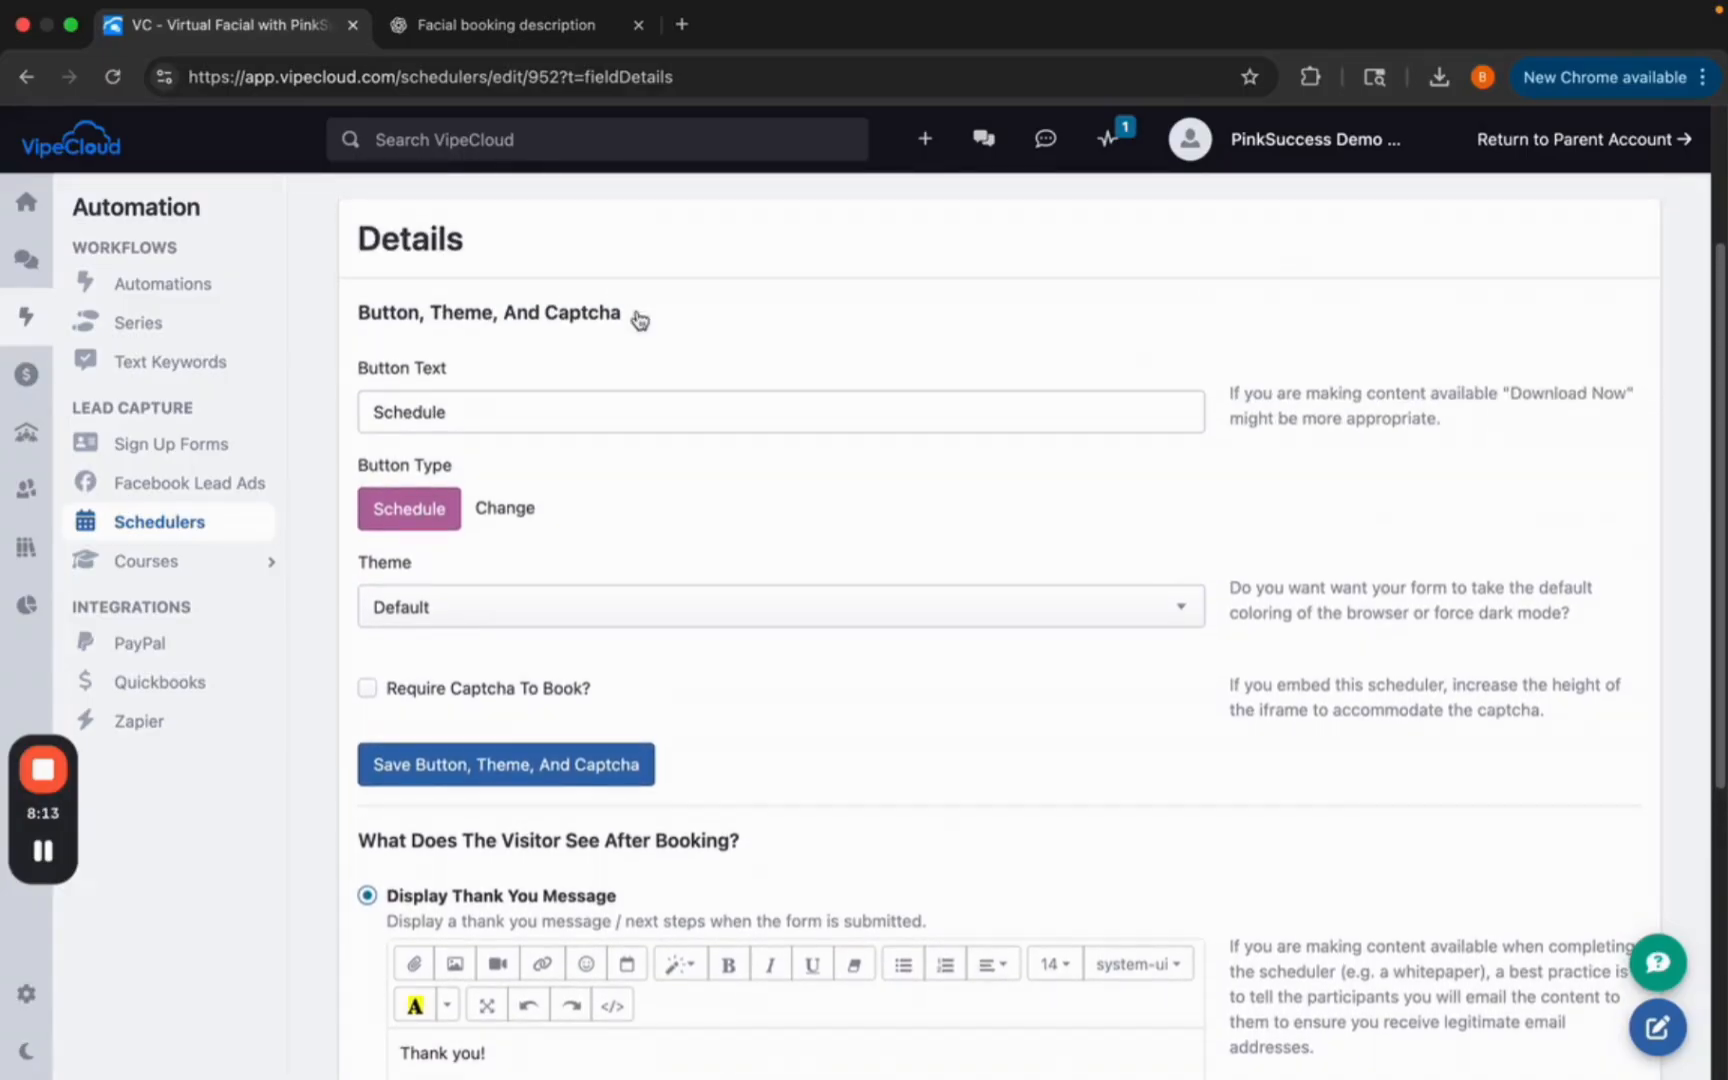
left_click(495, 772)
left_click(537, 777)
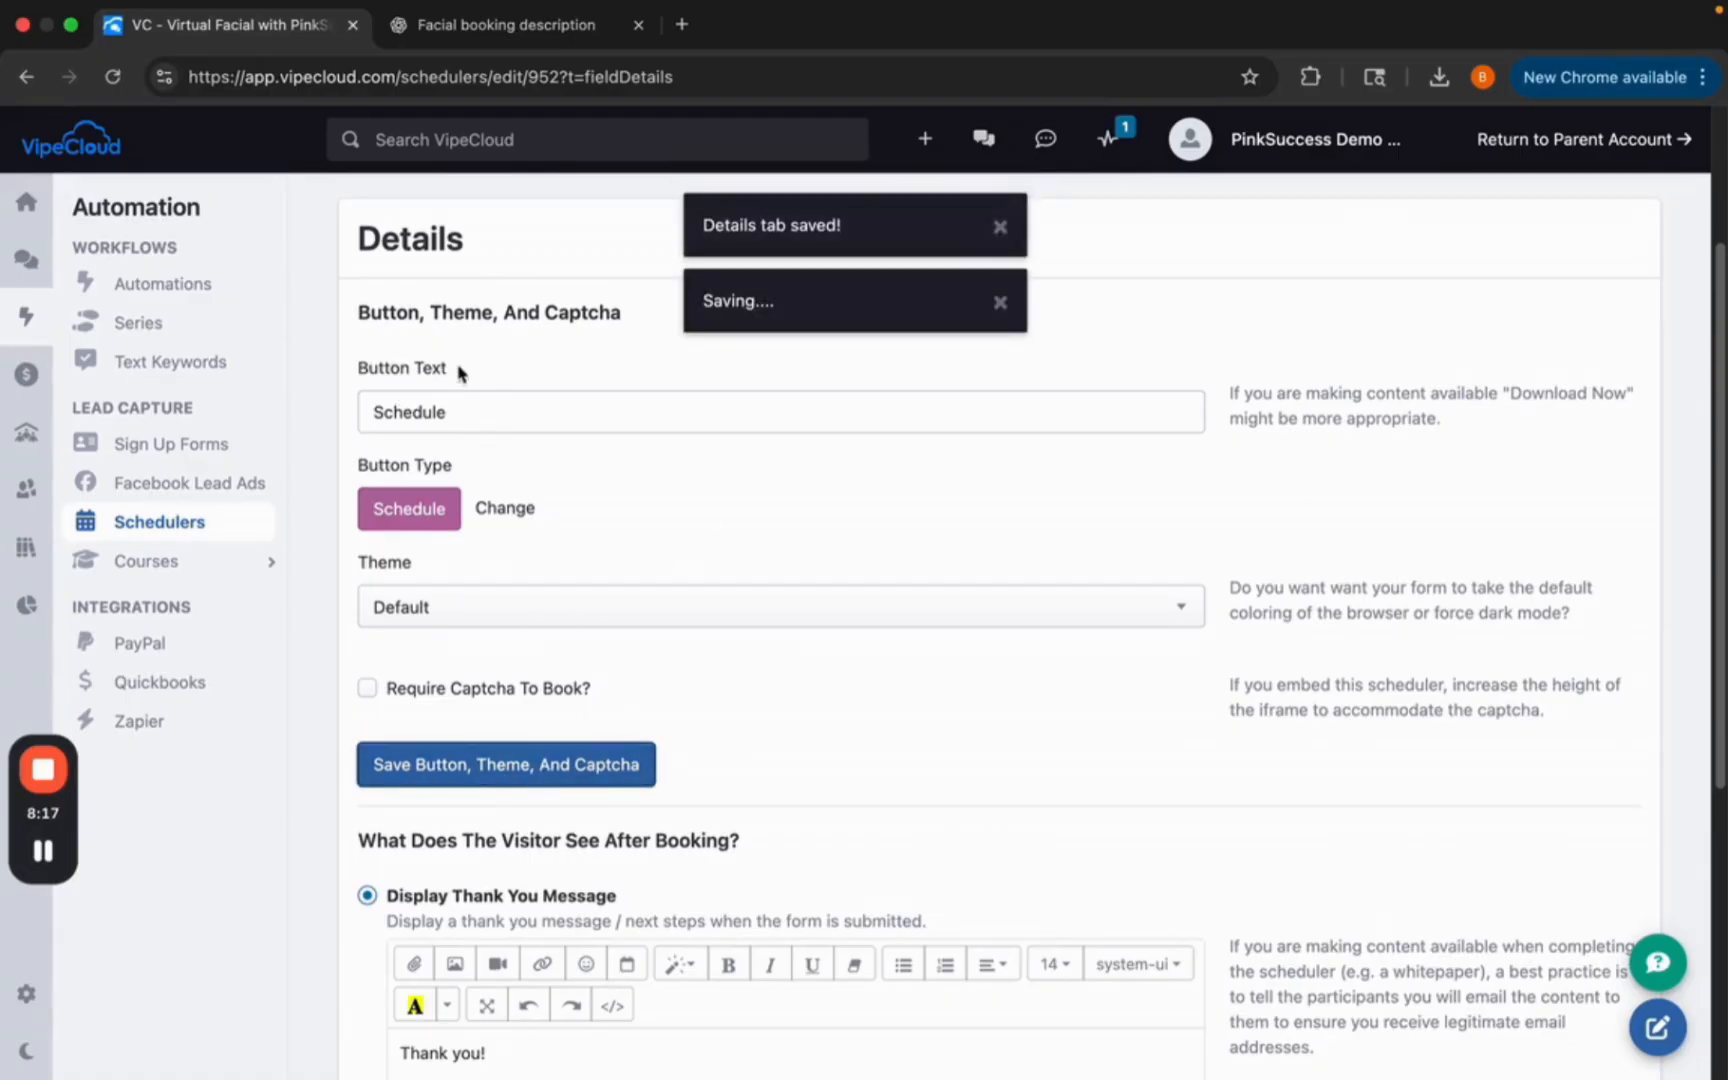
Change the thank-you message to "Thank you for booking with me be sure to check your email for more details! See you soon!" and save it.
scroll(810, 698, "down", 5)
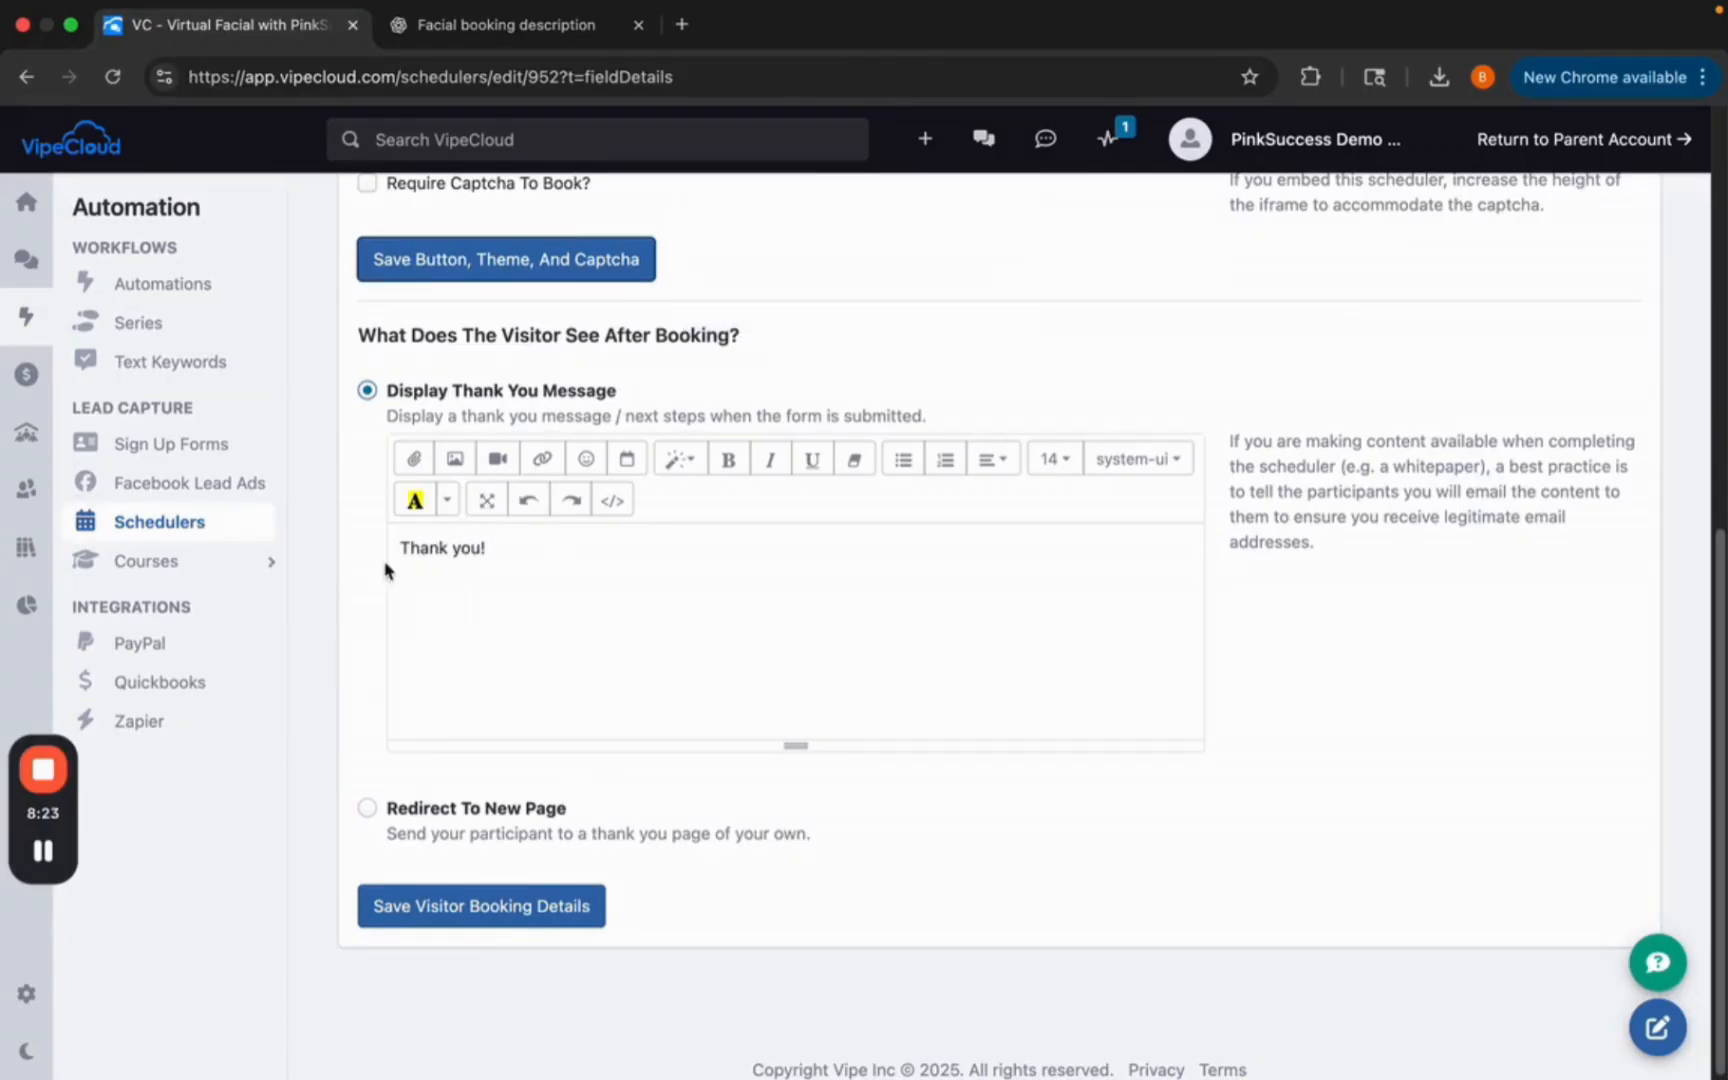
left_click(536, 550)
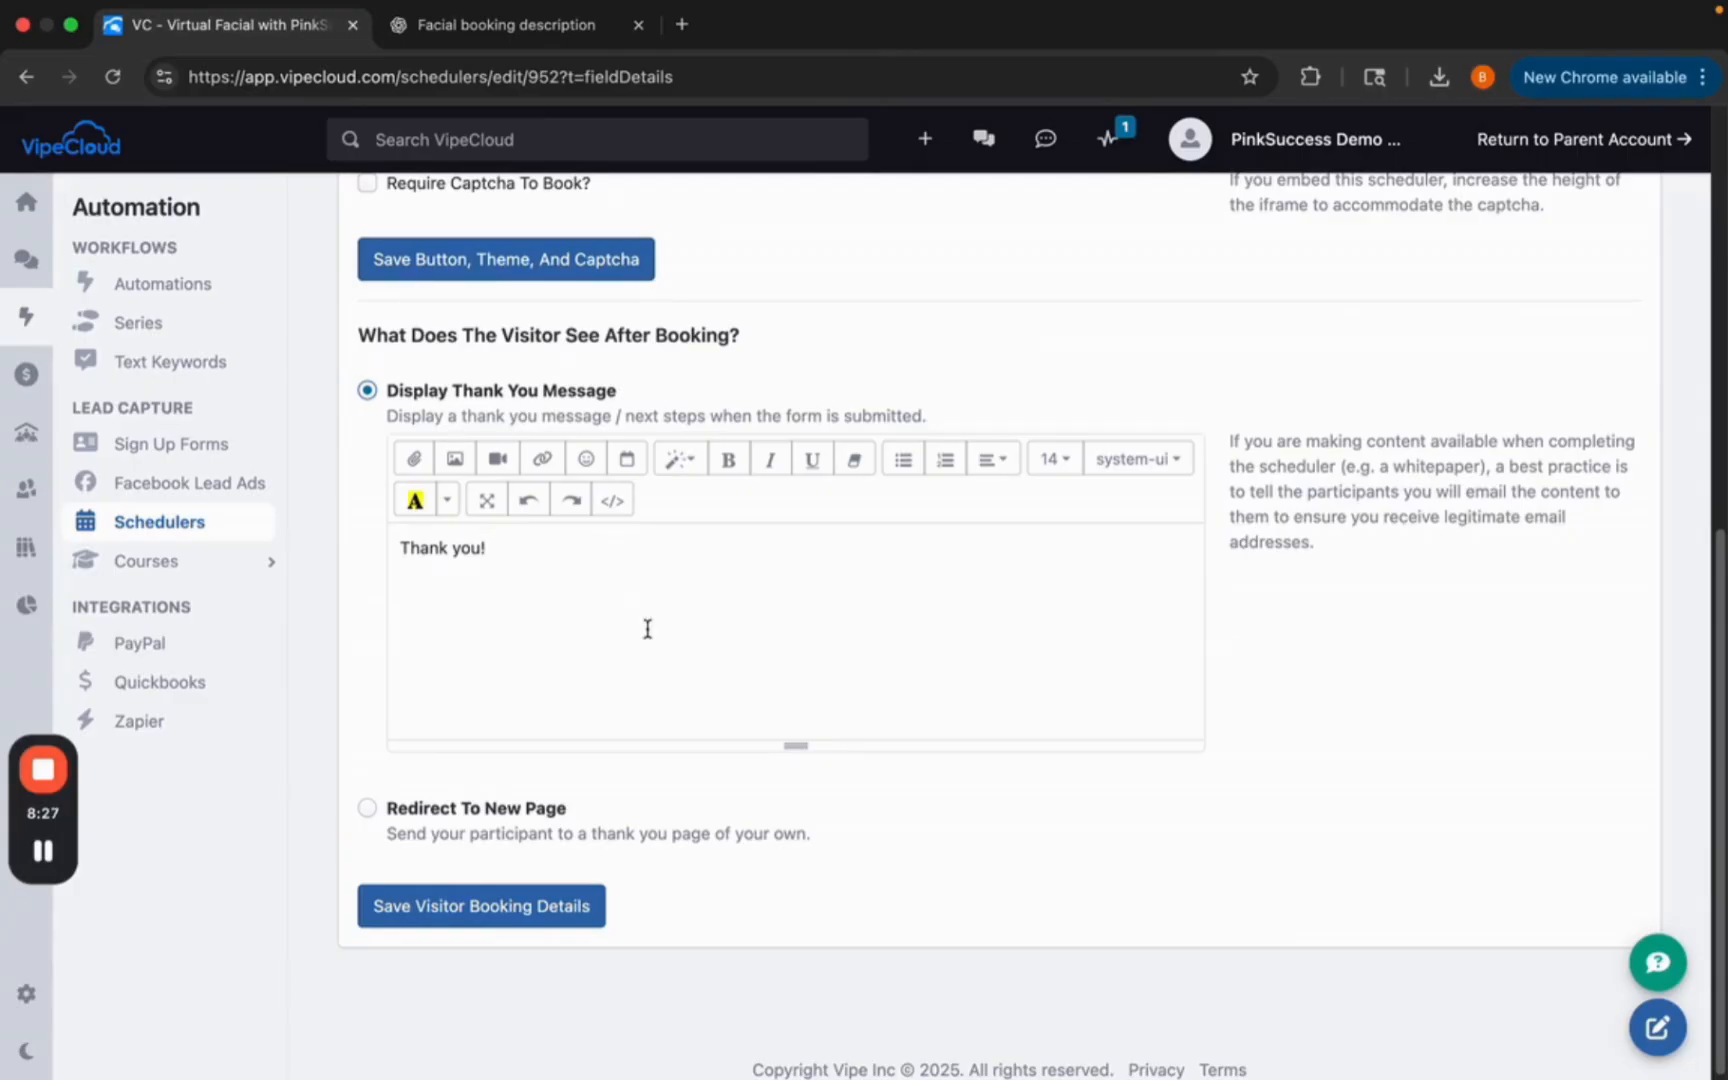
type("for booking with me")
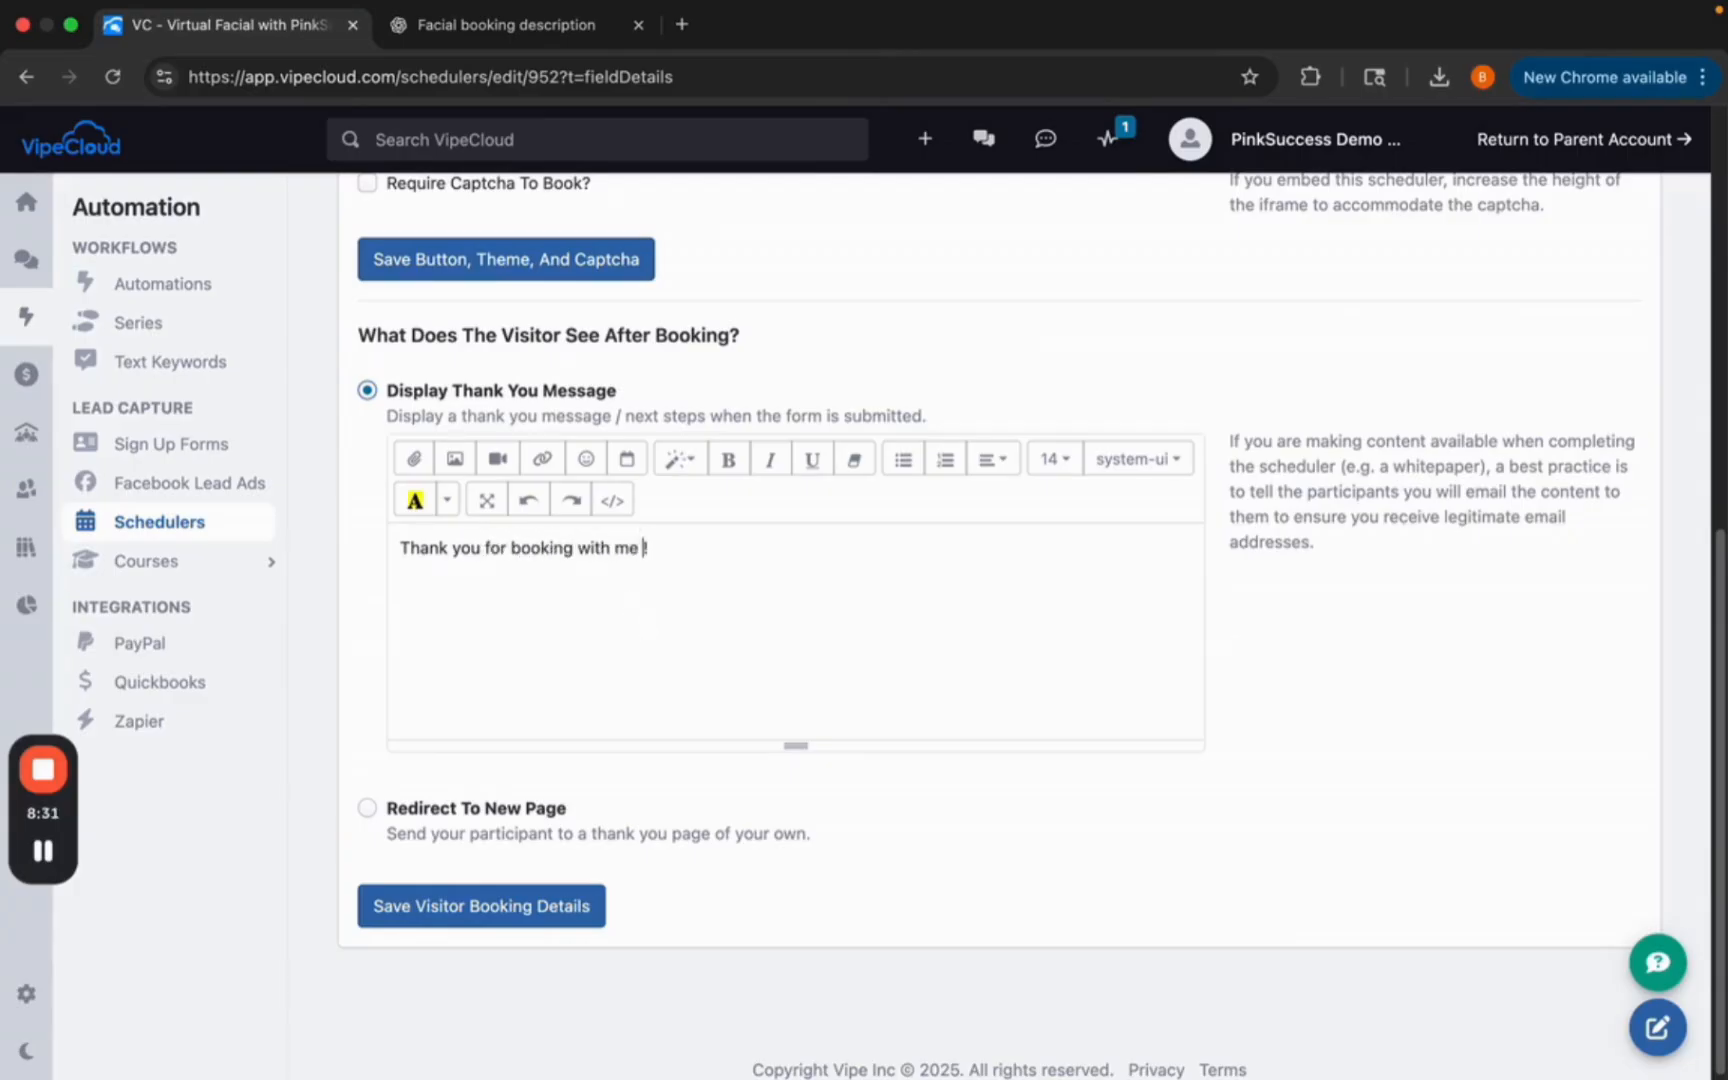
type(" be sure to check your email for more details")
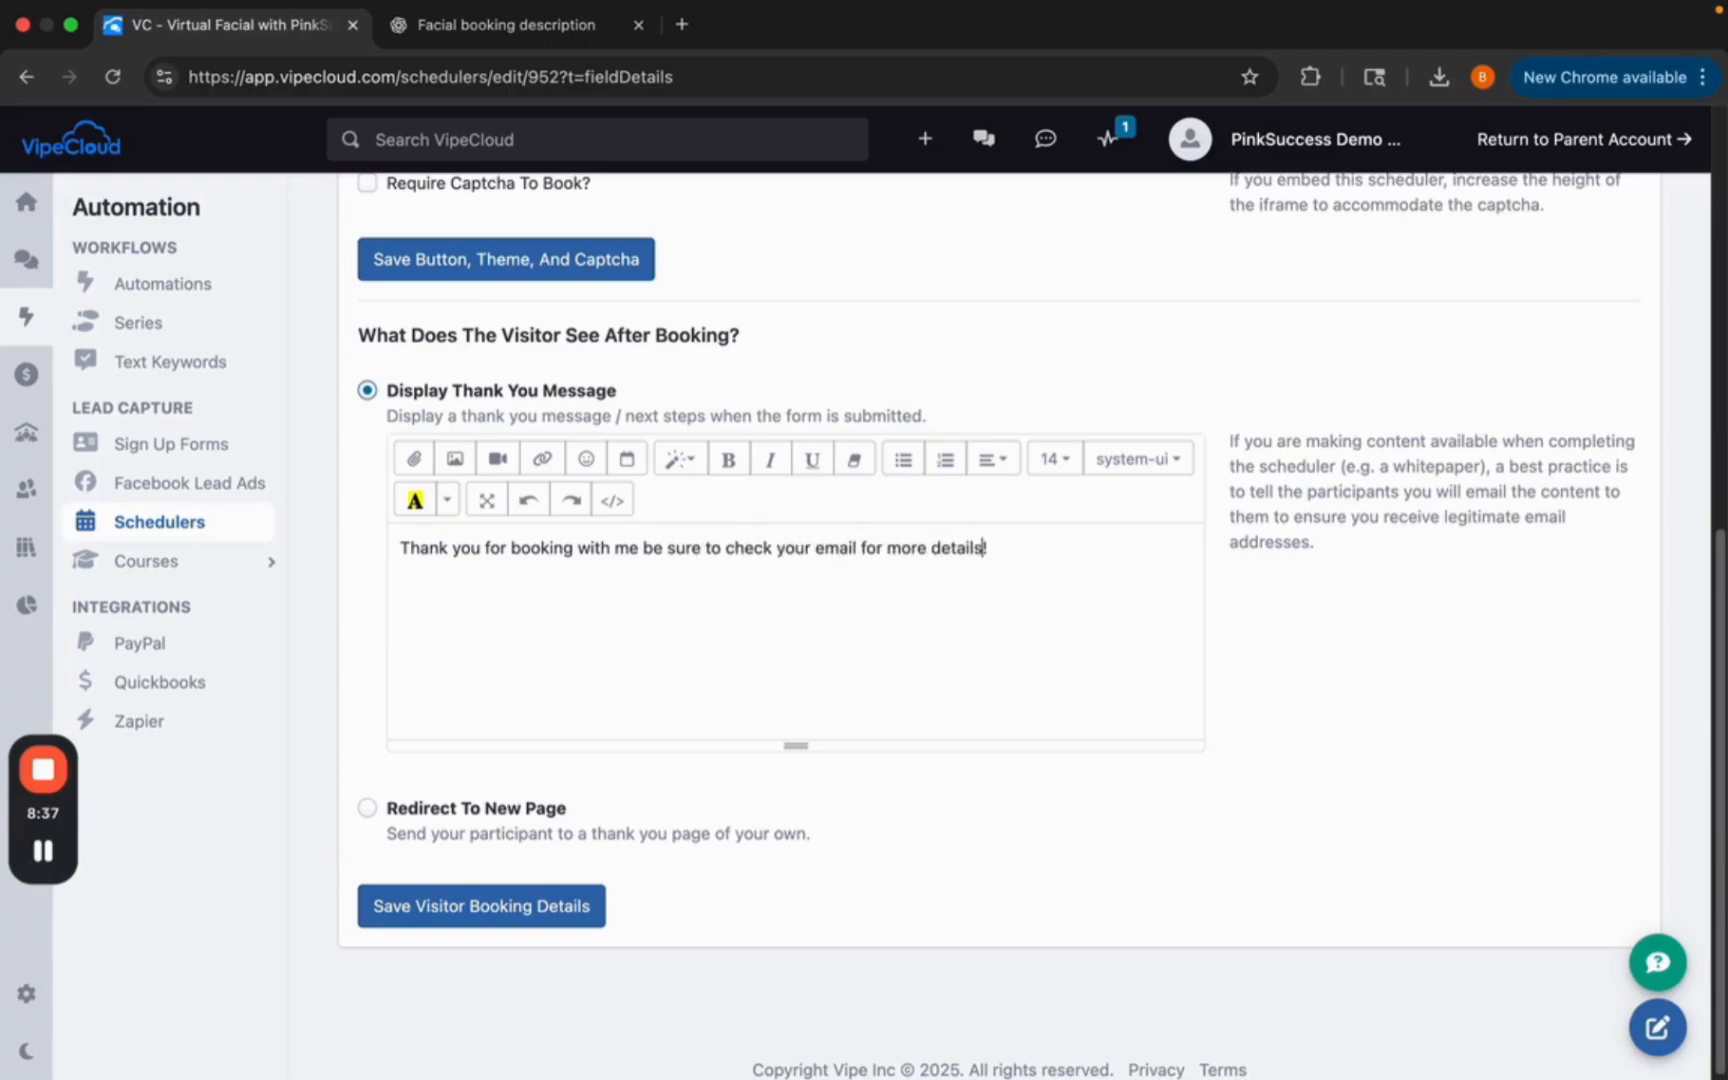
type("! See you")
left_click(503, 900)
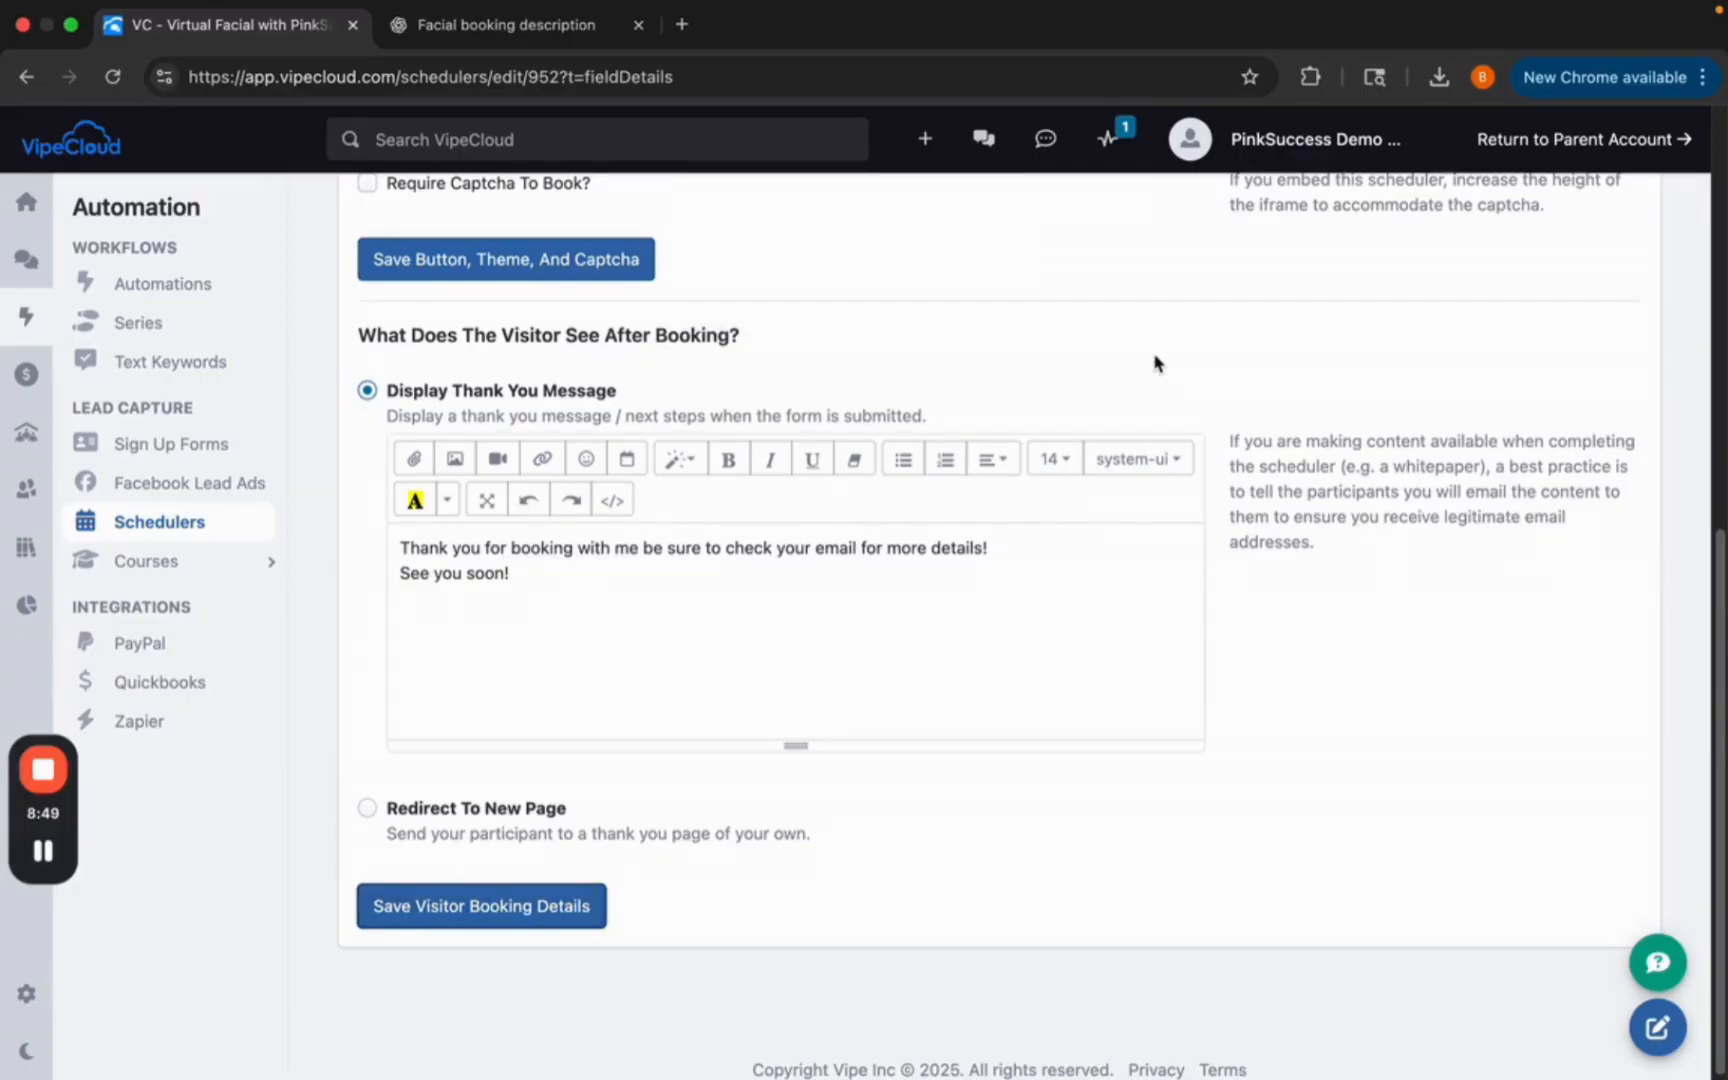
Review the scheduler's sign-up automations and upcoming meeting reminders.
scroll(1155, 362, "up", 10)
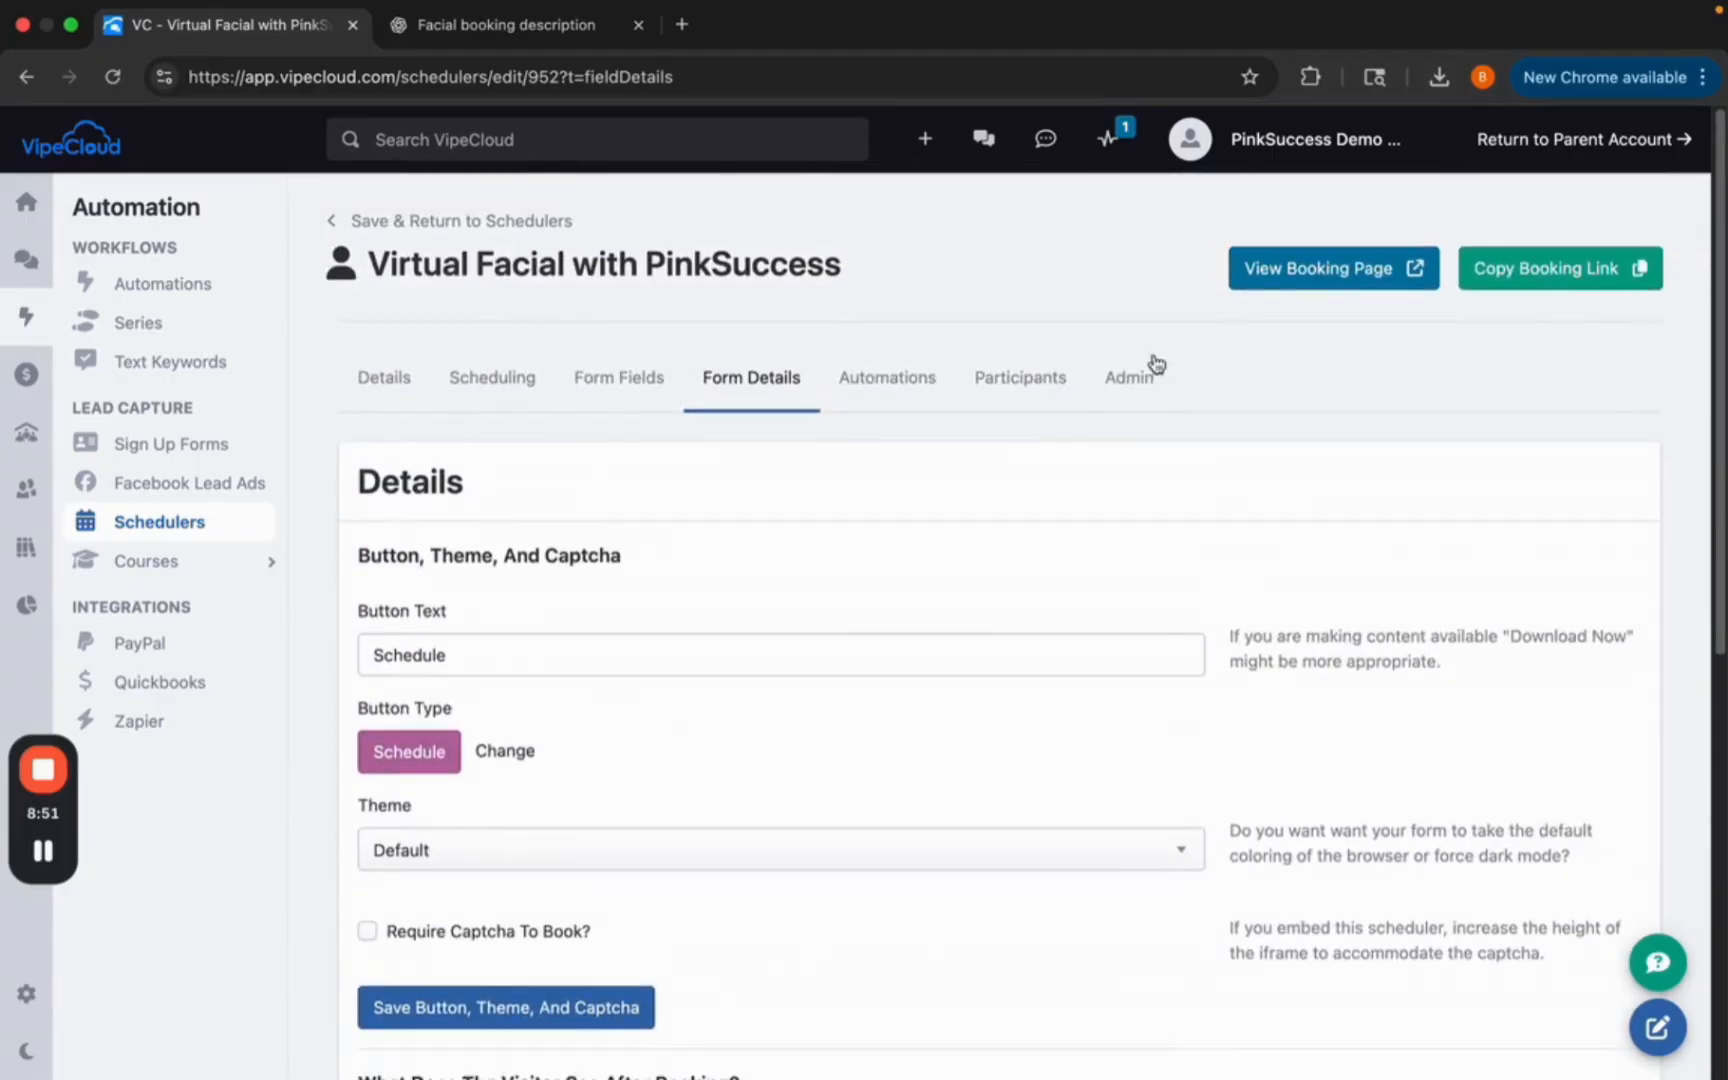
left_click(910, 400)
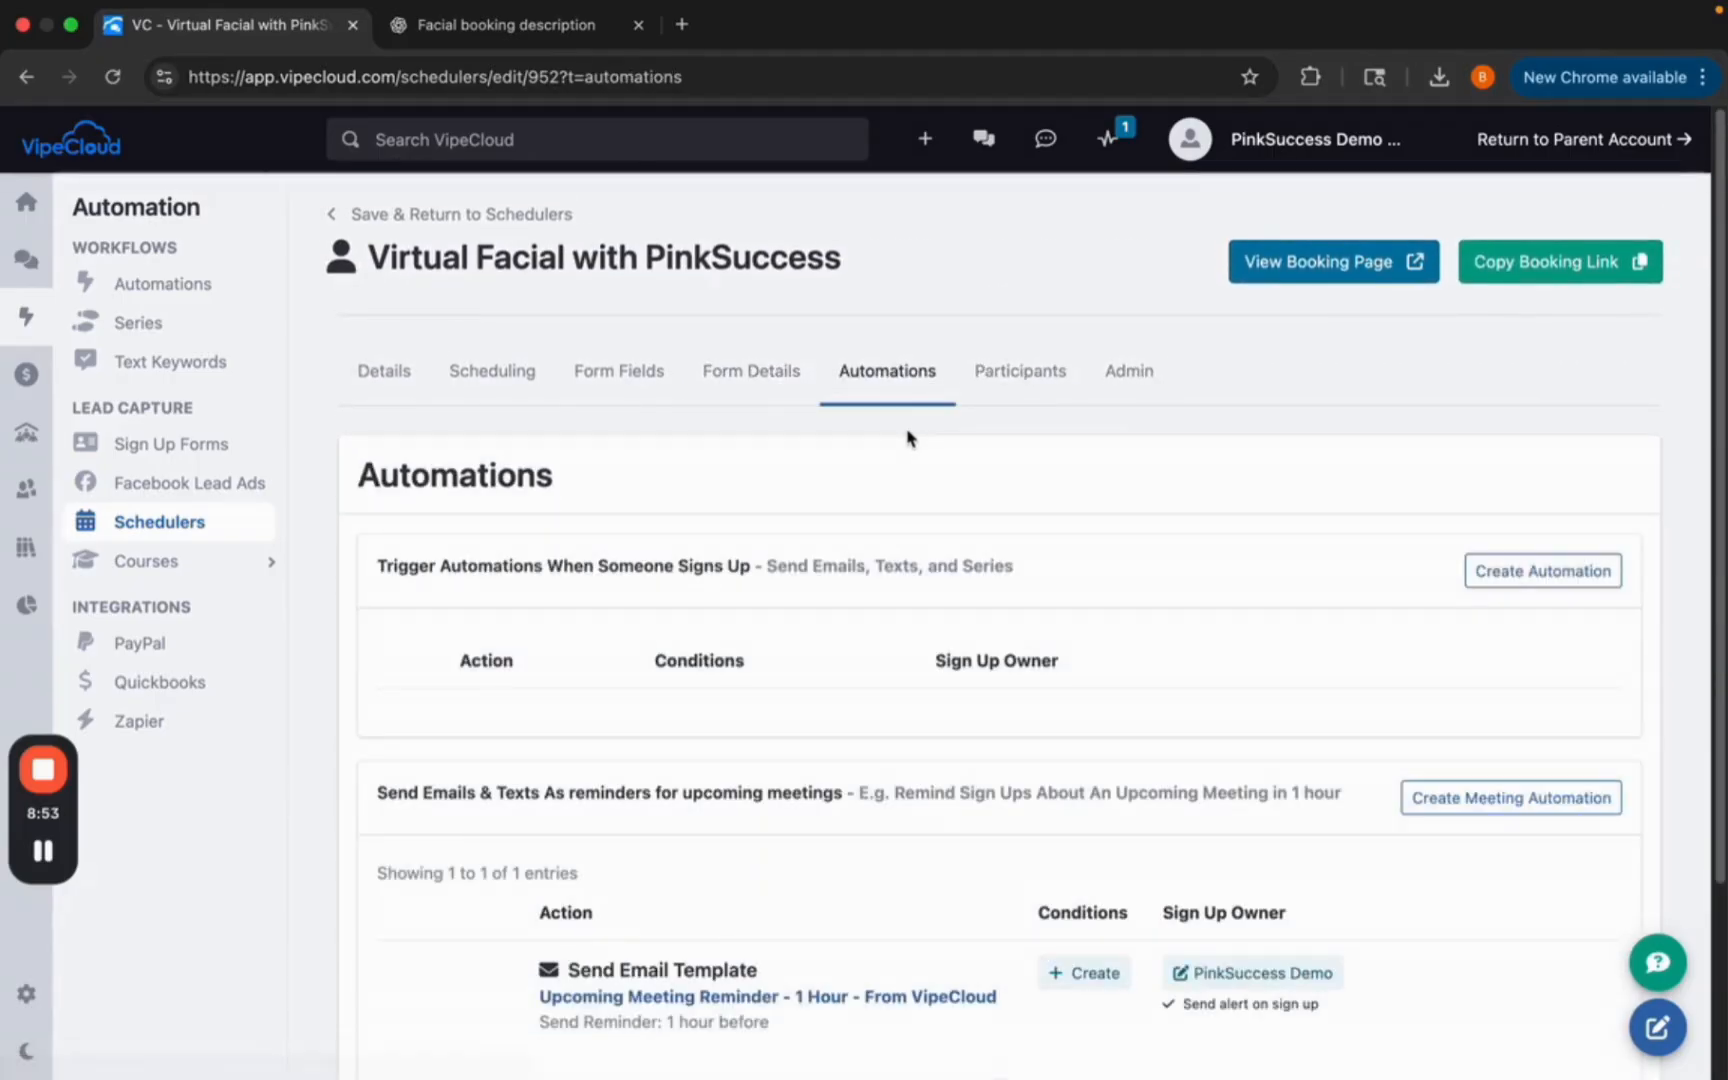
scroll(922, 588, "down", 3)
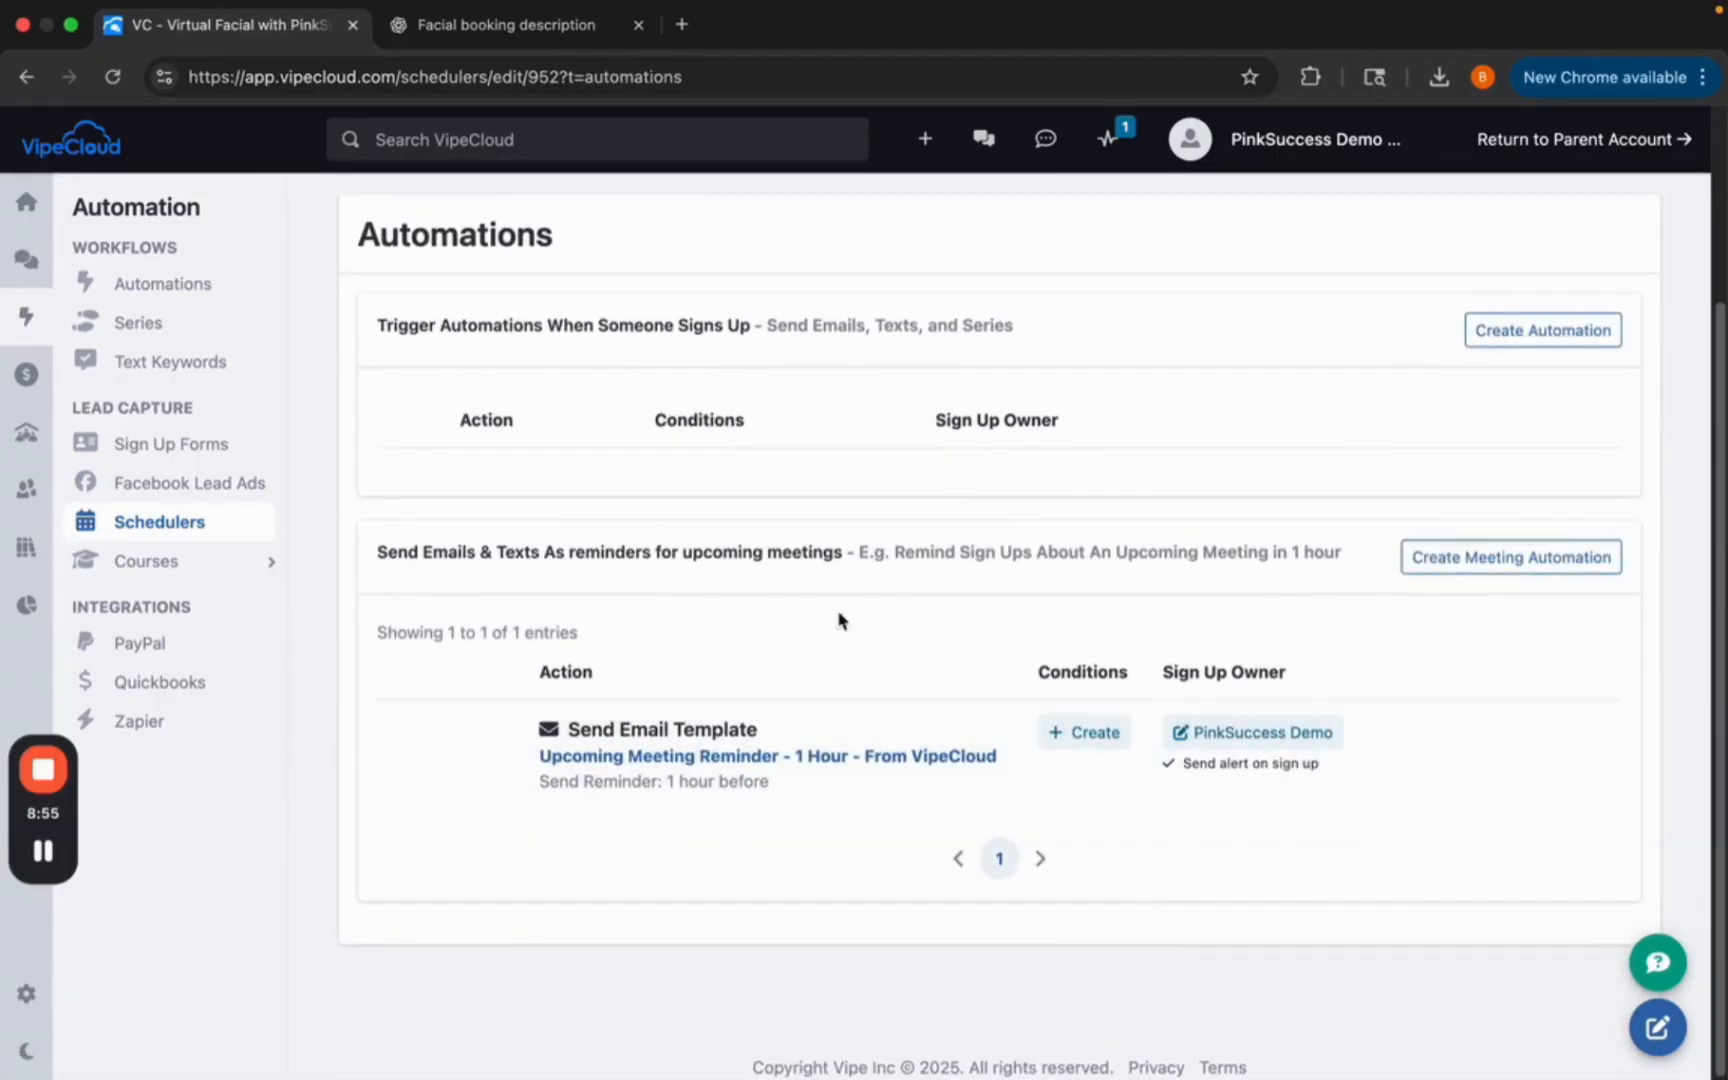
scroll(890, 373, "up", 3)
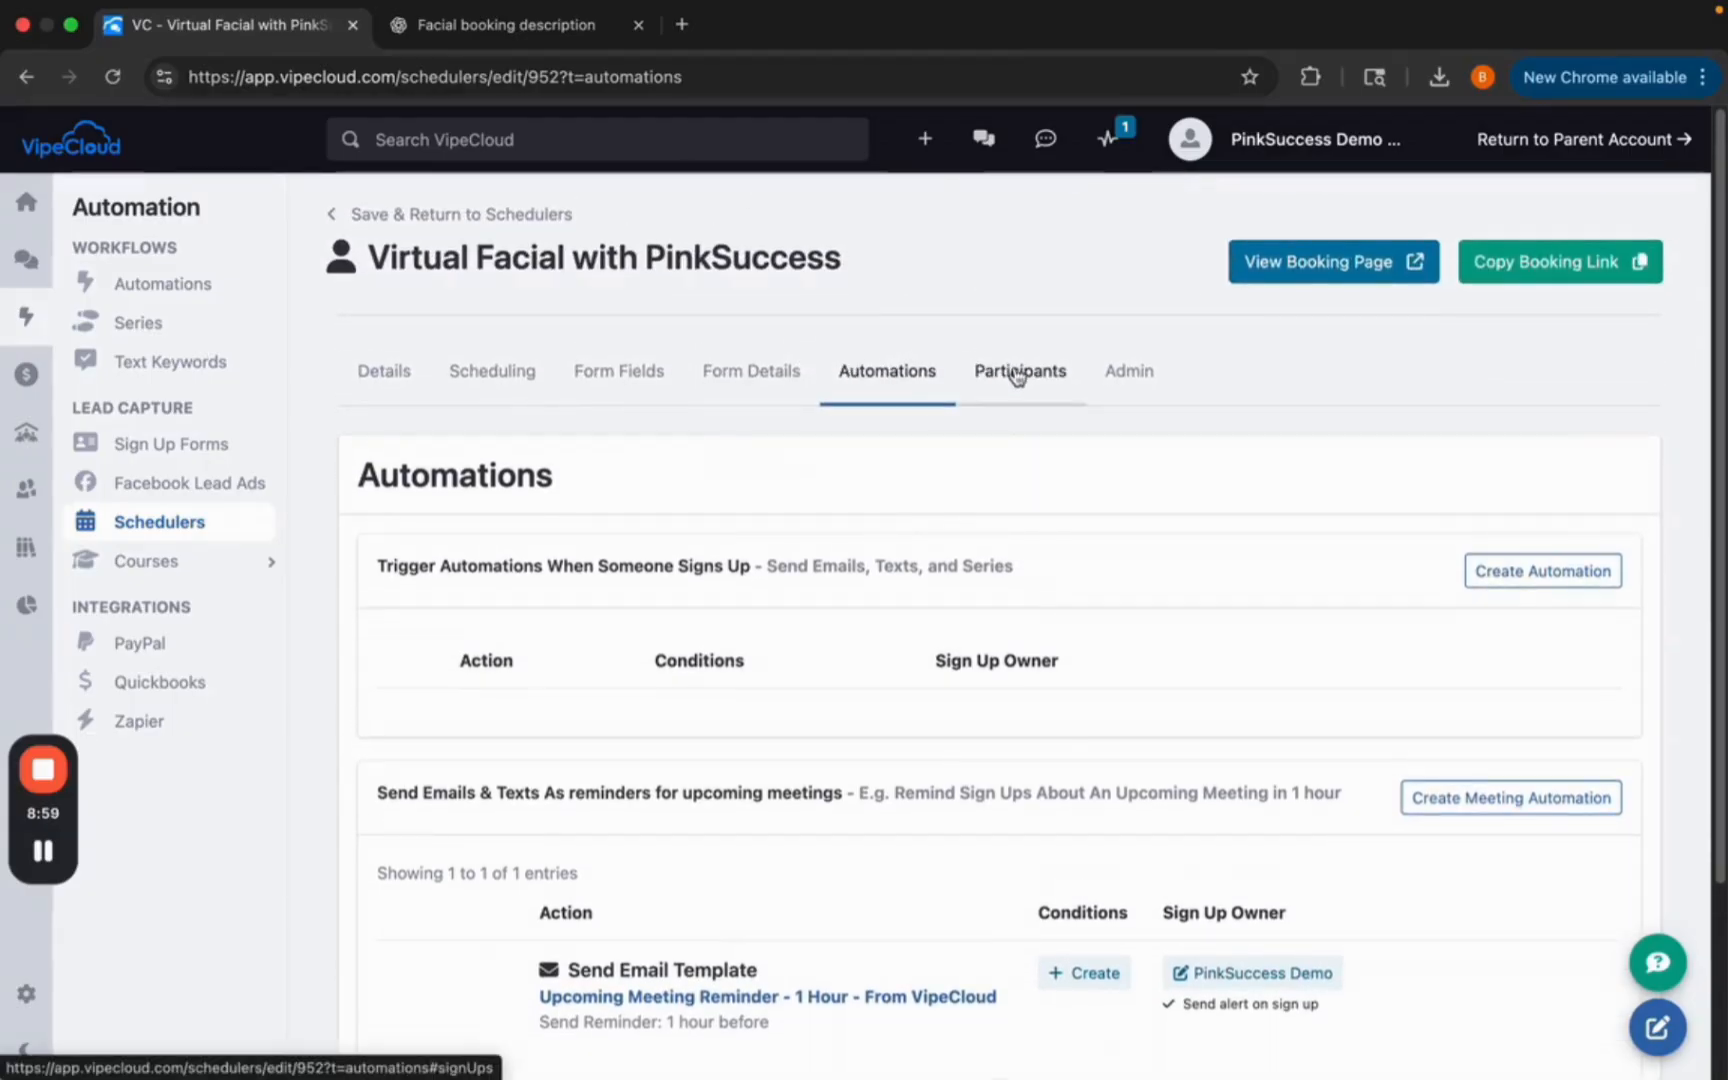
Examine the scheduler's participants list and its admin settings for assignments, booking alerts and copying sign-ups to other lists.
left_click(1017, 376)
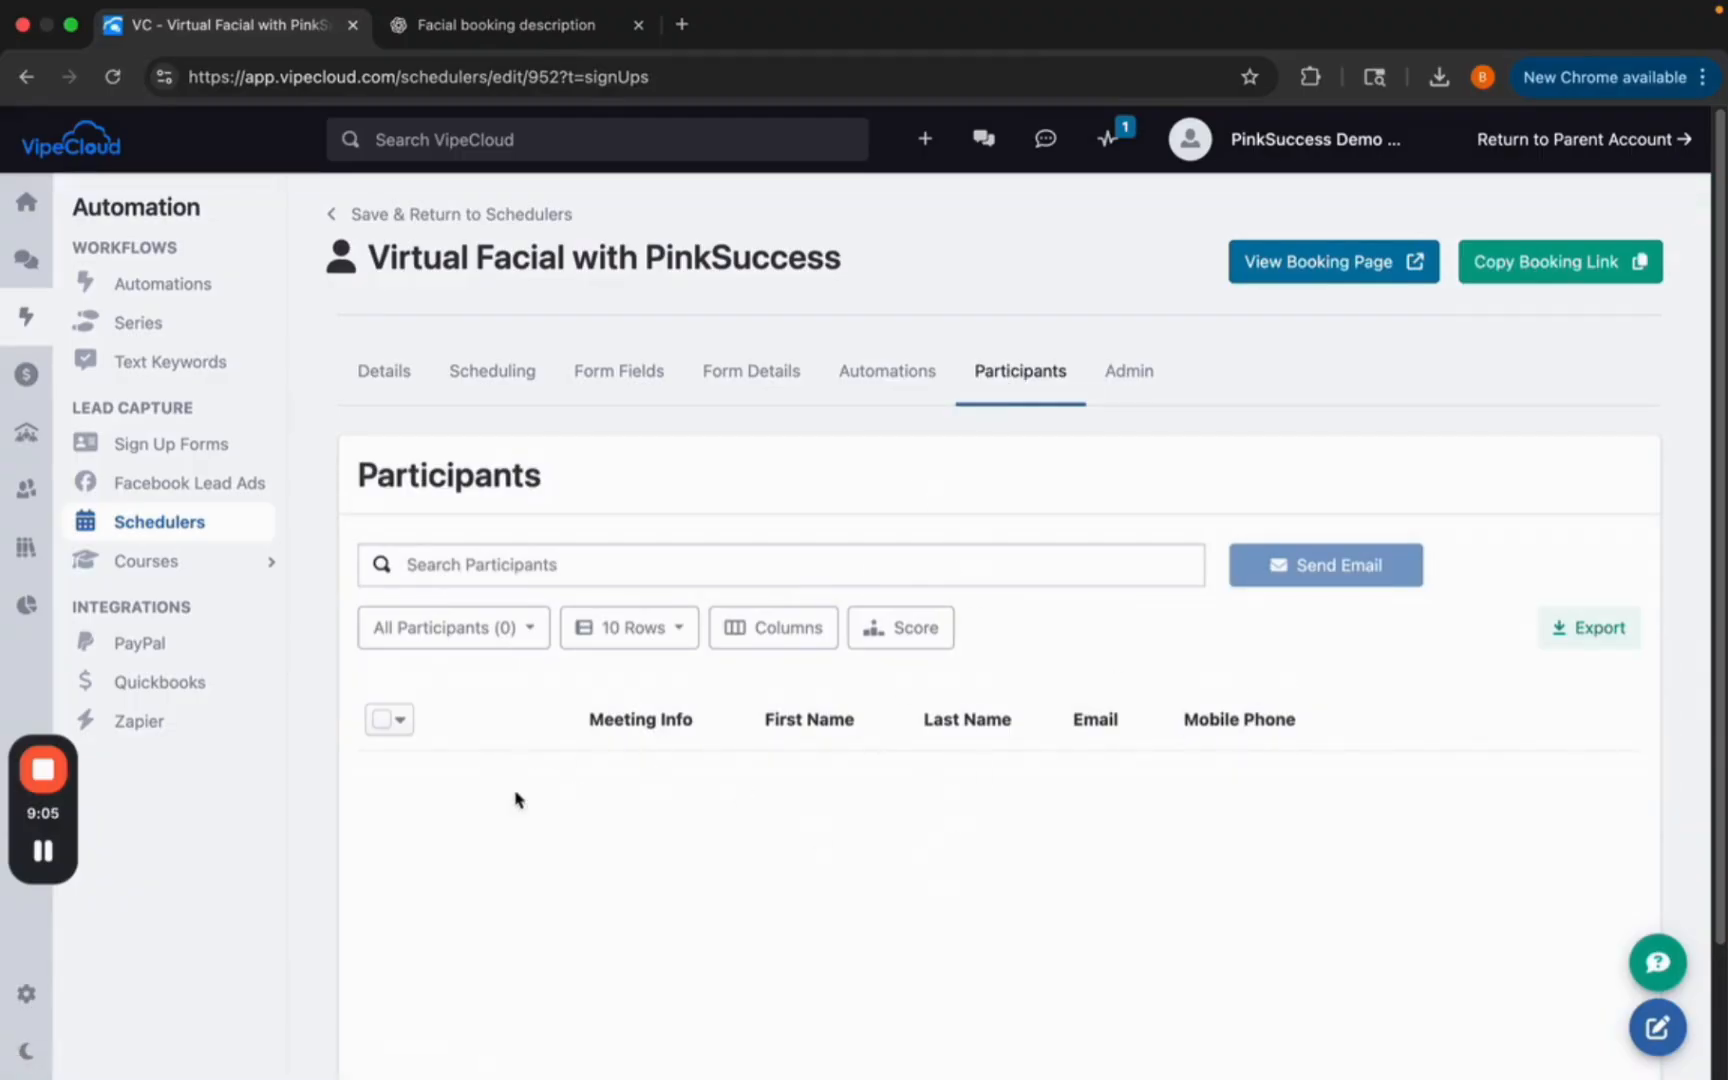
left_click(1135, 384)
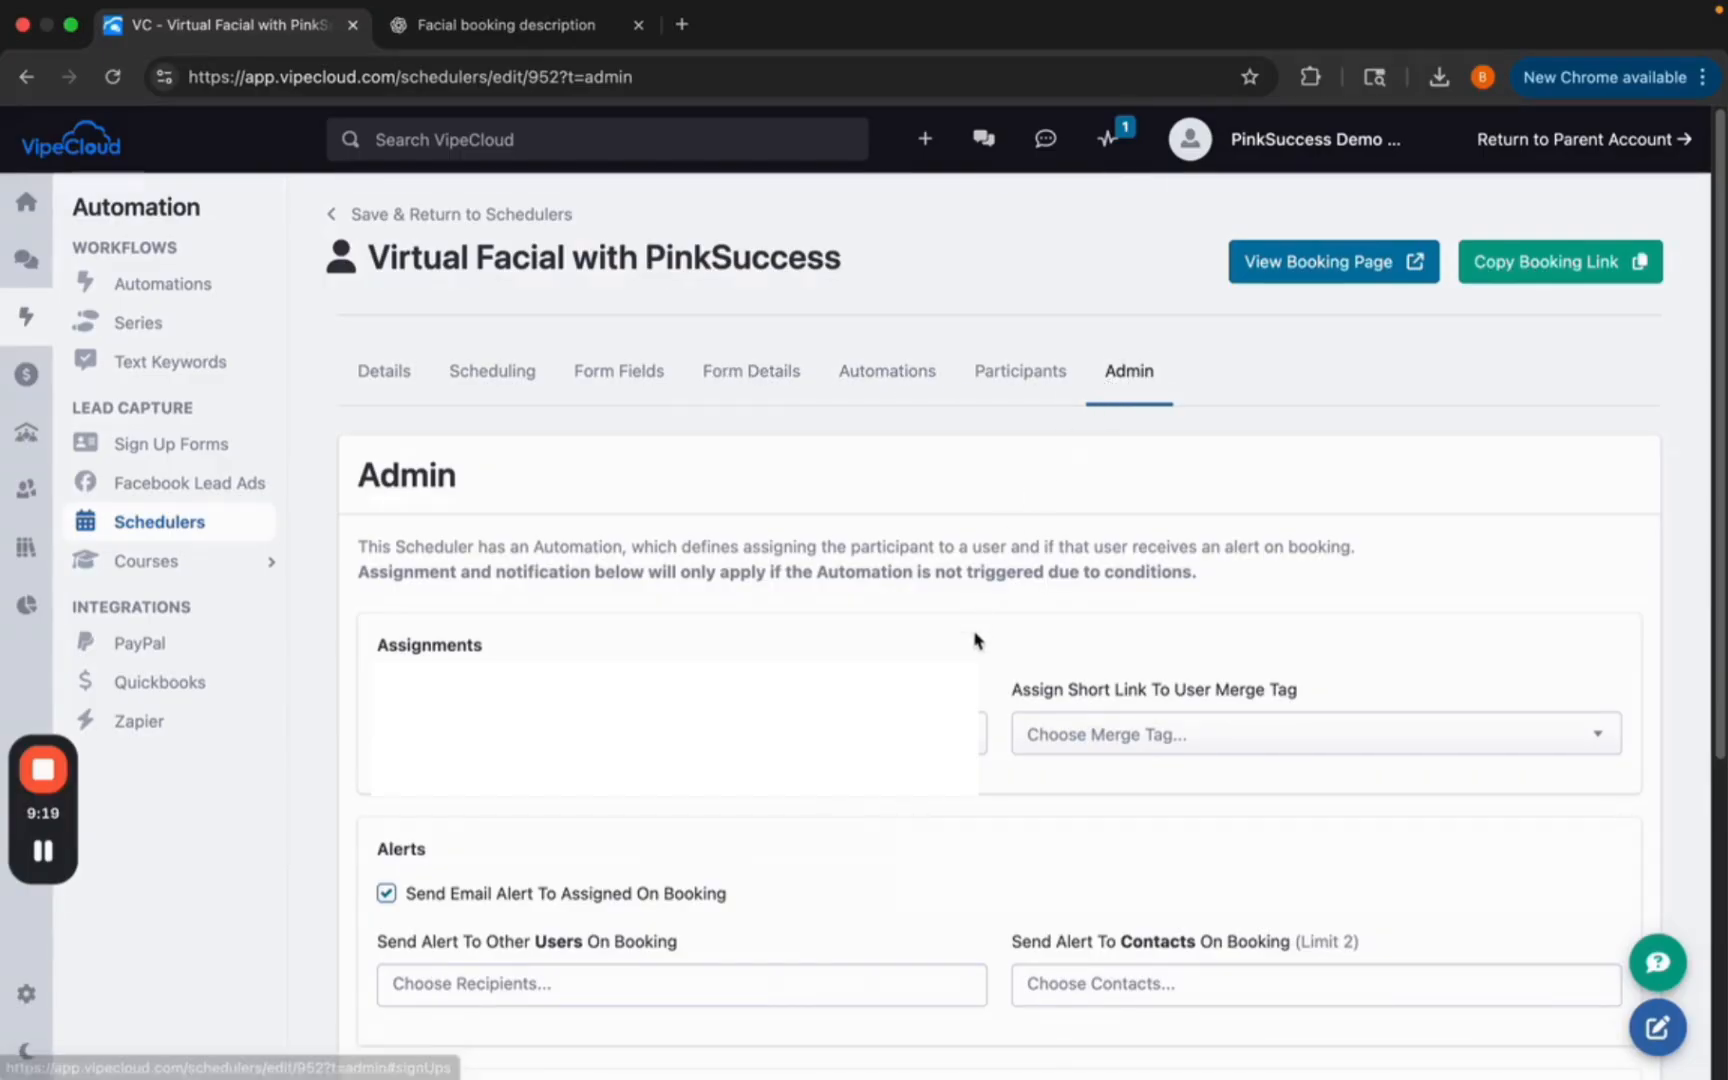
scroll(990, 655, "down", 2)
scroll(990, 655, "down", 1)
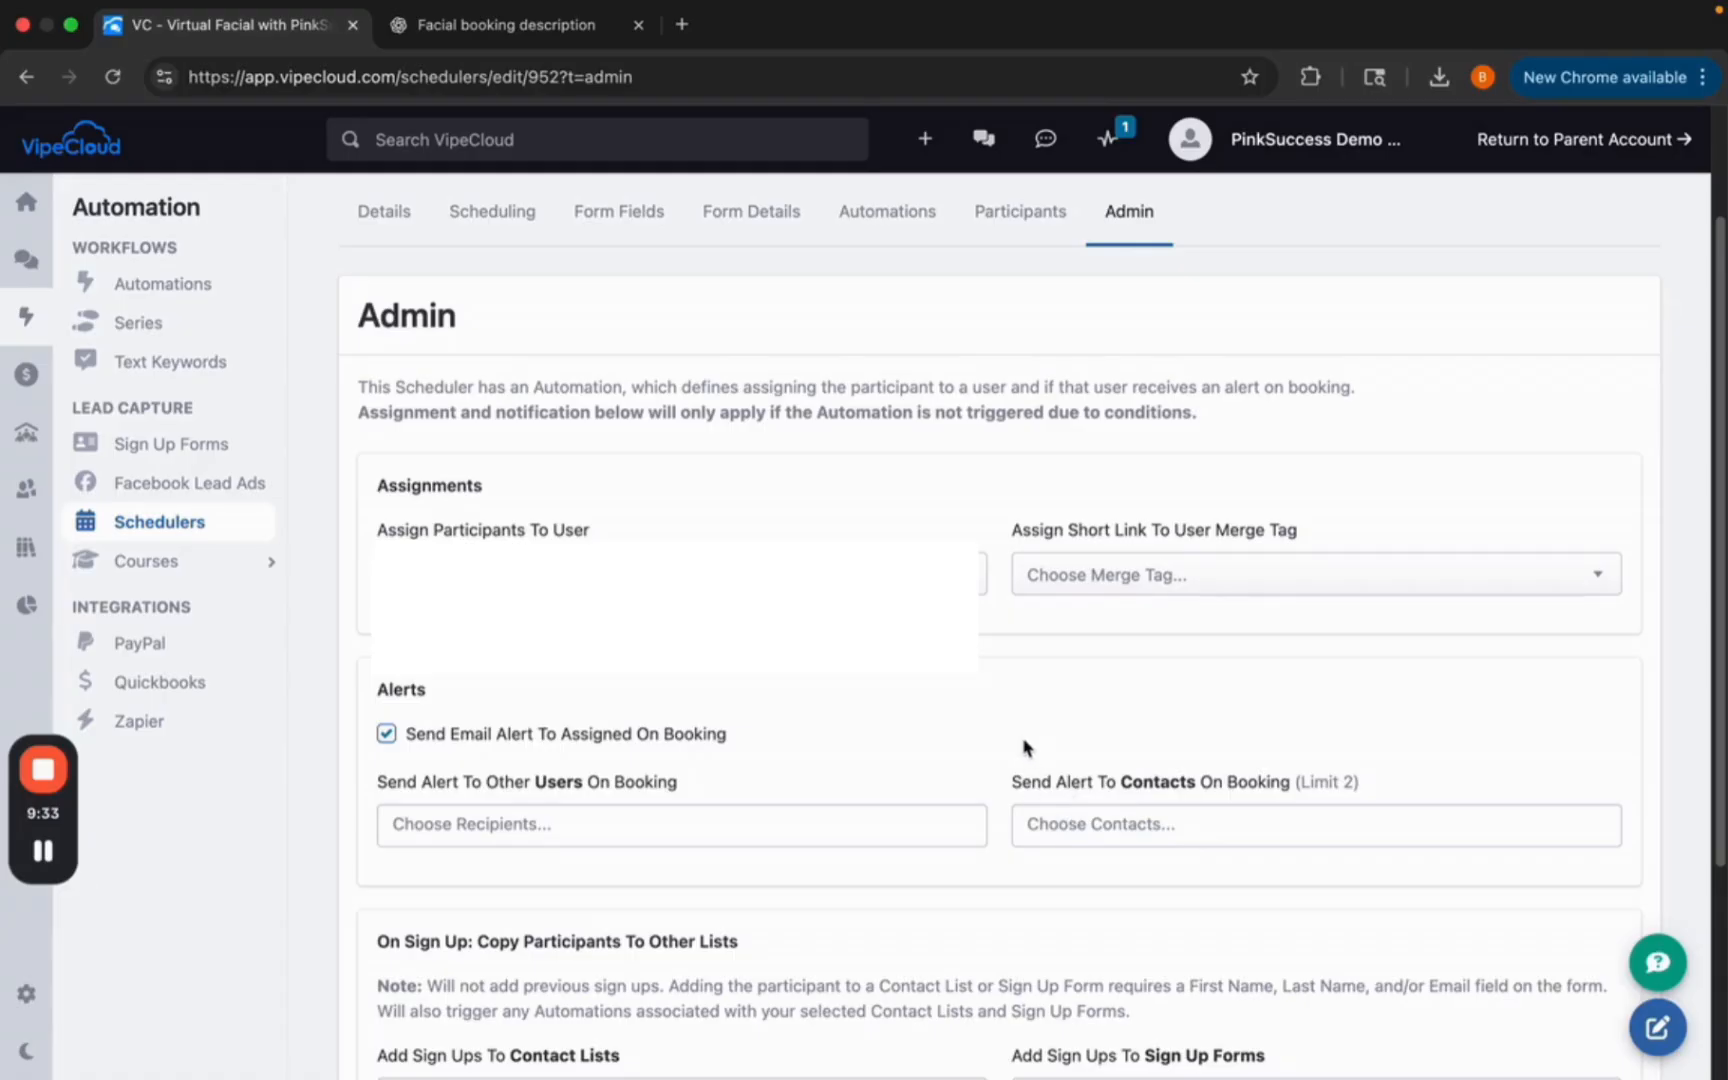
scroll(1020, 768, "down", 2)
scroll(1020, 768, "up", 4)
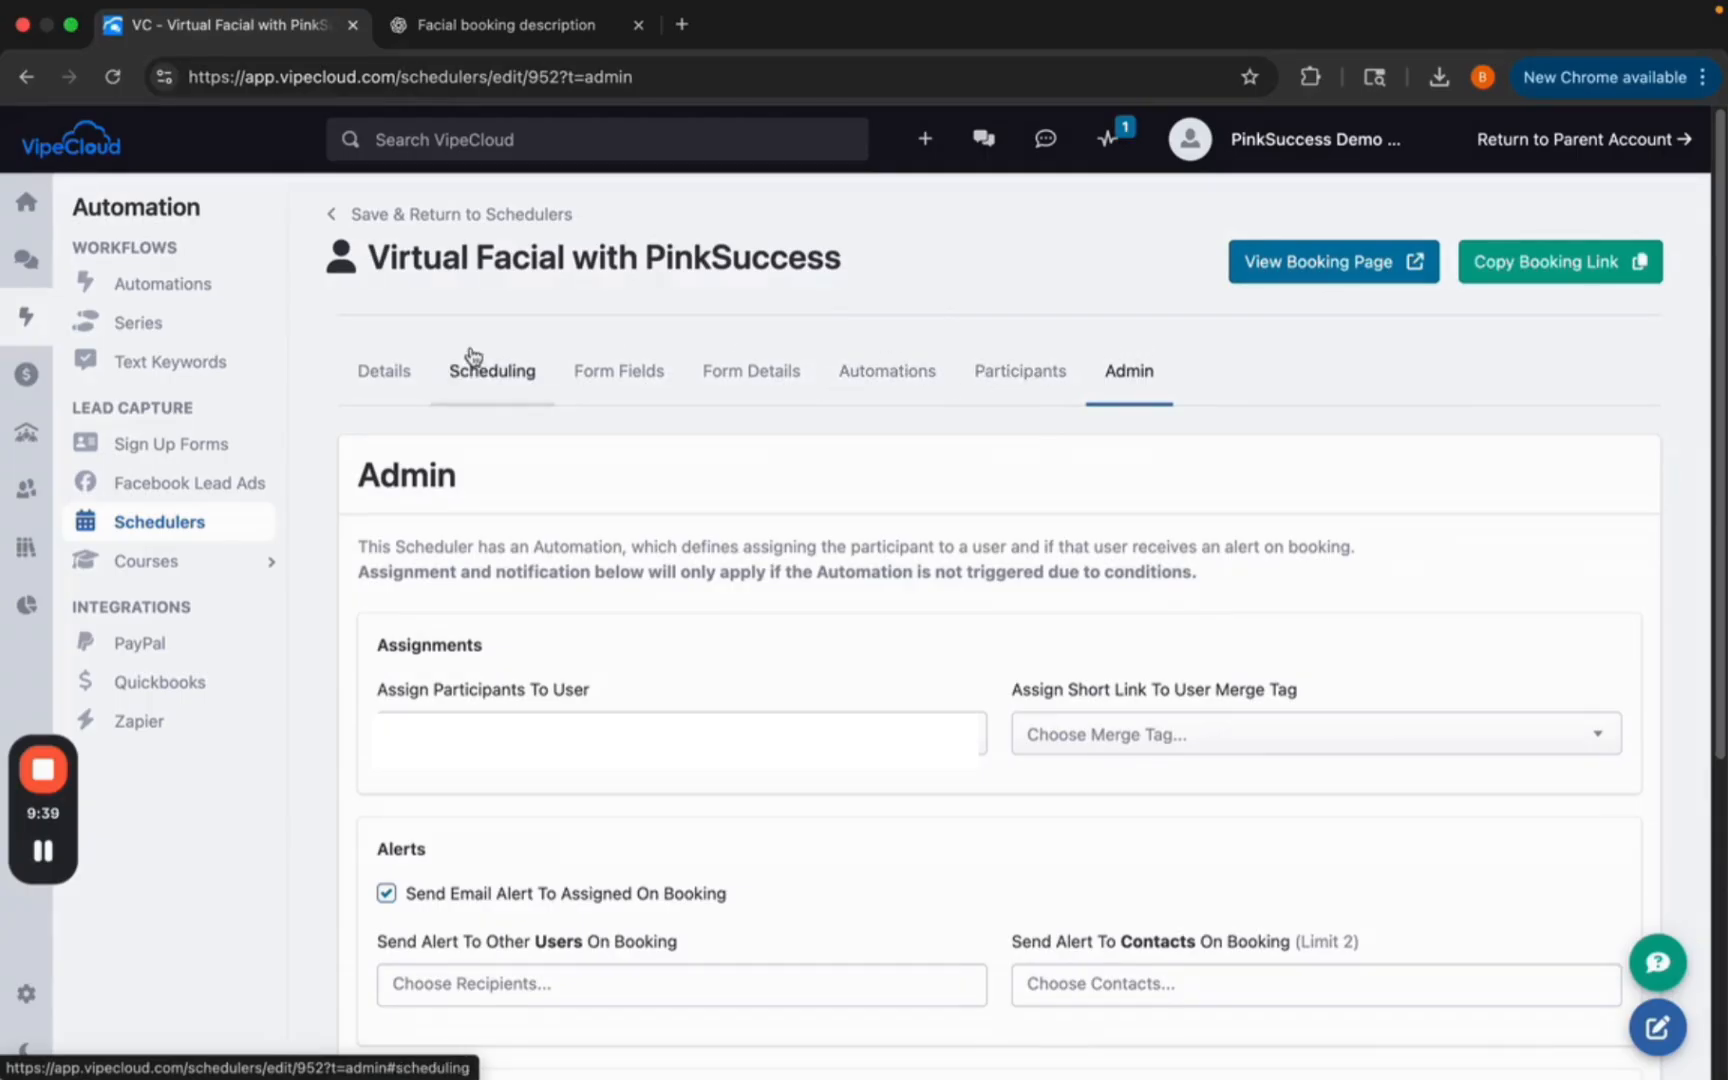
Return to the scheduler's general details and open its public booking page.
left_click(398, 368)
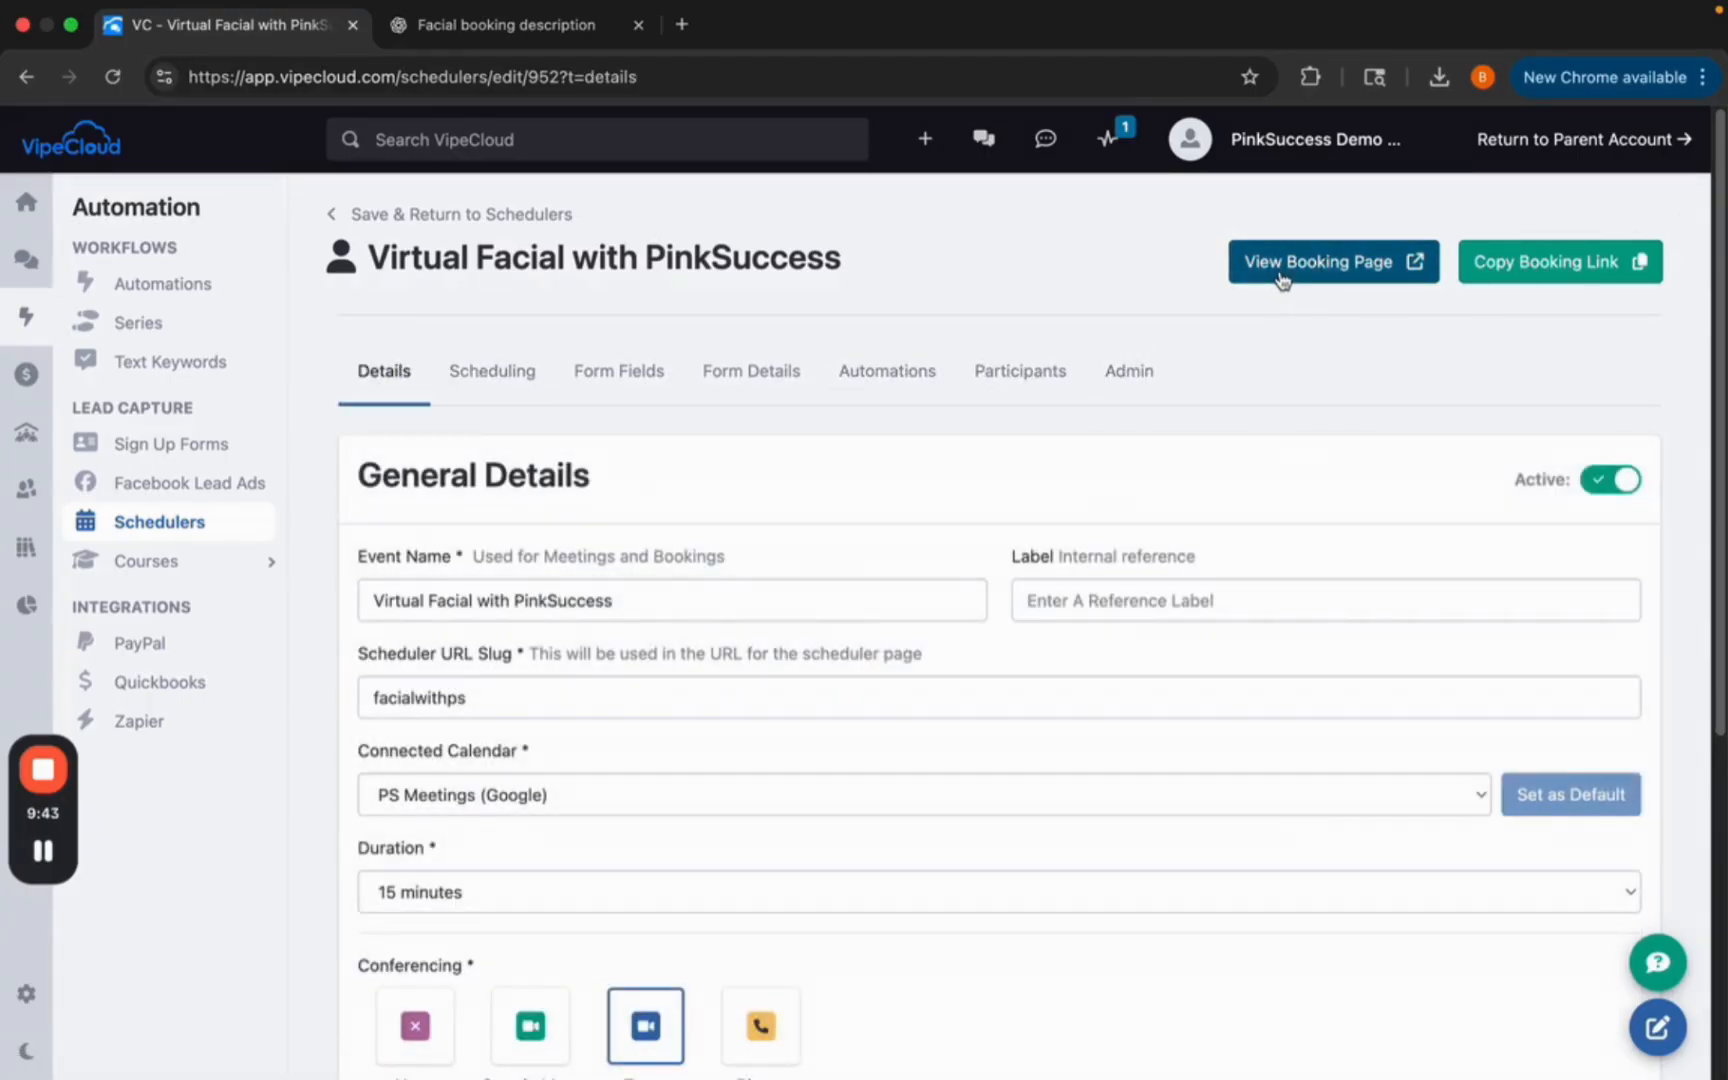
left_click(1283, 276)
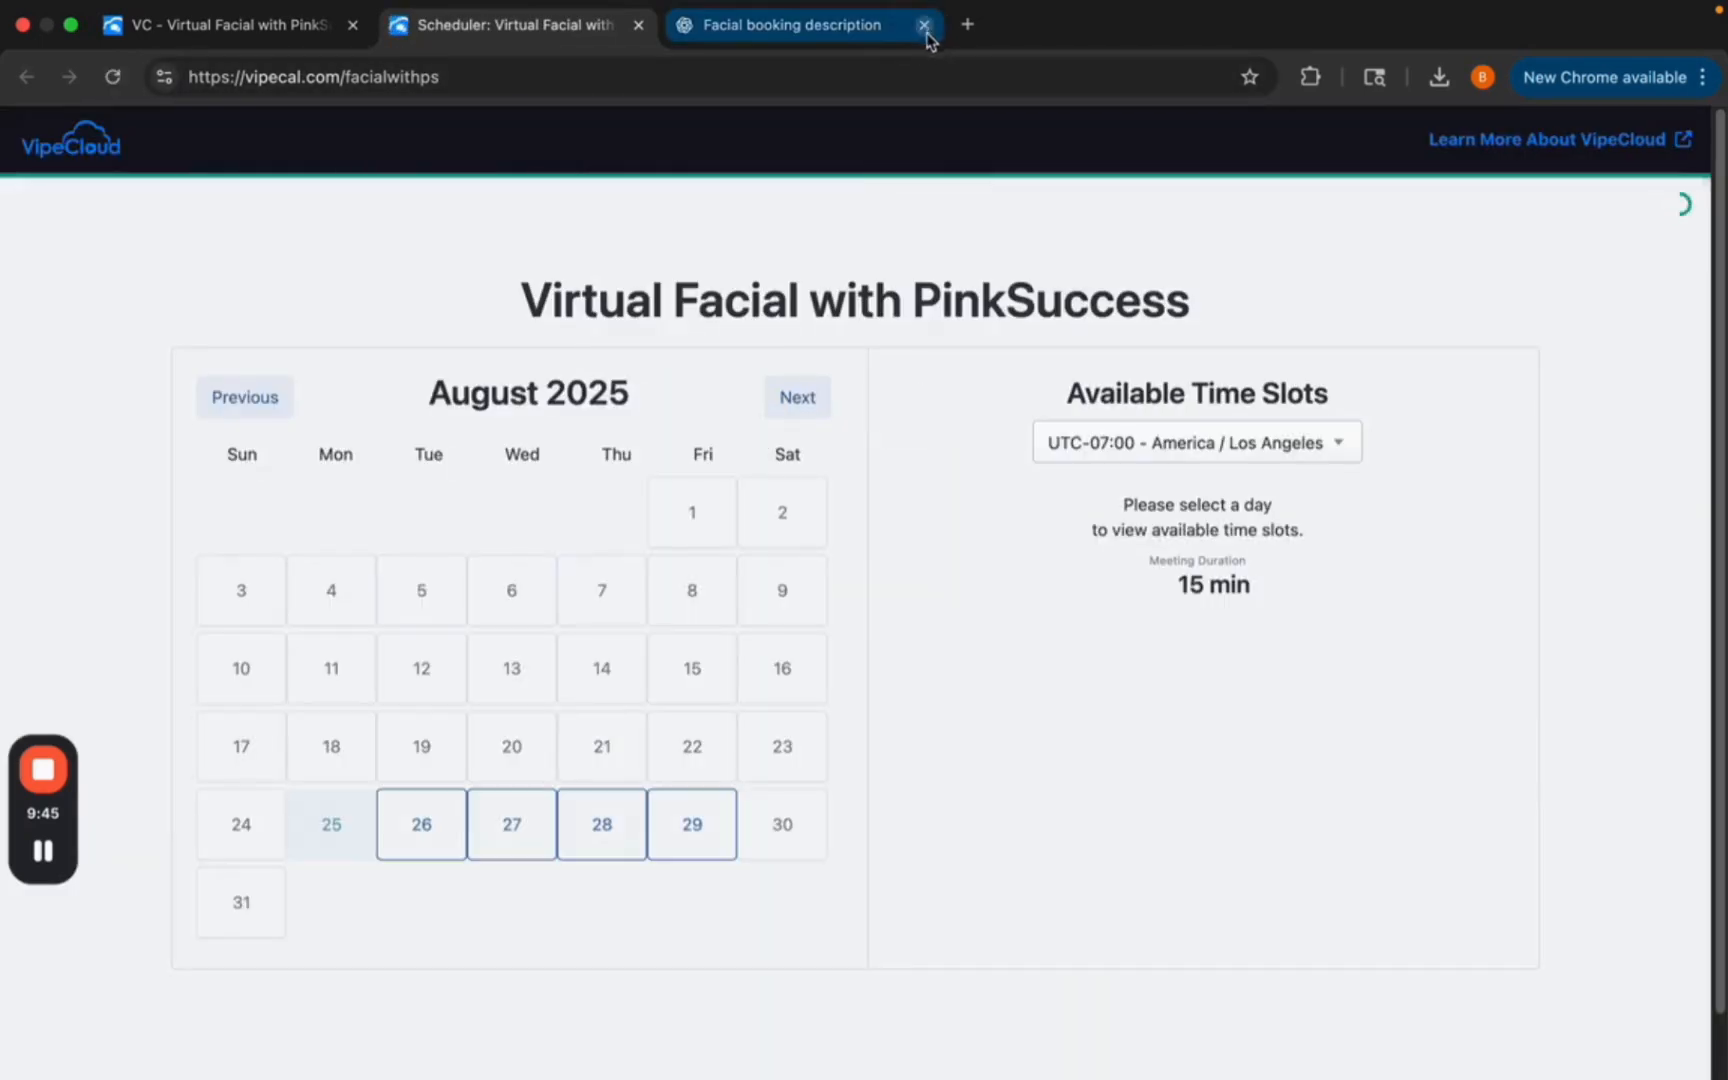
Close the facial booking description page and preview the sign-up form for the August 28, 2025, 6:00 AM slot.
left_click(925, 32)
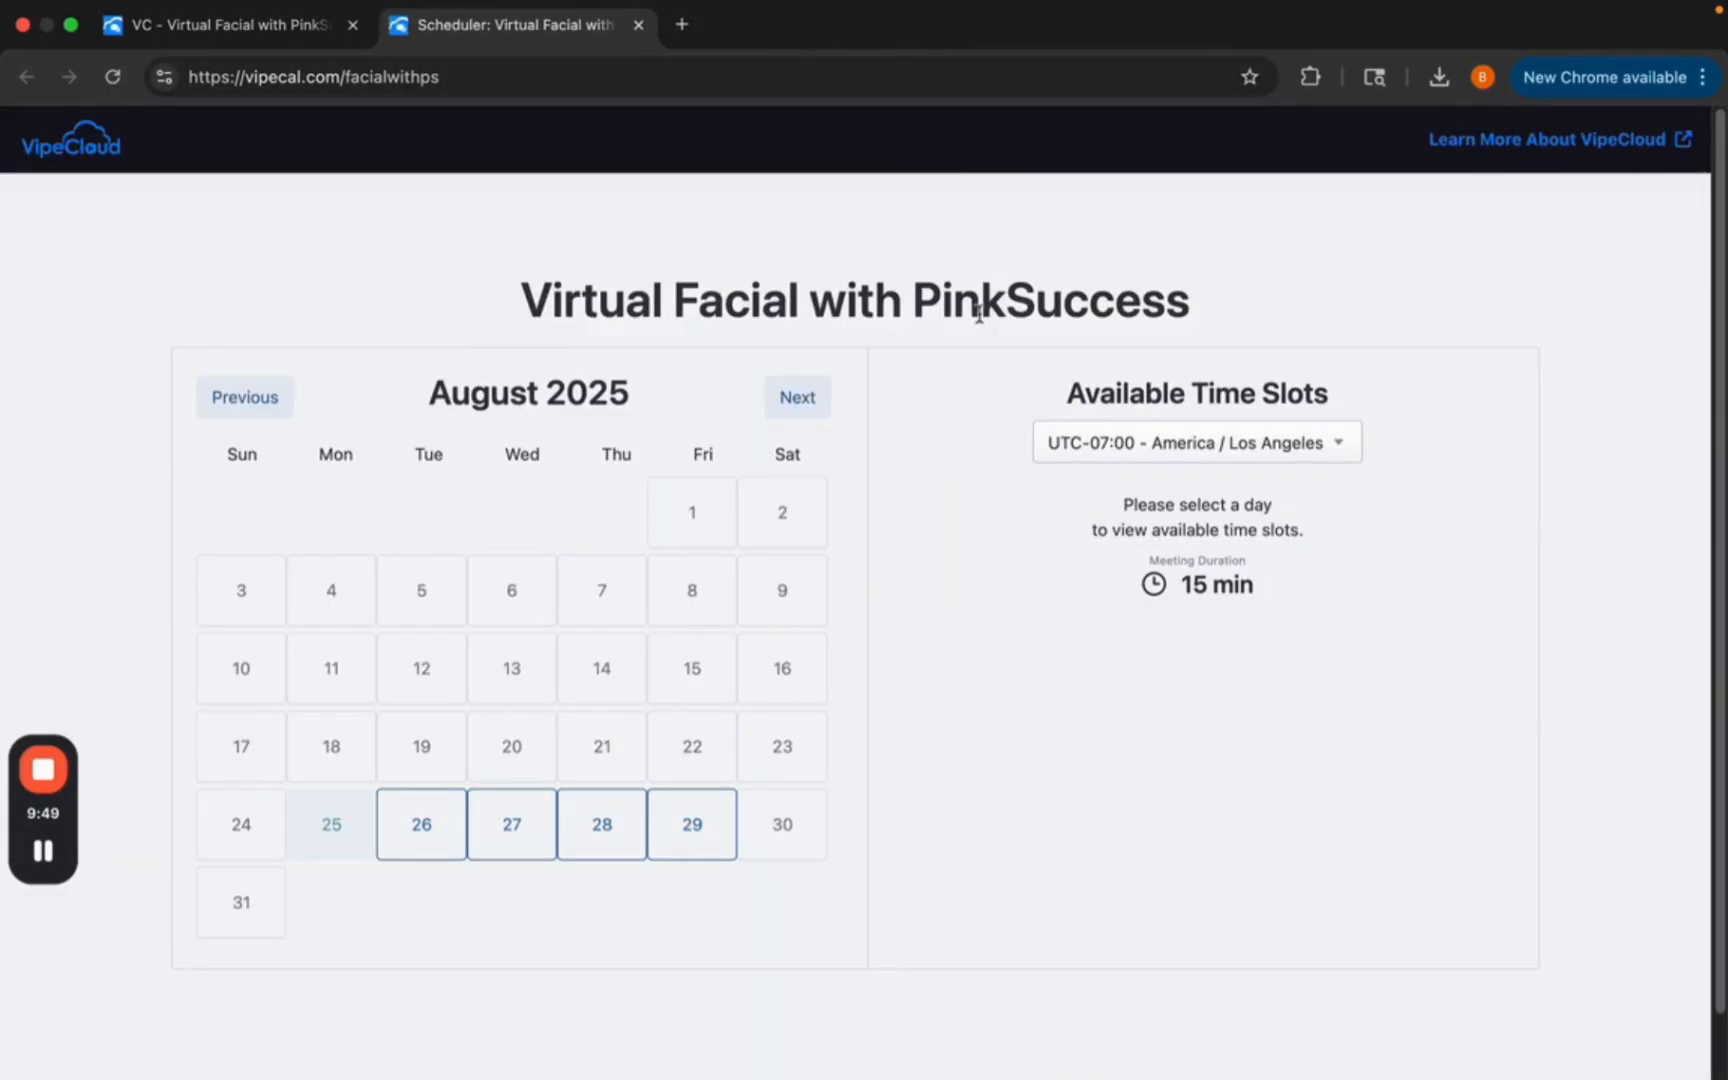
left_click(625, 821)
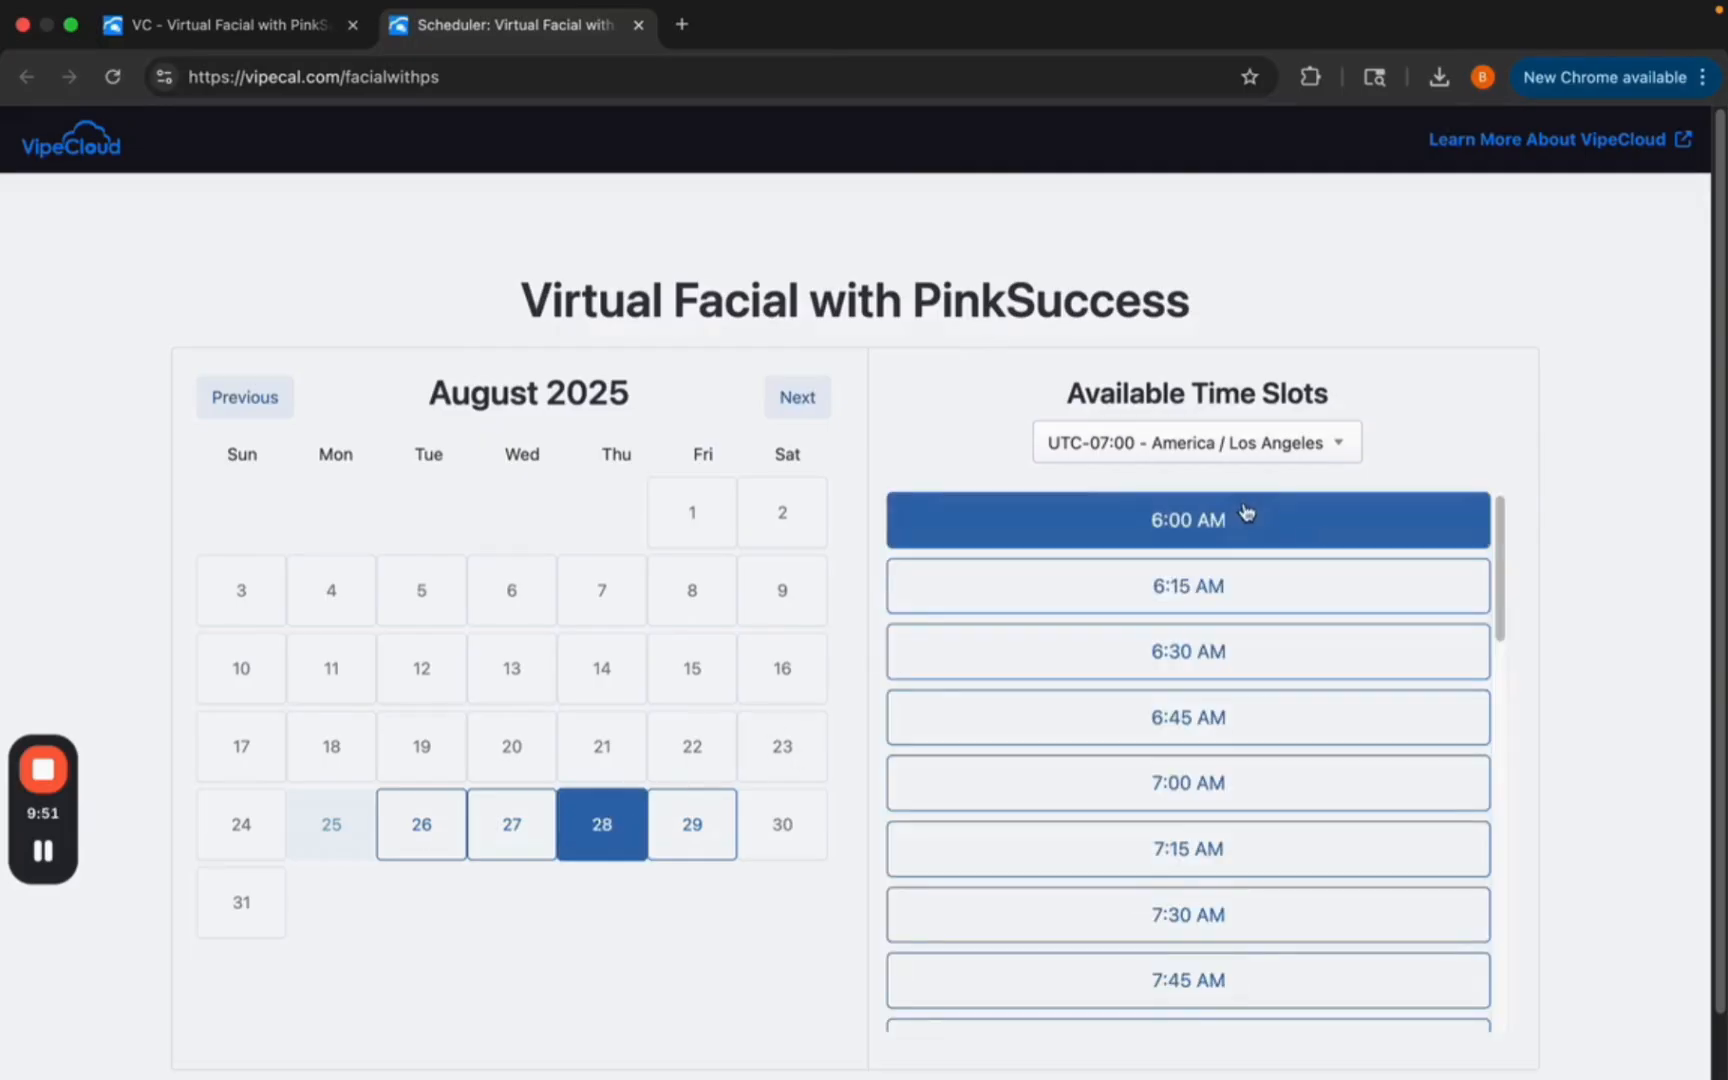
left_click(1247, 530)
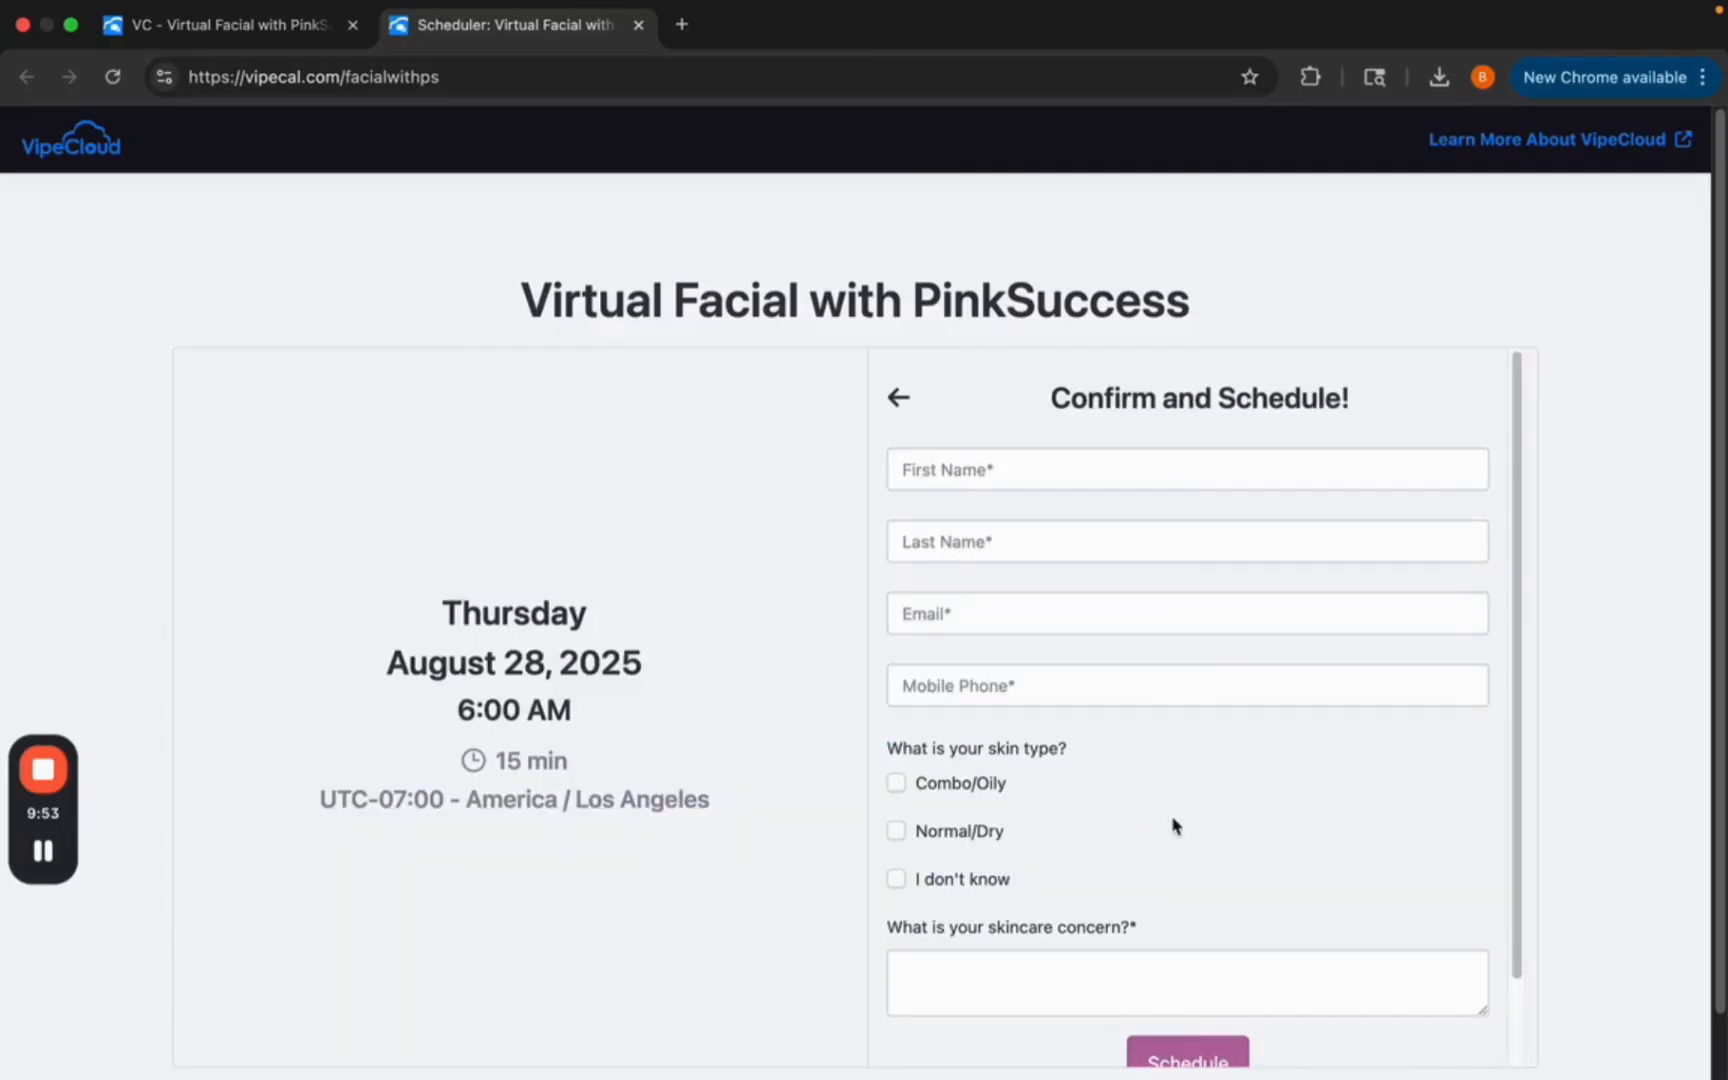
scroll(1155, 889, "down", 2)
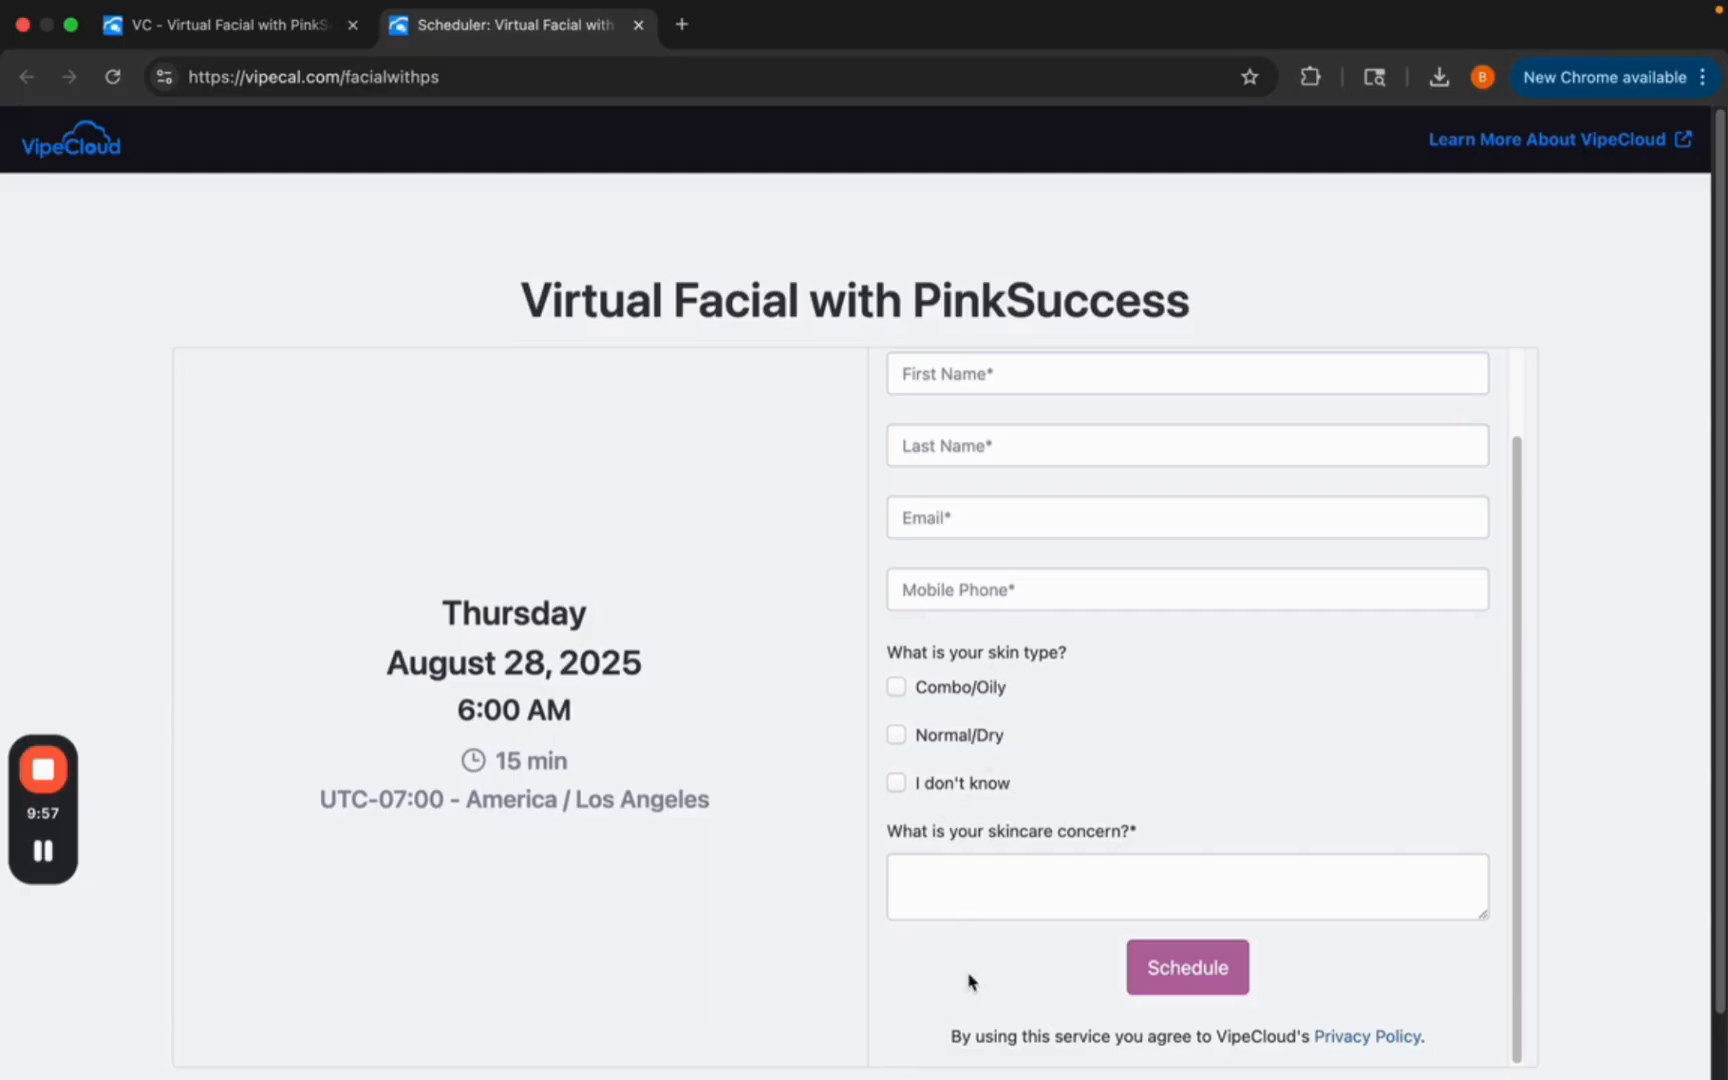
scroll(1092, 762, "up", 2)
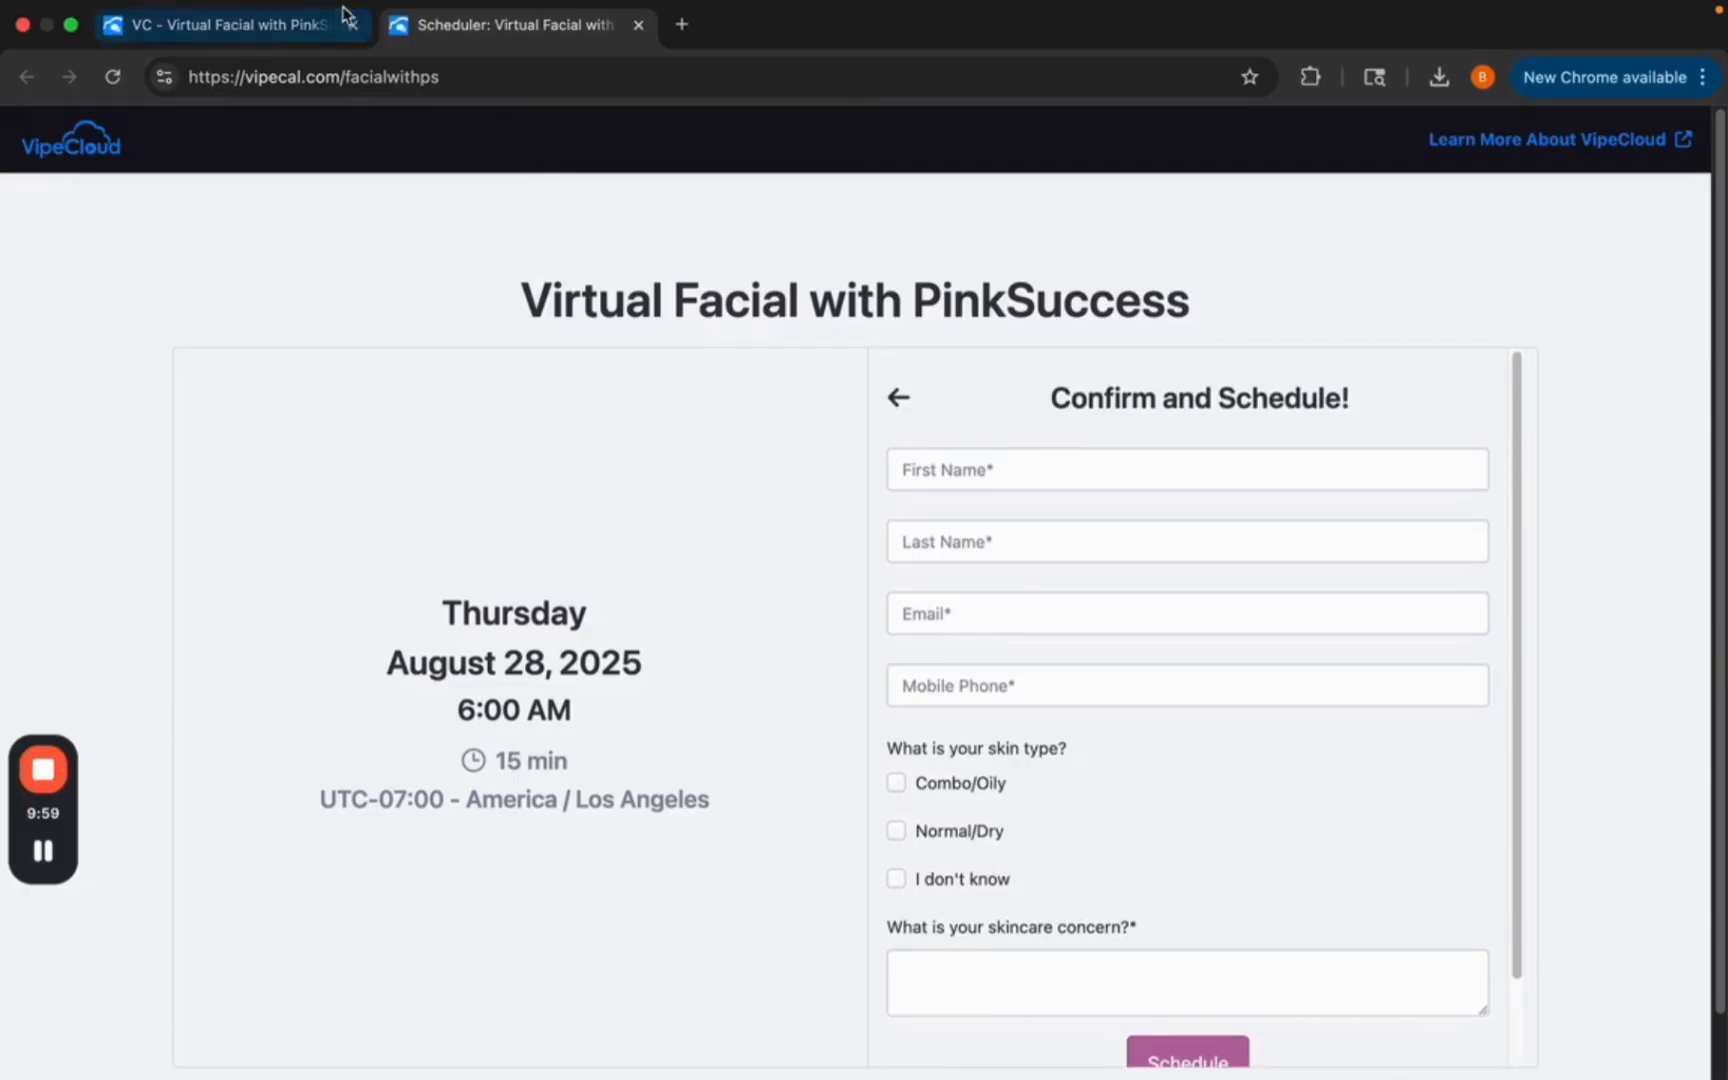
Return to the scheduler's editing page and review its general details through the conferencing settings and description.
left_click(300, 24)
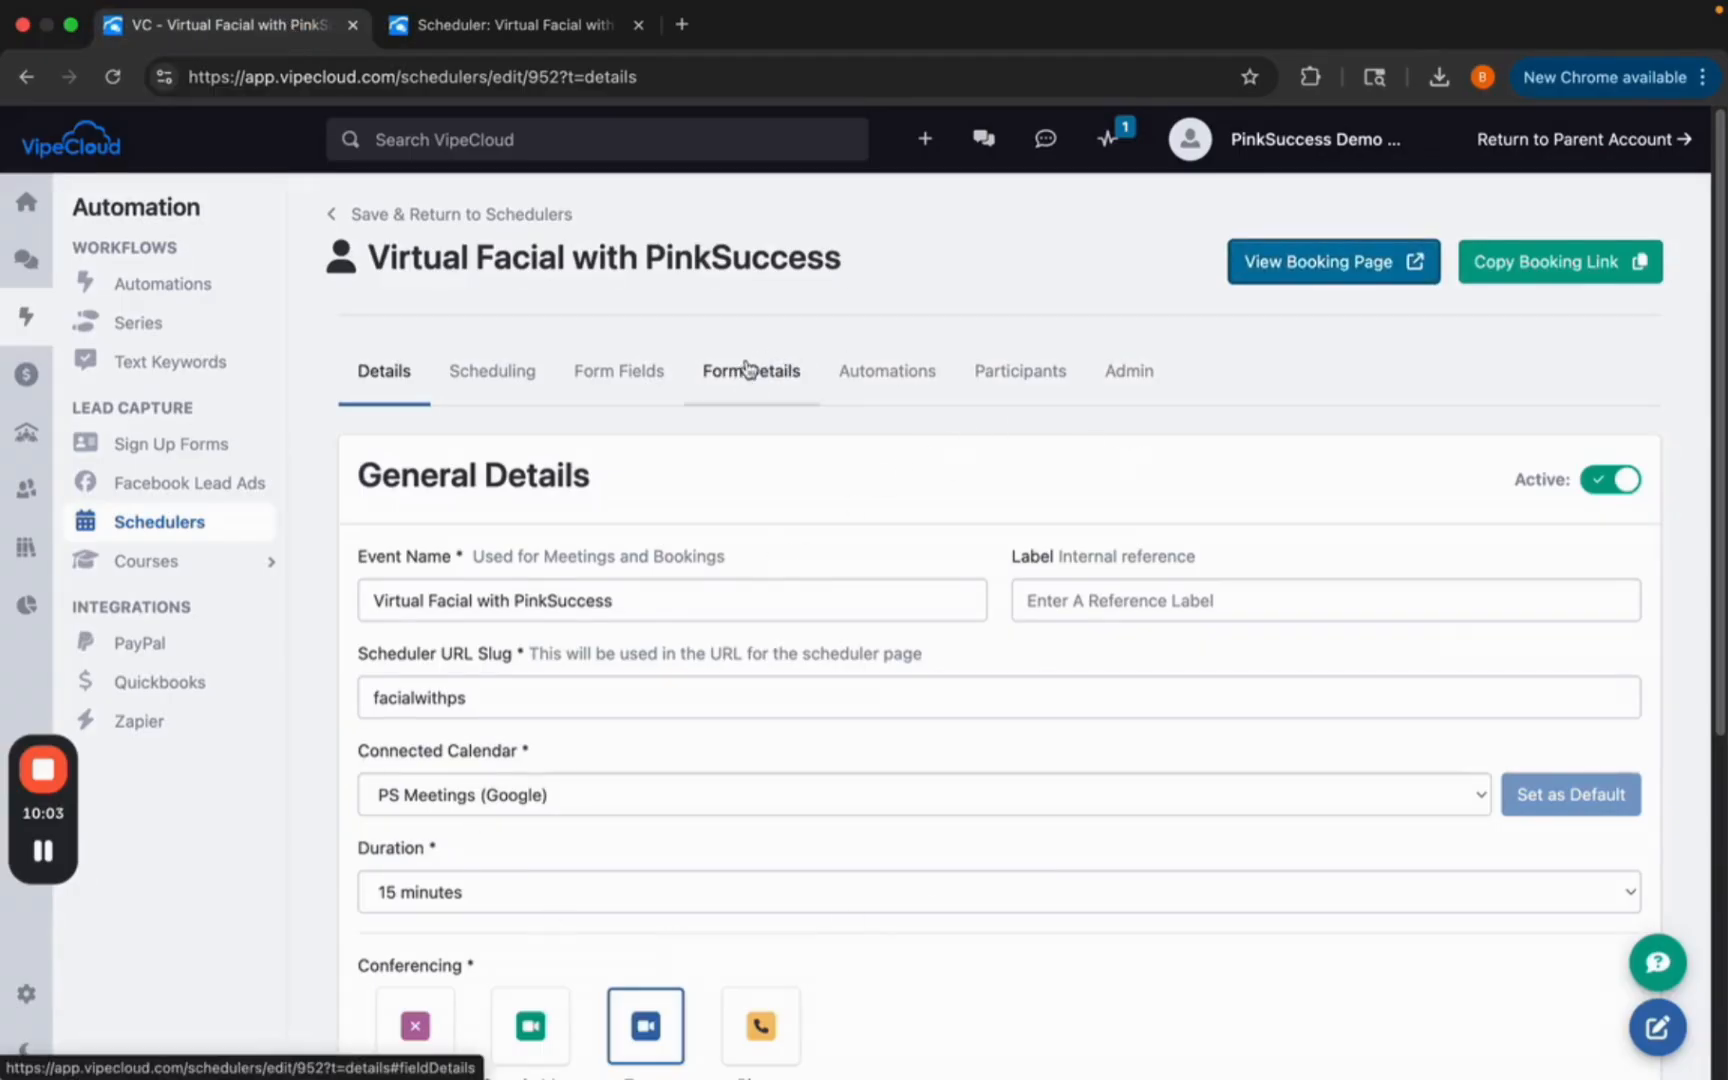
scroll(725, 470, "down", 1)
scroll(725, 470, "down", 5)
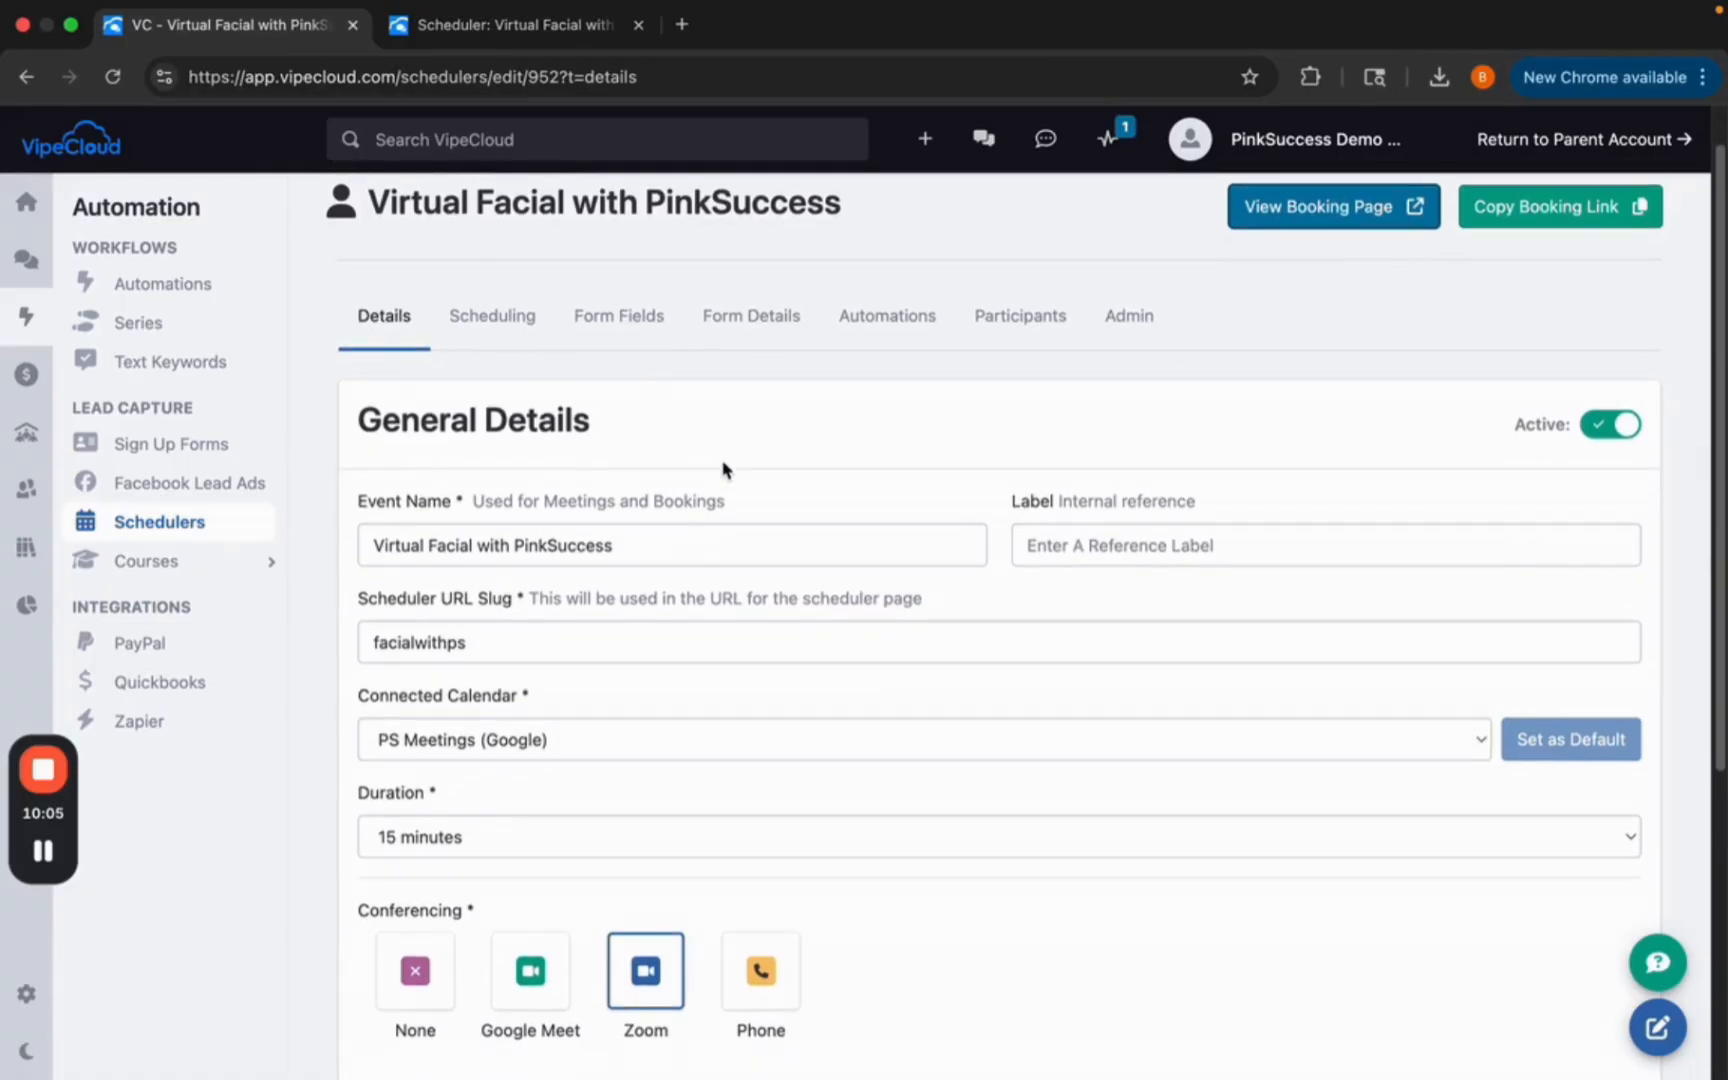
scroll(725, 470, "down", 5)
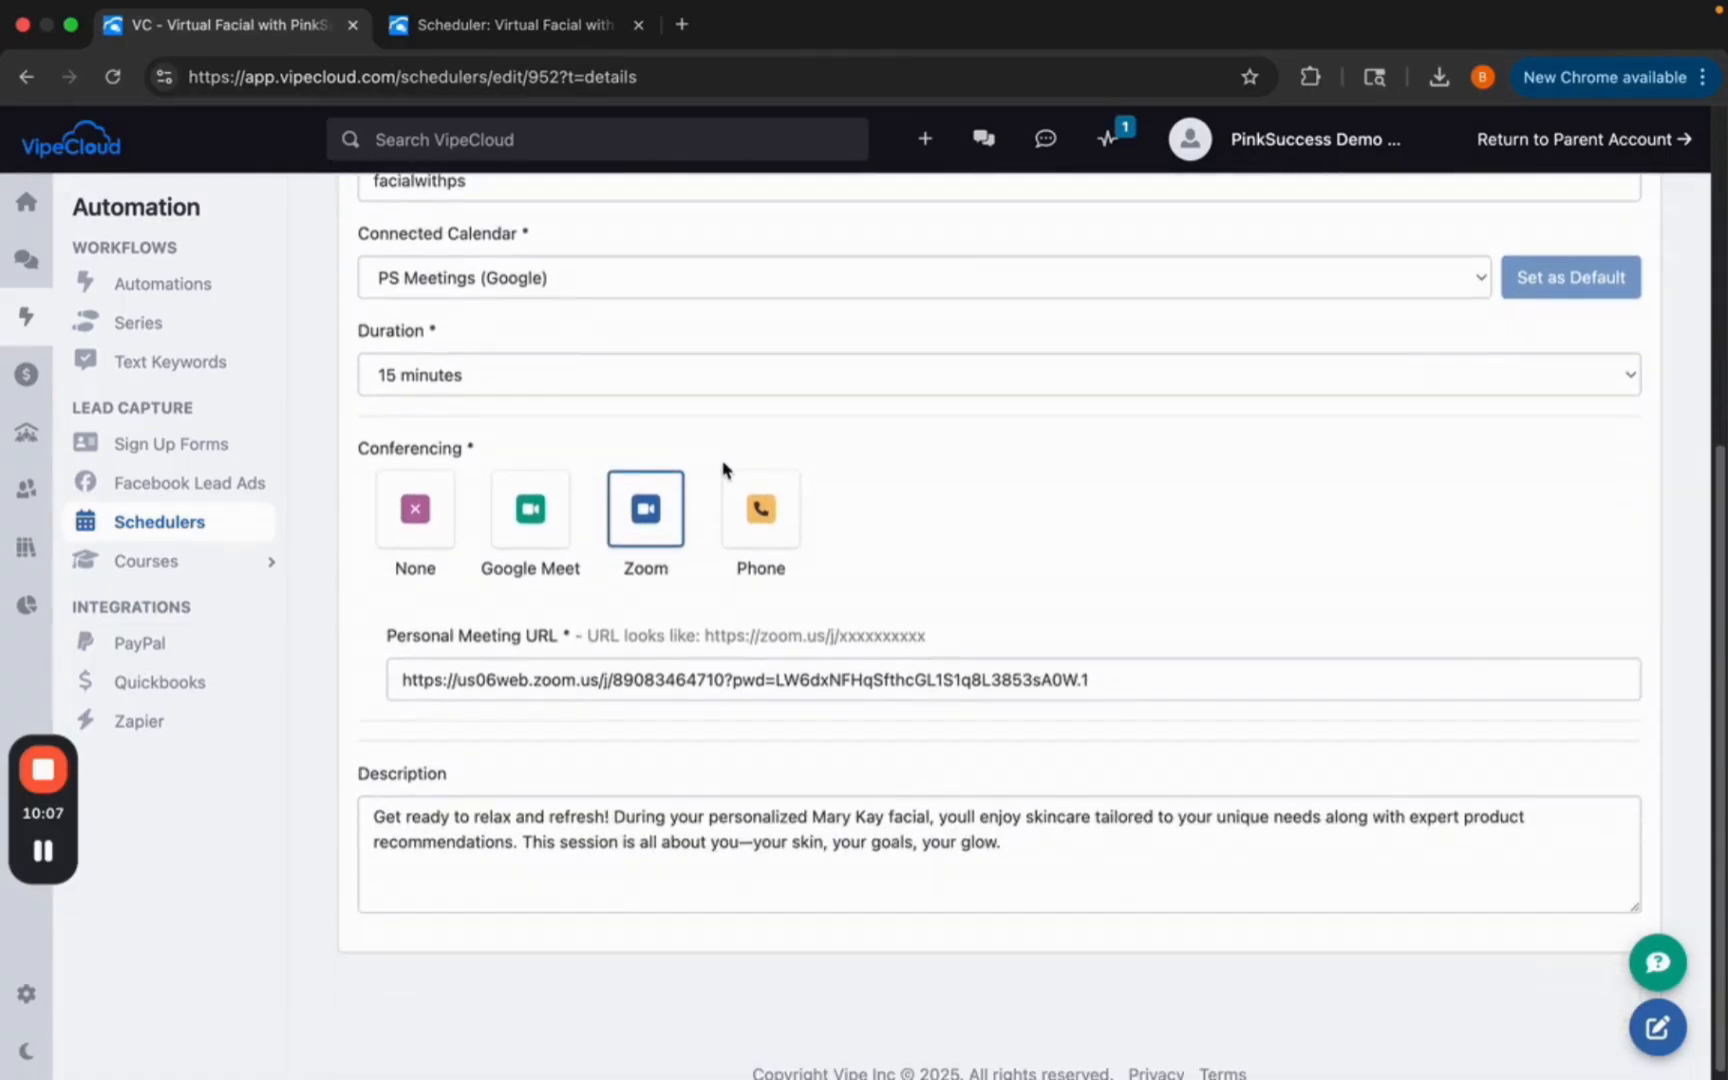